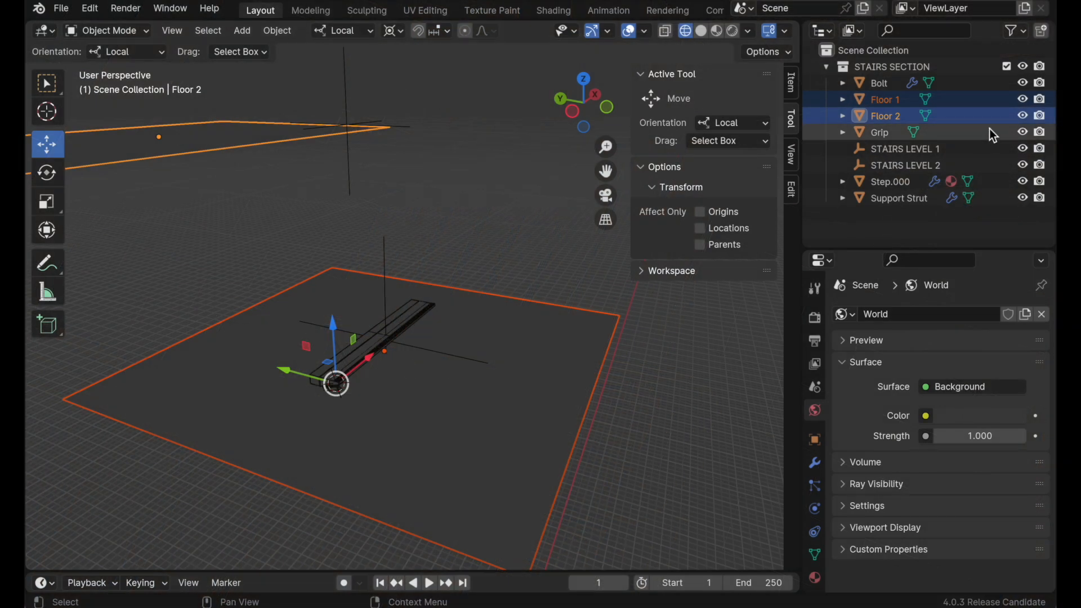
# Hide Floor 1 and Floor 2 in both the viewport and renders
pyautogui.moveTo(1020, 100); pyautogui.dragTo(1040, 115)
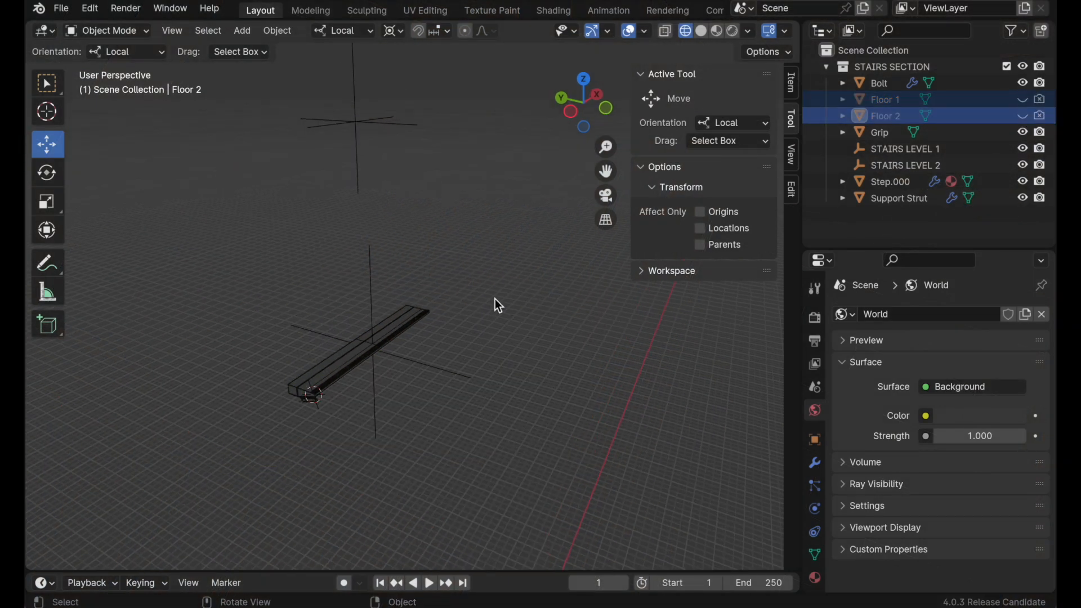
pyautogui.moveTo(495, 299); pyautogui.dragTo(423, 453, button='middle')
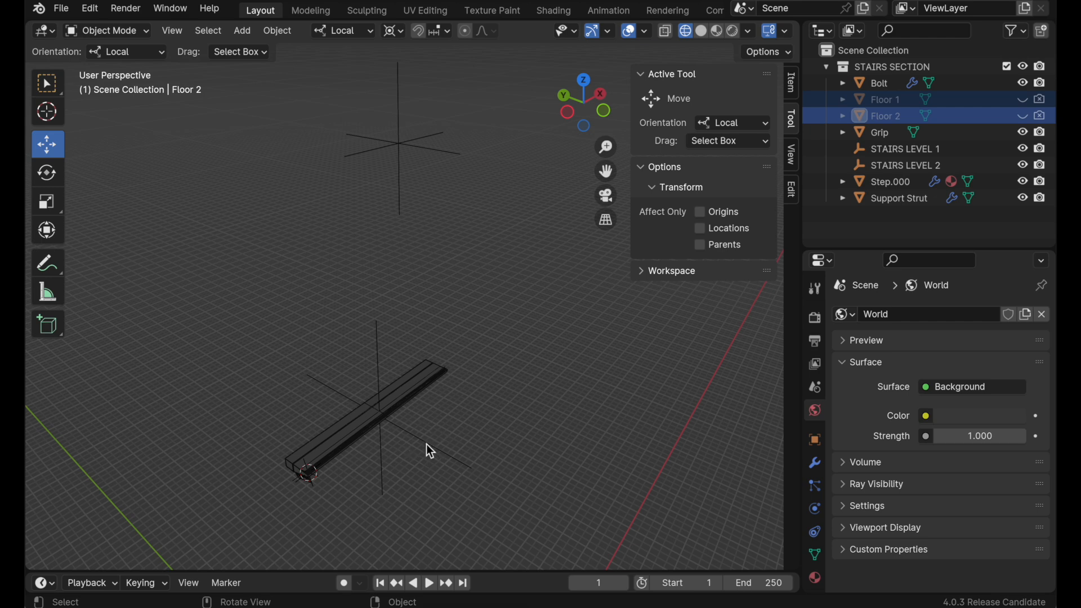
# Examine the STAIRS LEVEL 2 empty, the stair step, its support strut and the bolt up close
pyautogui.click(427, 445)
pyautogui.click(451, 151)
pyautogui.moveTo(450, 151); pyautogui.dragTo(472, 278, button='middle')
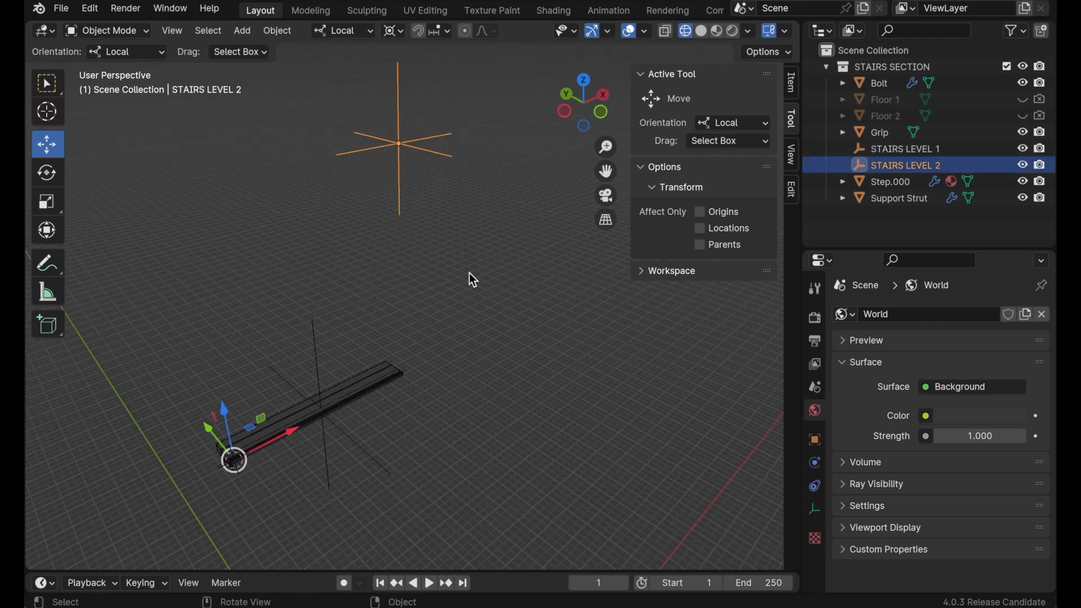
pyautogui.keyDown('shift'); pyautogui.moveTo(445, 324); pyautogui.dragTo(463, 351, button='middle'); pyautogui.keyUp('shift')
pyautogui.click(415, 386)
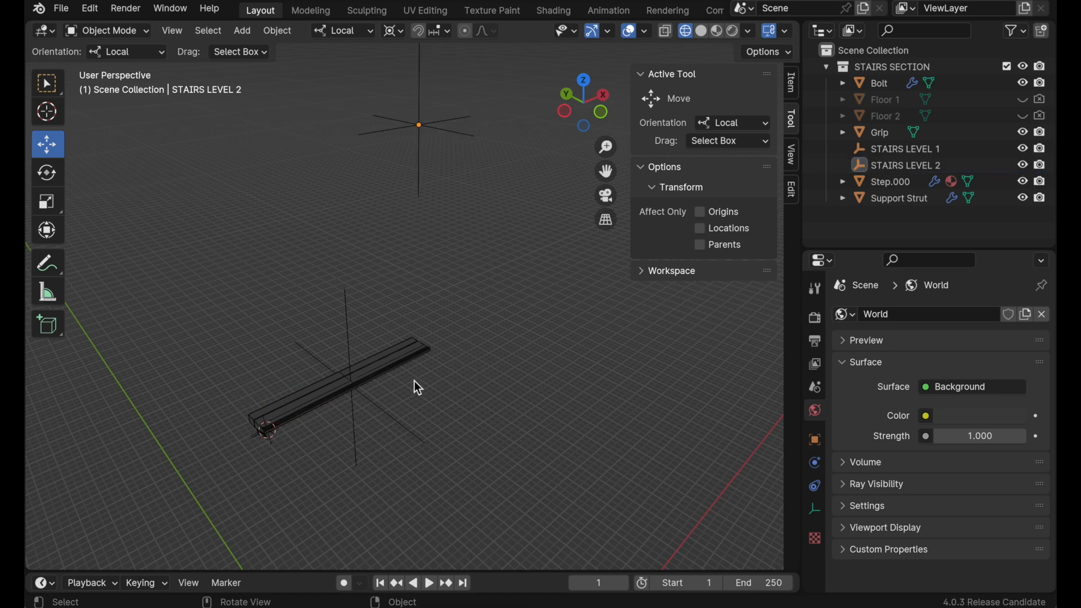
pyautogui.click(328, 393)
pyautogui.moveTo(367, 415); pyautogui.dragTo(245, 346, button='middle')
pyautogui.press('KP_Decimal')
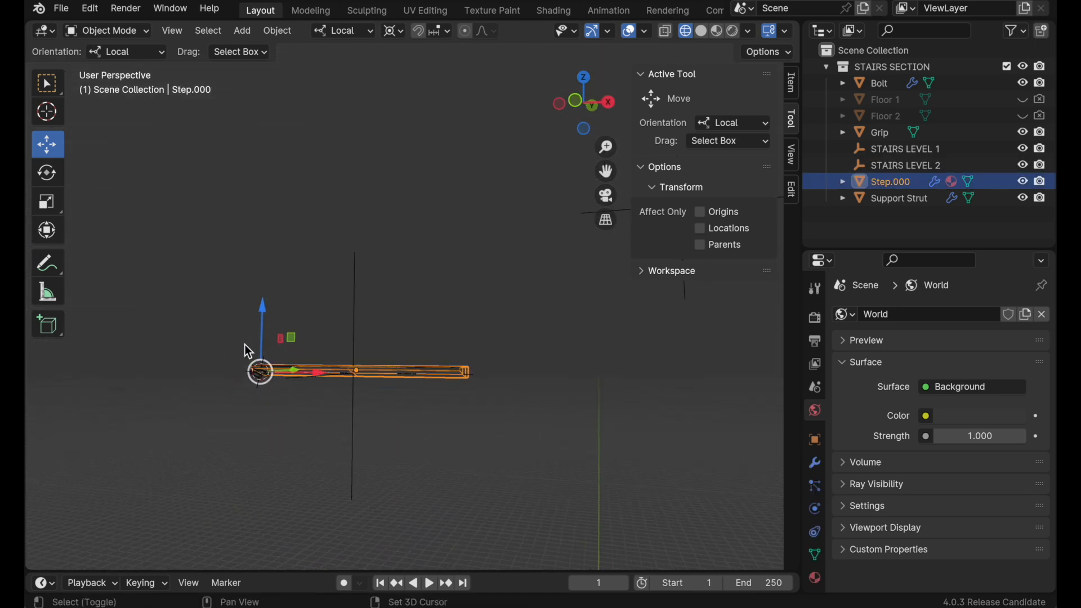
pyautogui.moveTo(290, 401); pyautogui.dragTo(396, 190, button='middle')
pyautogui.keyDown('shift'); pyautogui.moveTo(360, 231); pyautogui.dragTo(371, 279, button='middle'); pyautogui.keyUp('shift')
pyautogui.click(260, 252)
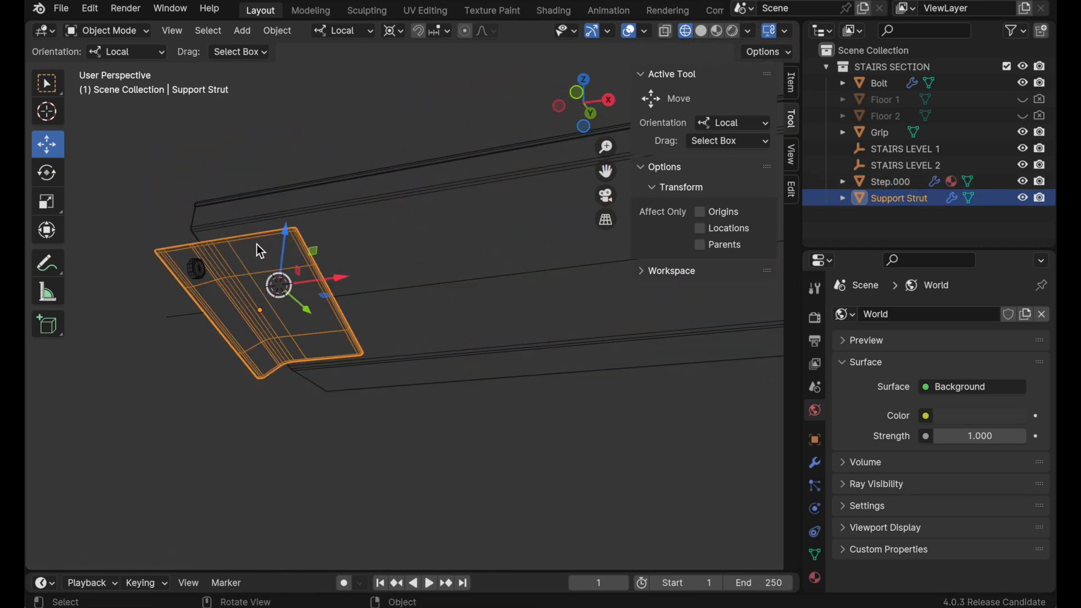
pyautogui.keyDown('alt'); pyautogui.moveTo(260, 251); pyautogui.dragTo(198, 279); pyautogui.keyUp('alt')
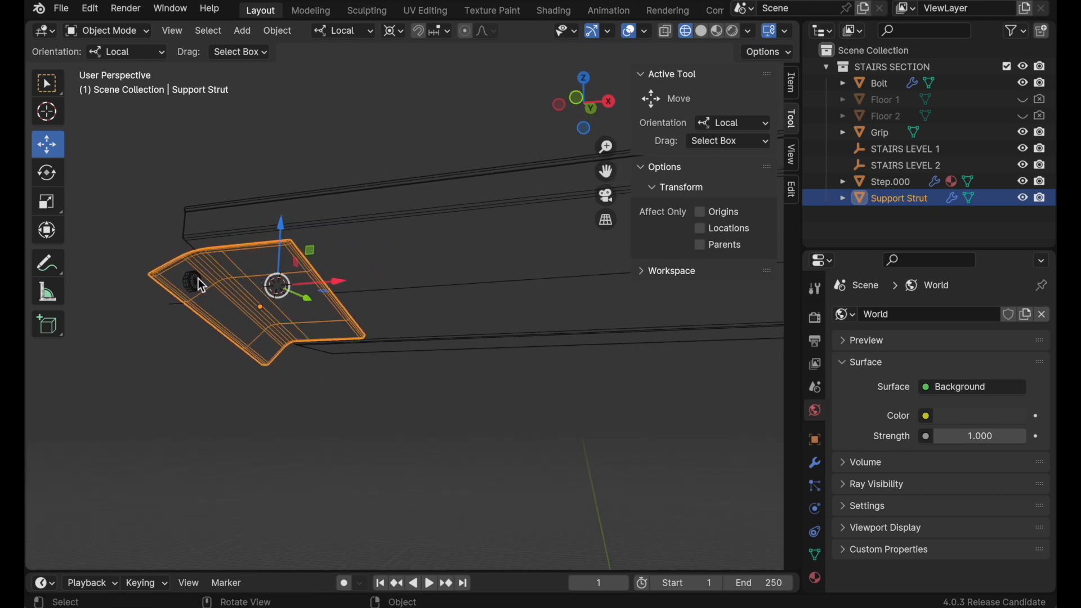
pyautogui.click(194, 282)
pyautogui.keyDown('alt'); pyautogui.moveTo(270, 341); pyautogui.dragTo(406, 404); pyautogui.keyUp('alt')
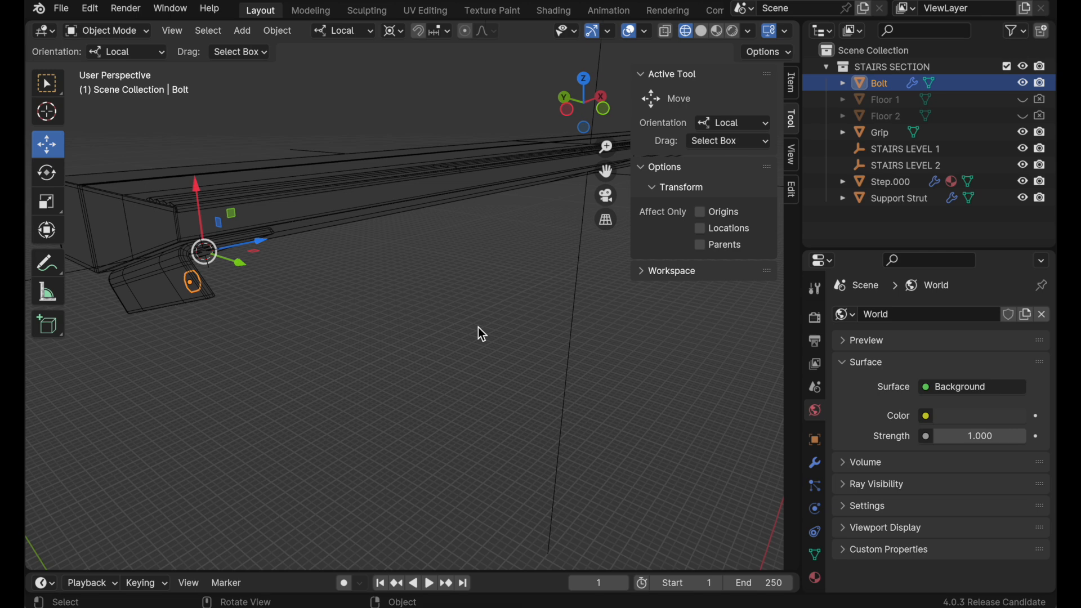
# Review the STAIRS SECTION collection's contents, picking out the bolt and the two level empties
pyautogui.click(910, 66)
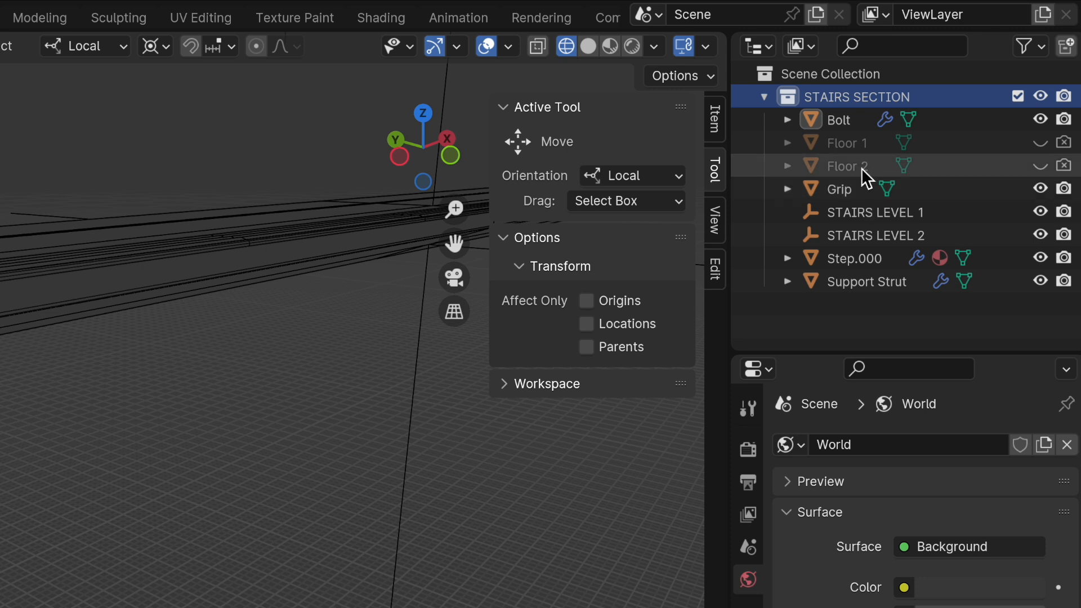
pyautogui.click(848, 117)
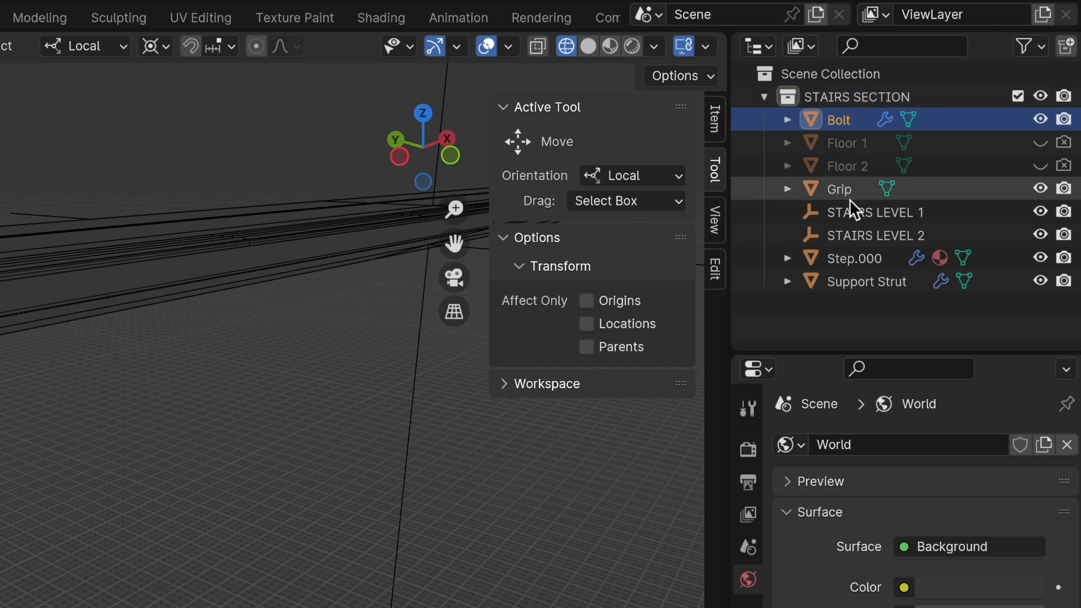
pyautogui.click(891, 214)
pyautogui.click(891, 237)
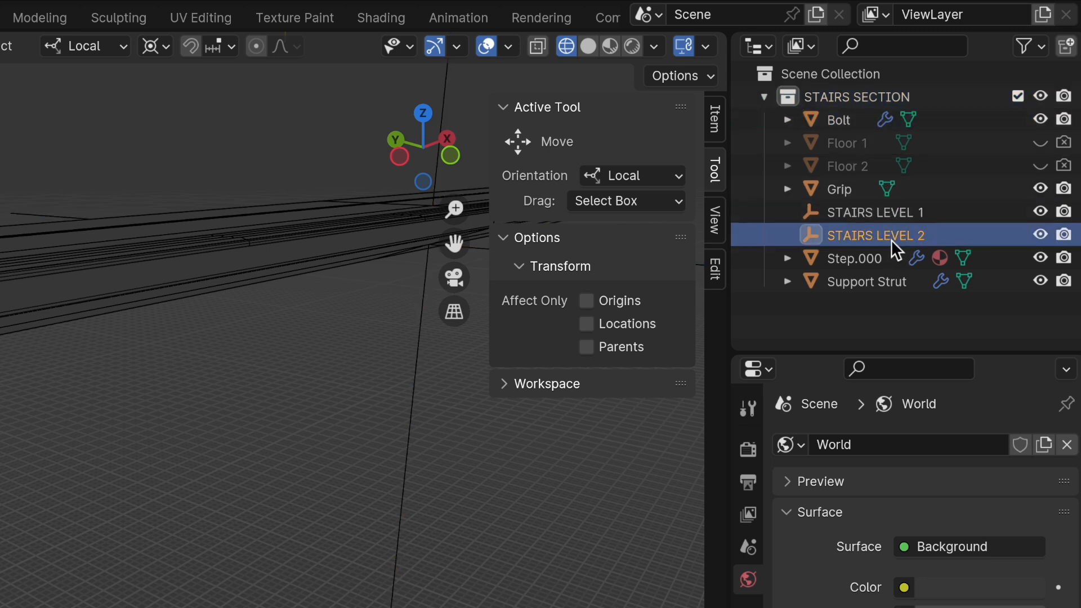
pyautogui.click(885, 220)
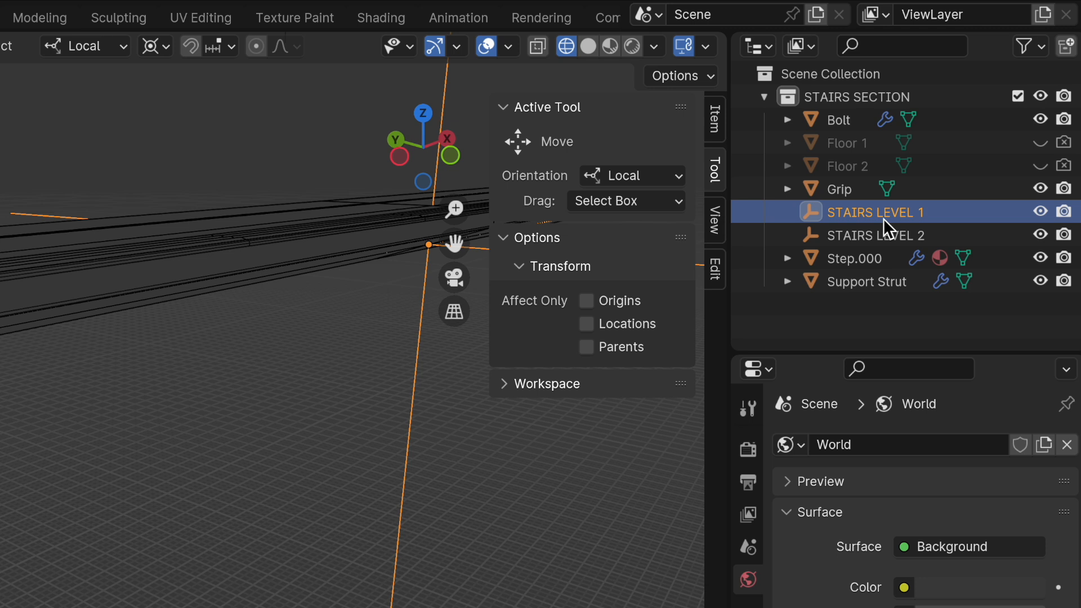
# Move Bolt, Grip, Step.000 and Support Strut, without the two level empties, to a new collection named STAIR
pyautogui.click(840, 283)
pyautogui.keyDown('shift'); pyautogui.click(837, 191); pyautogui.keyUp('shift')
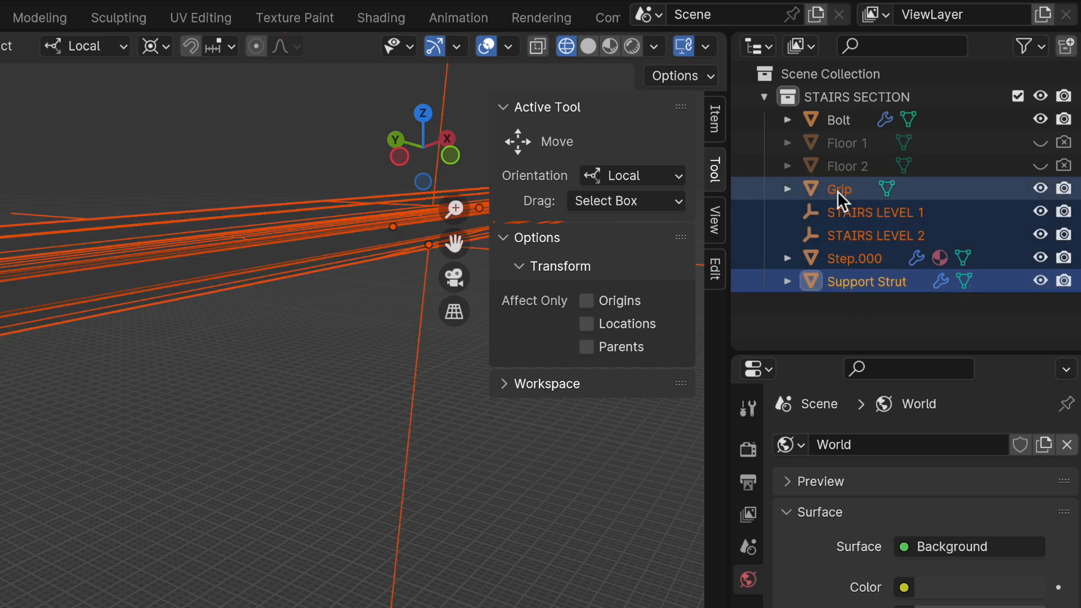
pyautogui.keyDown('ctrl'); pyautogui.click(840, 121); pyautogui.keyUp('ctrl')
pyautogui.keyDown('ctrl'); pyautogui.click(861, 214); pyautogui.keyUp('ctrl')
pyautogui.keyDown('ctrl'); pyautogui.click(857, 237); pyautogui.keyUp('ctrl')
pyautogui.keyDown('ctrl'); pyautogui.click(857, 238); pyautogui.keyUp('ctrl')
pyautogui.keyDown('ctrl'); pyautogui.click(881, 217); pyautogui.keyUp('ctrl')
pyautogui.keyDown('ctrl'); pyautogui.click(883, 217); pyautogui.keyUp('ctrl')
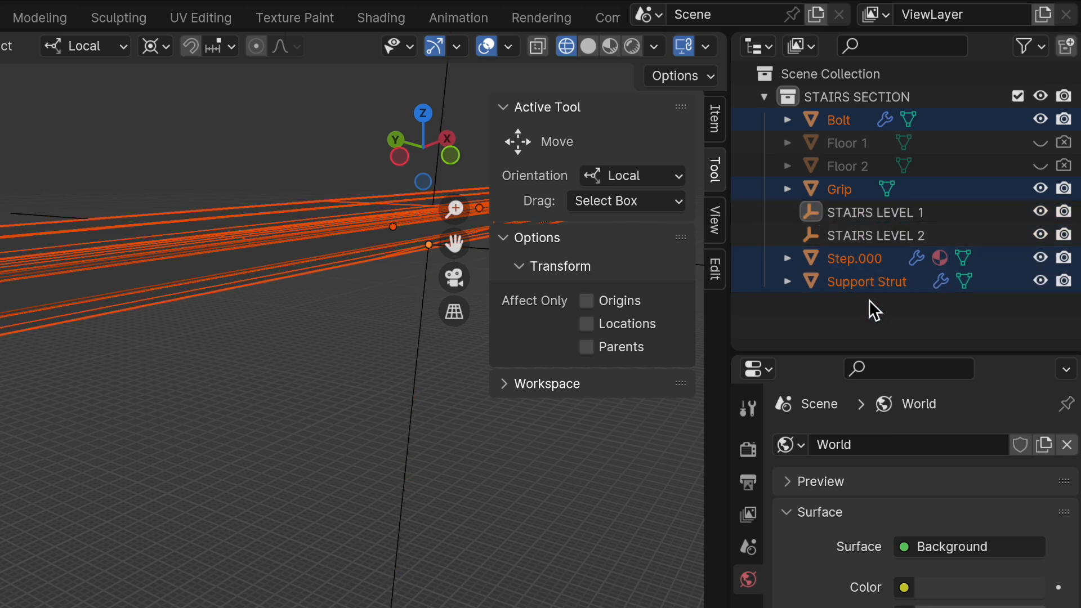
pyautogui.keyDown('ctrl'); pyautogui.keyDown('alt'); pyautogui.moveTo(92, 393); pyautogui.dragTo(49, 515); pyautogui.keyUp('alt'); pyautogui.keyUp('ctrl')
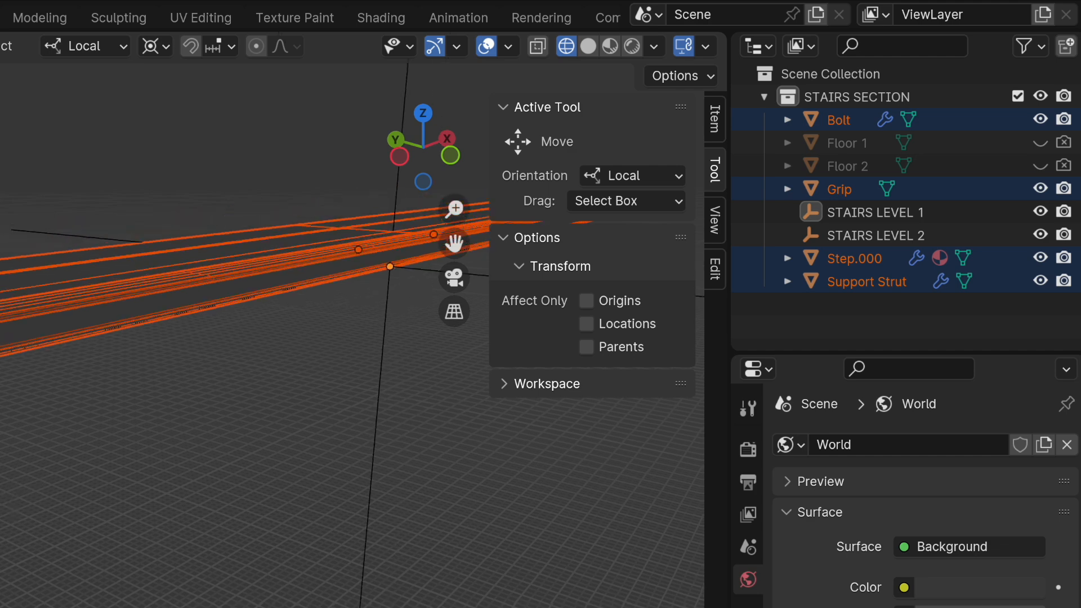
pyautogui.keyDown('shift'); pyautogui.moveTo(397, 323); pyautogui.dragTo(372, 394, button='middle'); pyautogui.keyUp('shift')
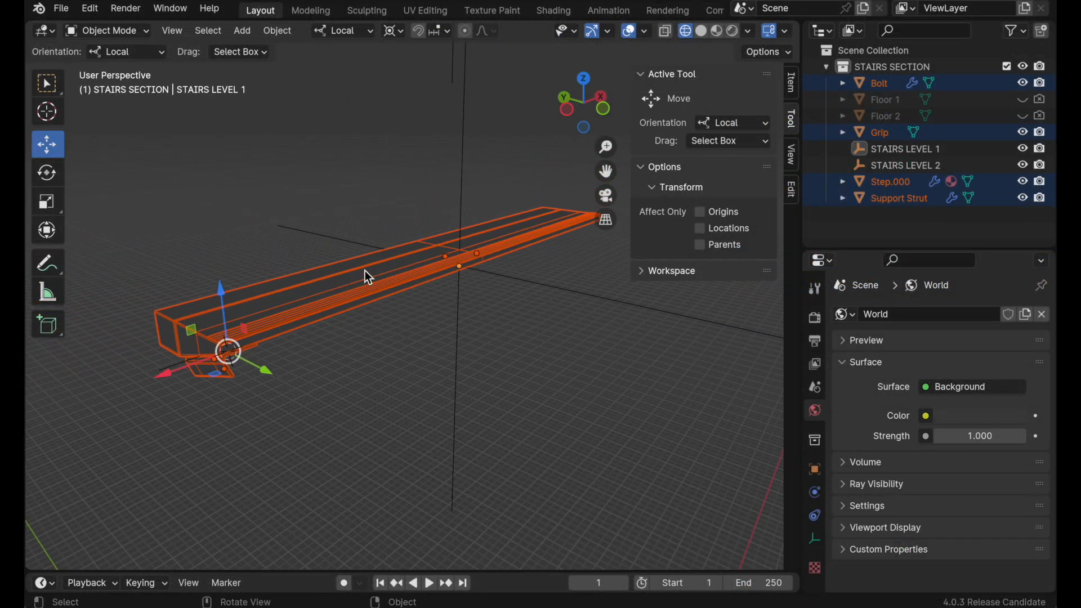
pyautogui.press('m')
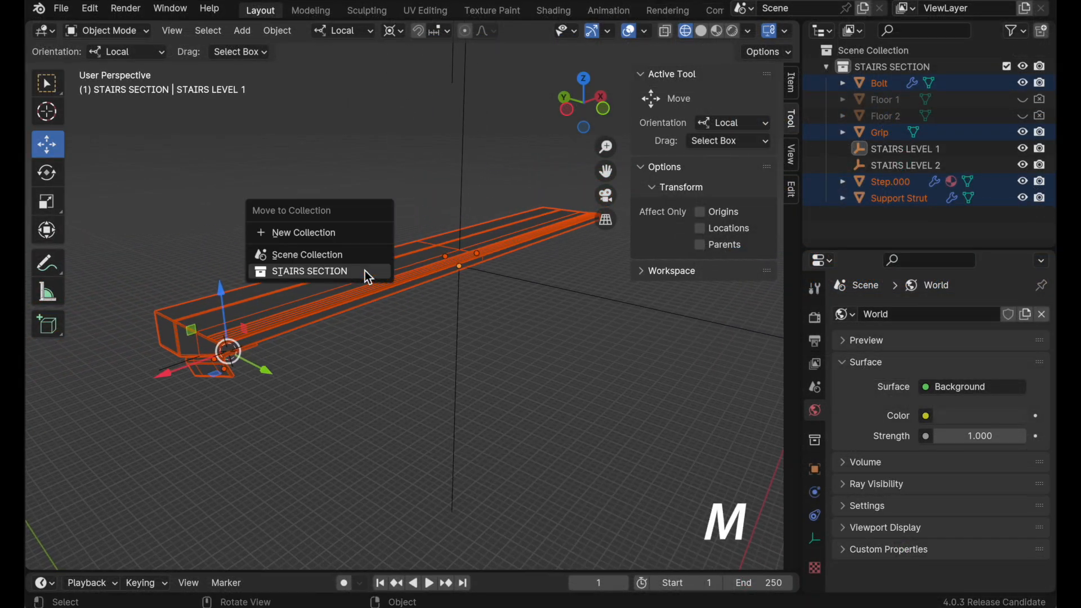
pyautogui.click(357, 234)
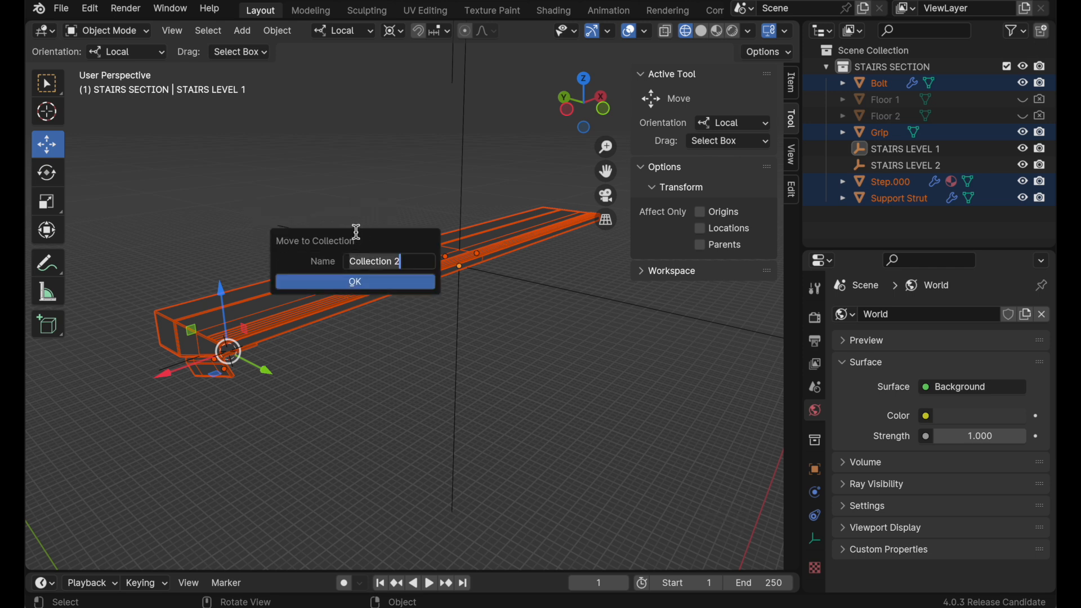
pyautogui.write('STAIR')
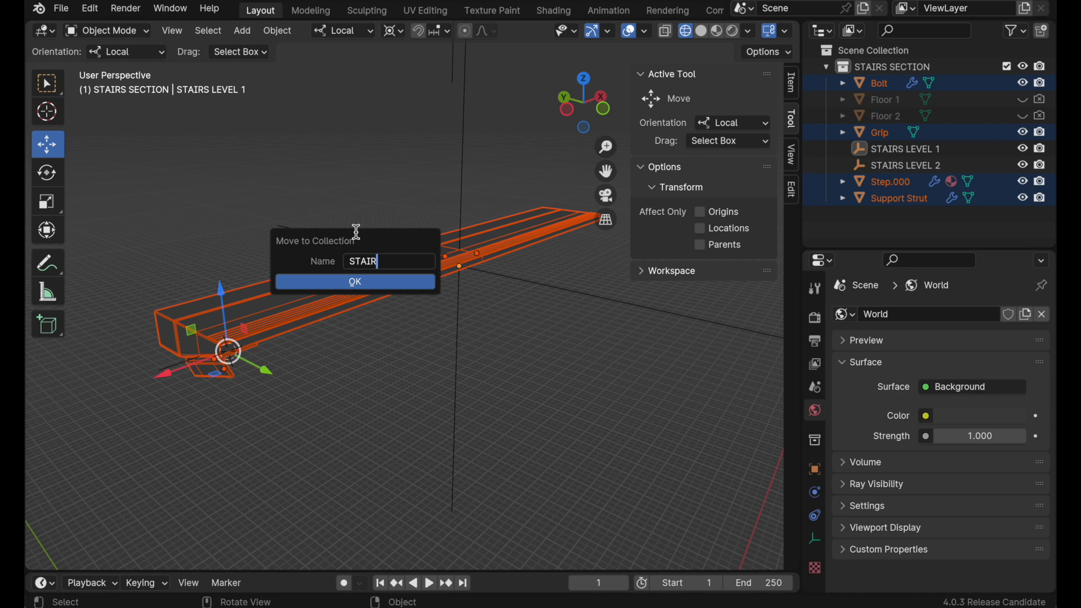
pyautogui.click(355, 282)
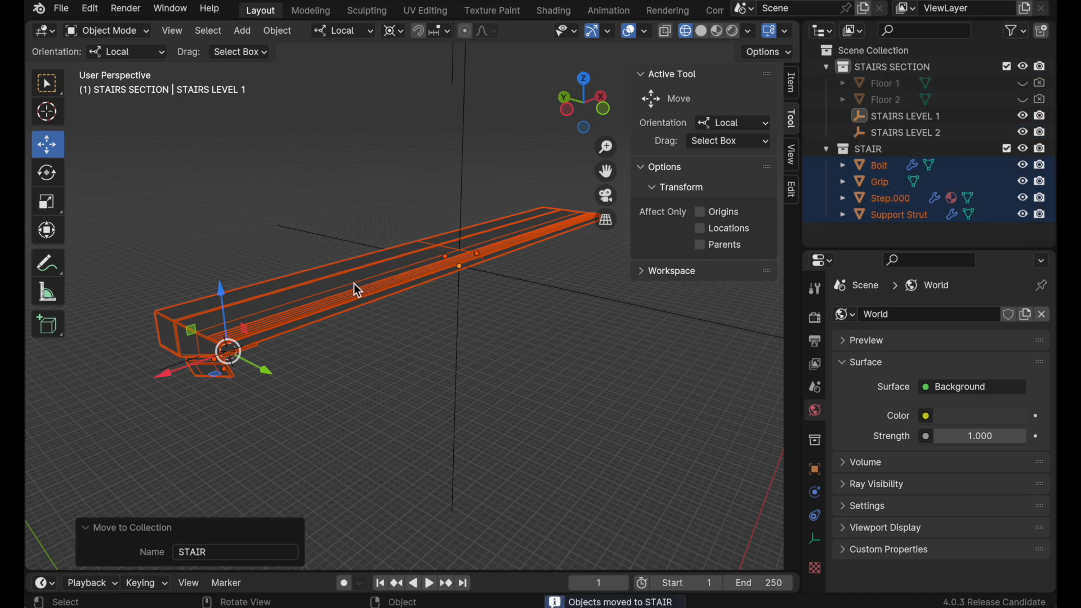
# Nest the STAIR collection inside the STAIRS SECTION collection
pyautogui.click(844, 153)
pyautogui.moveTo(846, 159); pyautogui.dragTo(960, 87)
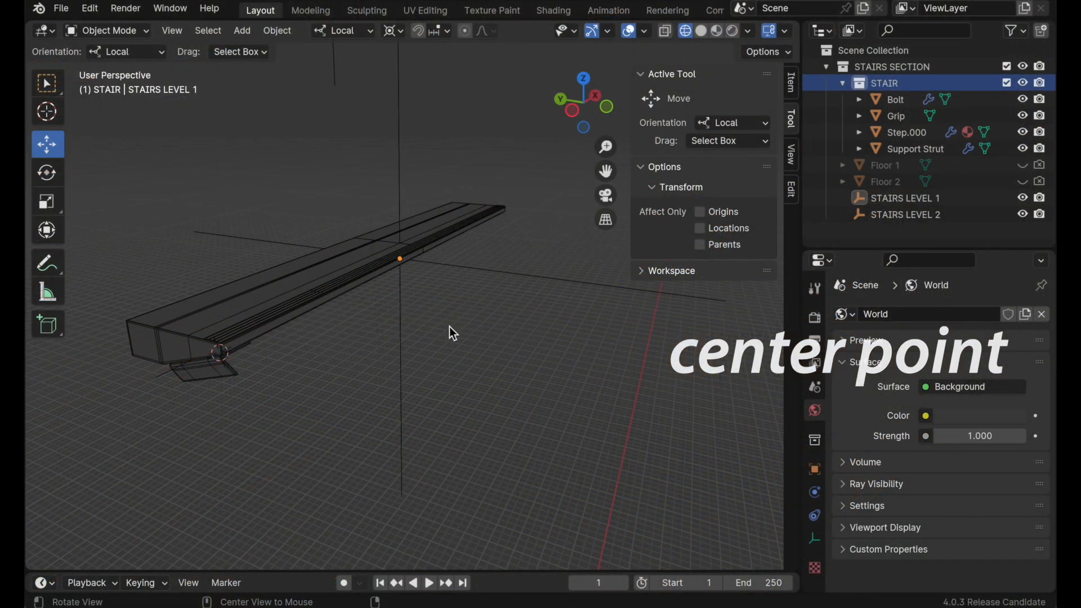
# Inspect the underside of the step around its center point and the STAIRS LEVEL 1 empty
pyautogui.moveTo(451, 329); pyautogui.dragTo(561, 206, button='middle')
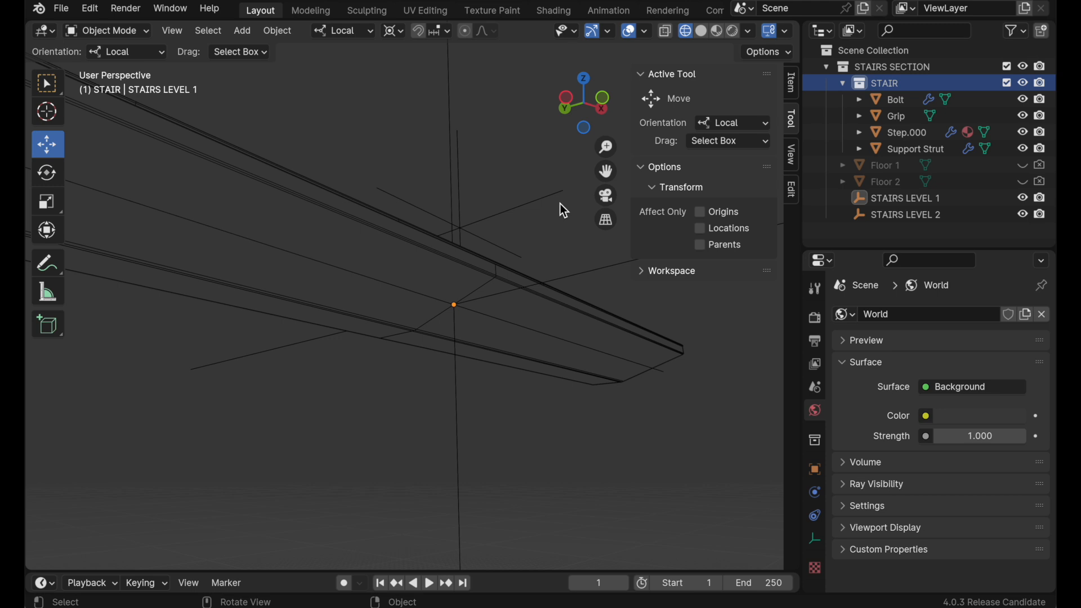
pyautogui.moveTo(472, 313); pyautogui.dragTo(486, 344)
pyautogui.moveTo(447, 309)
pyautogui.mouseDown(button='middle')
pyautogui.moveTo(475, 309)
pyautogui.moveTo(428, 314)
pyautogui.moveTo(405, 345)
pyautogui.moveTo(469, 321)
pyautogui.moveTo(496, 272)
pyautogui.moveTo(455, 401)
pyautogui.moveTo(487, 277)
pyautogui.moveTo(467, 311)
pyautogui.mouseUp(button='middle')
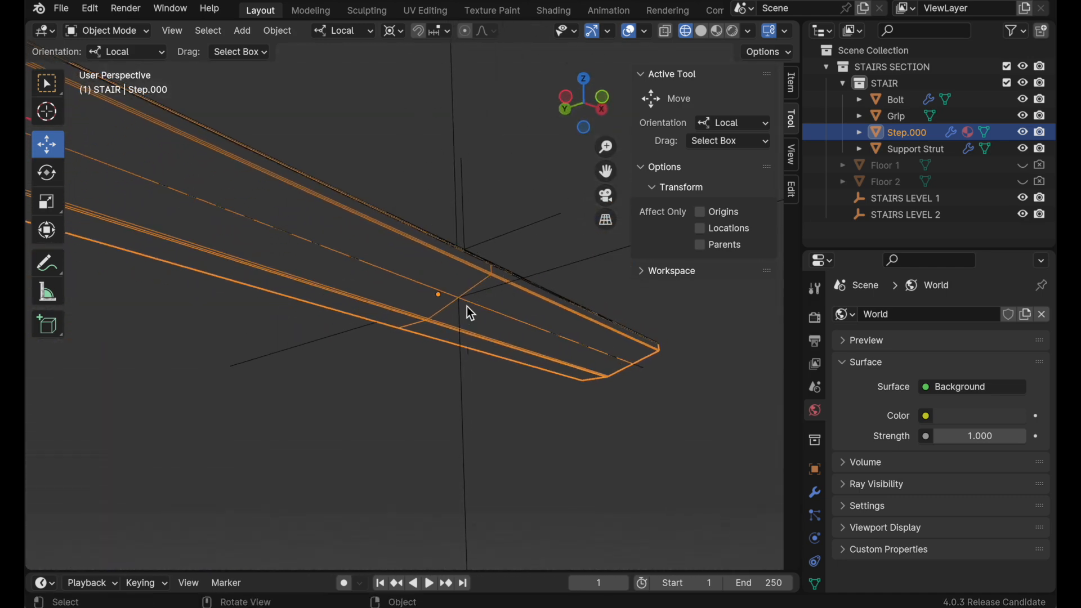
pyautogui.moveTo(466, 306); pyautogui.dragTo(535, 277, button='middle')
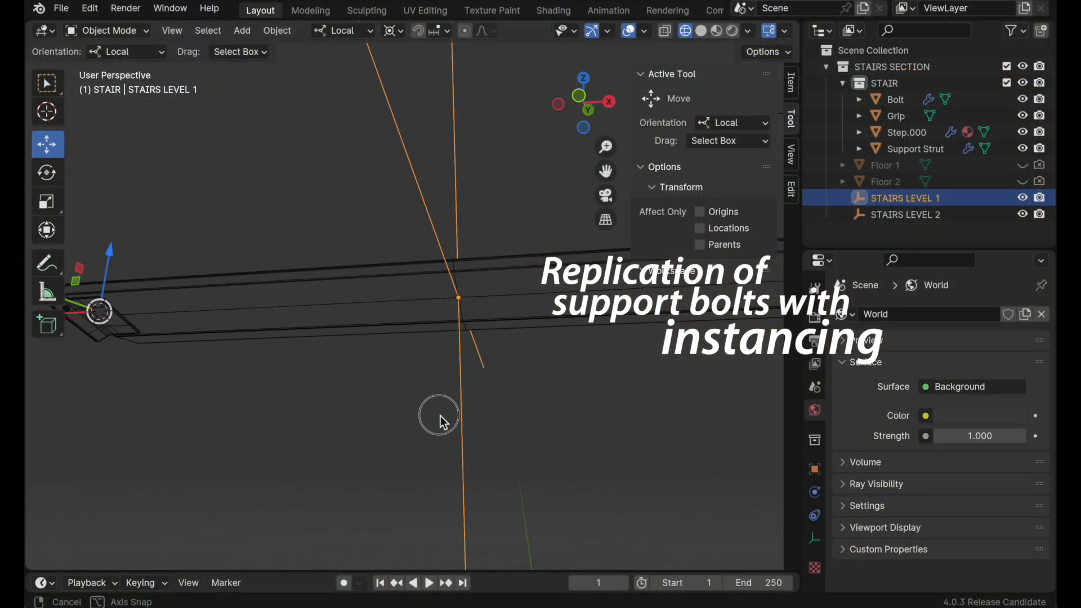
# Select the bolt on the support strut and set the pivot point to Active Element
pyautogui.moveTo(440, 417); pyautogui.dragTo(700, 452, button='middle')
pyautogui.keyDown('shift'); pyautogui.moveTo(534, 386); pyautogui.dragTo(622, 386, button='middle'); pyautogui.keyUp('shift')
pyautogui.keyDown('ctrl'); pyautogui.moveTo(426, 376); pyautogui.dragTo(568, 262, button='middle'); pyautogui.keyUp('ctrl')
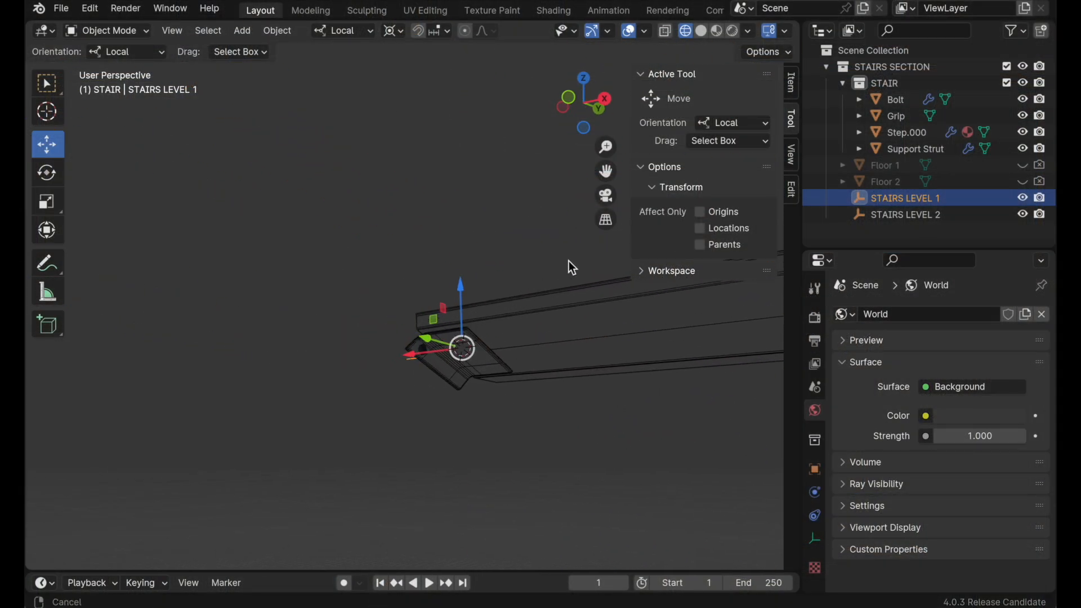
pyautogui.click(432, 386)
pyautogui.press('KP_Decimal')
pyautogui.moveTo(442, 369); pyautogui.dragTo(272, 306, button='middle')
pyautogui.click(273, 304)
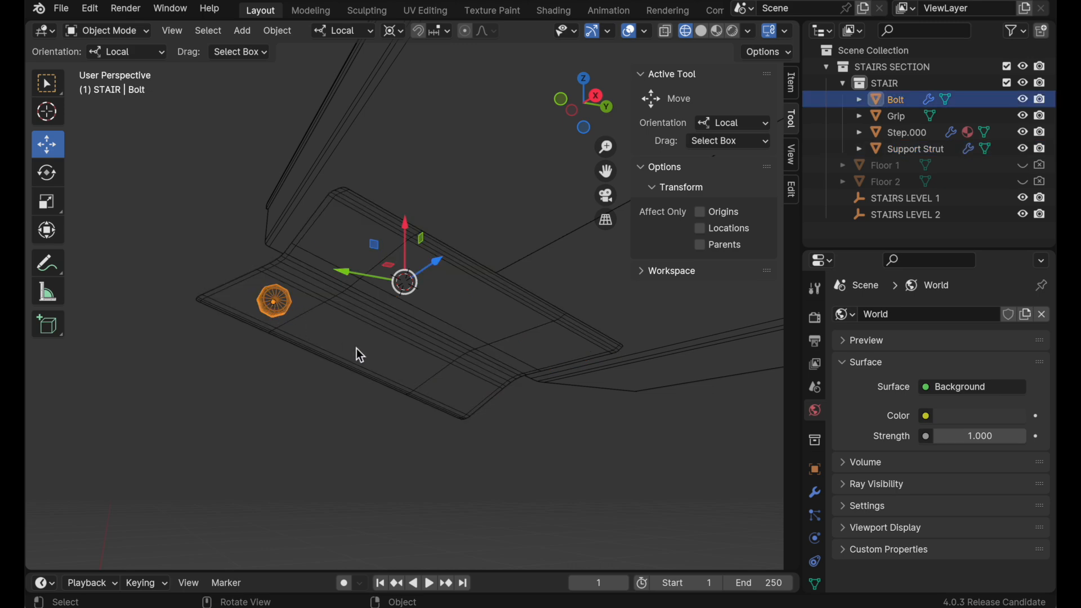
pyautogui.keyDown('ctrl'); pyautogui.moveTo(394, 359); pyautogui.dragTo(438, 296, button='middle'); pyautogui.keyUp('ctrl')
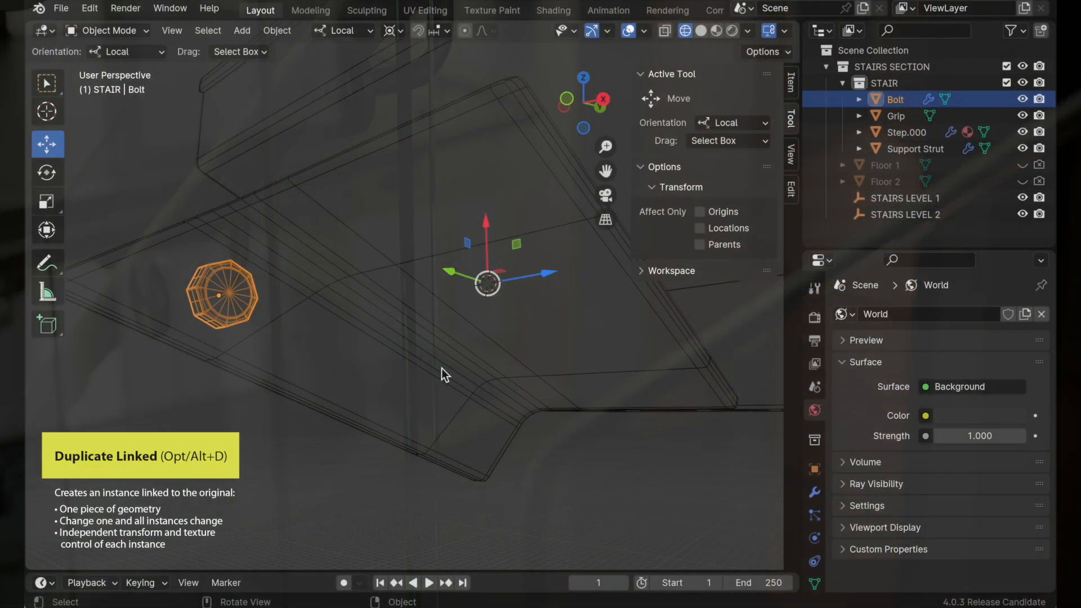
pyautogui.press('.')
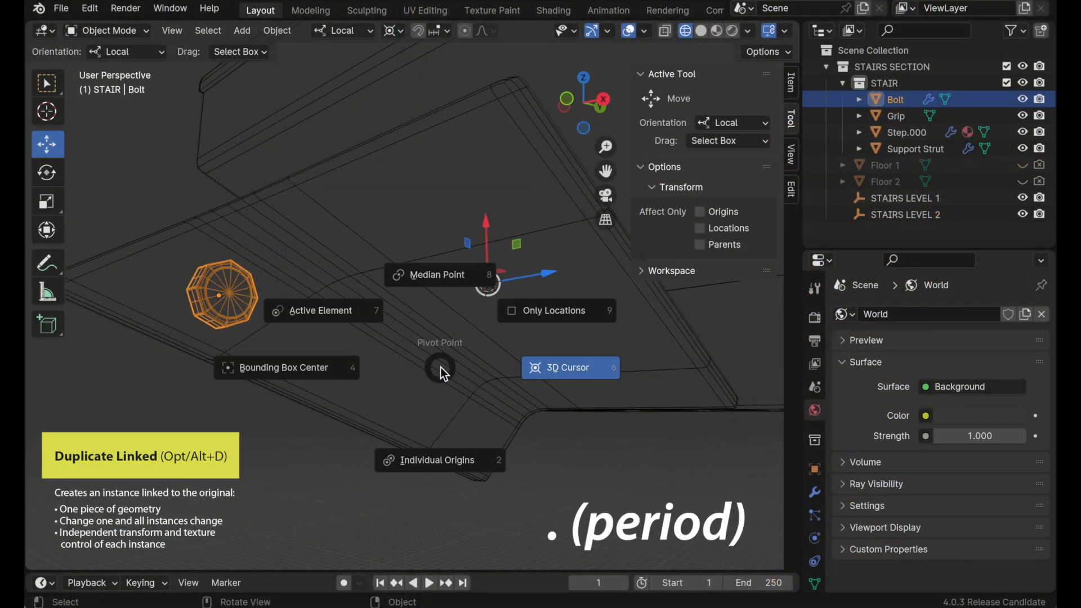
pyautogui.click(316, 312)
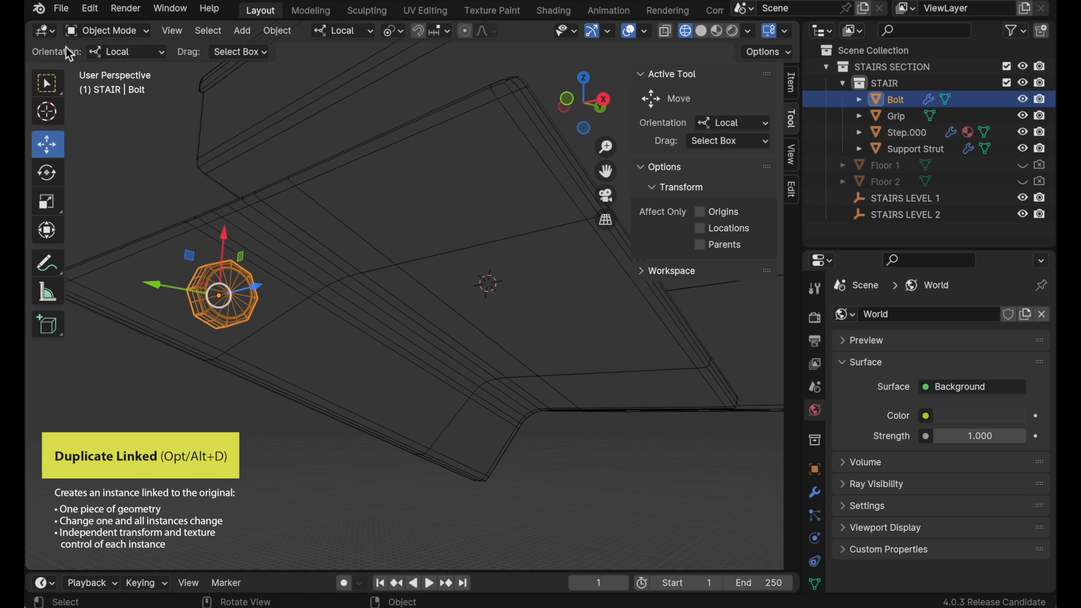
# Set the Move tool's orientation to Default and the scene's transform orientation to Global
pyautogui.click(107, 52)
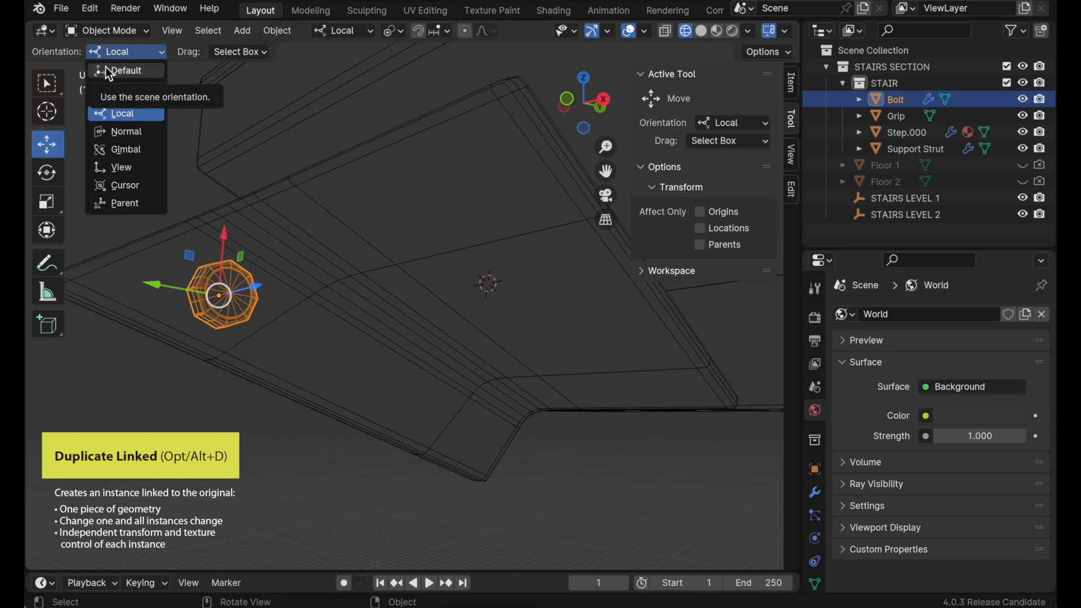
pyautogui.click(106, 68)
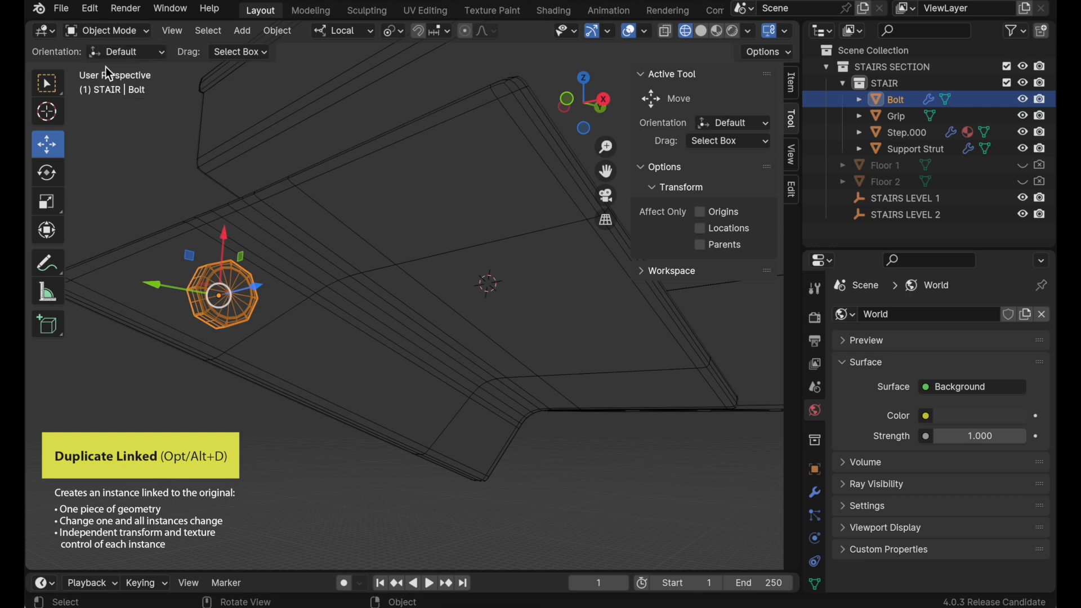
pyautogui.click(345, 35)
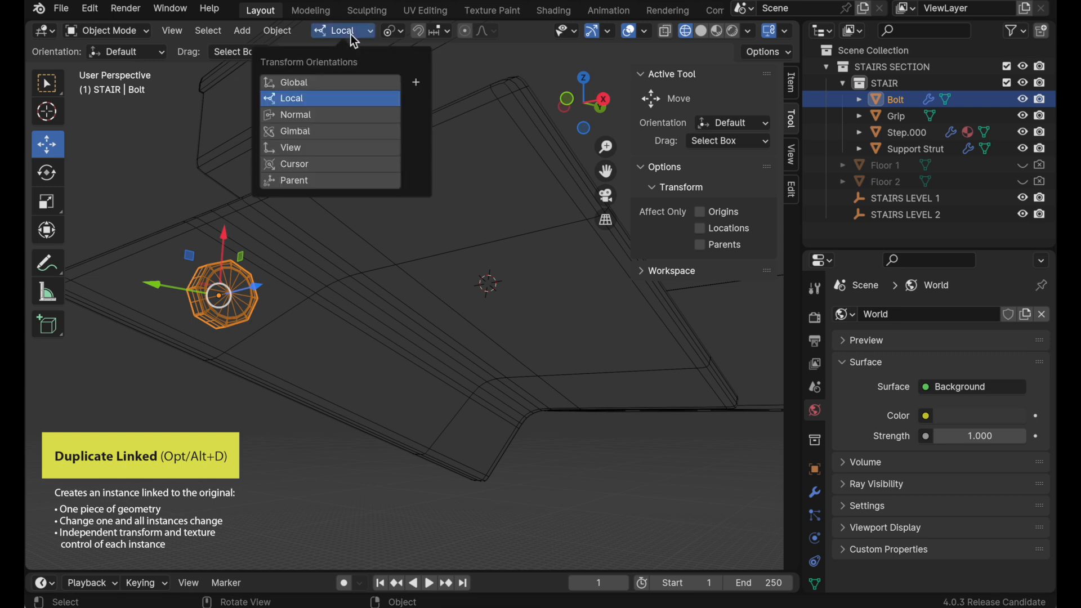
pyautogui.click(342, 82)
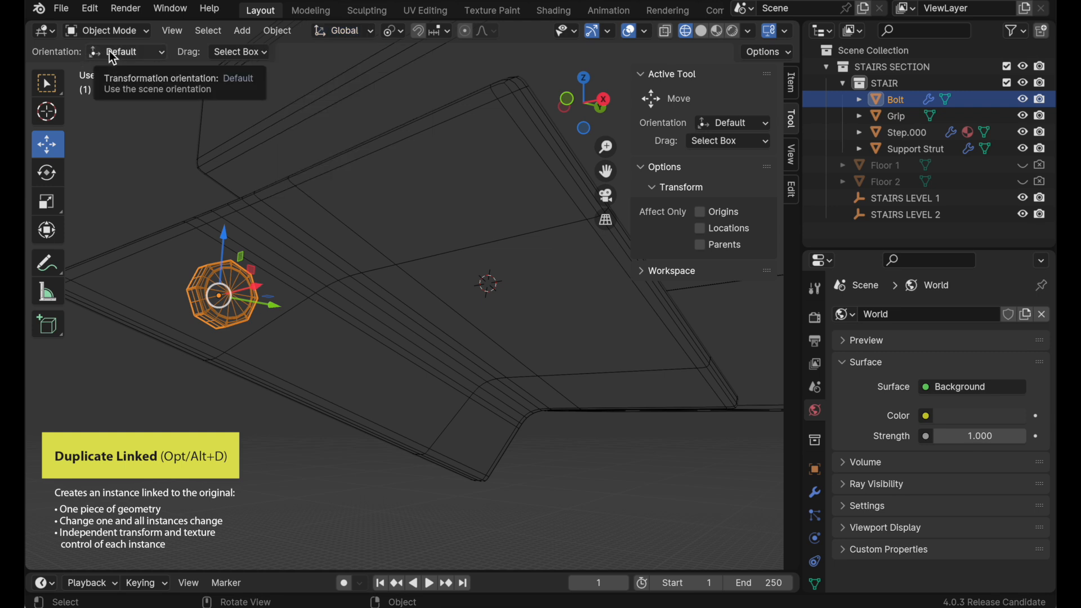
pyautogui.click(133, 53)
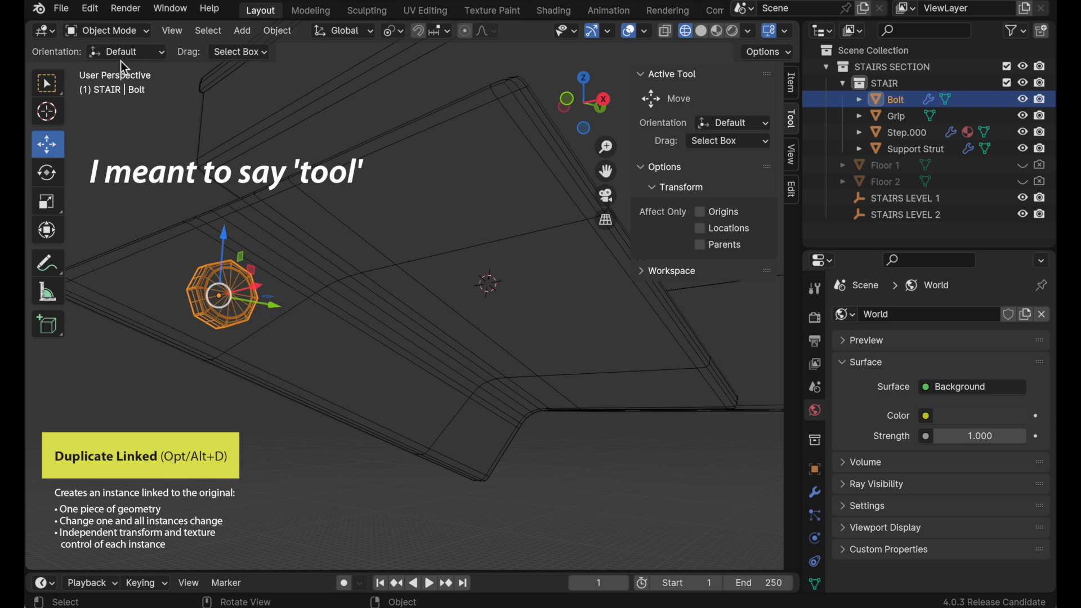
pyautogui.click(346, 32)
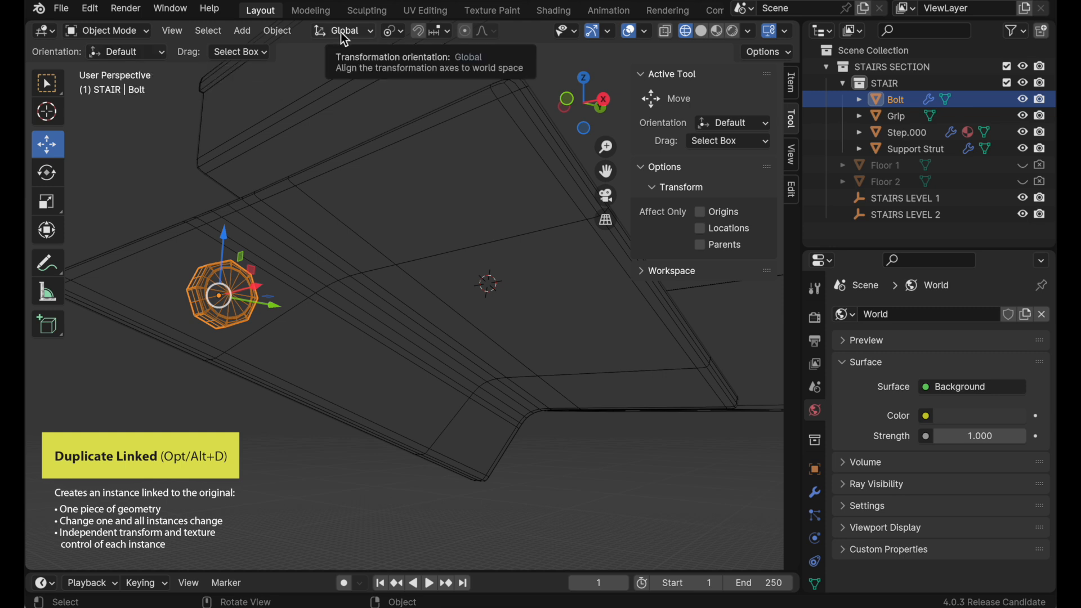
# Enter Edit Mode on the support strut, select the long lower edge of its bolted face, and activate the Move tool
pyautogui.moveTo(233, 352); pyautogui.dragTo(219, 321, button='middle')
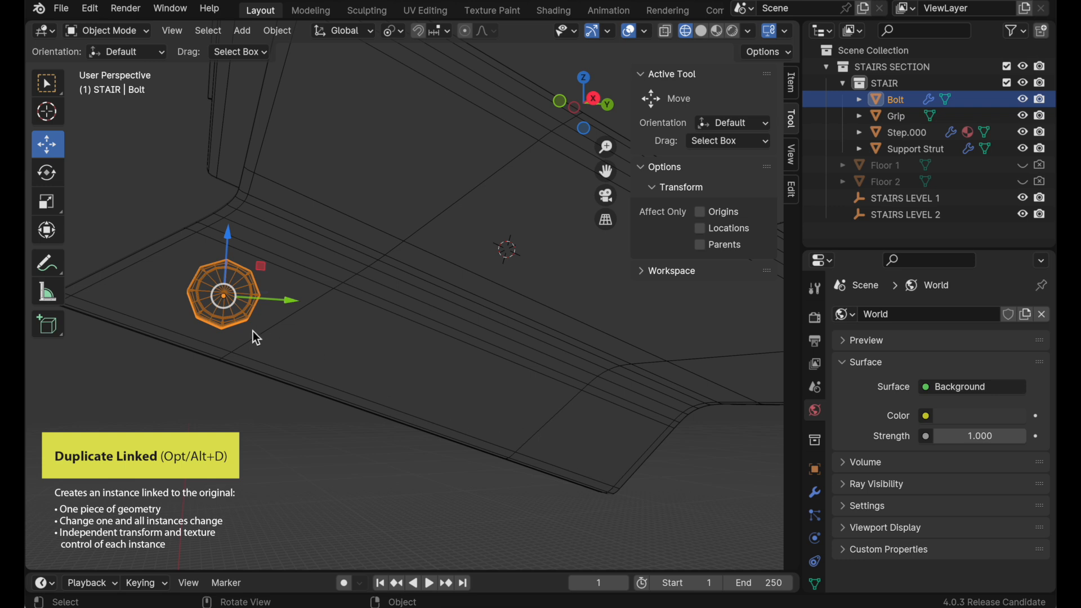
pyautogui.click(267, 374)
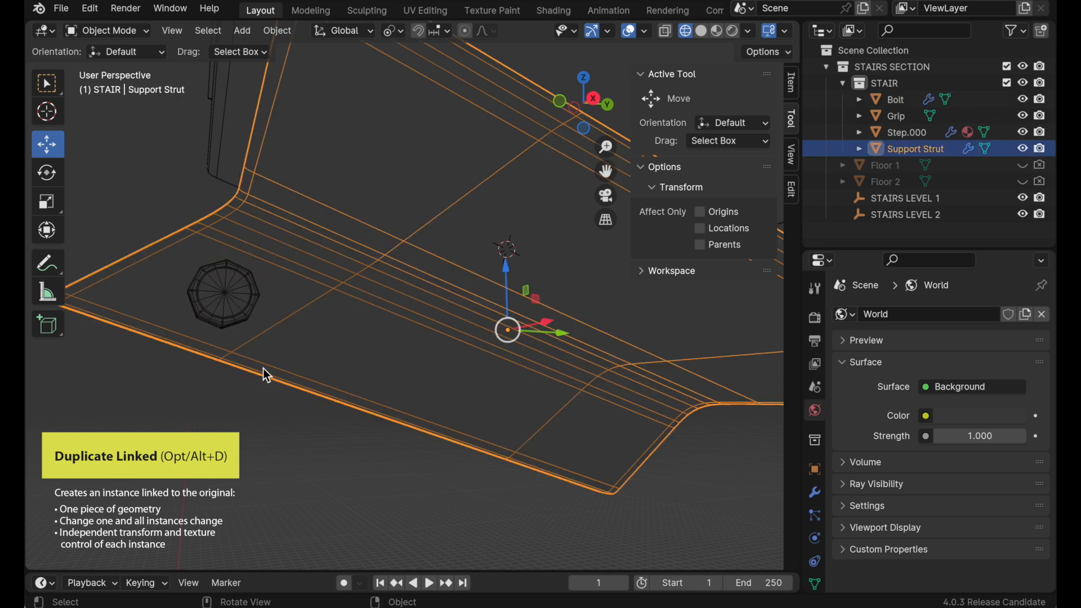
pyautogui.press('Tab')
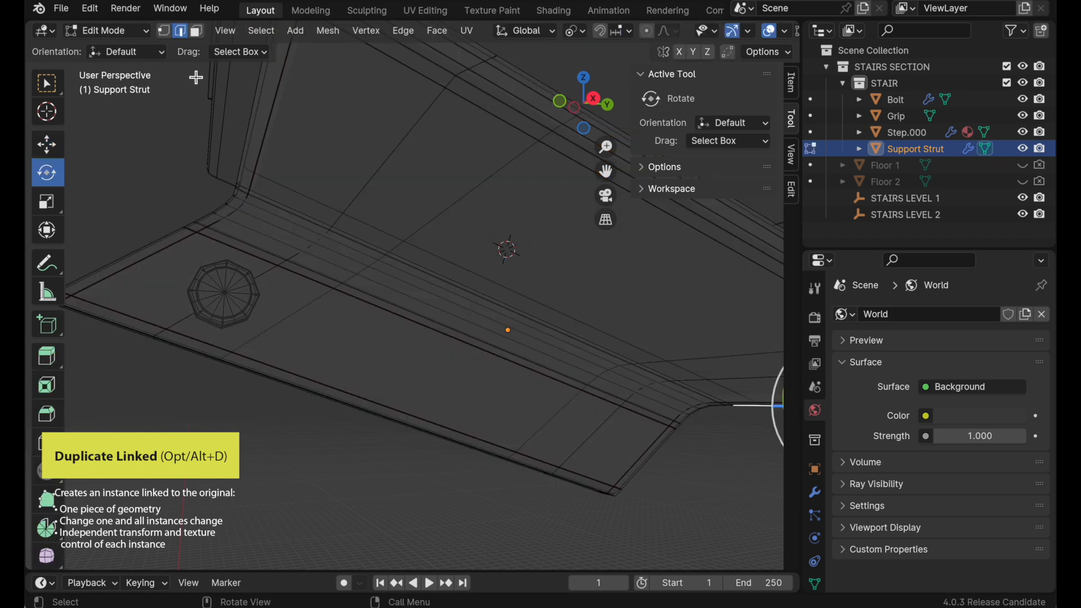
pyautogui.click(374, 404)
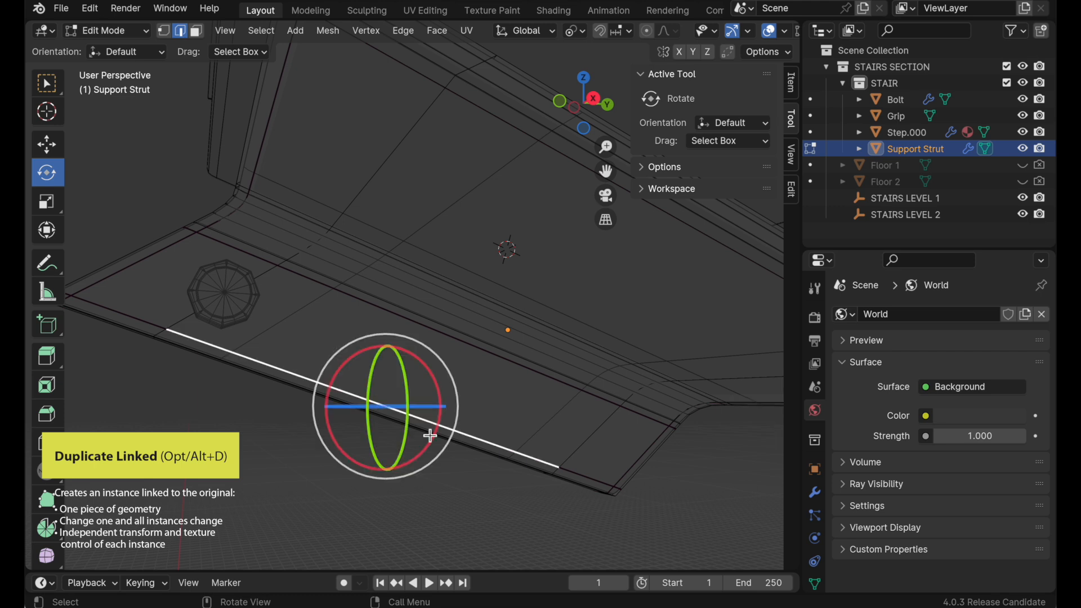
pyautogui.click(47, 144)
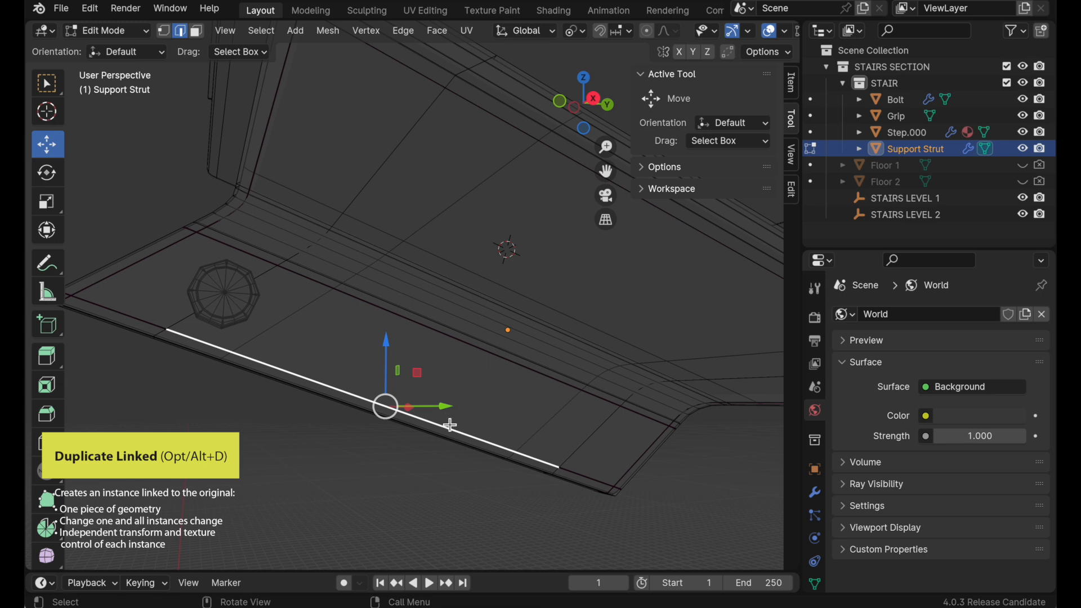
# Set the transform orientation to Normal, create a custom orientation from the selected strut edge, and return to Object Mode
pyautogui.click(520, 32)
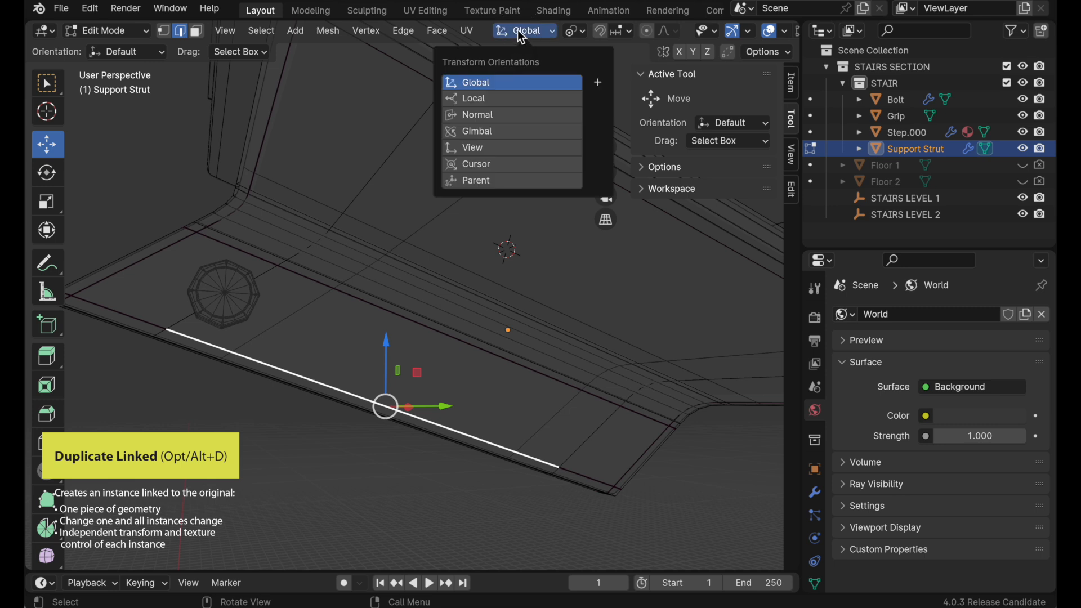
pyautogui.click(495, 116)
pyautogui.moveTo(357, 389)
pyautogui.mouseDown(button='middle')
pyautogui.moveTo(424, 417)
pyautogui.moveTo(357, 391)
pyautogui.mouseUp(button='middle')
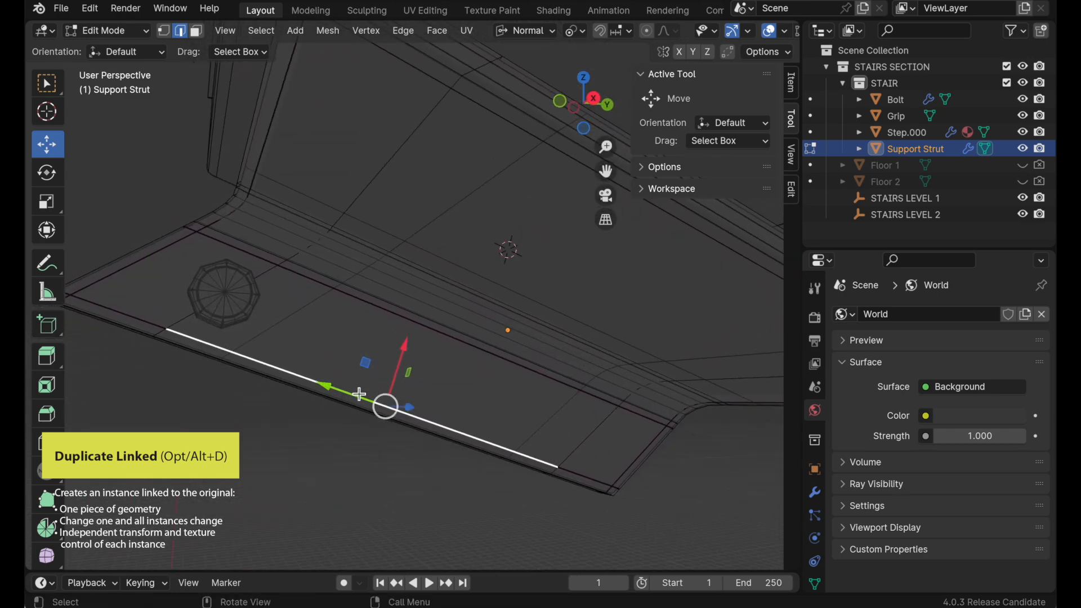
pyautogui.click(553, 32)
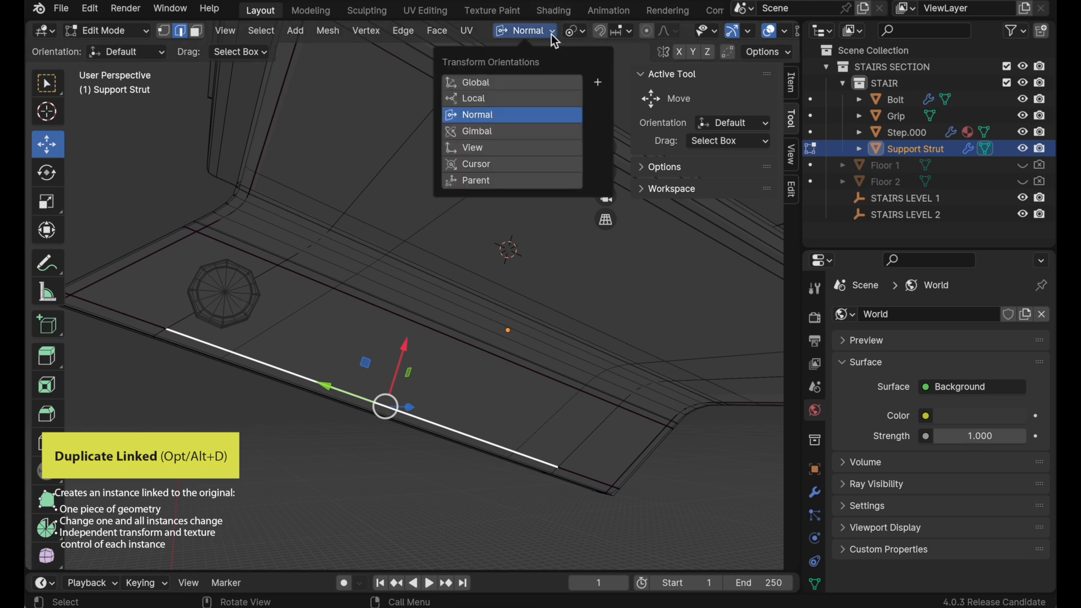
pyautogui.click(599, 82)
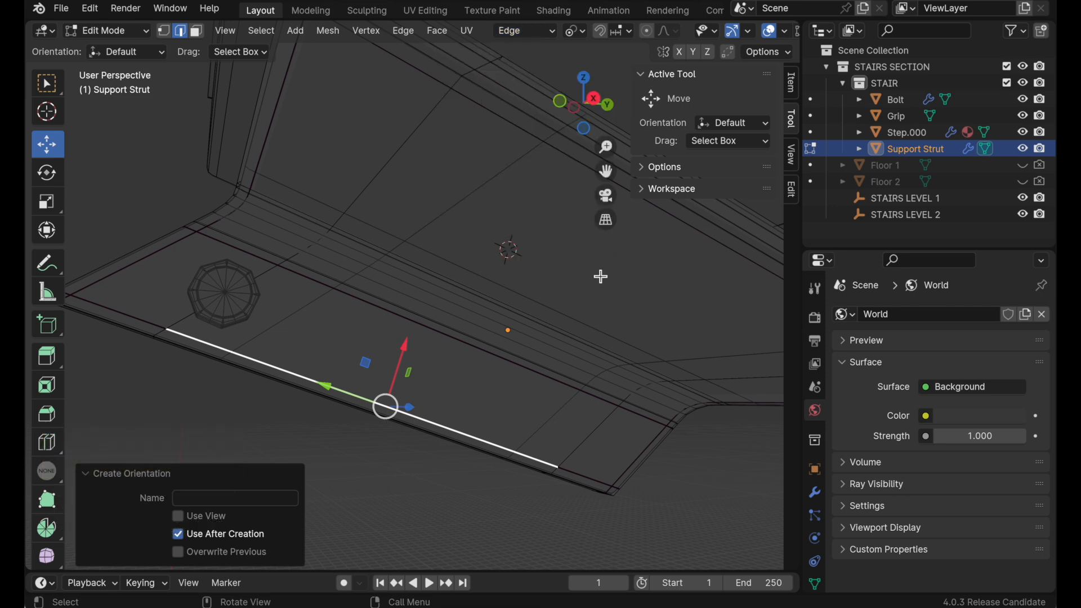
pyautogui.press('Tab')
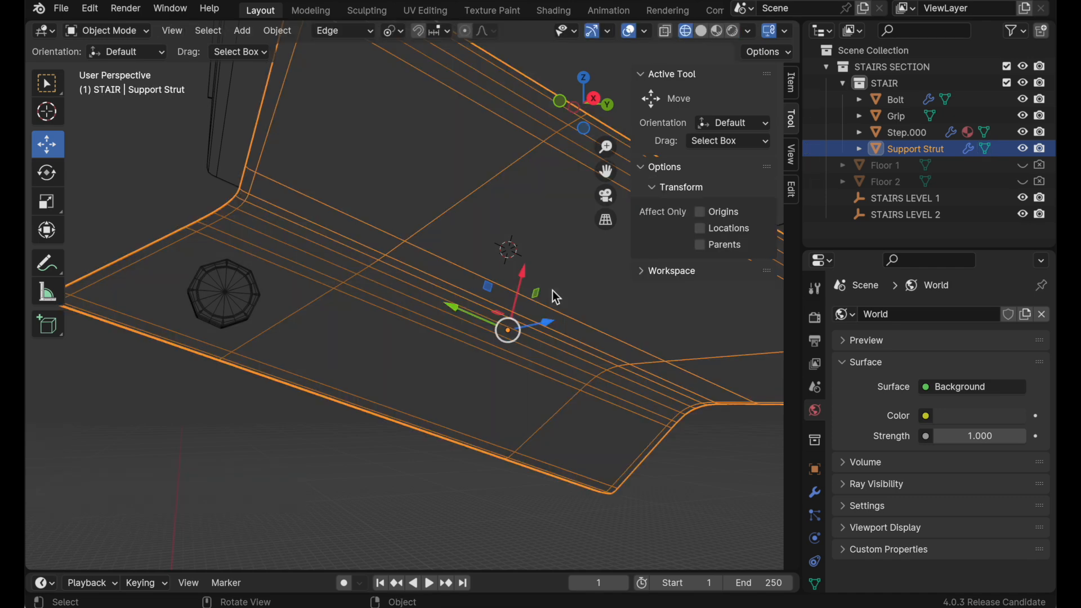
# Make a linked duplicate of the bolt about 1.84 inches along the negative Edge Y axis and repeat it for a third bolt
pyautogui.click(254, 319)
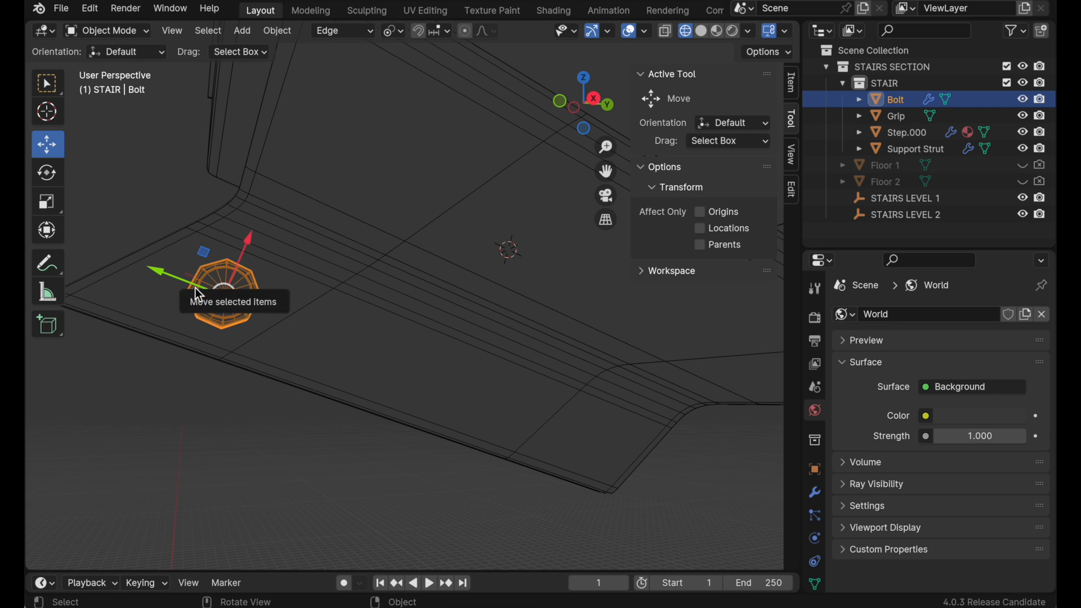
pyautogui.click(276, 30)
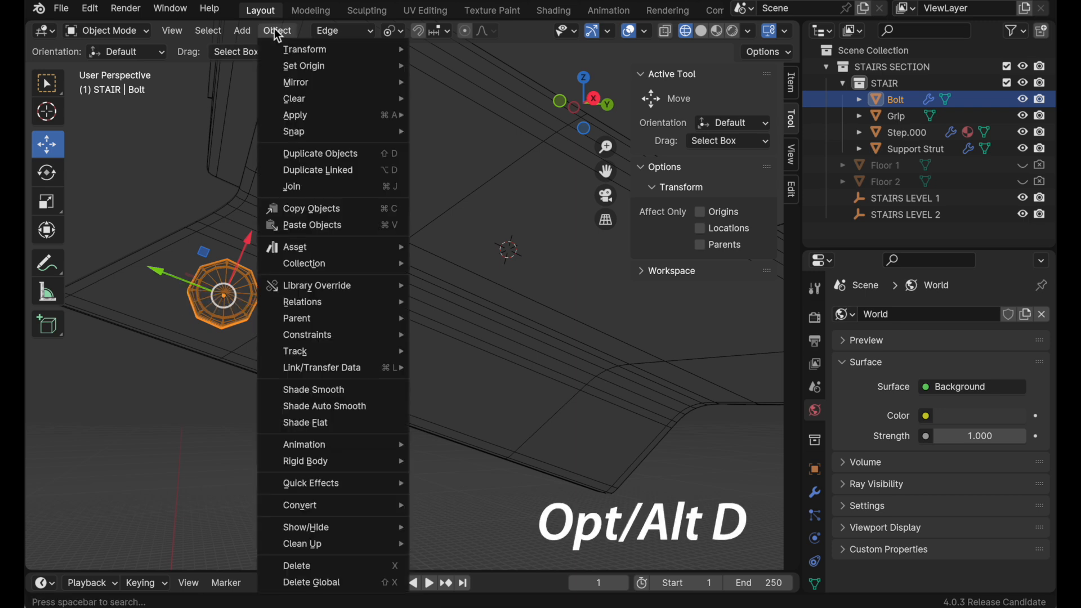
pyautogui.click(316, 172)
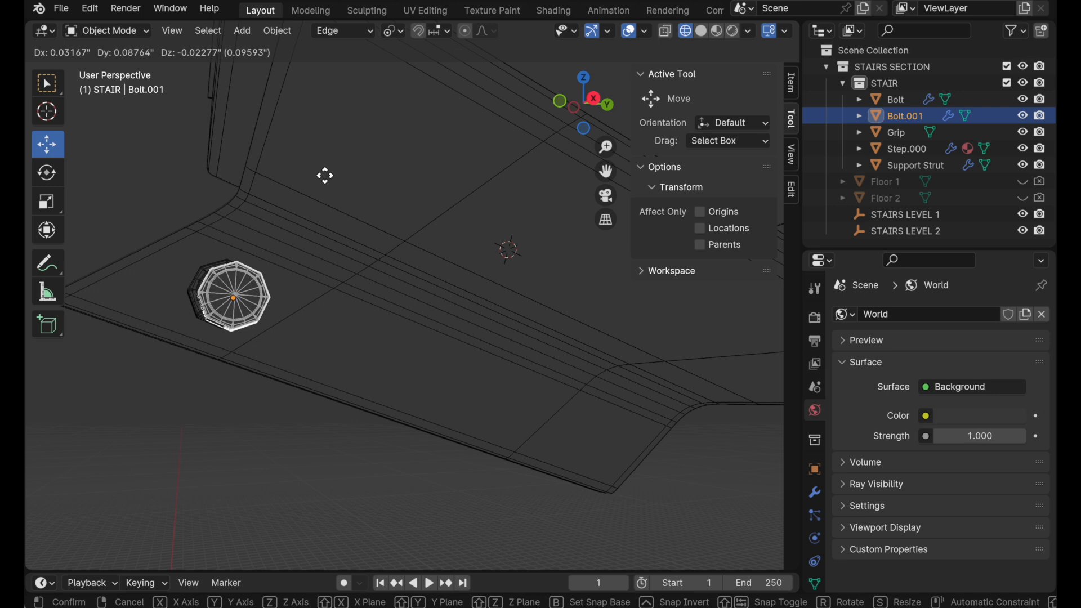
pyautogui.press('y')
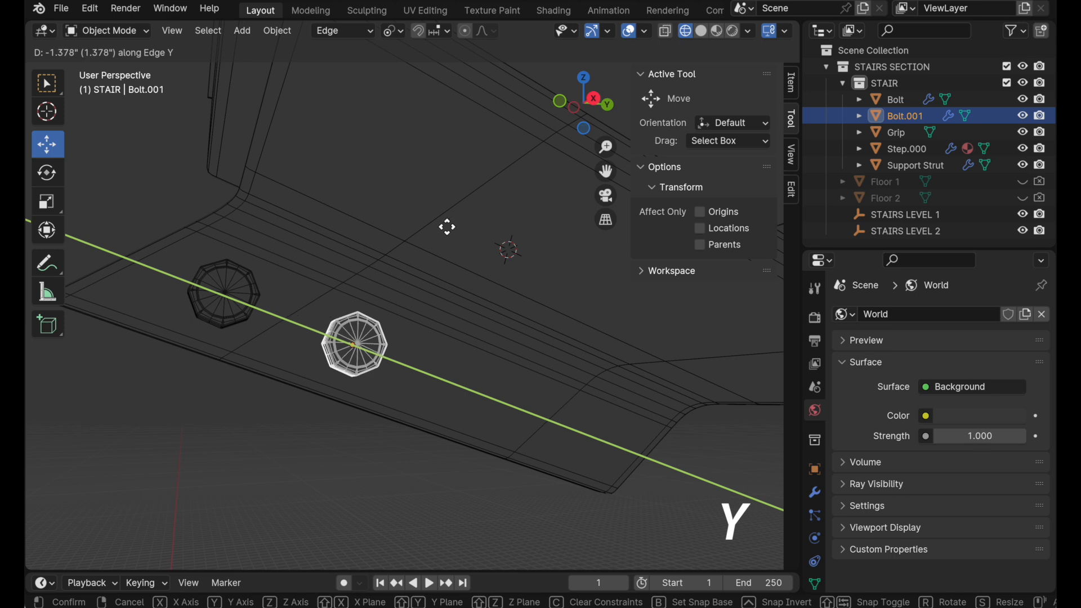
pyautogui.click(485, 250)
pyautogui.hotkey('shift', 'r')
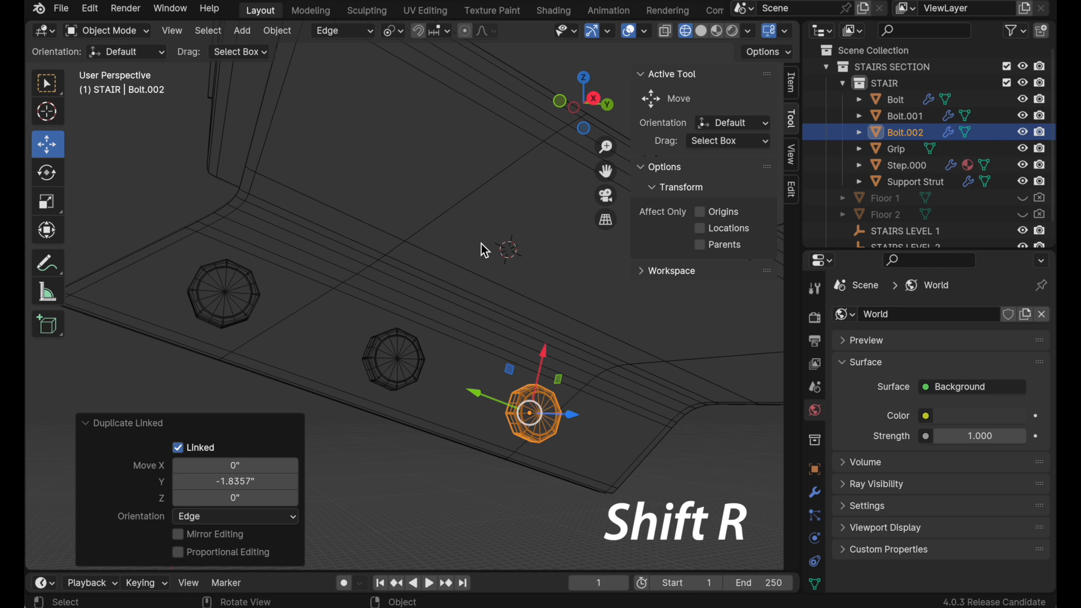
# Slide the third bolt farther along the Edge Y axis and shift the middle bolt about -0.23 inches along it to even the spacing
pyautogui.moveTo(481, 308); pyautogui.dragTo(454, 322, button='middle')
pyautogui.moveTo(487, 399); pyautogui.dragTo(523, 416)
pyautogui.click(397, 350)
pyautogui.moveTo(326, 340); pyautogui.dragTo(354, 355)
pyautogui.moveTo(353, 355); pyautogui.dragTo(397, 365, button='middle')
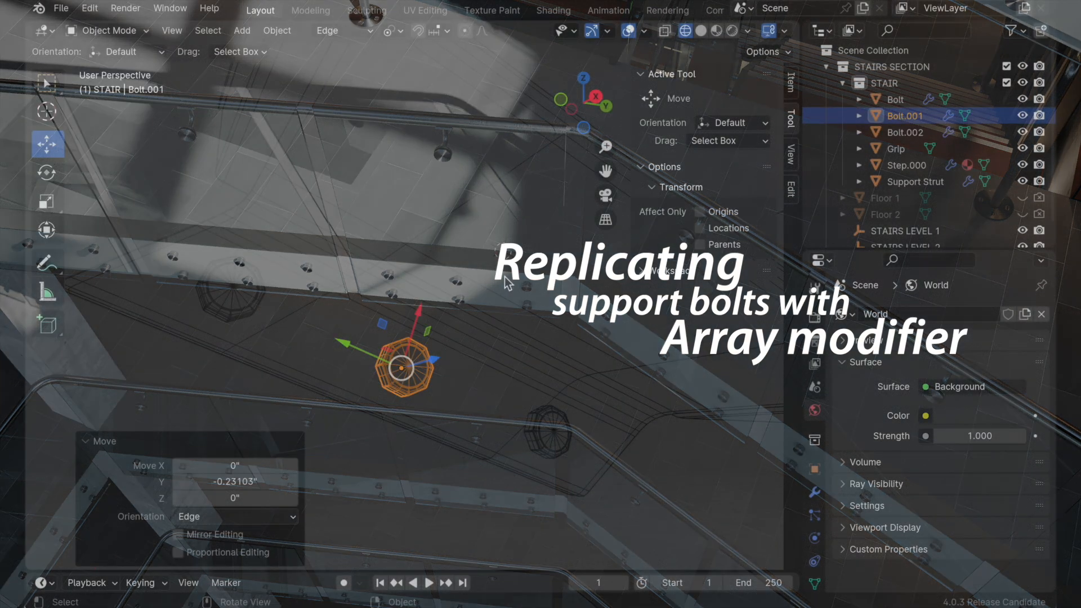
# Select the original bolt and place the 3D cursor on the strut's other face with the Cursor tool
pyautogui.moveTo(504, 276); pyautogui.dragTo(381, 204, button='middle')
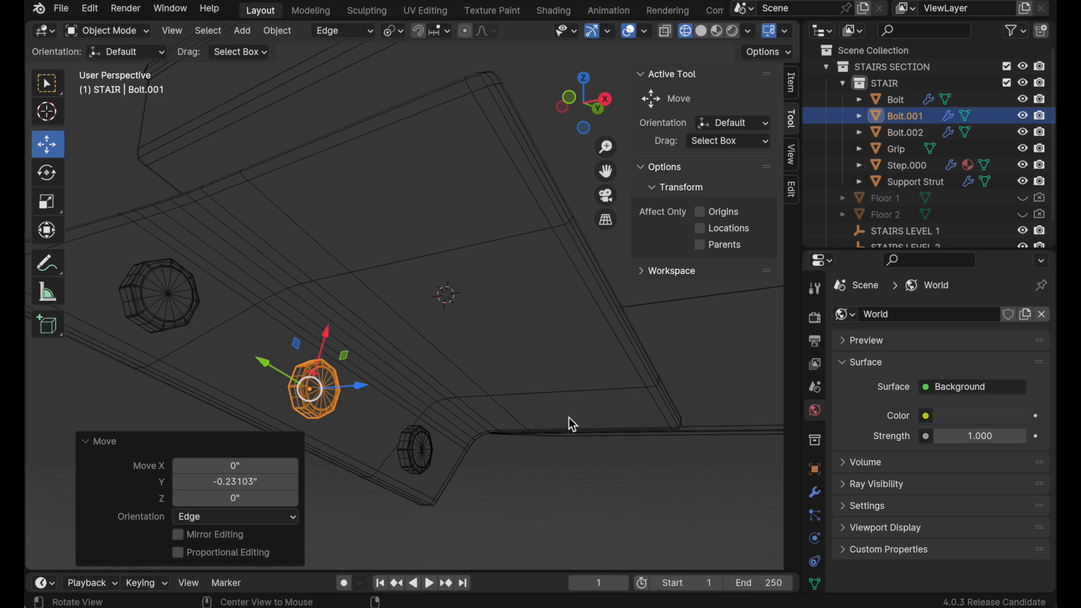
pyautogui.moveTo(570, 420); pyautogui.dragTo(289, 160, button='middle')
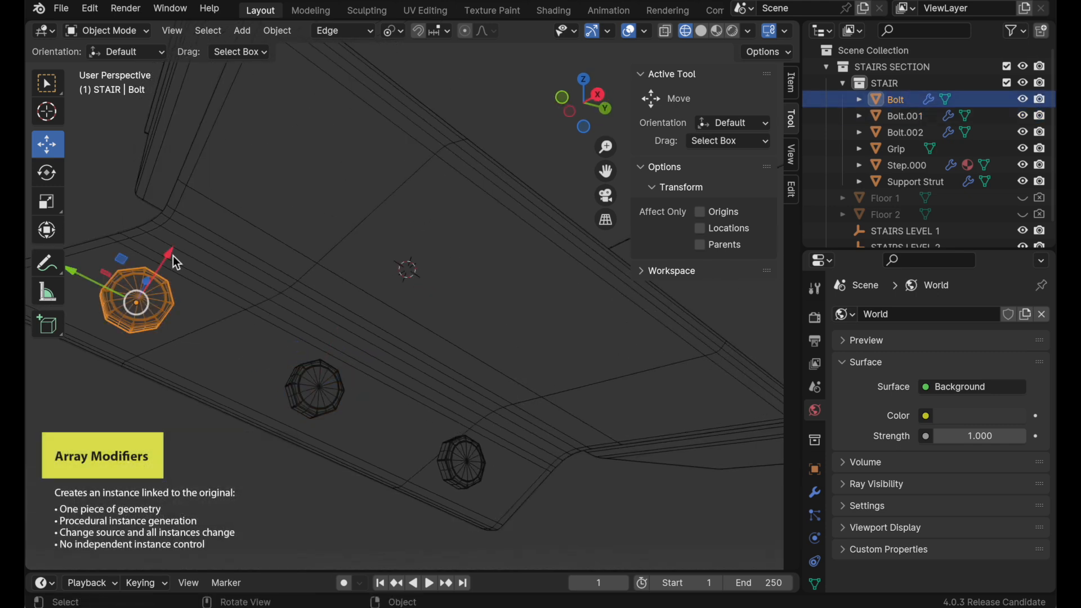
pyautogui.click(48, 112)
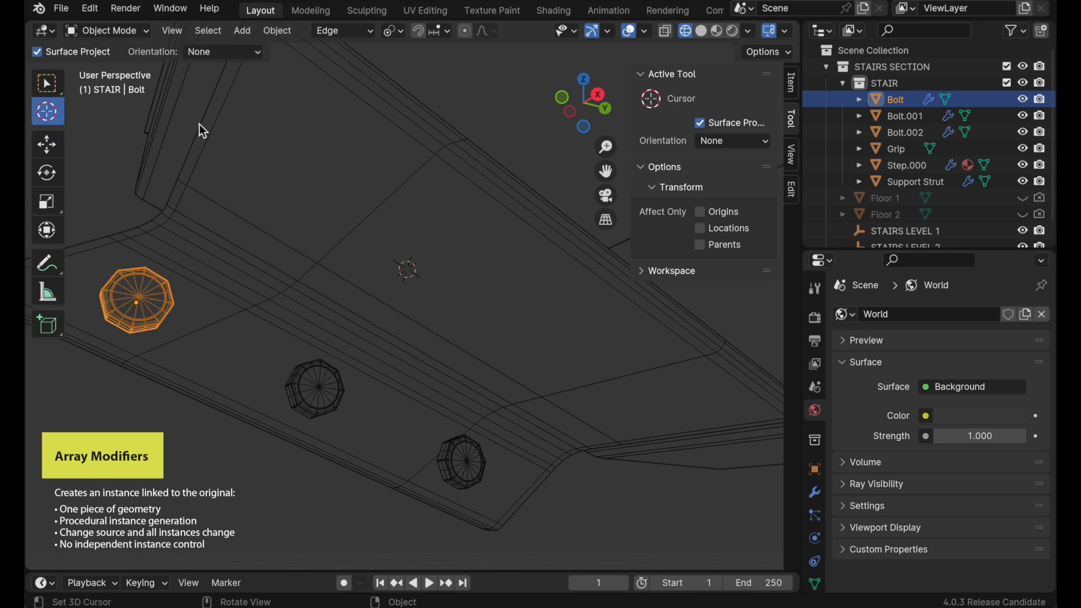
pyautogui.click(293, 158)
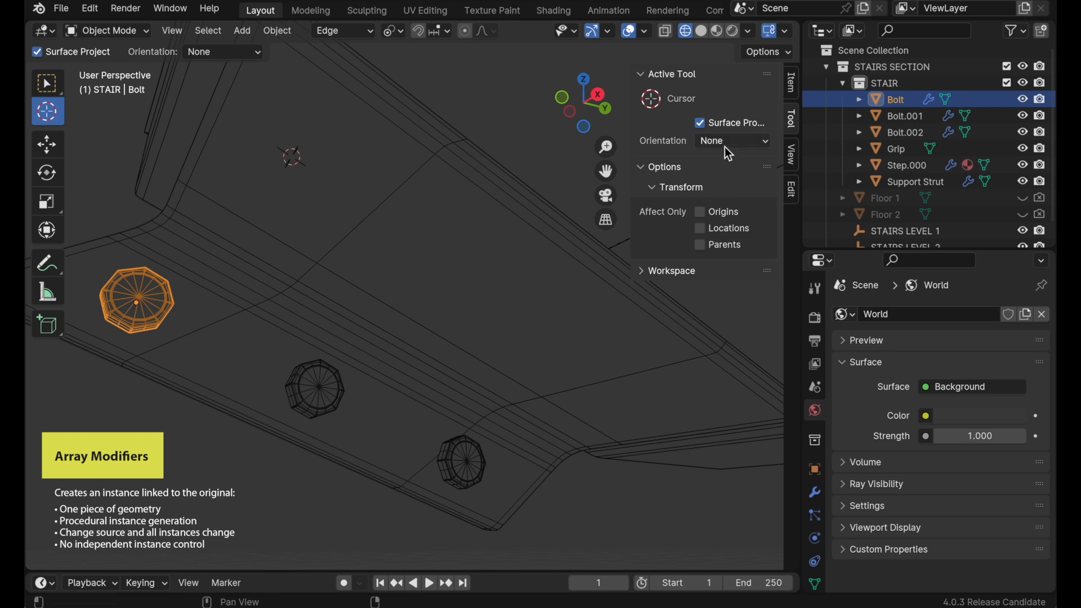
pyautogui.press('n')
pyautogui.press('n')
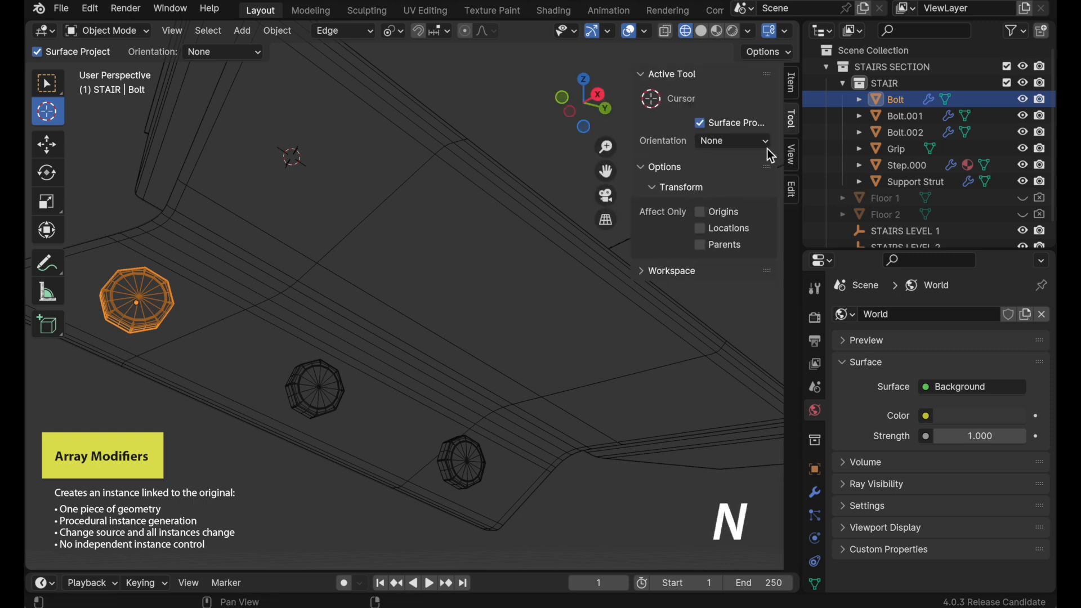
# Set the Cursor tool's orientation to Geometry and place the 3D cursor again on the strut's other face
pyautogui.click(734, 144)
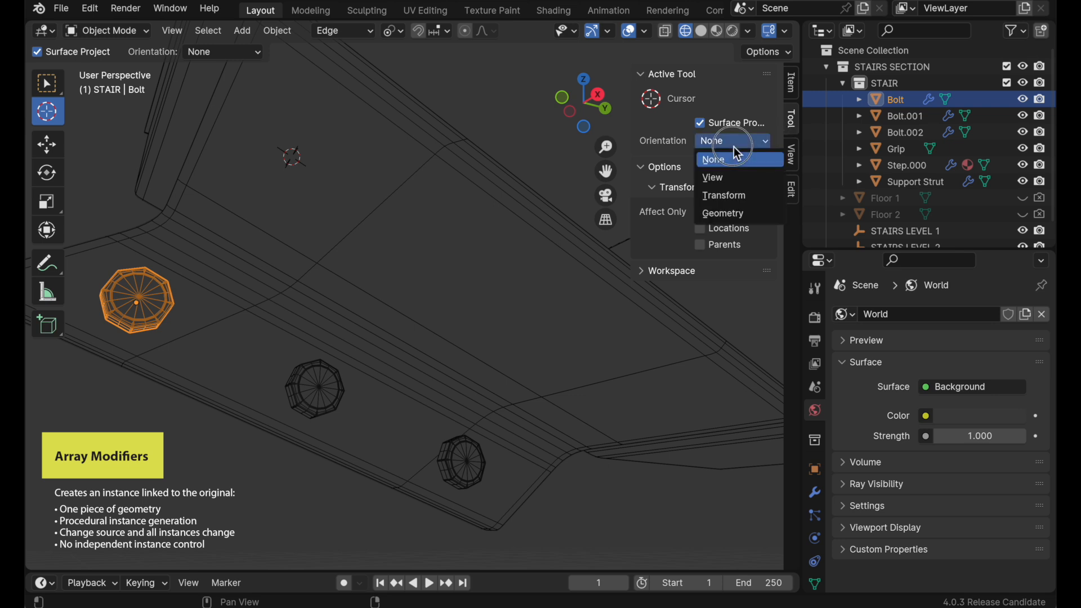
pyautogui.click(731, 216)
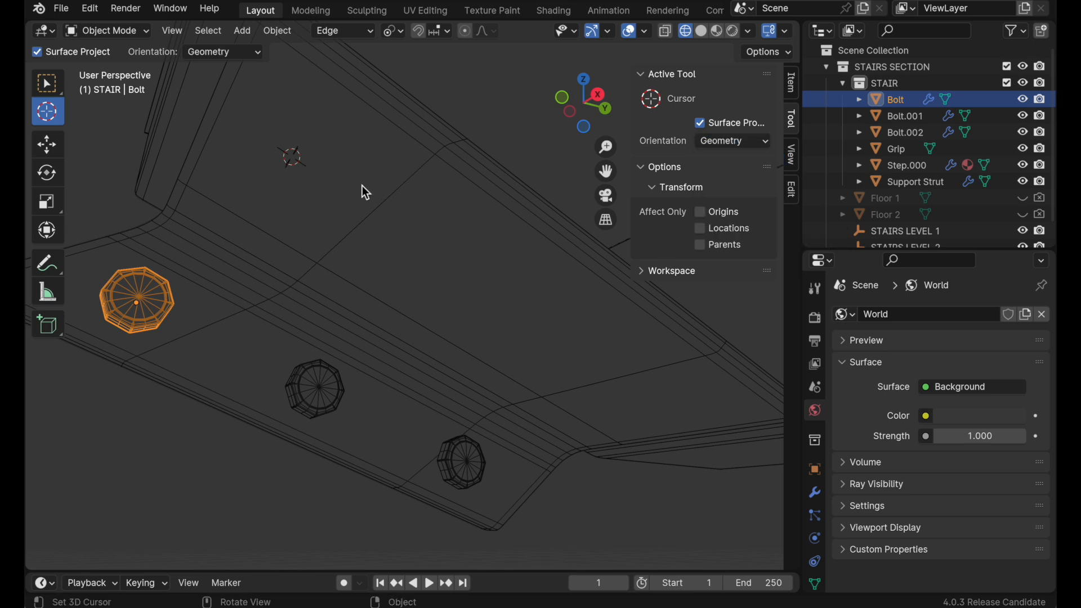
pyautogui.moveTo(304, 164); pyautogui.dragTo(296, 160)
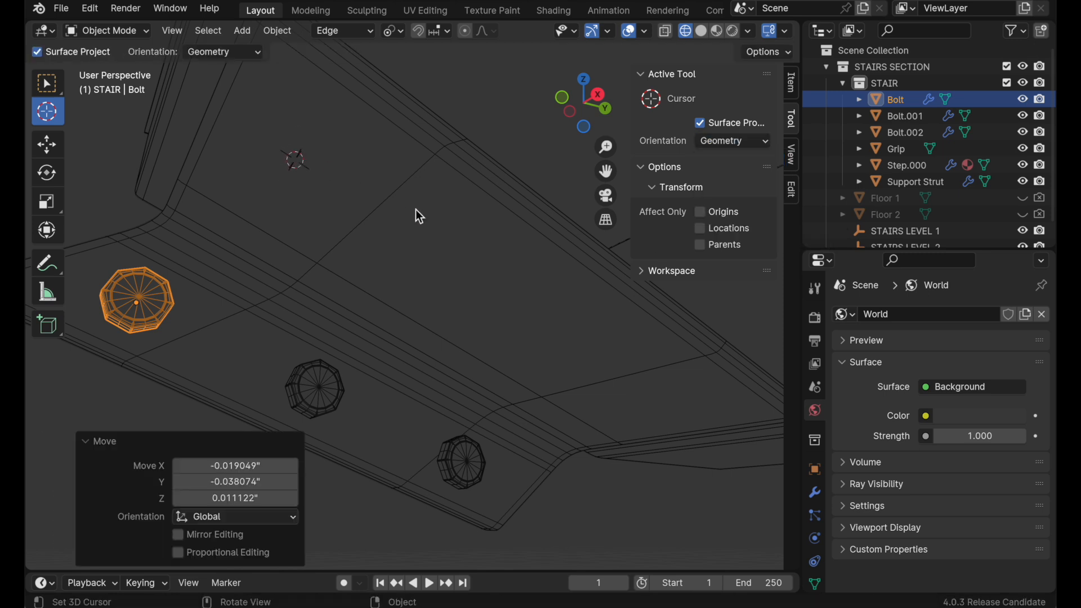
# Make a linked duplicate of the original bolt and snap the copy to the 3D cursor
pyautogui.click(48, 147)
pyautogui.hotkey('alt', 'd')
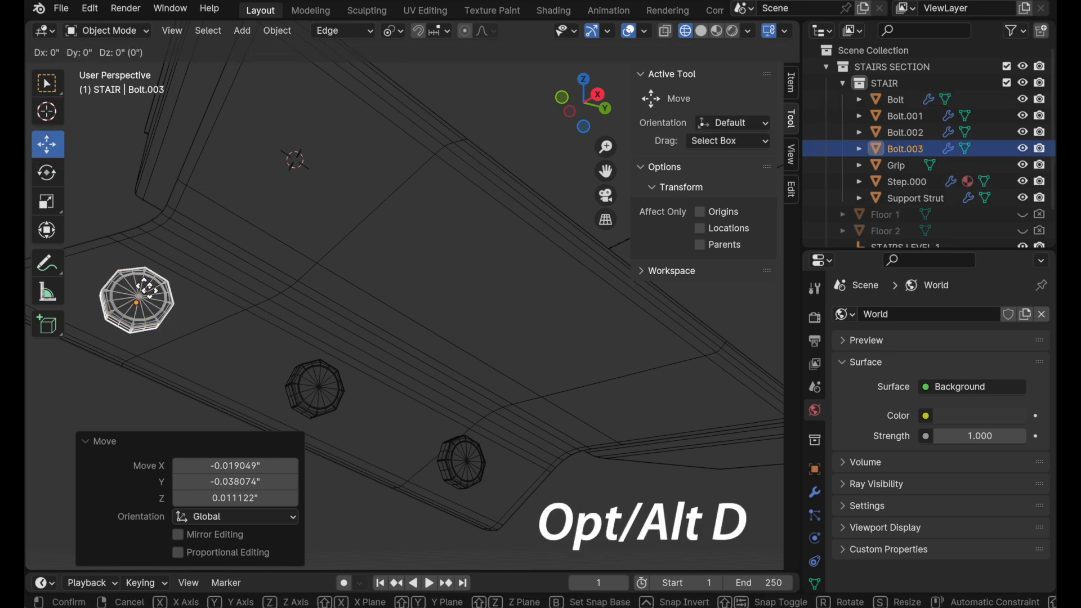
pyautogui.click(234, 260)
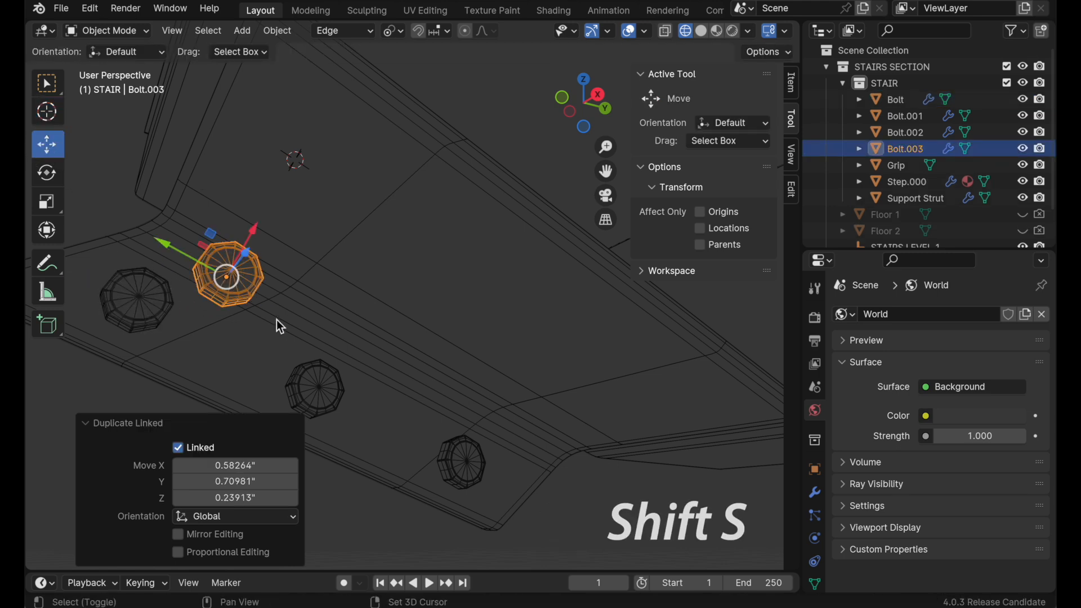
pyautogui.hotkey('shift', 's')
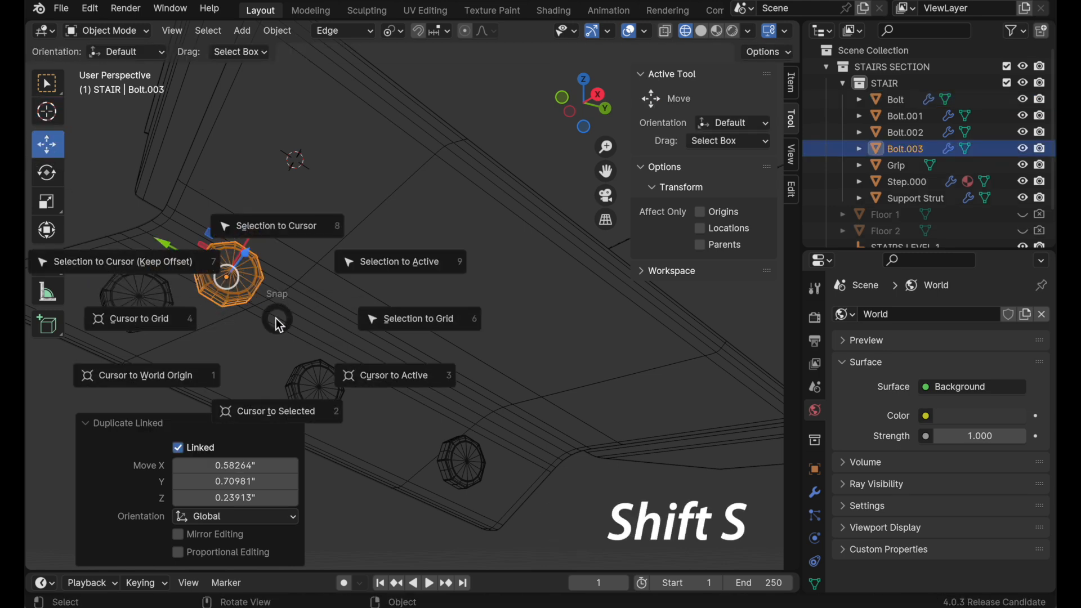
pyautogui.click(279, 230)
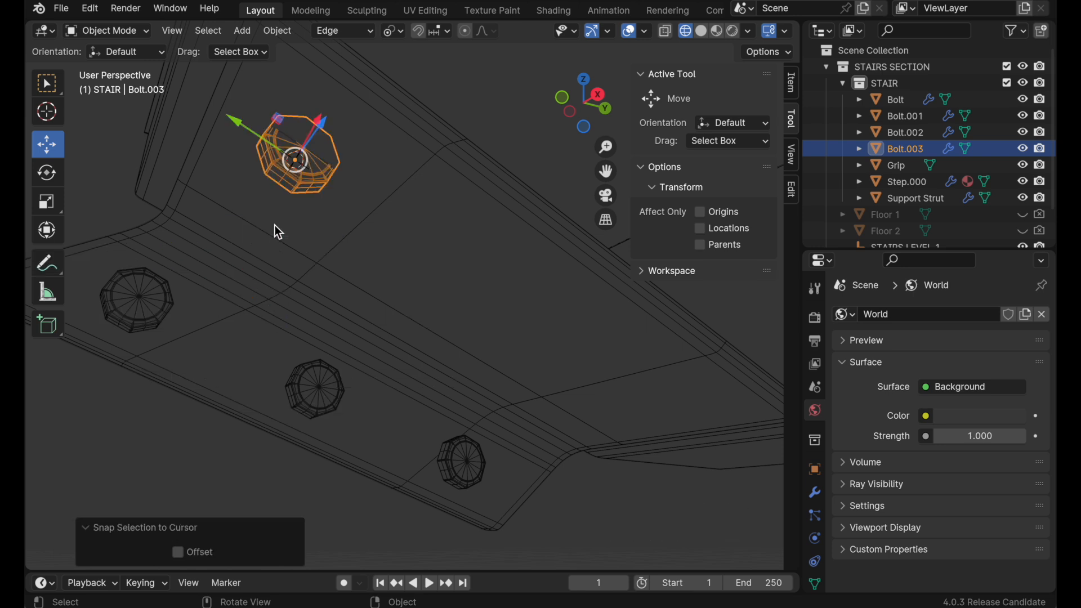
# Align the copied bolt to the transform orientation, using Cursor as the orientation
pyautogui.click(280, 32)
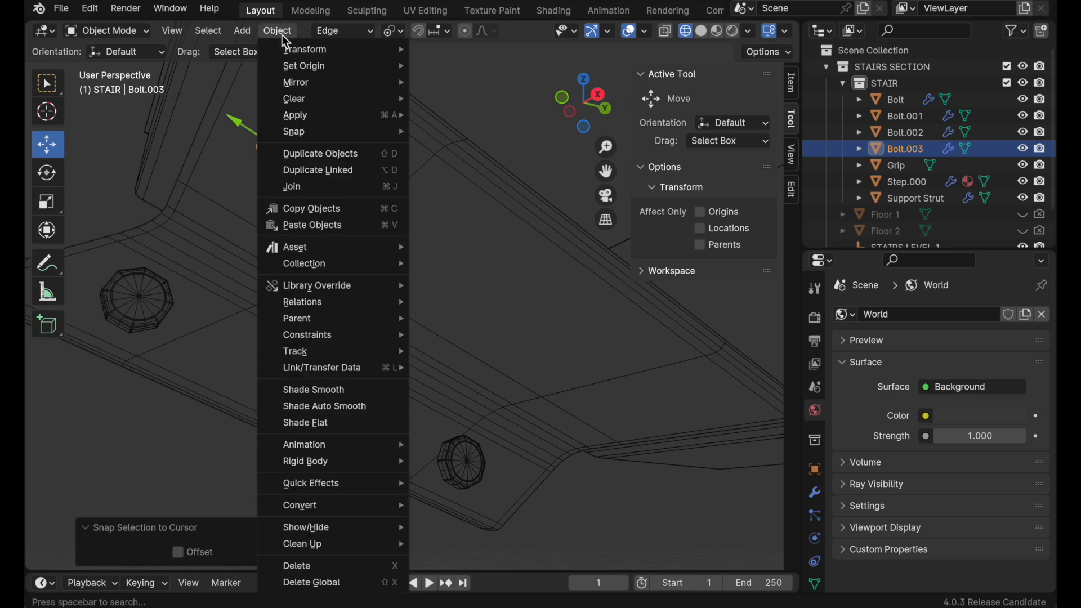
pyautogui.moveTo(285, 50)
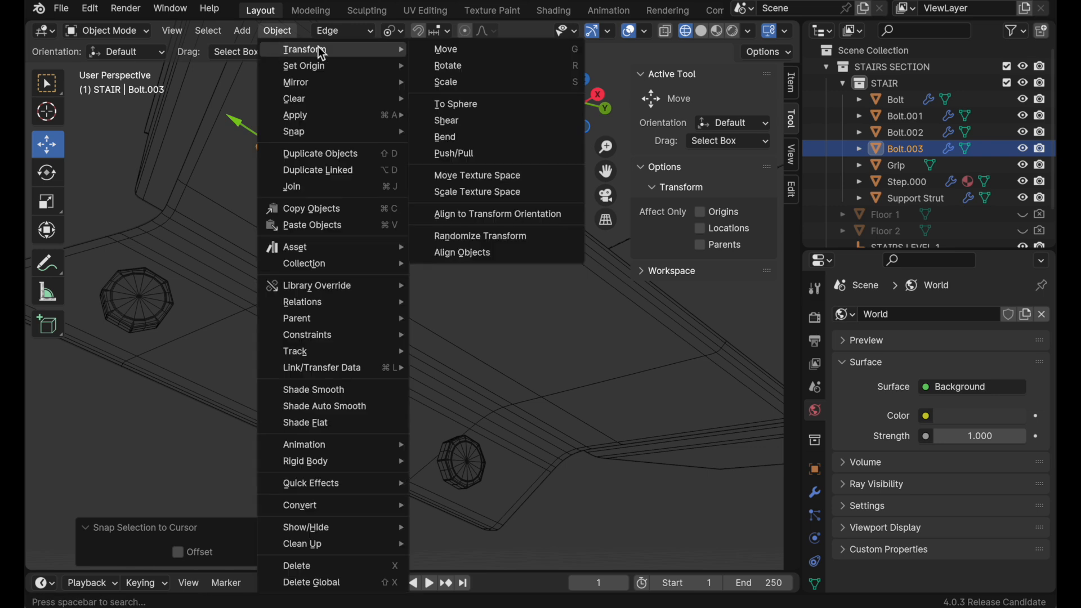
pyautogui.click(454, 216)
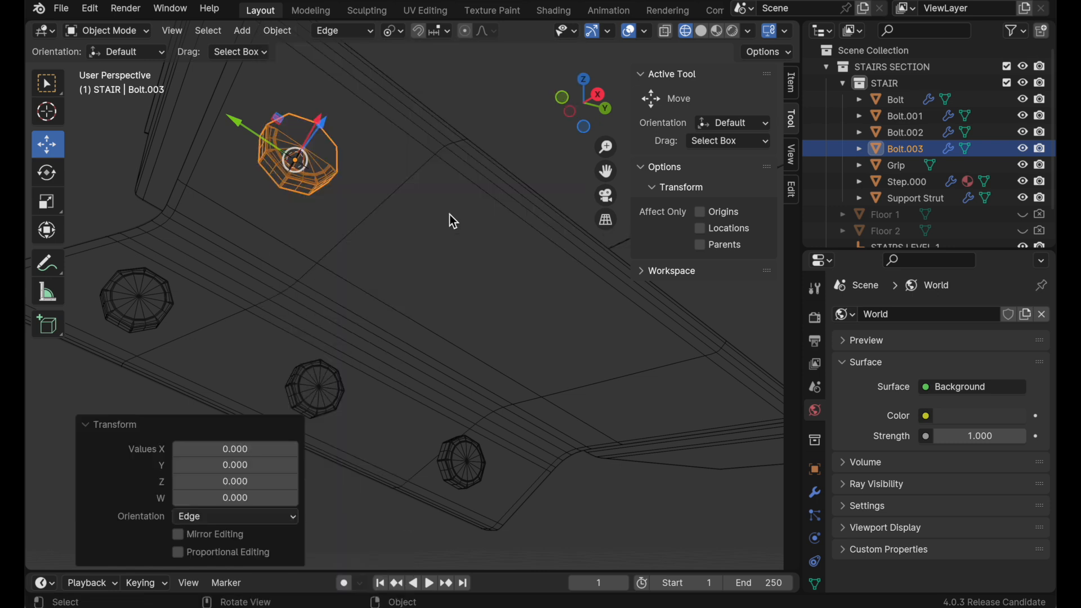
pyautogui.click(219, 517)
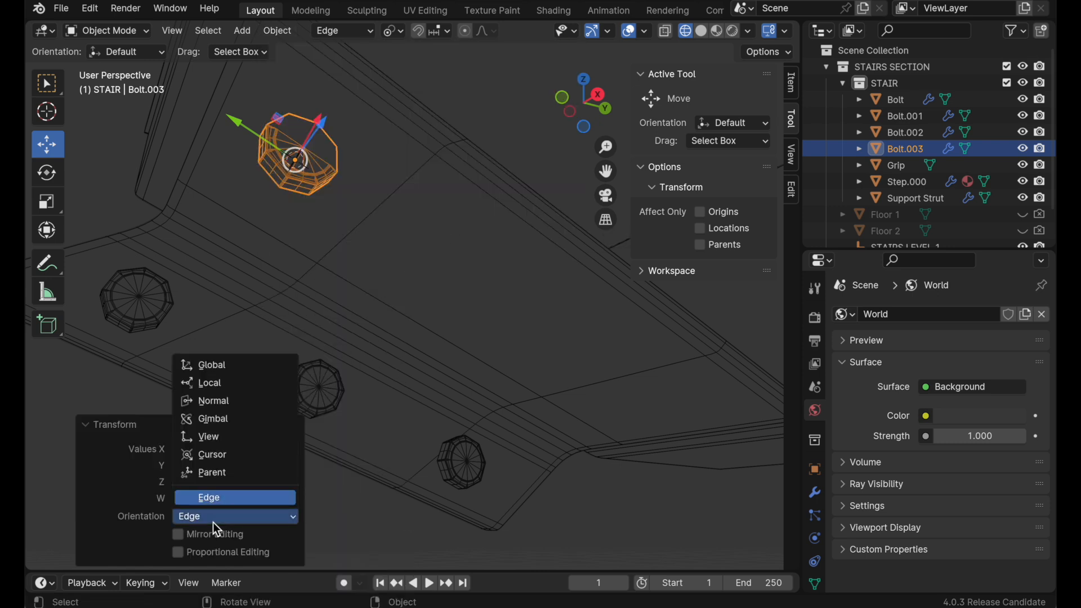
pyautogui.click(221, 455)
# Set the scene's transform orientation to Local for the aligned bolt
pyautogui.moveTo(424, 253); pyautogui.dragTo(242, 167, button='middle')
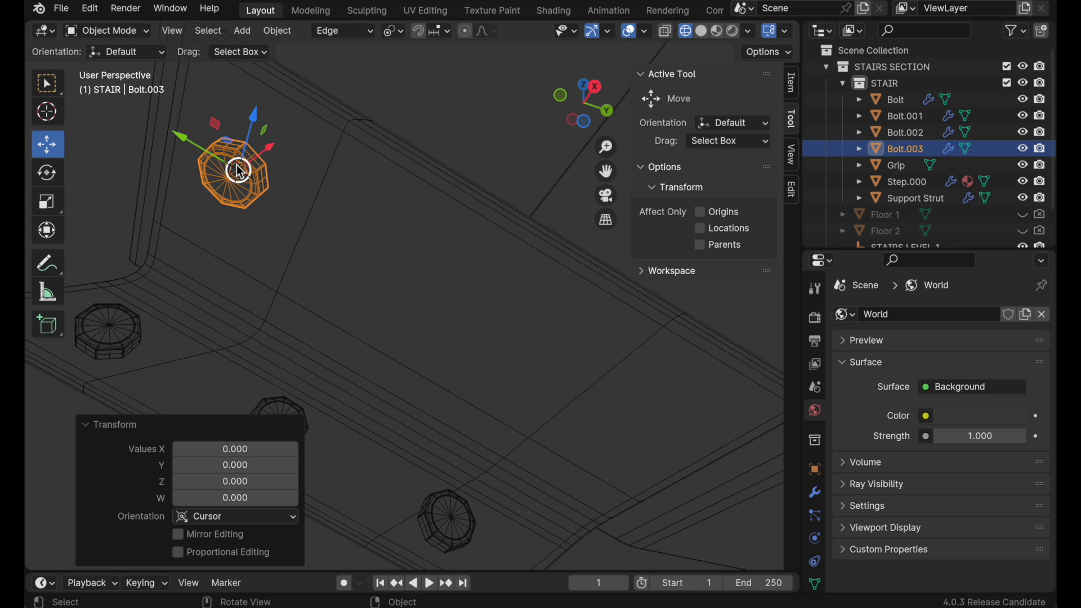
pyautogui.click(340, 30)
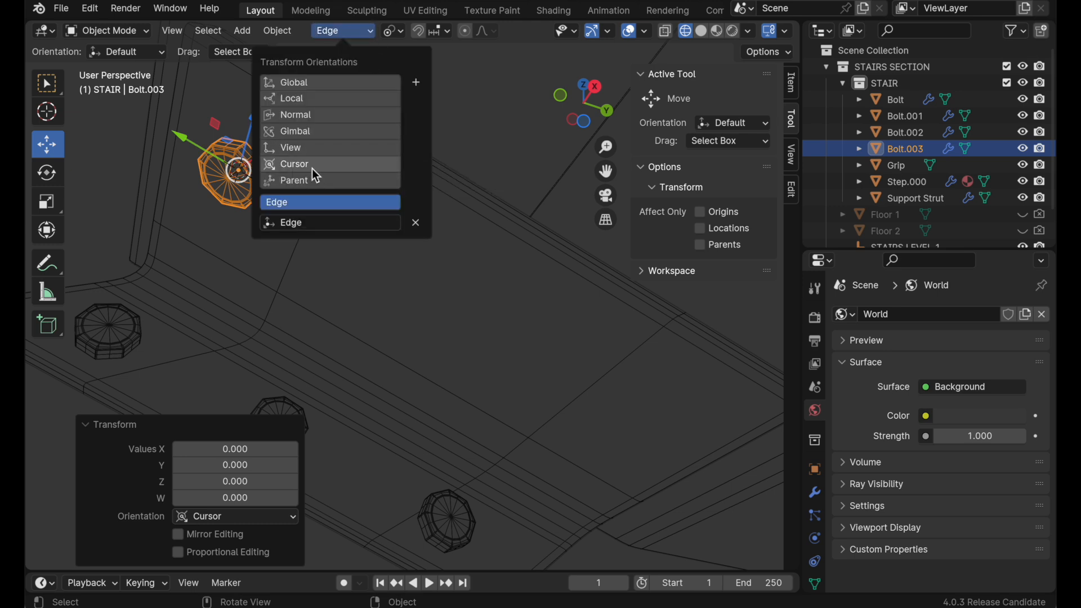
pyautogui.click(312, 98)
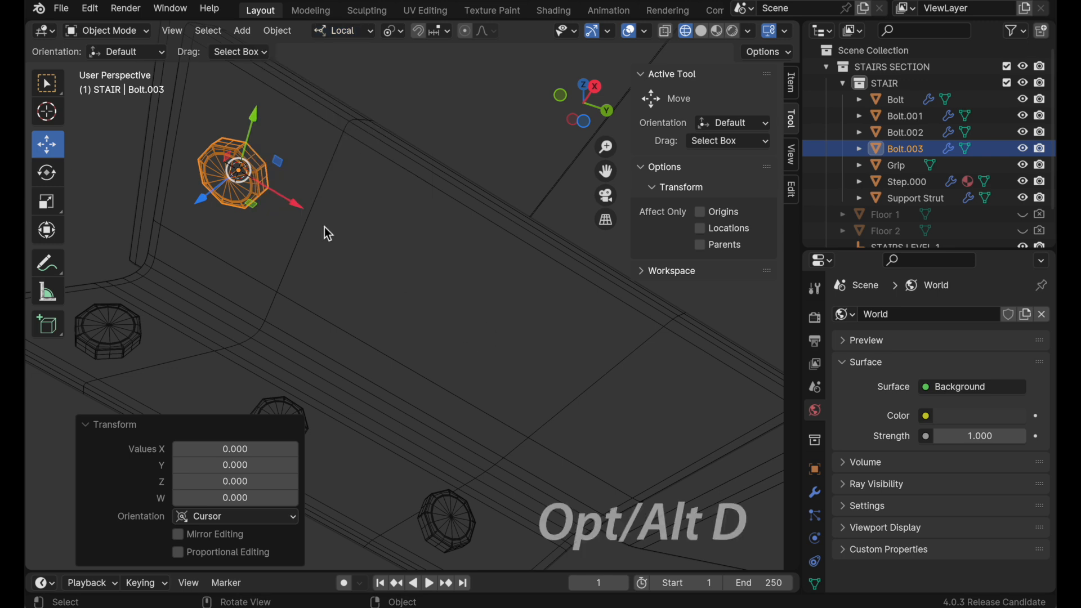
# Make a linked duplicate of the aligned bolt, offset about 2.35" along its local X axis
pyautogui.hotkey('alt', 'd')
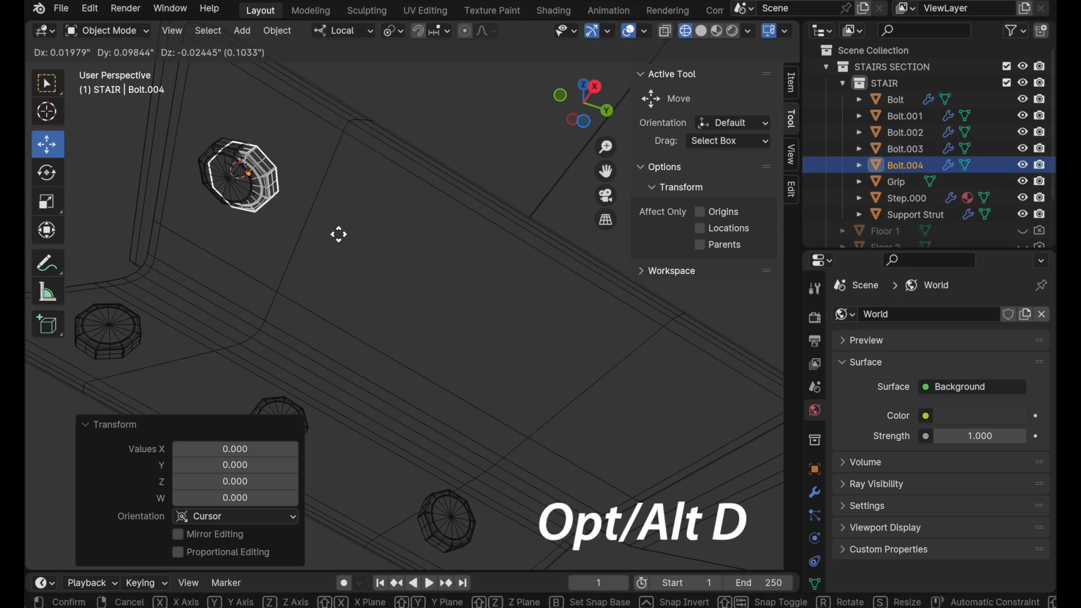
pyautogui.press('x')
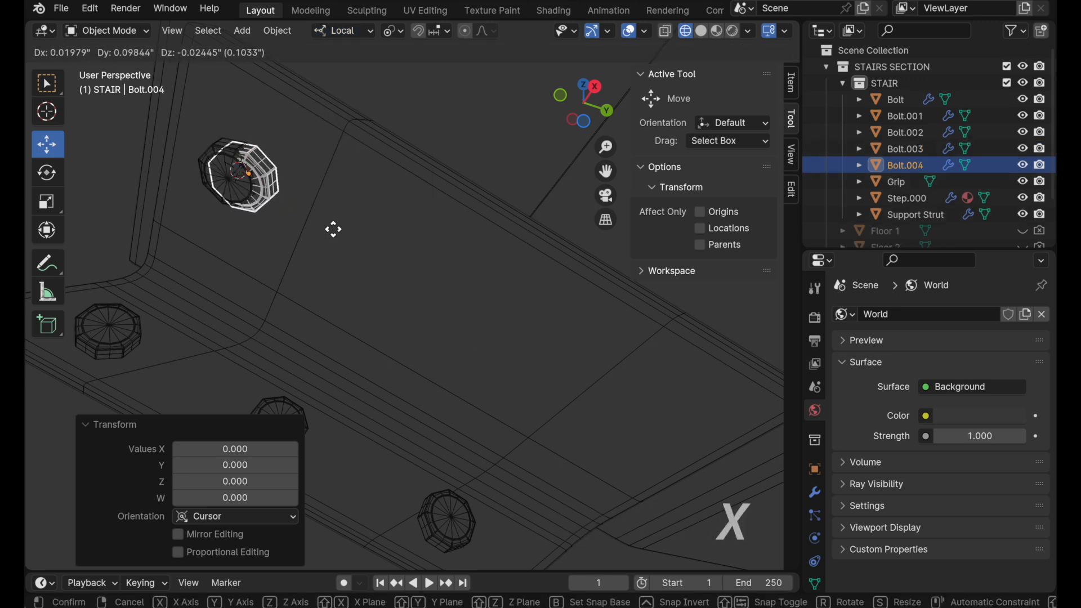
pyautogui.click(554, 329)
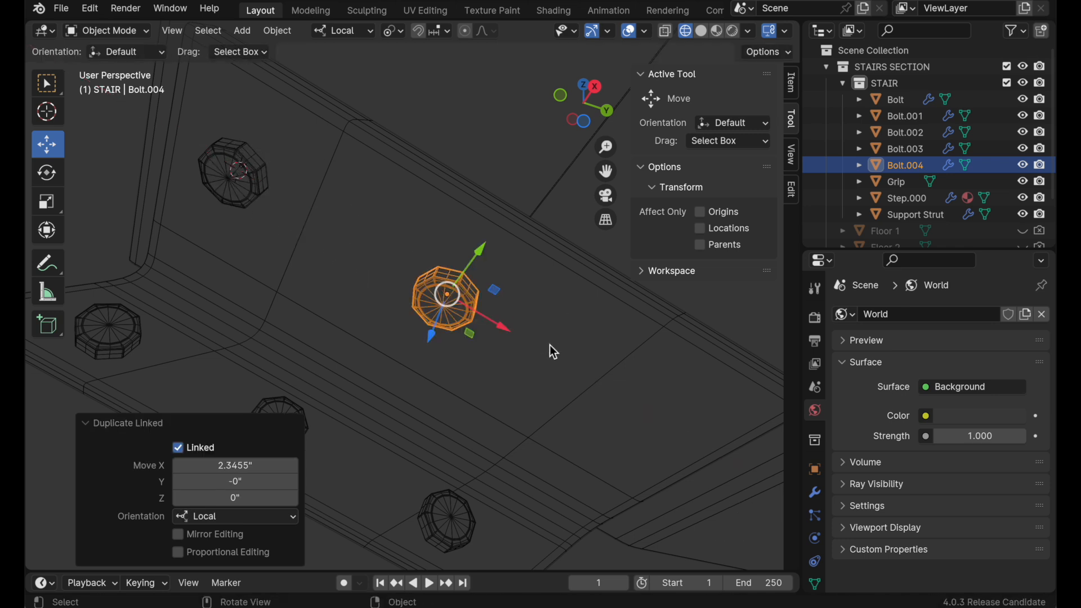
# Snap the 3D cursor to the duplicated bolt and delete that duplicate
pyautogui.hotkey('shift', 's')
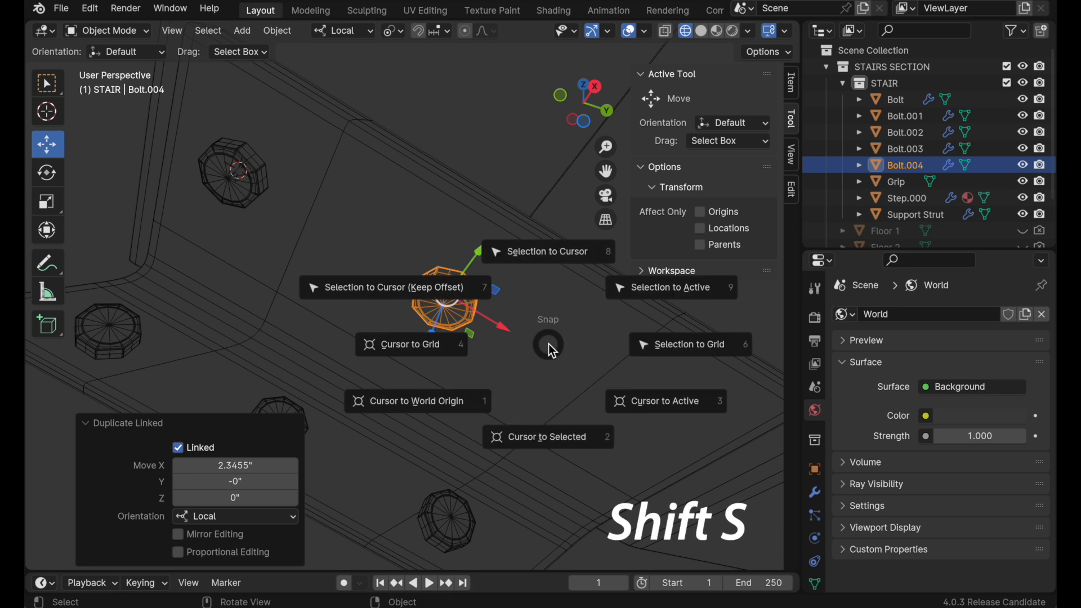
pyautogui.click(547, 441)
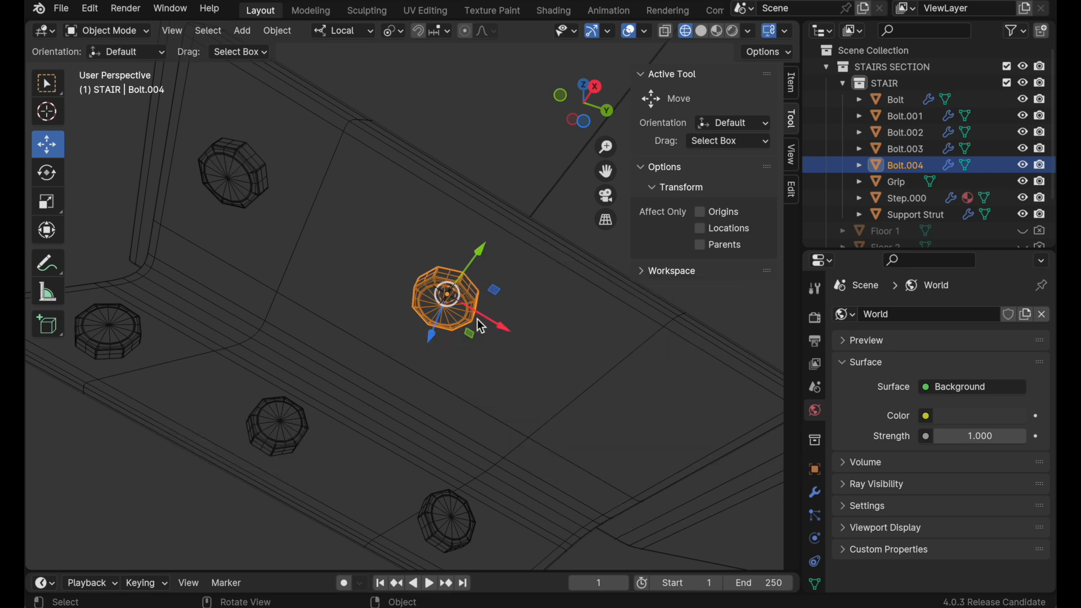
pyautogui.press('x')
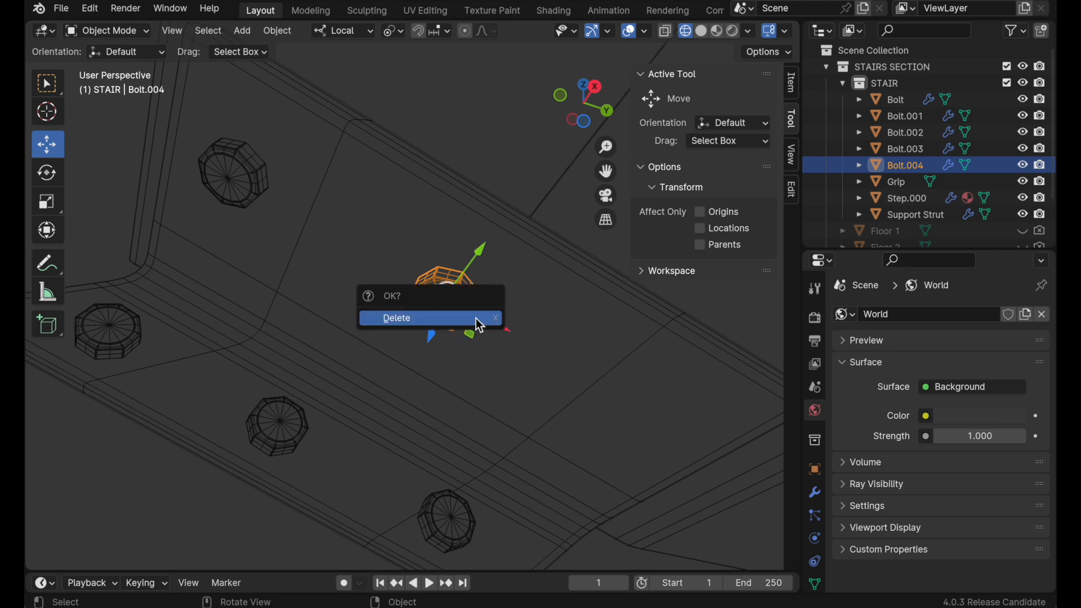
pyautogui.click(475, 318)
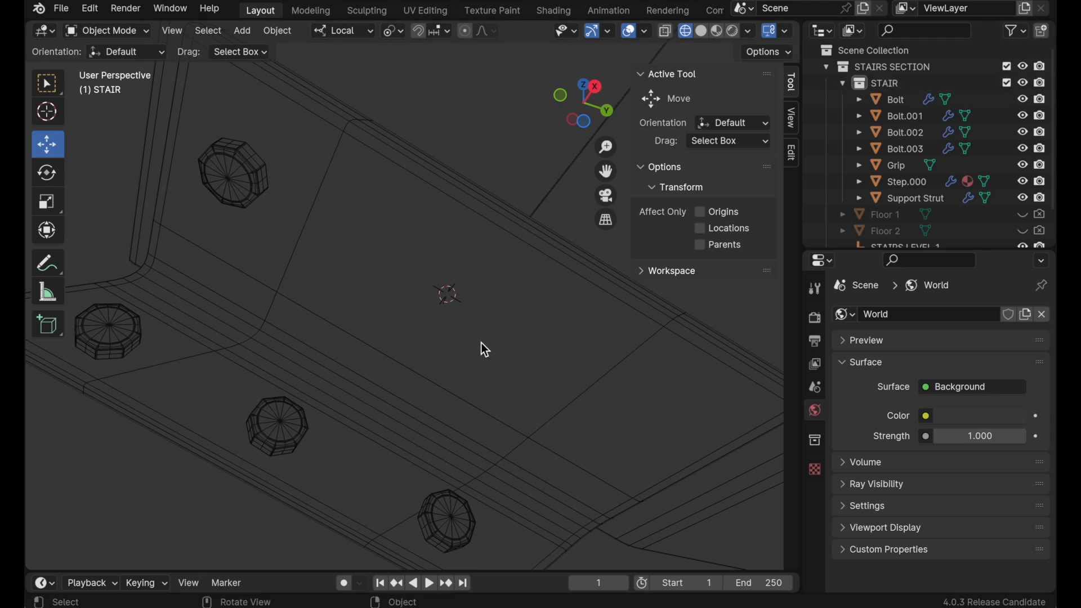
# Add a Plain Axes empty at the 3D cursor with a 1" radius, aligned to the 3D Cursor
pyautogui.hotkey('shift', 'a')
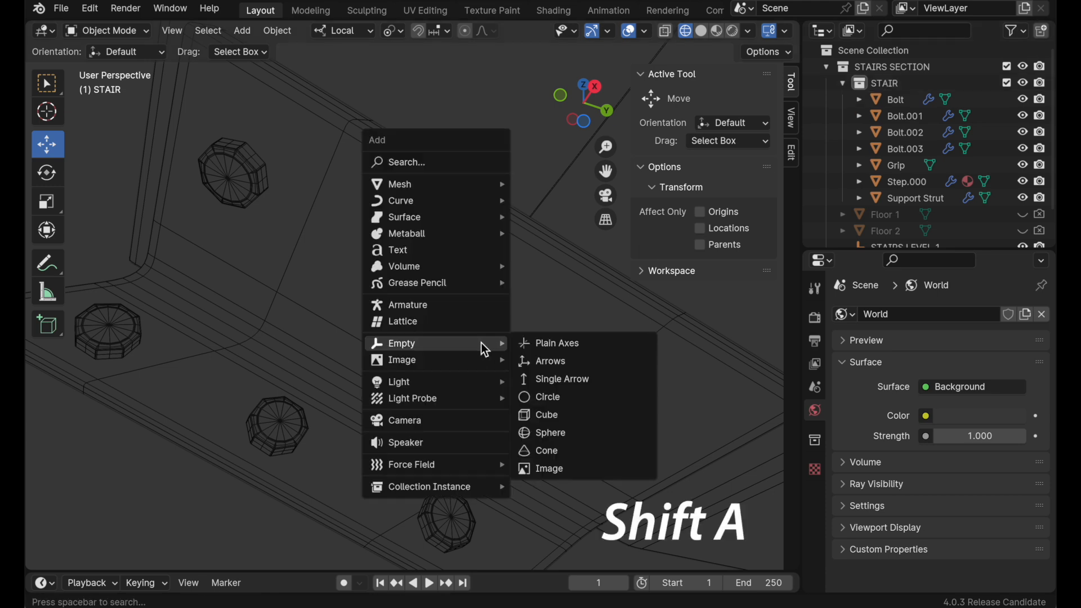
pyautogui.click(538, 348)
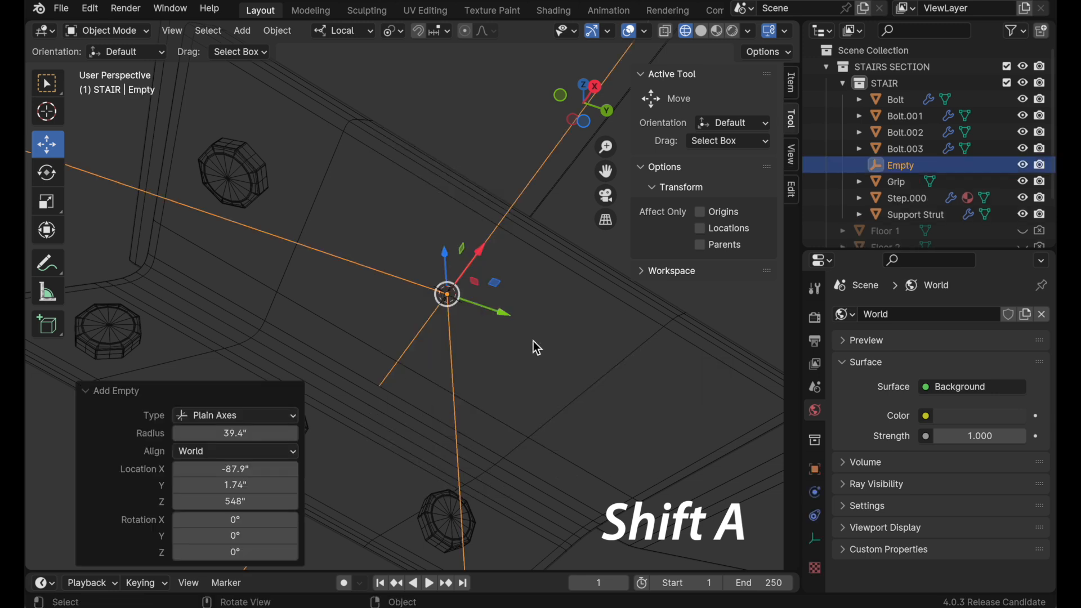
pyautogui.click(266, 434)
pyautogui.write('1')
pyautogui.press('Return')
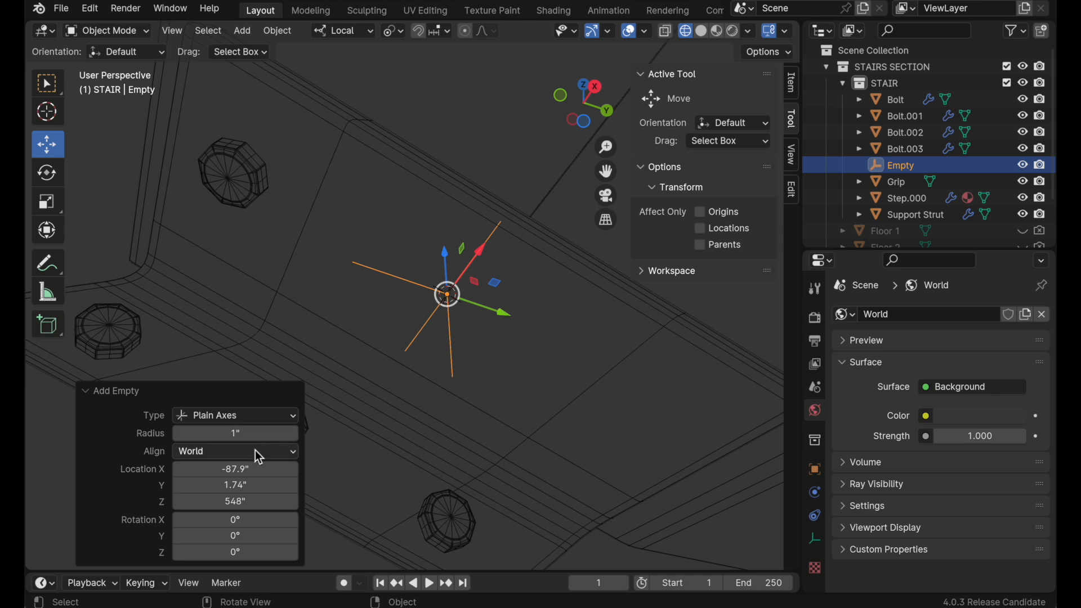
pyautogui.click(254, 450)
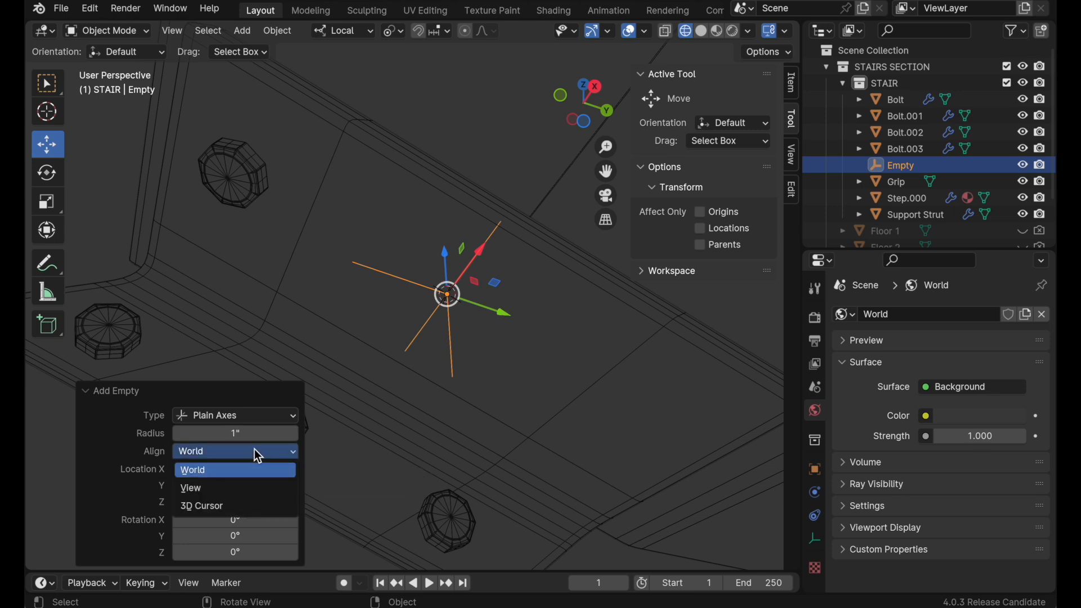
pyautogui.click(238, 505)
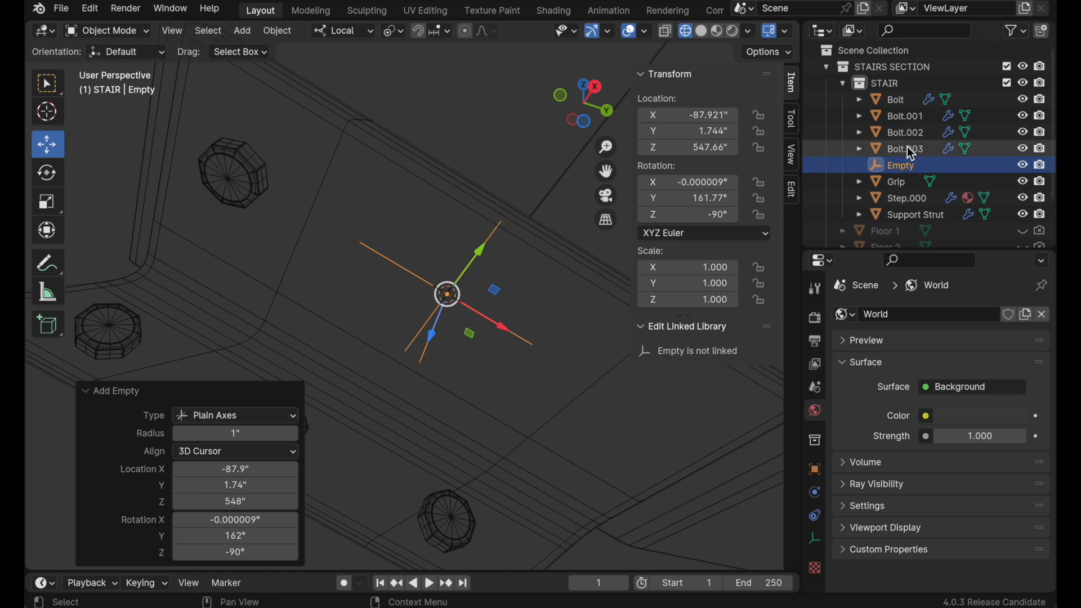
# Rename the new empty as Bolt Position 1
pyautogui.doubleClick(901, 165)
pyautogui.scroll(-2, 901, 167)
pyautogui.write('Bolt Posit')
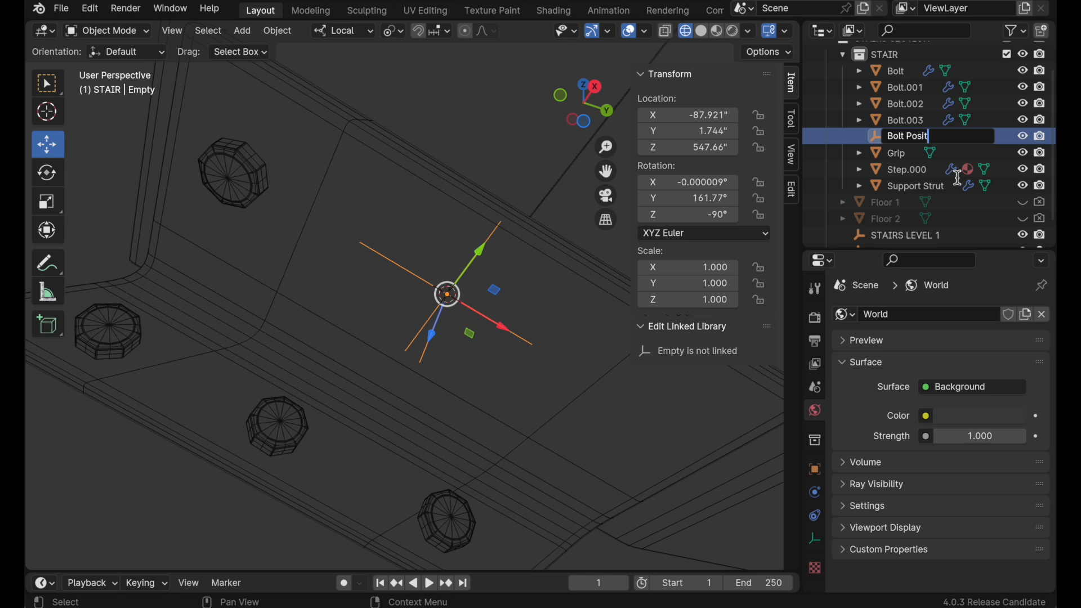
pyautogui.write('ion 1')
pyautogui.press('Return')
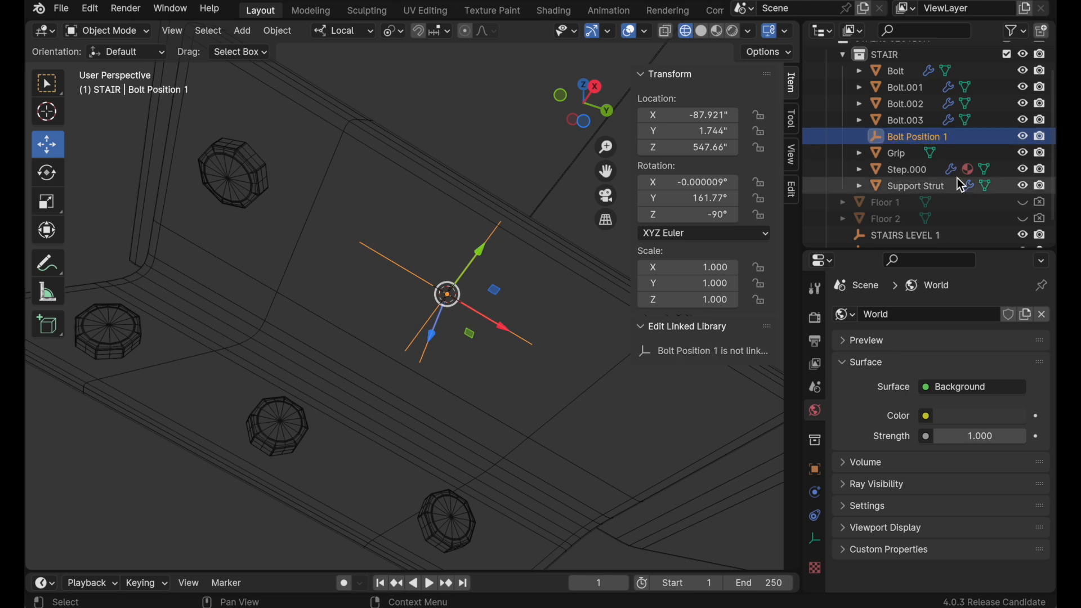
# Add an Array modifier to Bolt.003 and place it above the Subdivision modifier
pyautogui.click(252, 173)
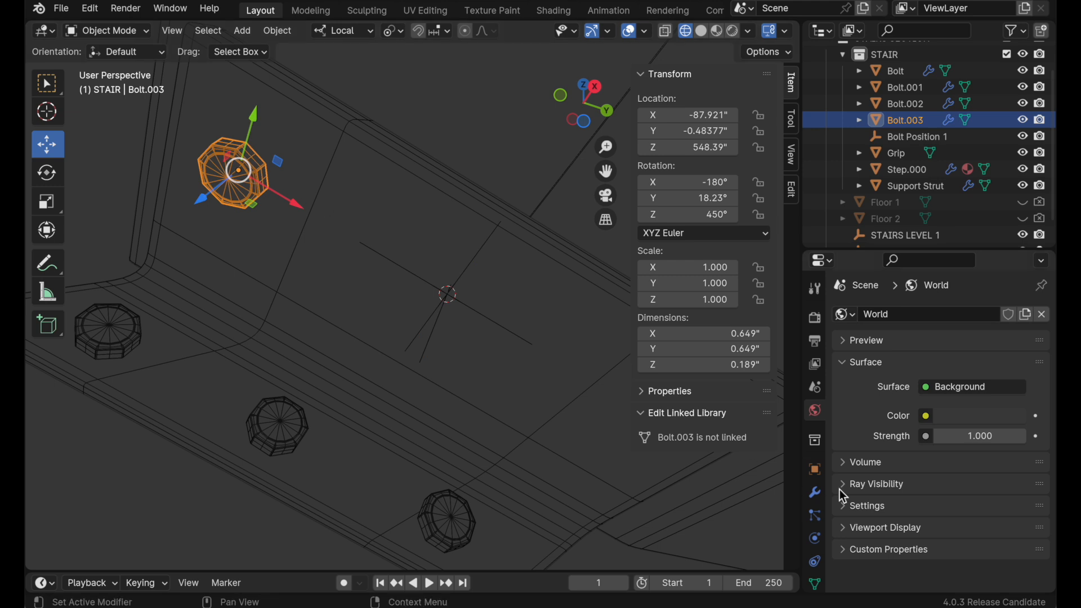
pyautogui.click(817, 495)
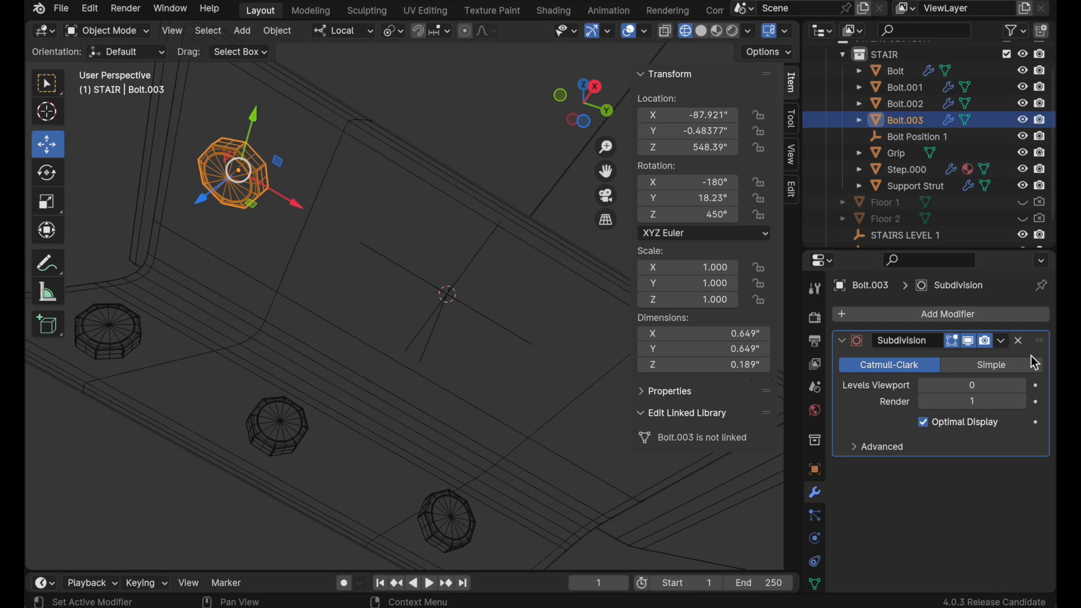
pyautogui.click(863, 317)
pyautogui.moveTo(862, 316)
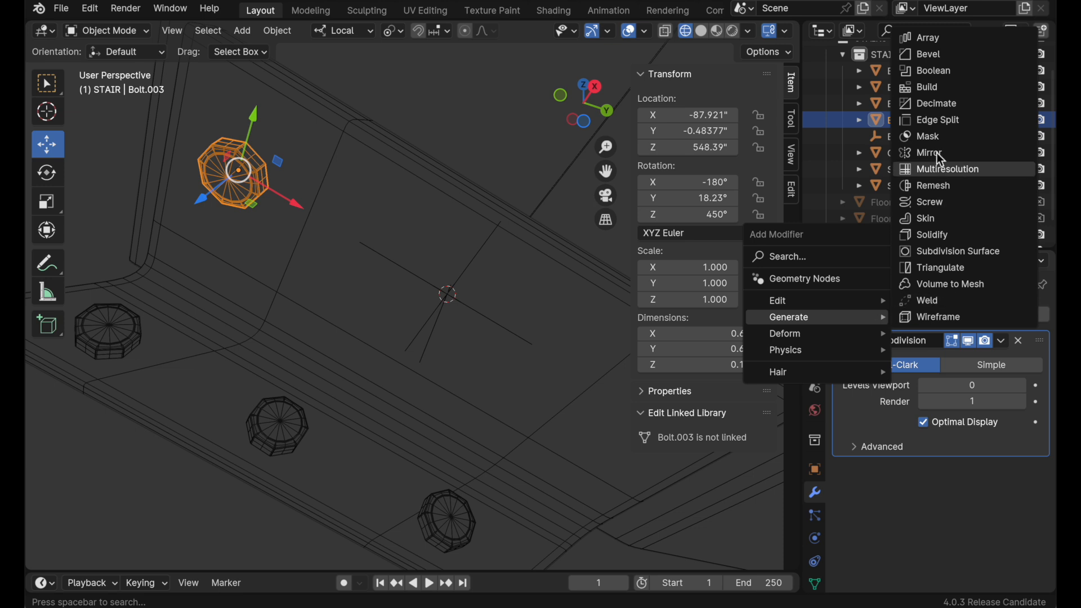
pyautogui.click(928, 38)
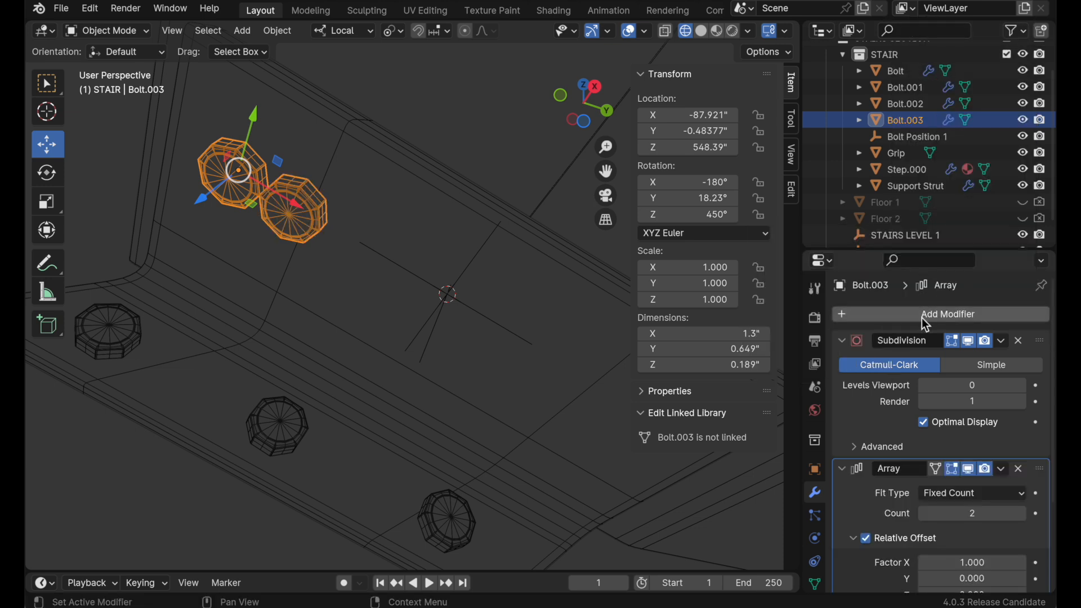
pyautogui.moveTo(1041, 468); pyautogui.dragTo(1040, 340)
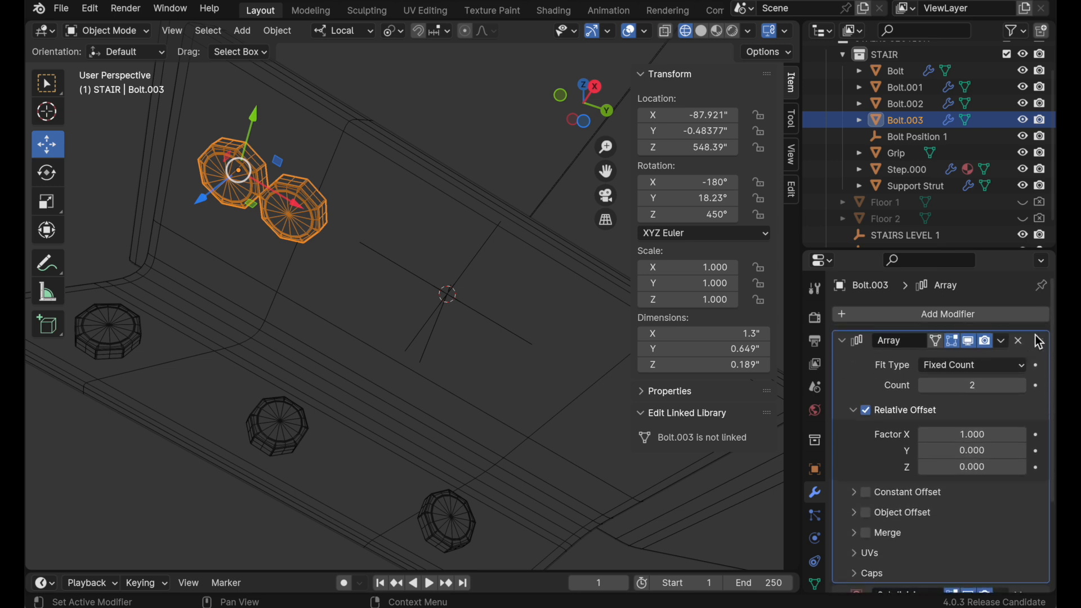
# Set the bolt array's count to 3 and turn off its Relative Offset
pyautogui.click(957, 389)
pyautogui.write('3')
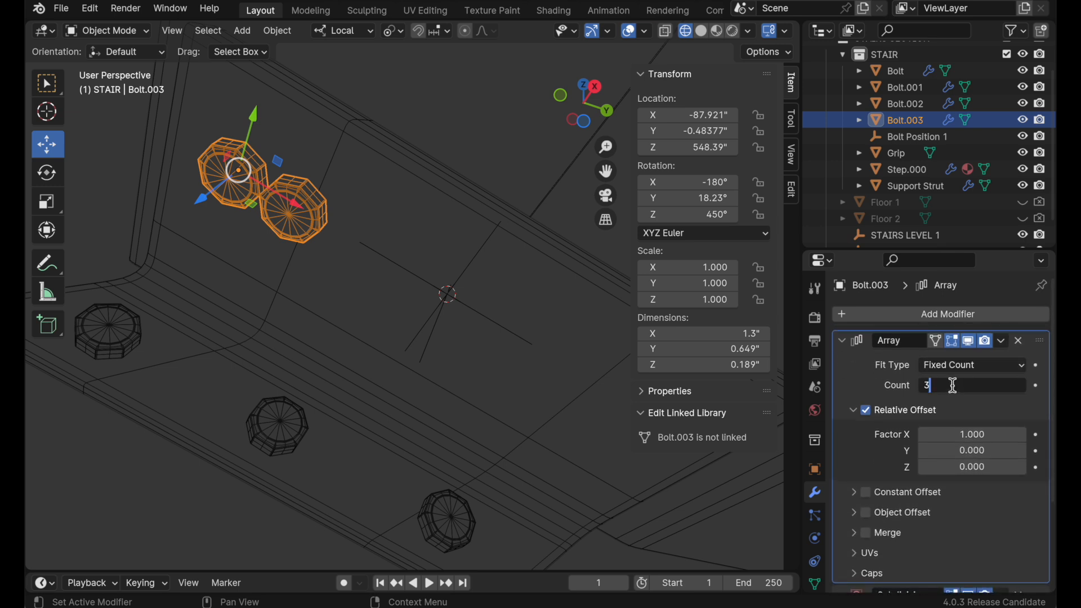
pyautogui.press('Return')
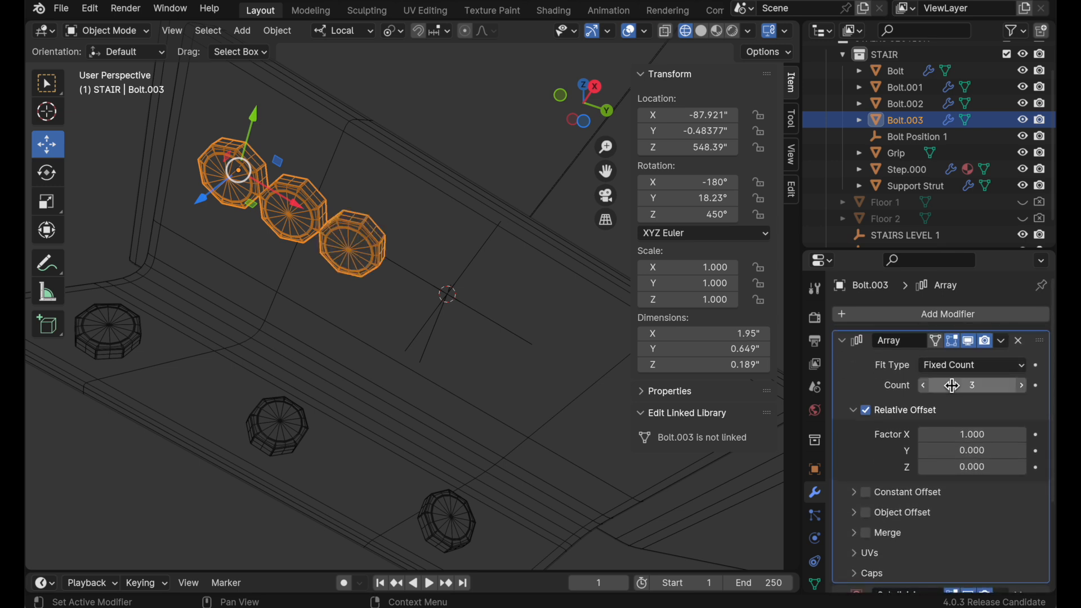
pyautogui.click(866, 410)
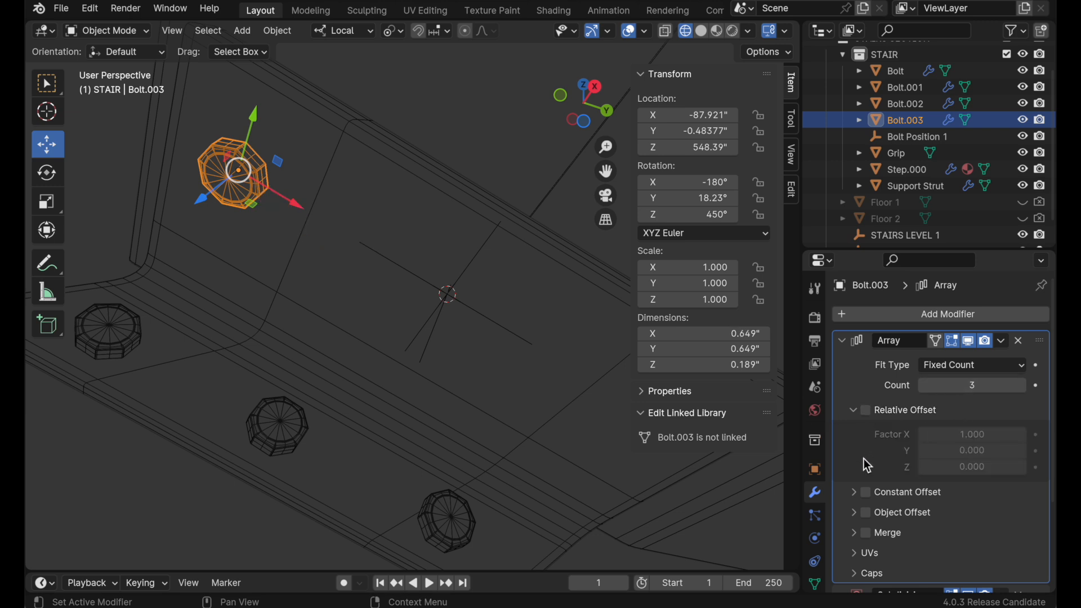
# Enable Object Offset on the bolt array and use the Bolt Position 1 empty as its offset object
pyautogui.click(865, 512)
pyautogui.click(856, 513)
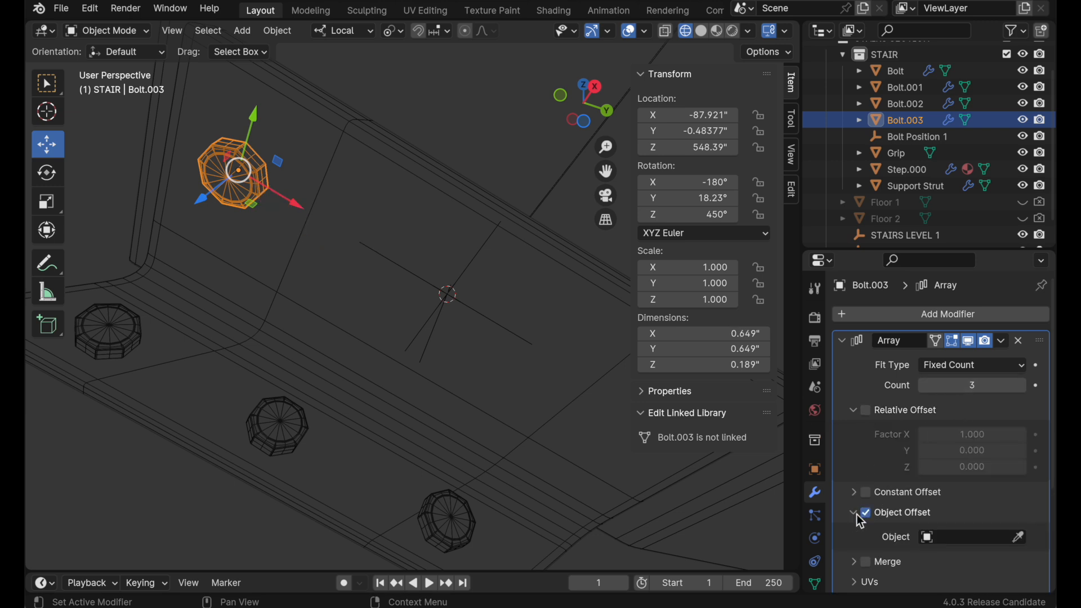
pyautogui.click(1019, 538)
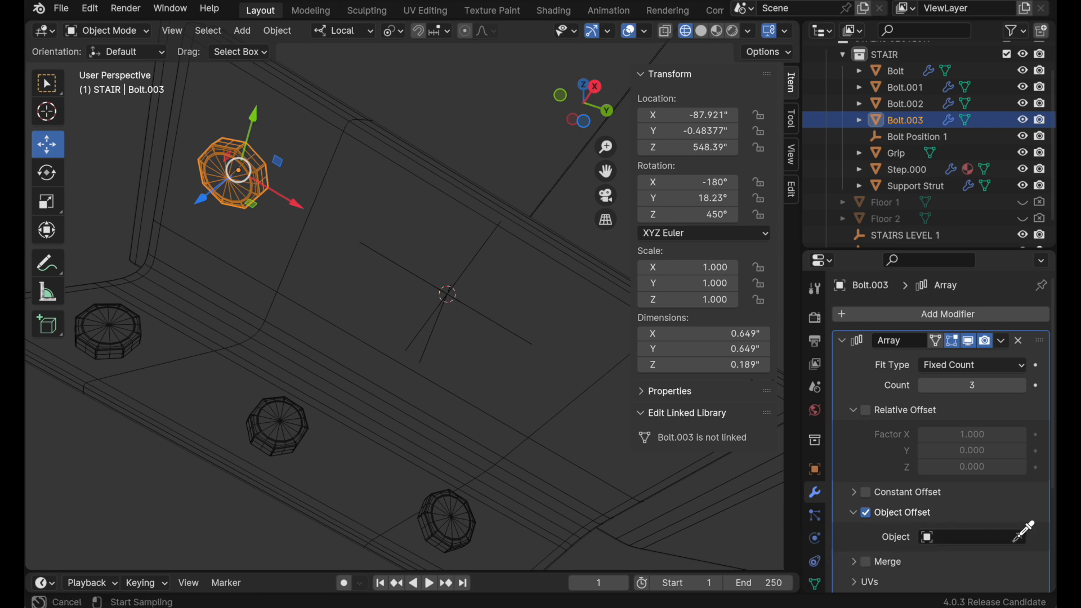
pyautogui.click(915, 138)
pyautogui.moveTo(488, 353); pyautogui.dragTo(375, 326, button='middle')
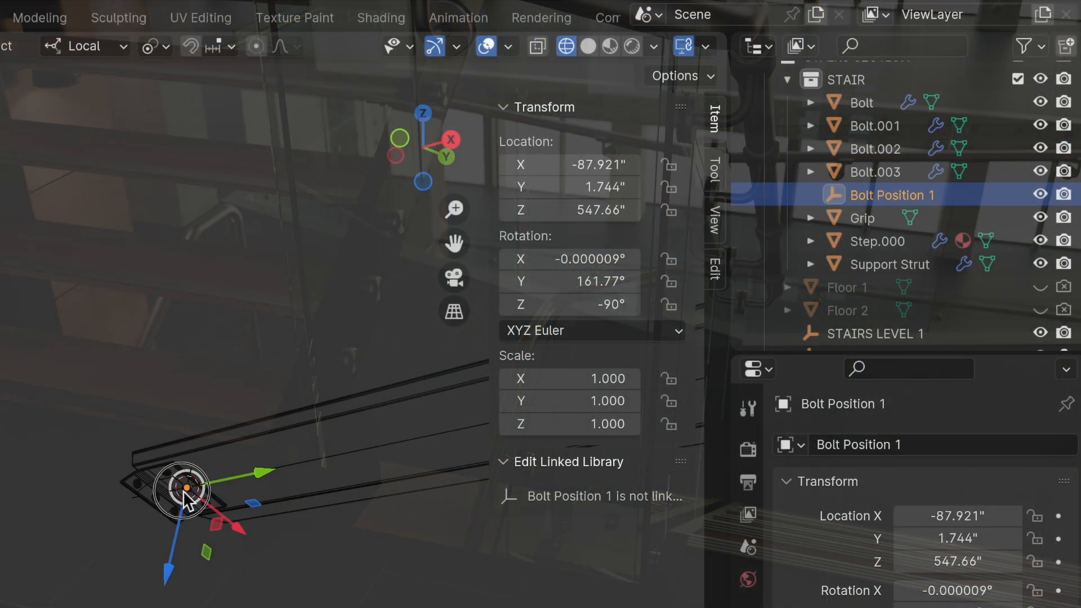
# Move the four Bolt objects, Bolt Position 1 and Support Strut into a new collection named BOLTS & STRUT within STAIRS SECTION
pyautogui.scroll(5, 302, 359)
pyautogui.scroll(1, 329, 330)
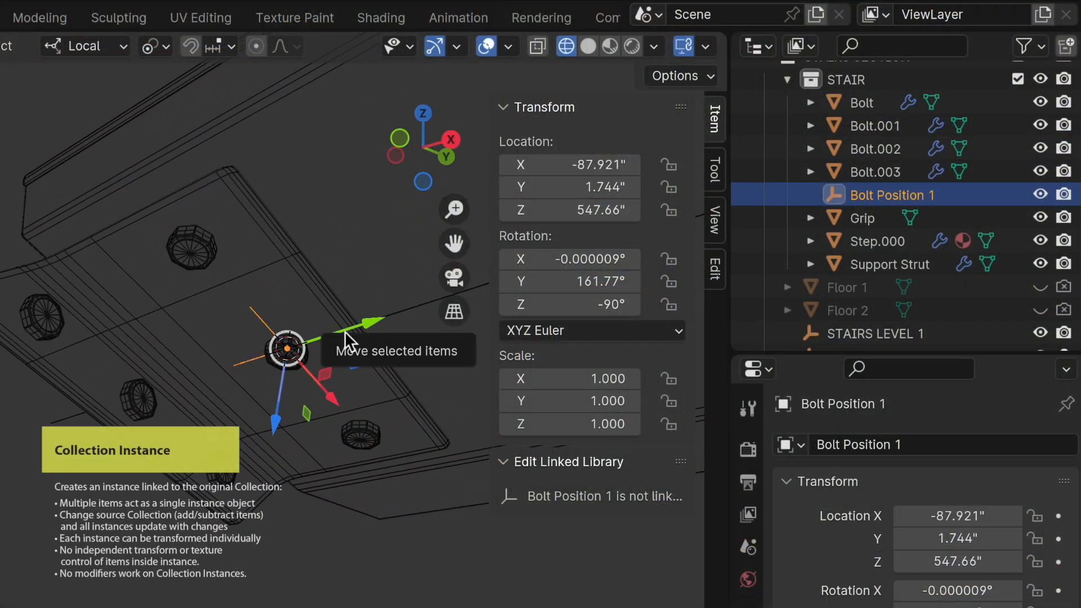
pyautogui.scroll(2, 879, 95)
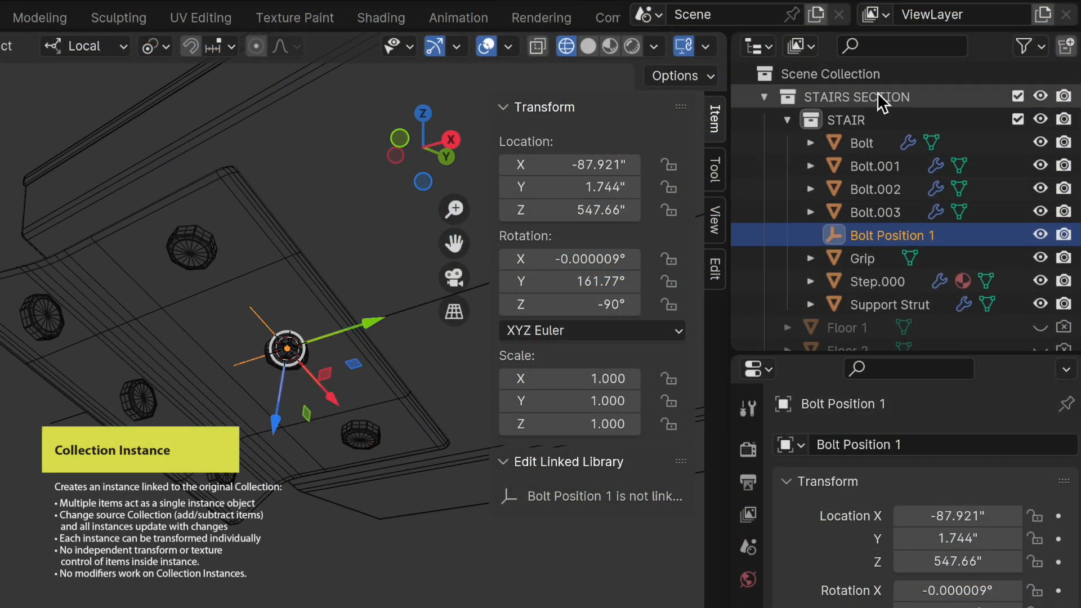
pyautogui.click(861, 119)
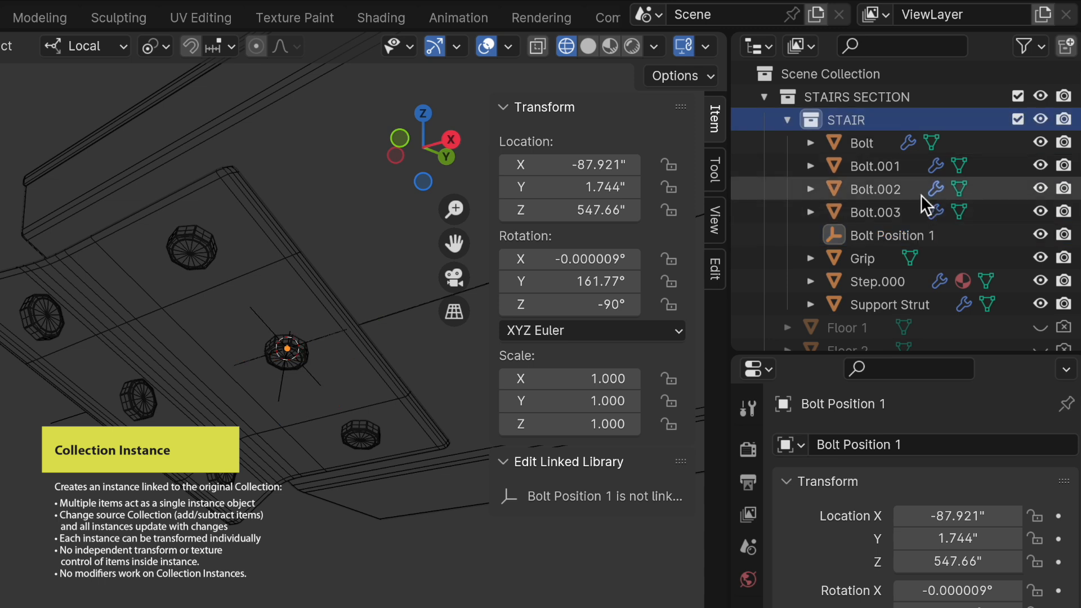
pyautogui.click(860, 141)
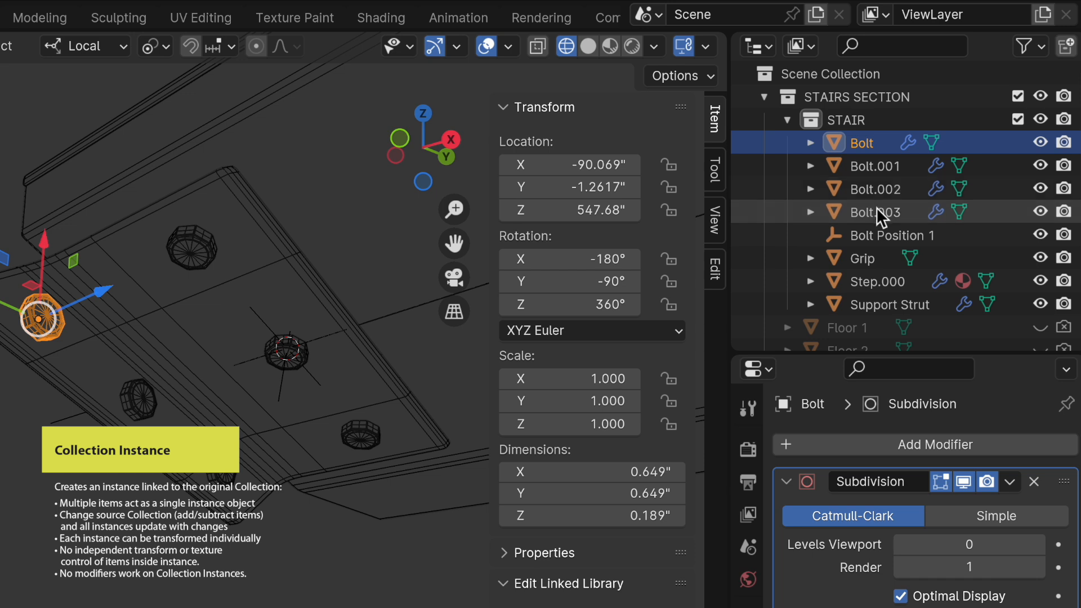
pyautogui.keyDown('shift'); pyautogui.click(875, 234); pyautogui.keyUp('shift')
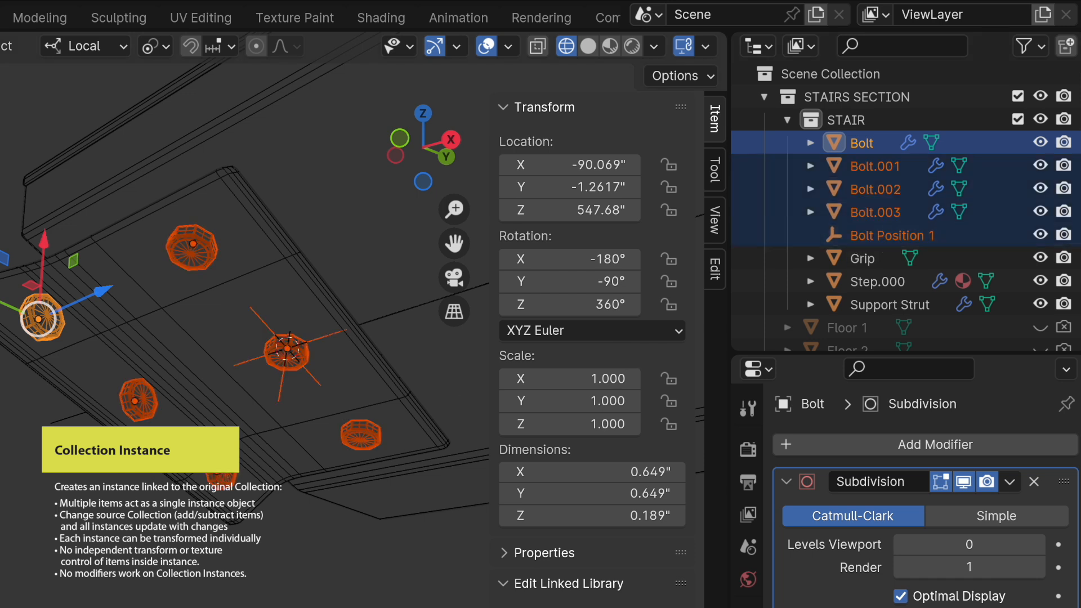
pyautogui.keyDown('shift'); pyautogui.click(149, 453); pyautogui.keyUp('shift')
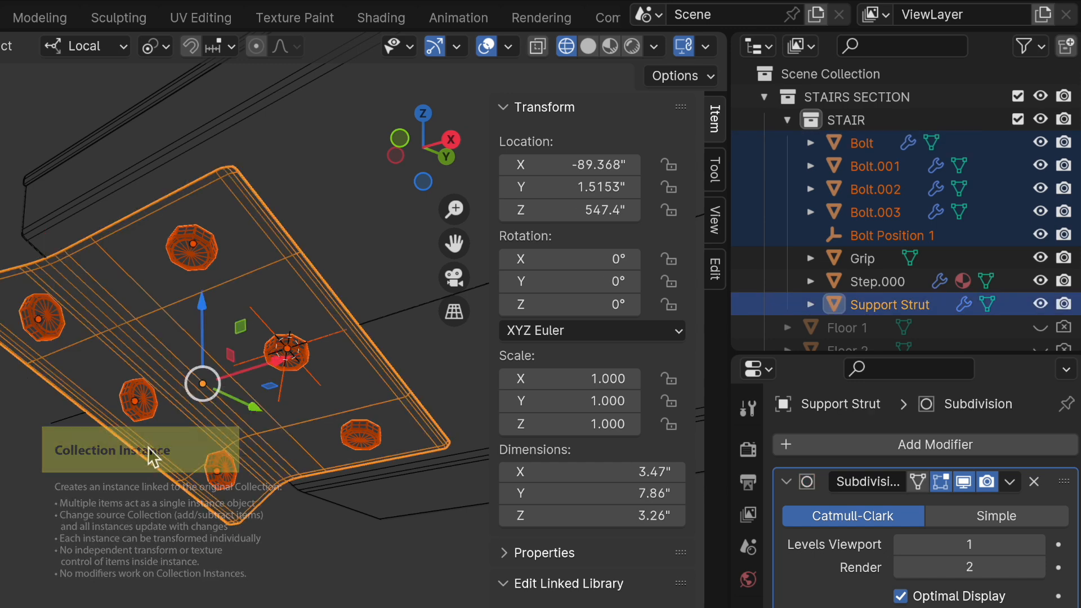
pyautogui.press('m')
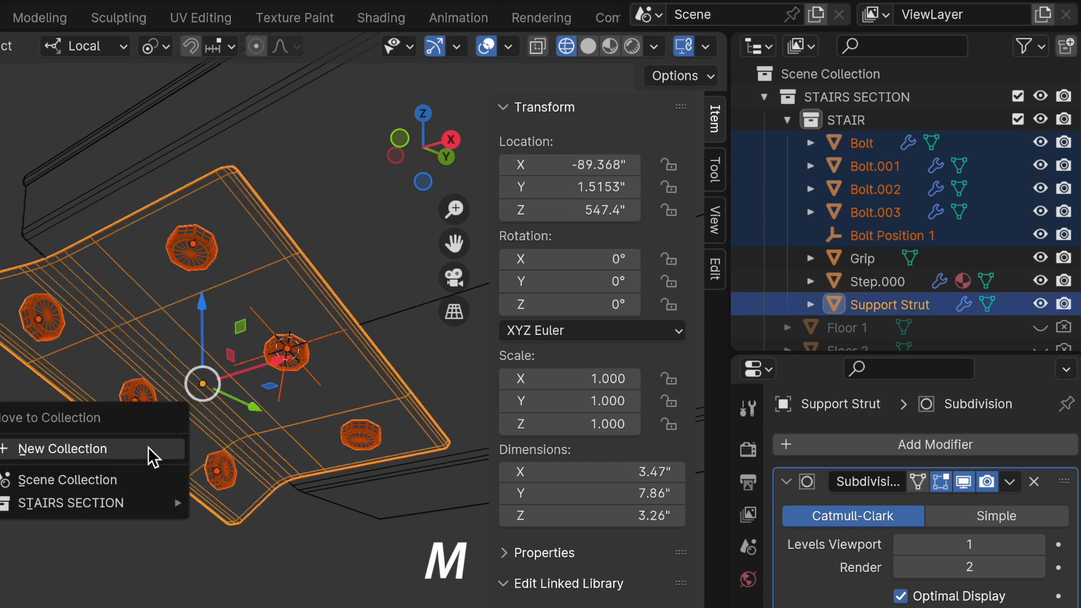
pyautogui.moveTo(140, 506)
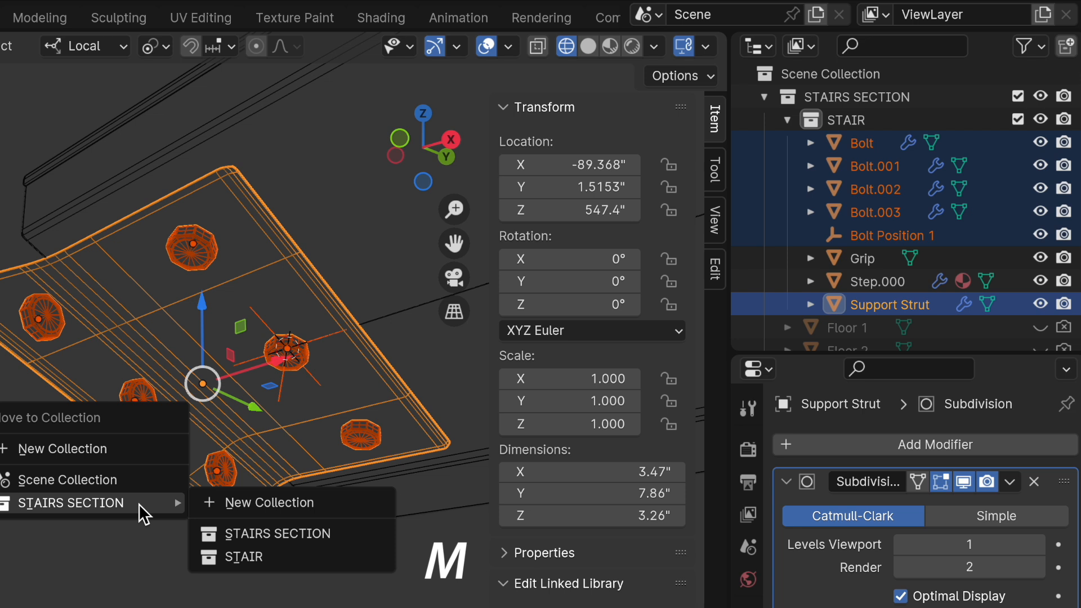
pyautogui.click(248, 510)
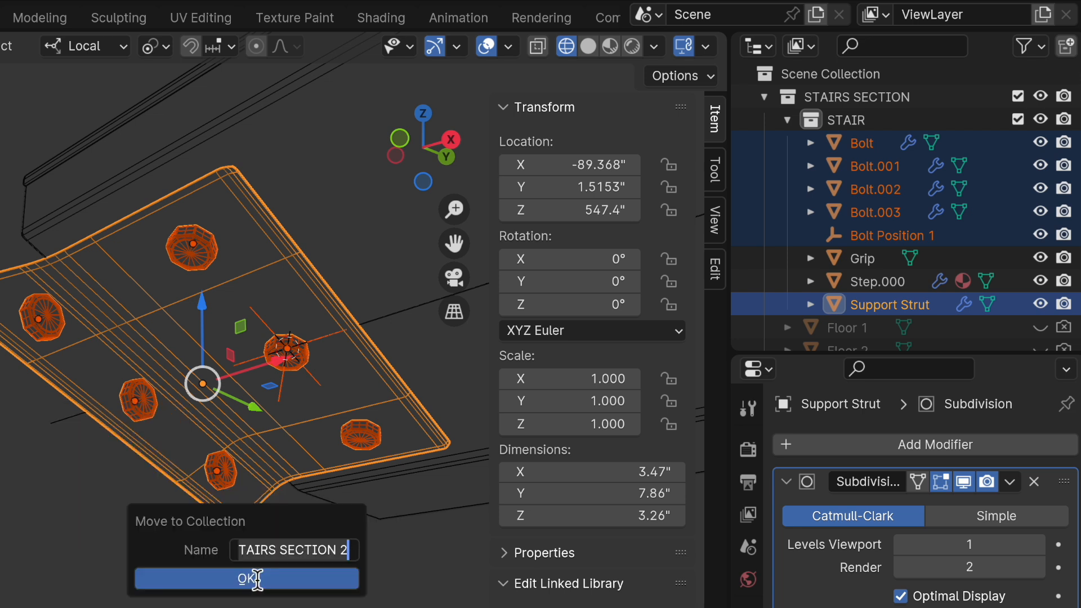
pyautogui.write('BOLTS &')
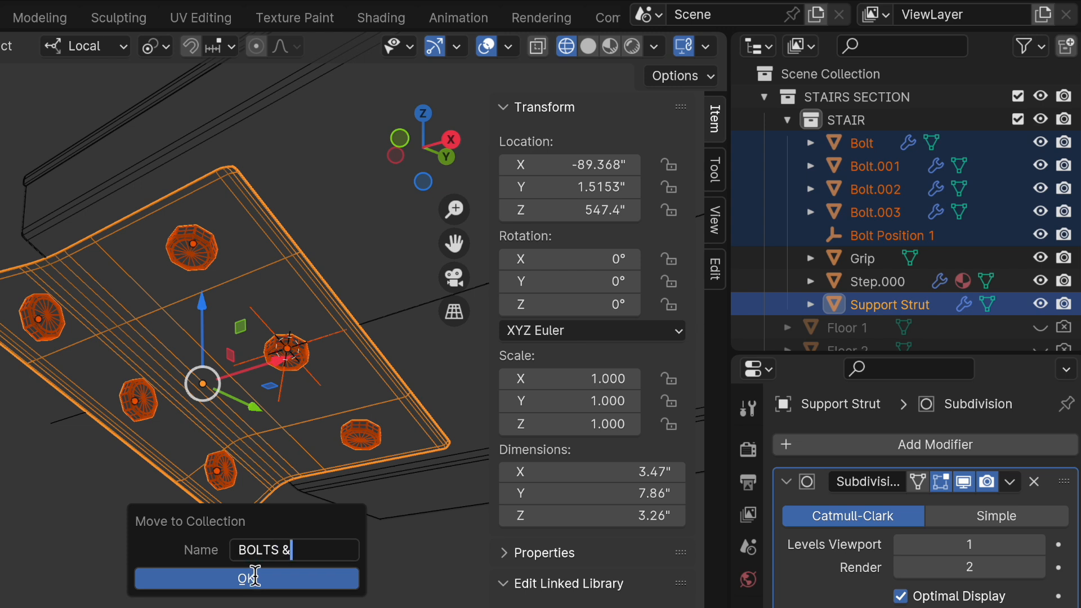
pyautogui.write(' STRUT')
pyautogui.click(254, 577)
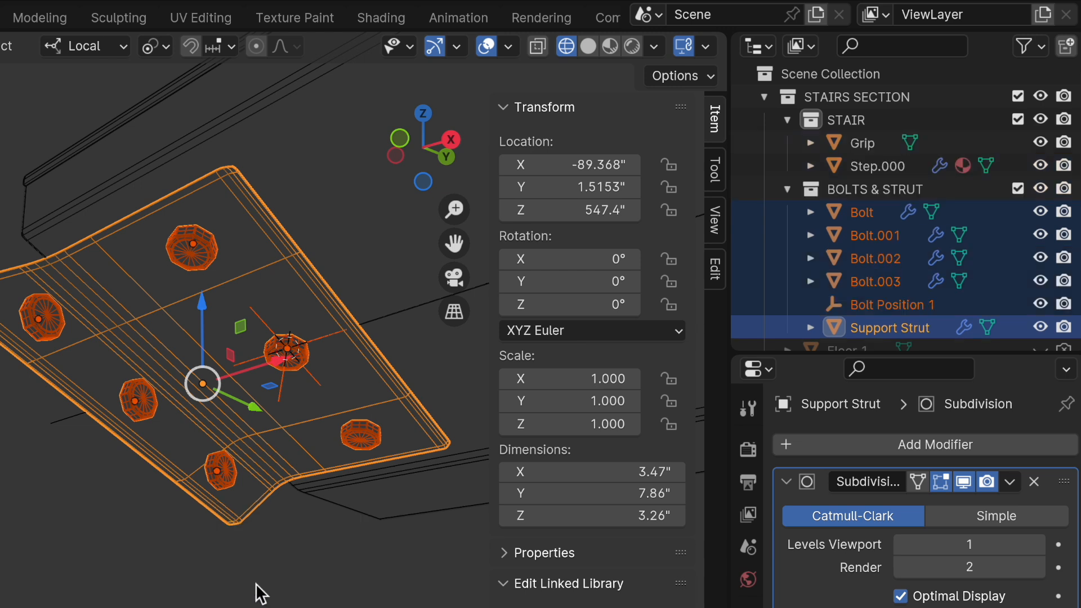
# Nest the BOLTS & STRUT collection inside STAIR and open its collection properties
pyautogui.click(788, 189)
pyautogui.moveTo(815, 188); pyautogui.dragTo(855, 120)
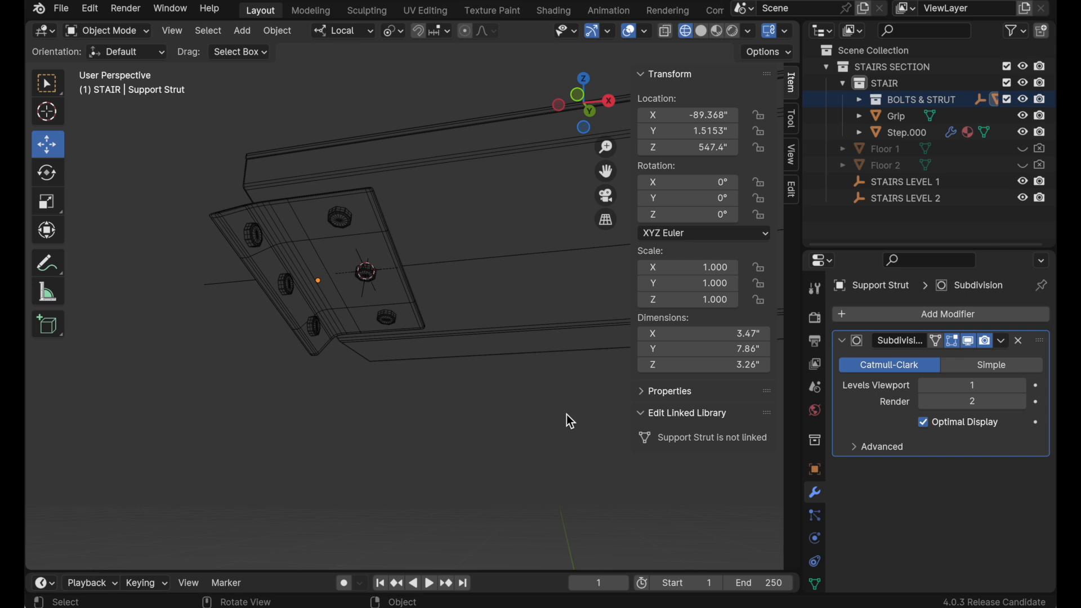
pyautogui.click(881, 103)
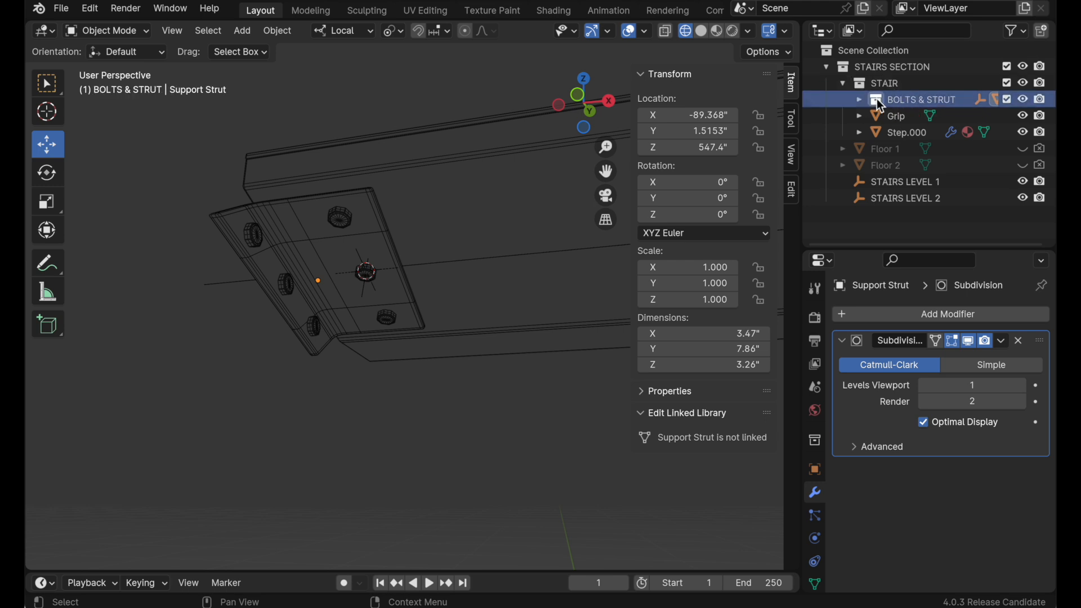
pyautogui.click(814, 446)
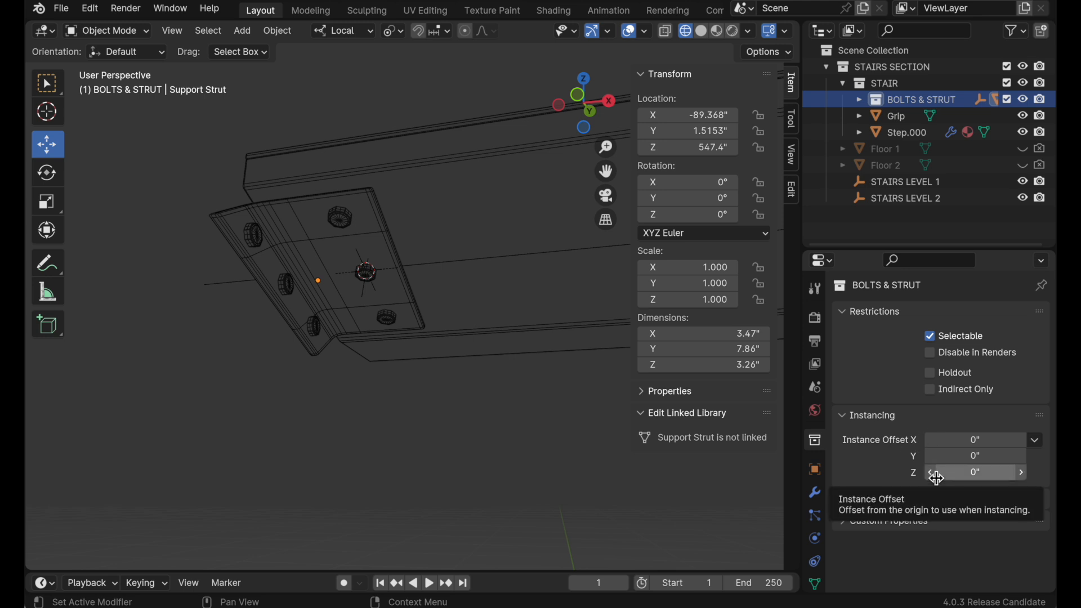
# Try instancing the BOLTS & STRUT collection to the scene without an instance offset, and delete the misplaced instance
pyautogui.rightClick(929, 103)
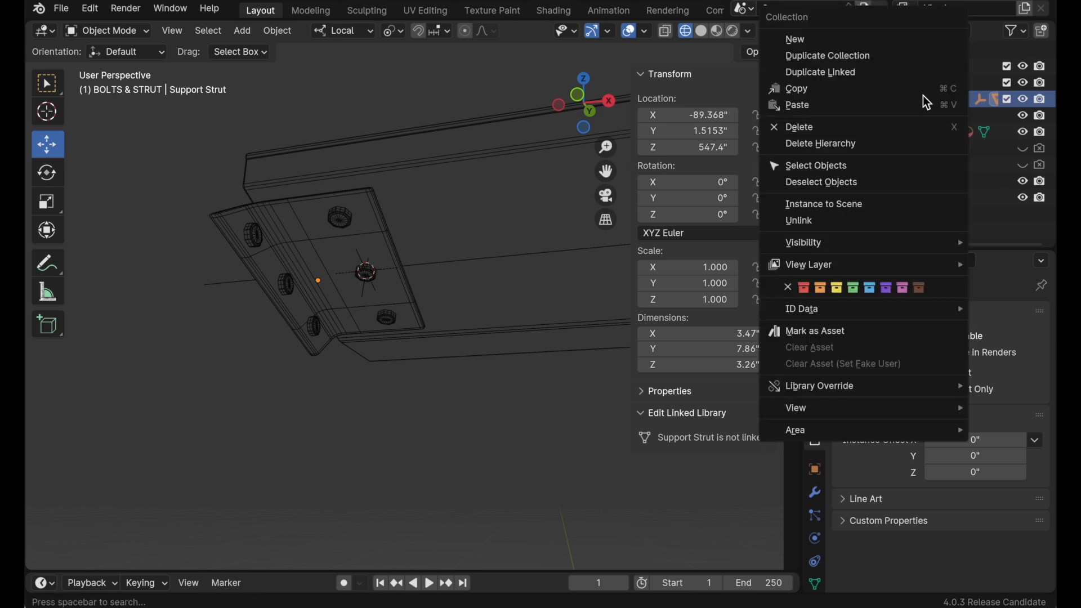
pyautogui.click(882, 204)
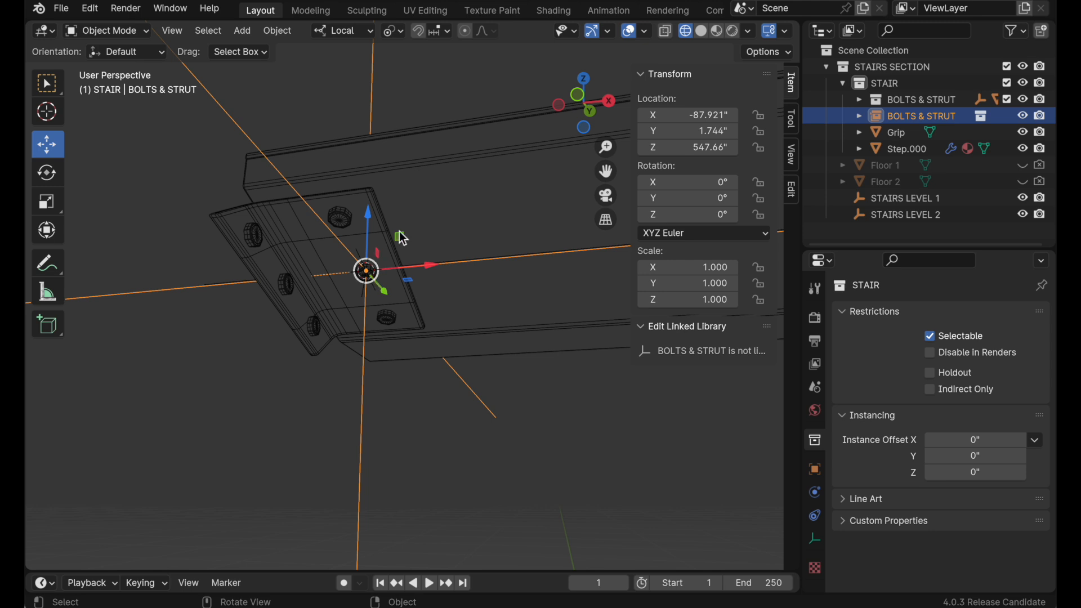
pyautogui.keyDown('ctrl'); pyautogui.scroll(-15, 414, 195); pyautogui.keyUp('ctrl')
pyautogui.moveTo(336, 281); pyautogui.dragTo(389, 296, button='middle')
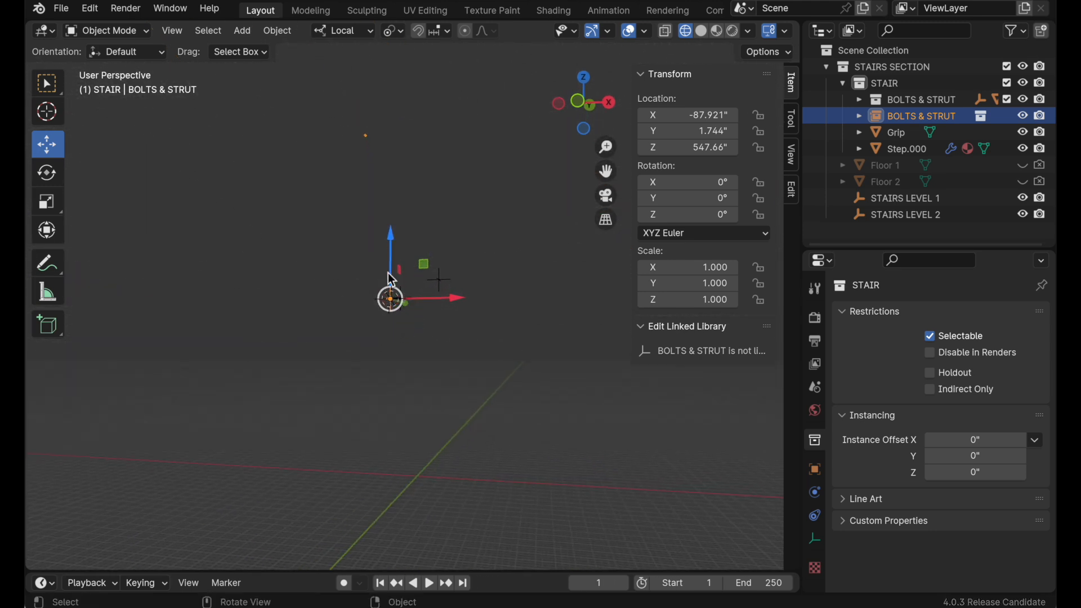
pyautogui.moveTo(367, 138); pyautogui.dragTo(397, 188, button='middle')
pyautogui.keyDown('shift'); pyautogui.moveTo(428, 249); pyautogui.dragTo(424, 218, button='middle'); pyautogui.keyUp('shift')
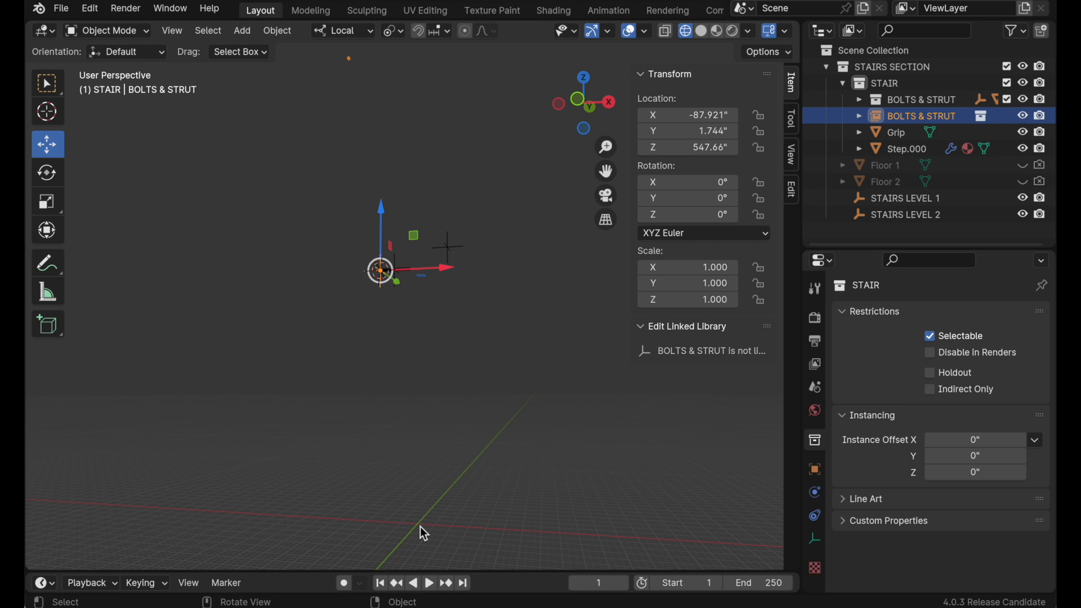
pyautogui.press('x')
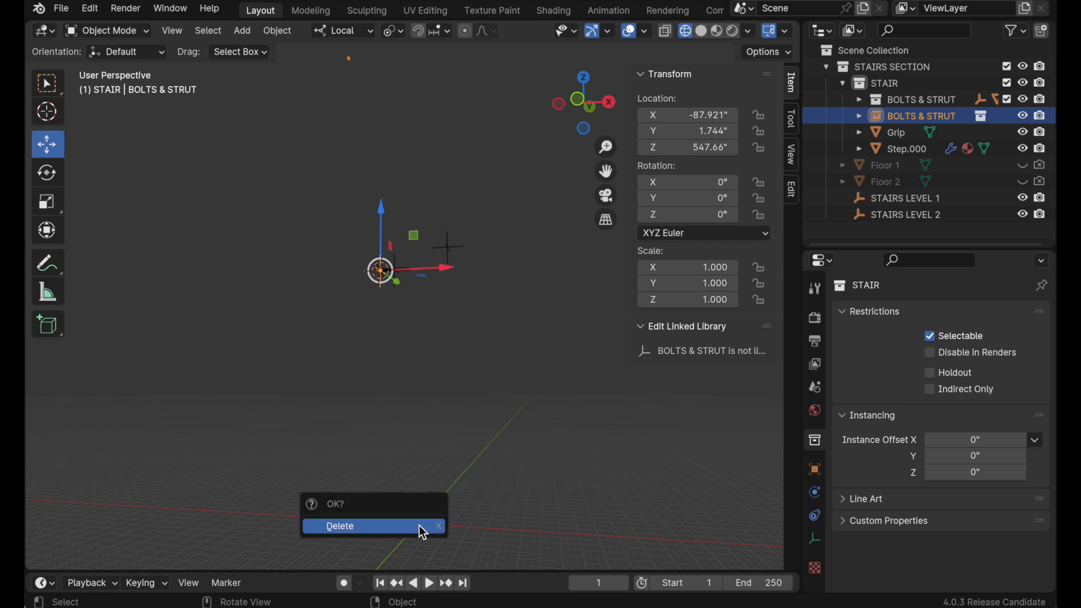
pyautogui.click(420, 527)
# Snap the 3D cursor to the Support Strut's origin
pyautogui.moveTo(377, 278); pyautogui.dragTo(498, 157, button='middle')
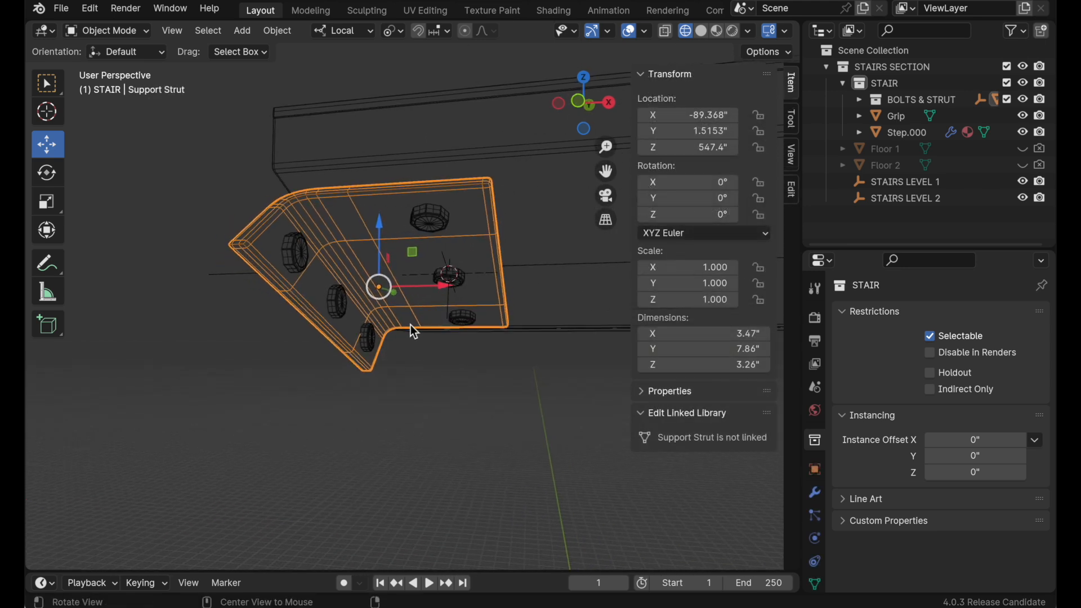
pyautogui.hotkey('shift', 's')
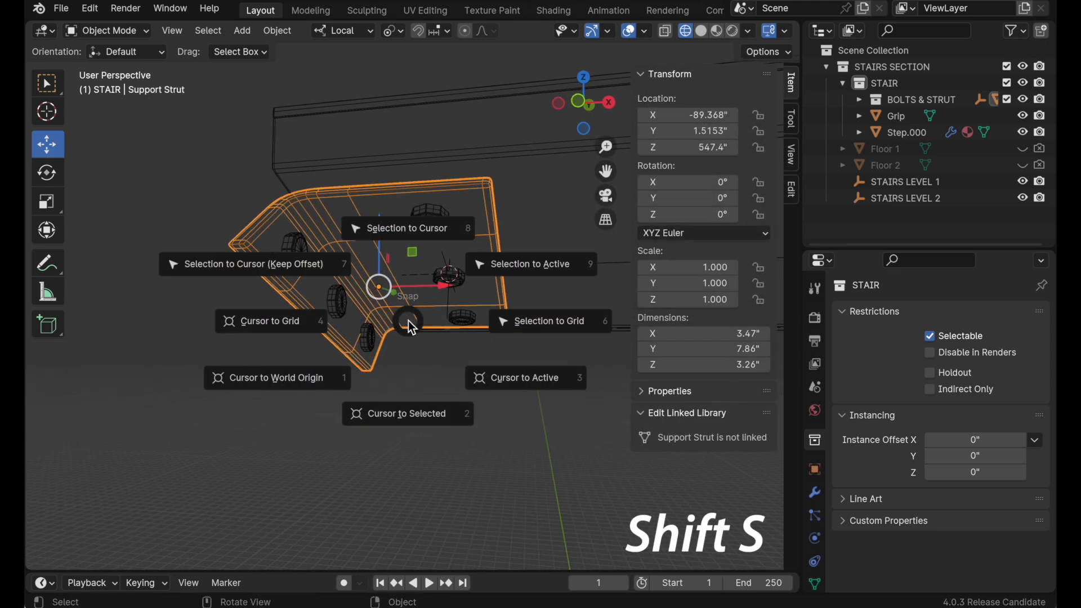
pyautogui.click(418, 419)
pyautogui.moveTo(418, 418)
pyautogui.keyDown('alt'); pyautogui.mouseDown()
pyautogui.moveTo(437, 422)
pyautogui.moveTo(420, 426)
pyautogui.mouseUp(); pyautogui.keyUp('alt')
pyautogui.keyDown('alt'); pyautogui.moveTo(388, 291); pyautogui.dragTo(405, 305); pyautogui.keyUp('alt')
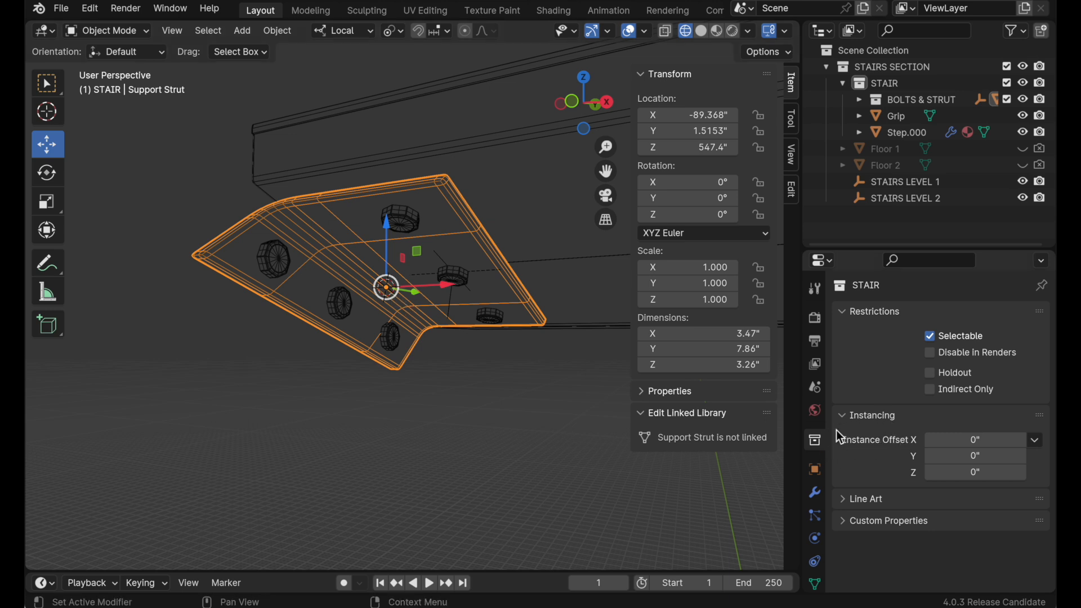
# Set the BOLTS & STRUT collection's instance offset from the 3D cursor
pyautogui.click(930, 102)
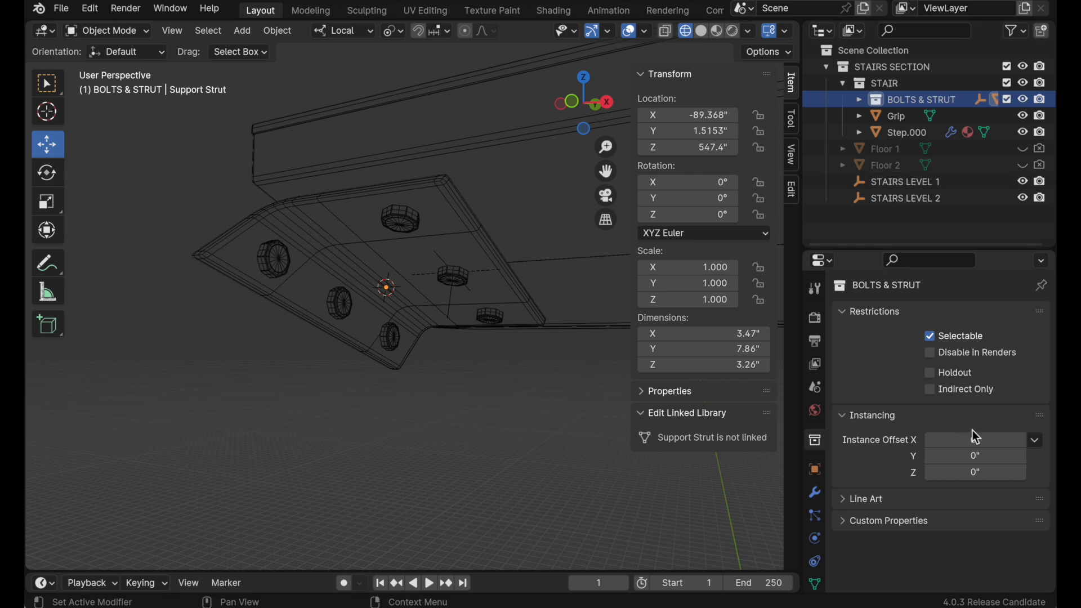
pyautogui.click(1037, 441)
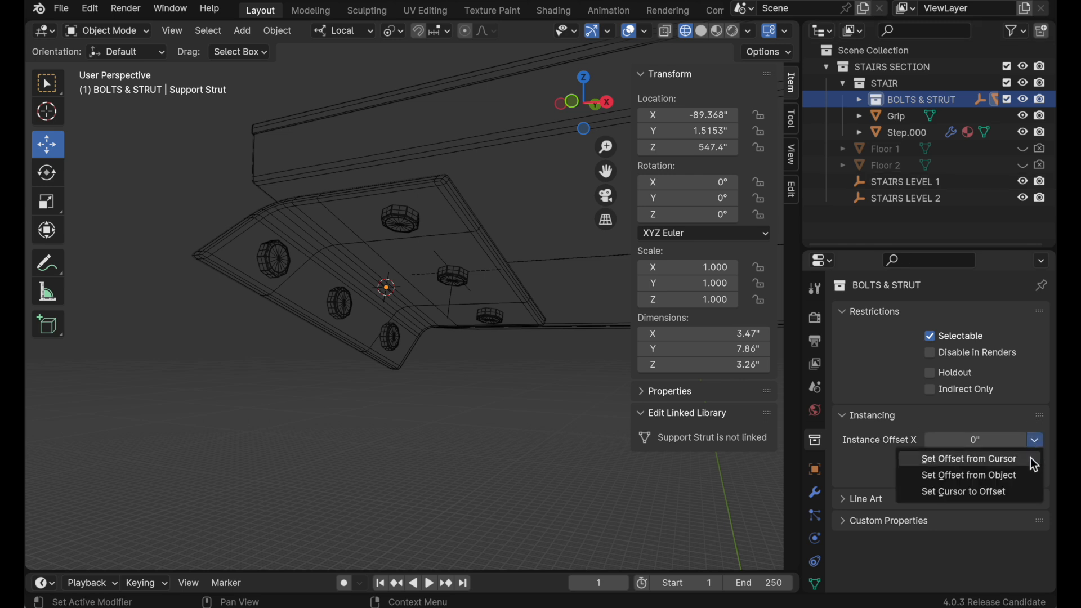
pyautogui.click(1030, 458)
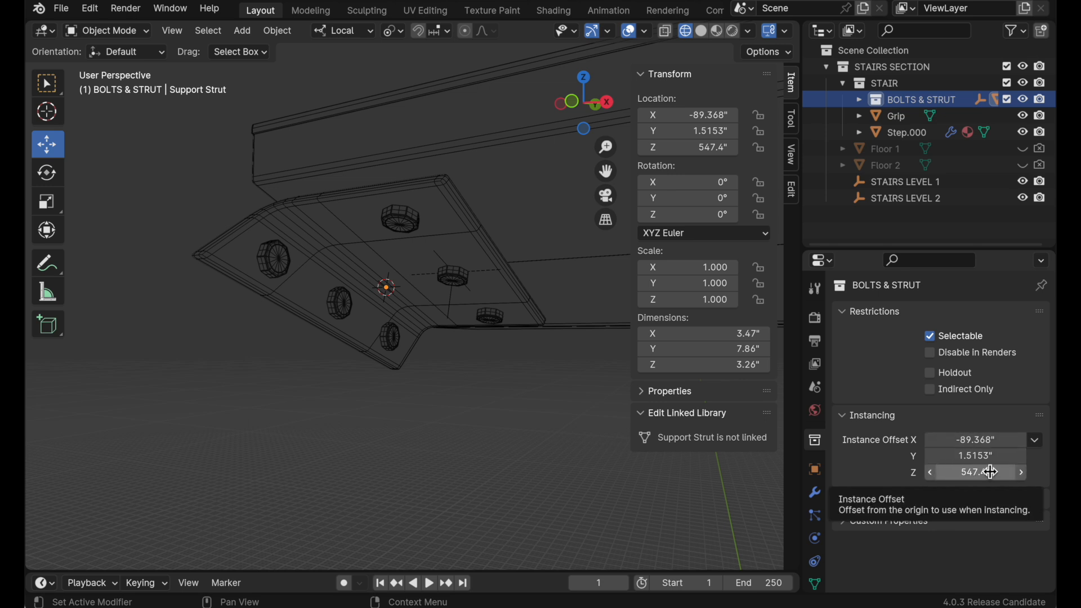
# Instance the BOLTS & STRUT collection to the scene
pyautogui.rightClick(904, 101)
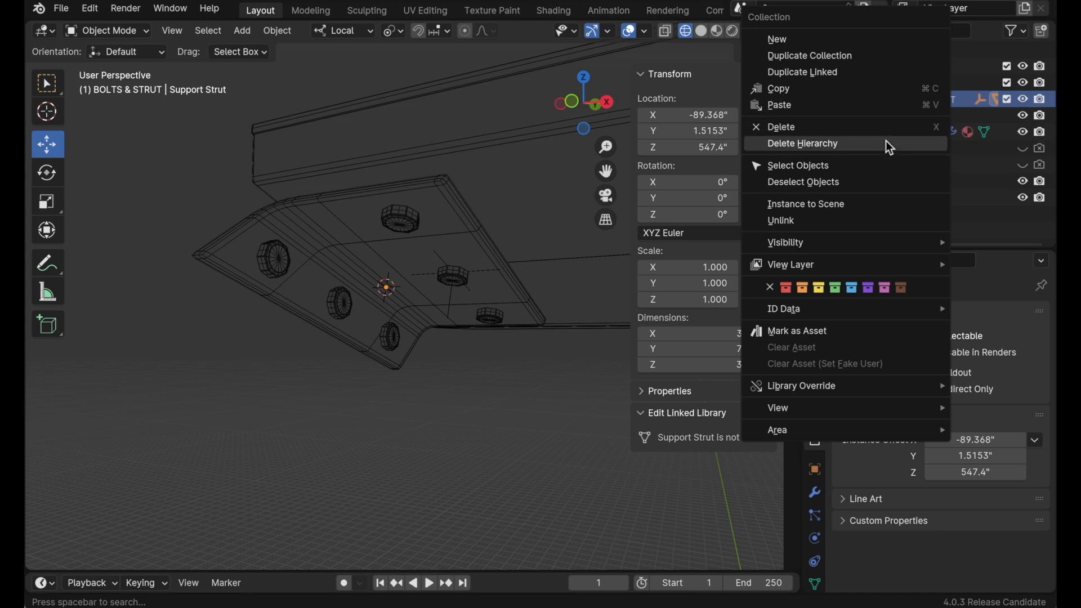
pyautogui.click(874, 203)
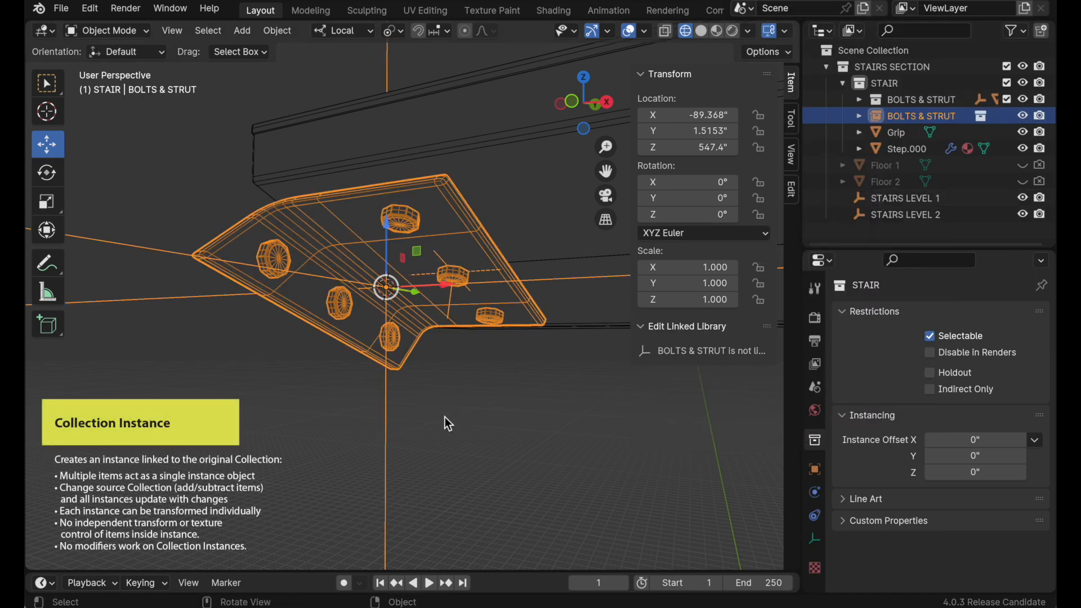
pyautogui.scroll(-6, 477, 269)
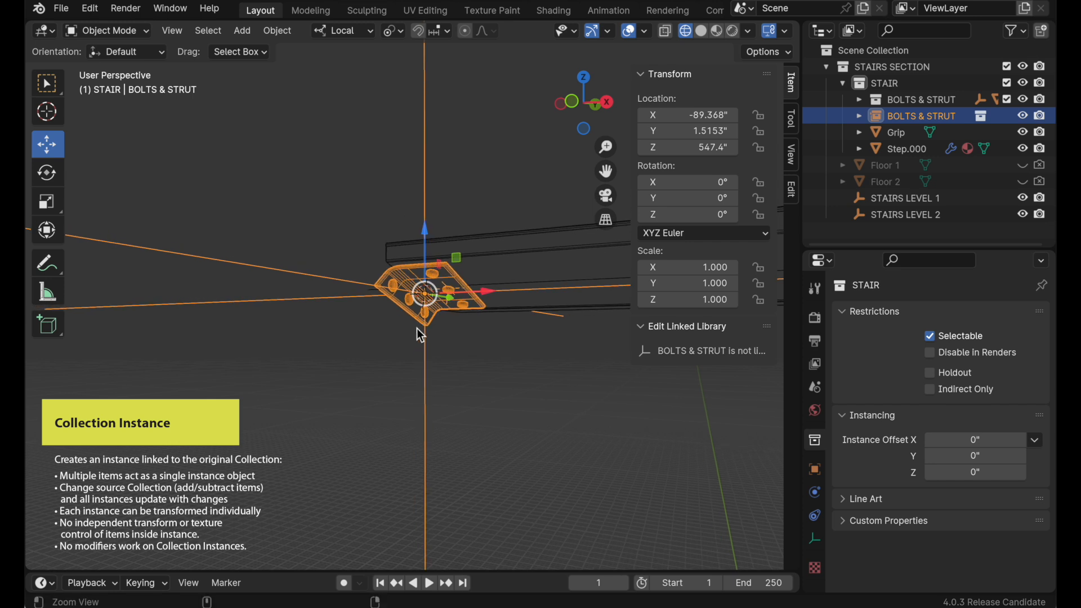
# Set the display size of the BOLTS & STRUT instance's empty to 1"
pyautogui.click(814, 540)
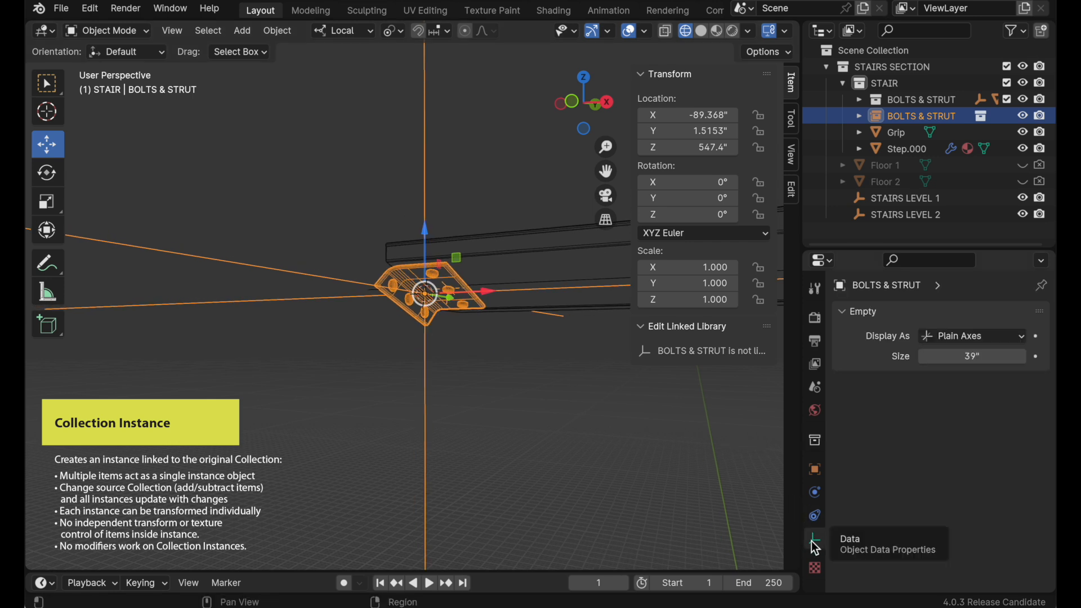
pyautogui.click(985, 358)
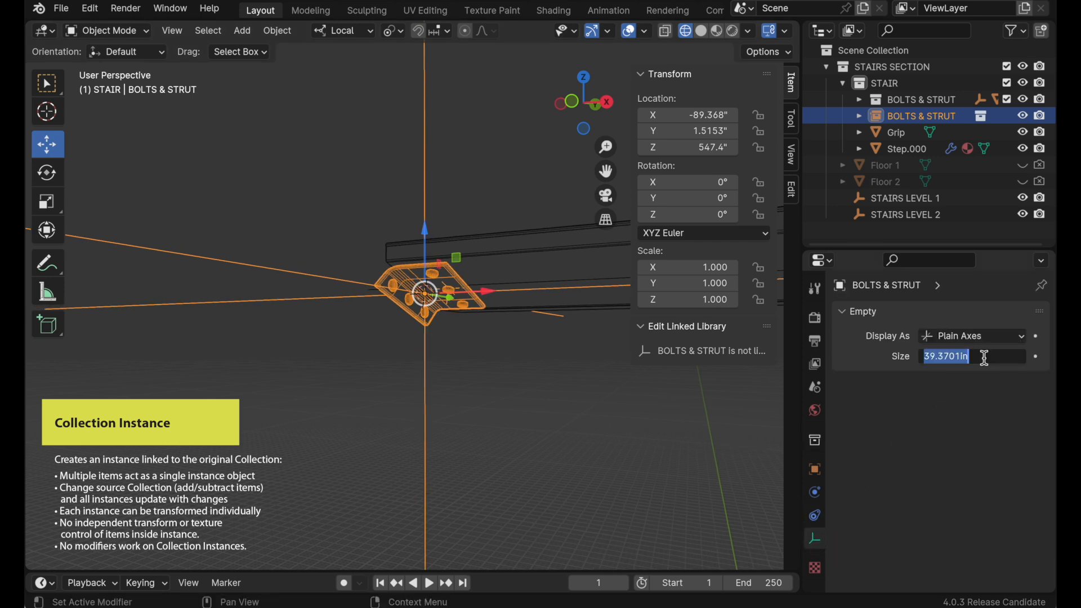
pyautogui.press('BackSpace')
pyautogui.write('1')
pyautogui.press('Return')
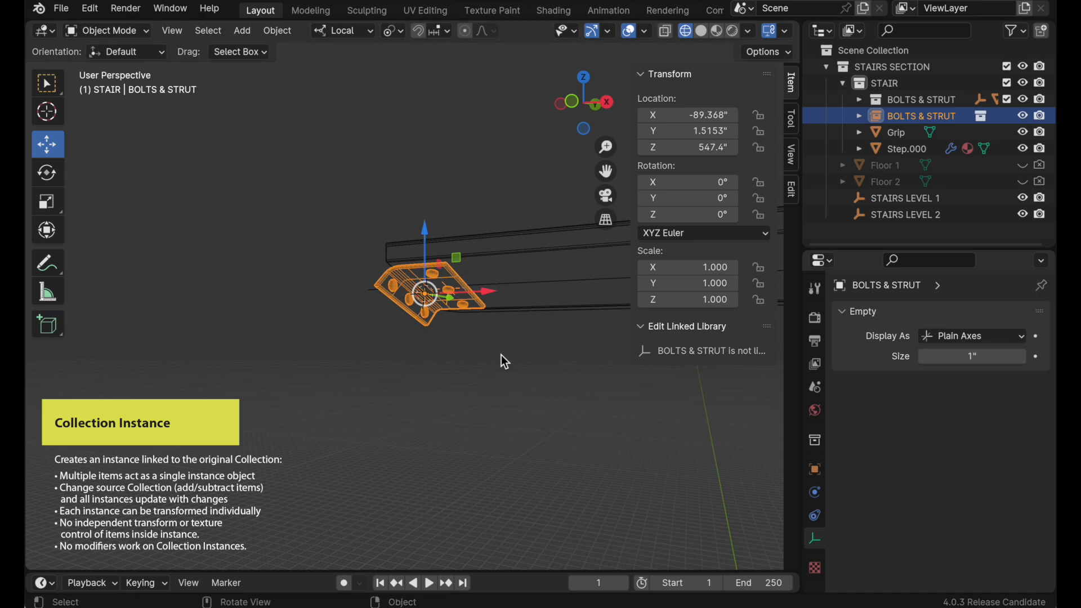
# Snap the 3D cursor to the origin of the STAIRS LEVEL 1 empty
pyautogui.moveTo(501, 355); pyautogui.dragTo(533, 363, button='middle')
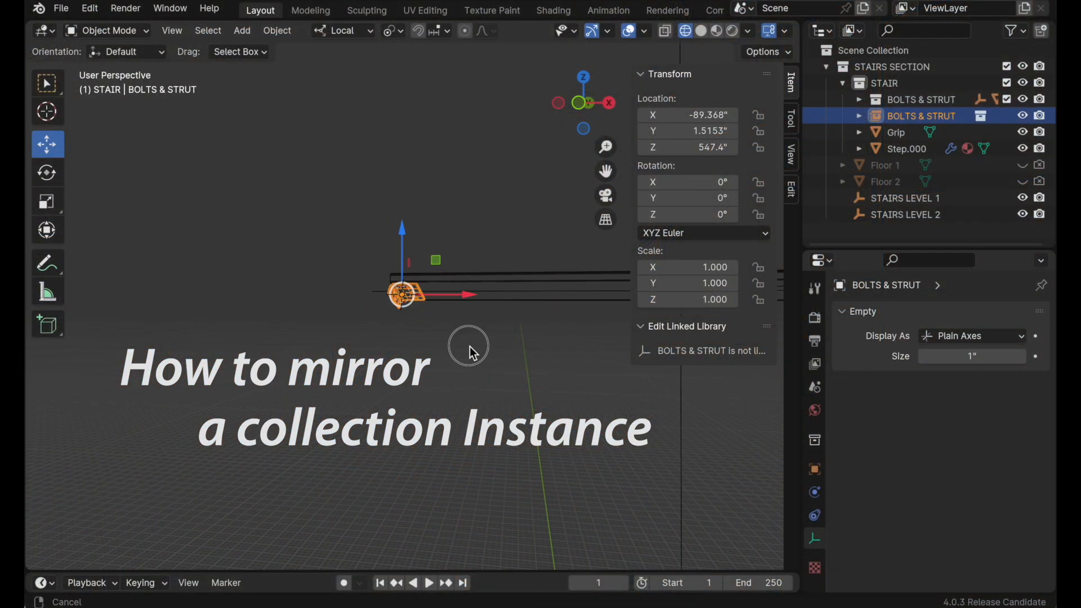
pyautogui.moveTo(466, 345); pyautogui.dragTo(488, 262, button='middle')
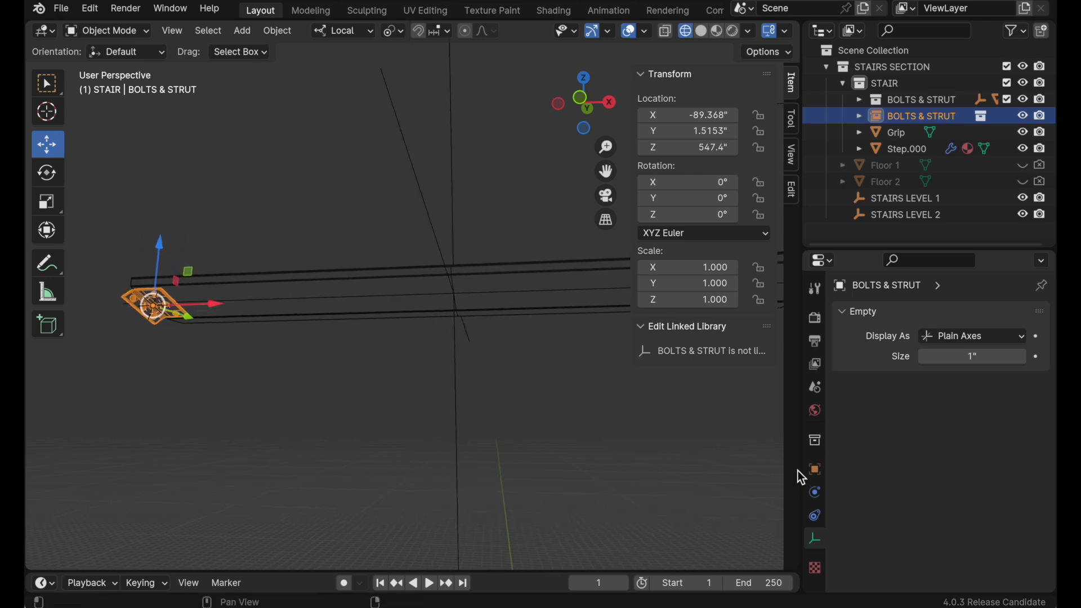
pyautogui.moveTo(499, 348); pyautogui.dragTo(461, 360, button='middle')
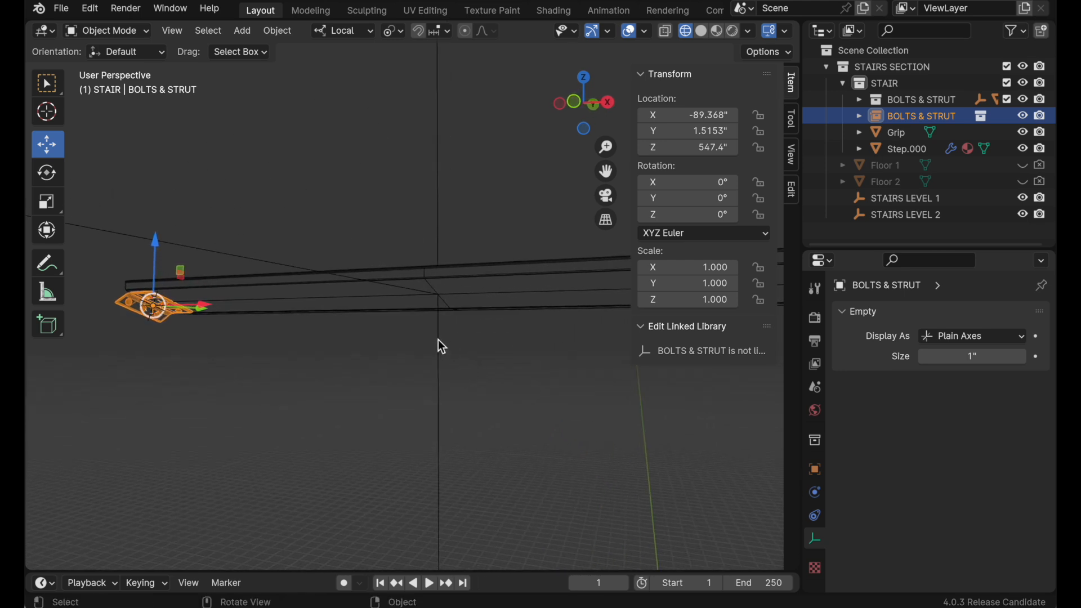
pyautogui.click(437, 340)
pyautogui.hotkey('shift', 's')
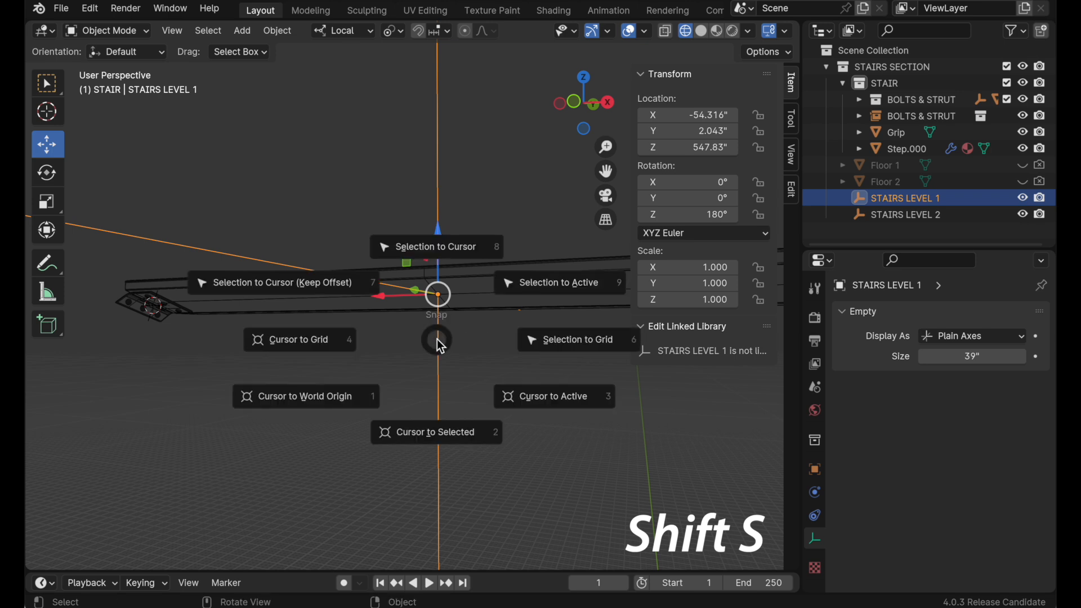
pyautogui.click(440, 437)
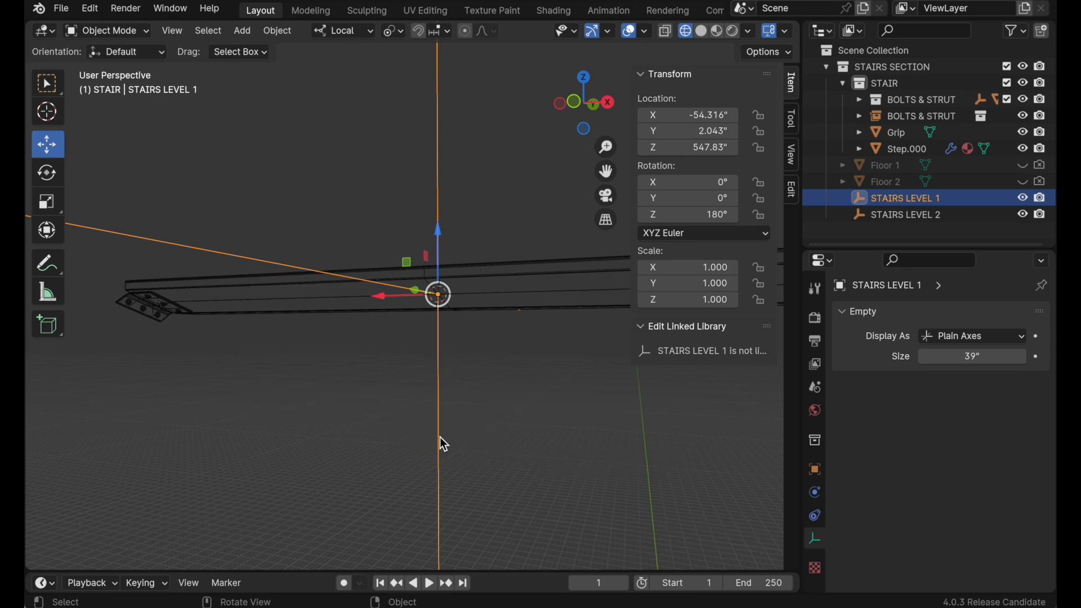
# Select the BOLTS & STRUT collection instance and set the transform pivot point to 3D Cursor
pyautogui.moveTo(441, 442); pyautogui.dragTo(166, 344, button='middle')
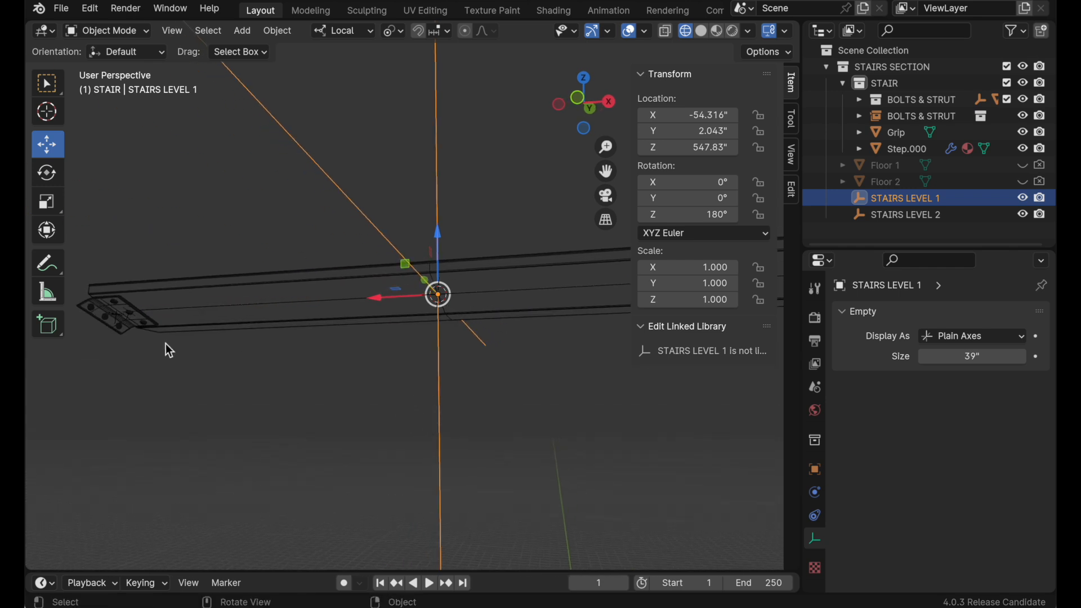
pyautogui.click(136, 319)
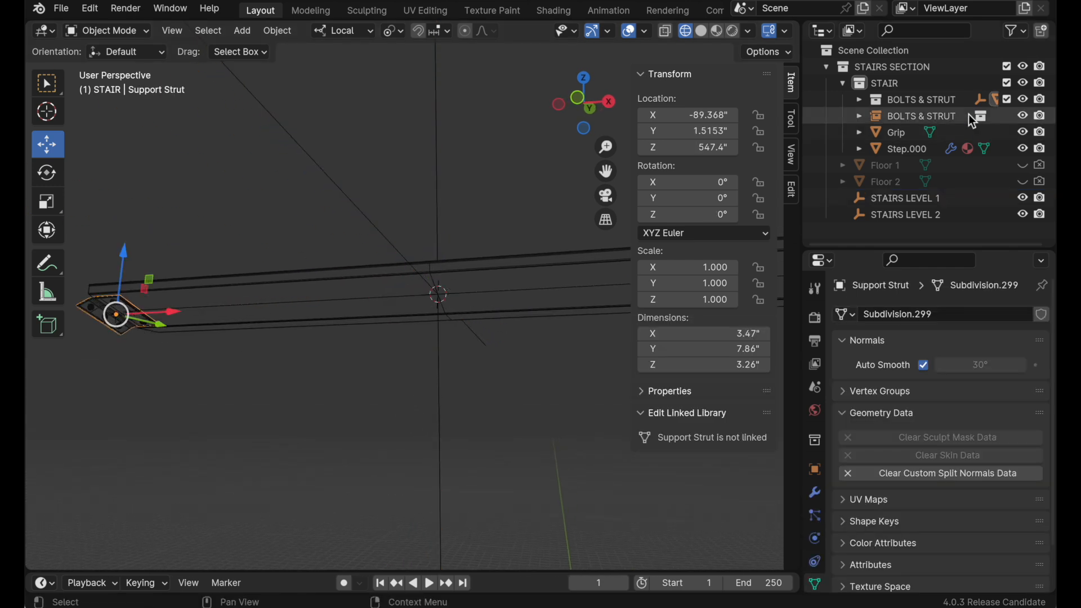
pyautogui.click(926, 117)
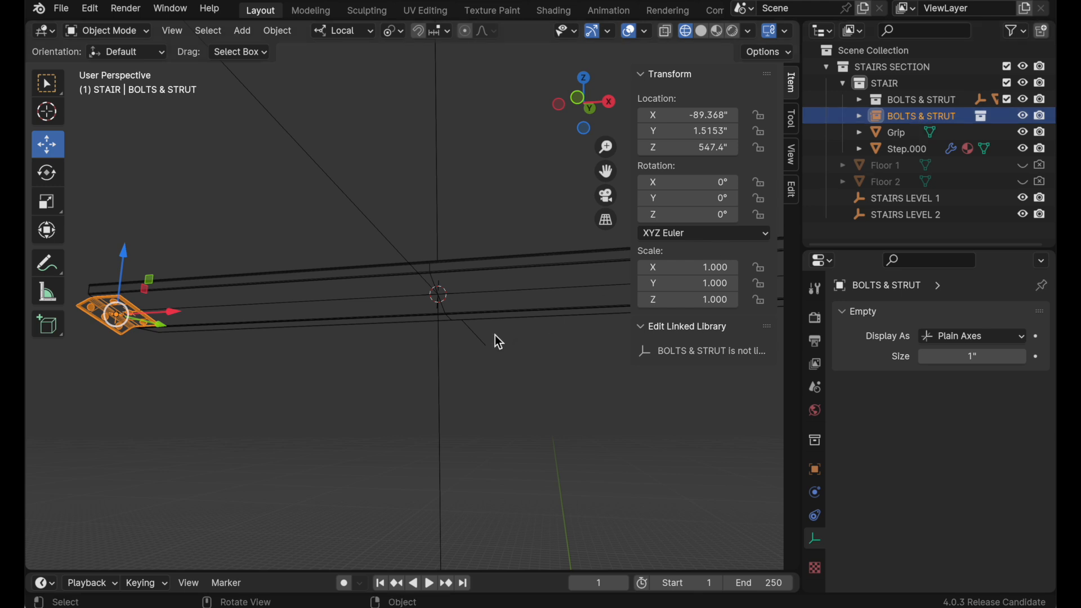
pyautogui.press('.')
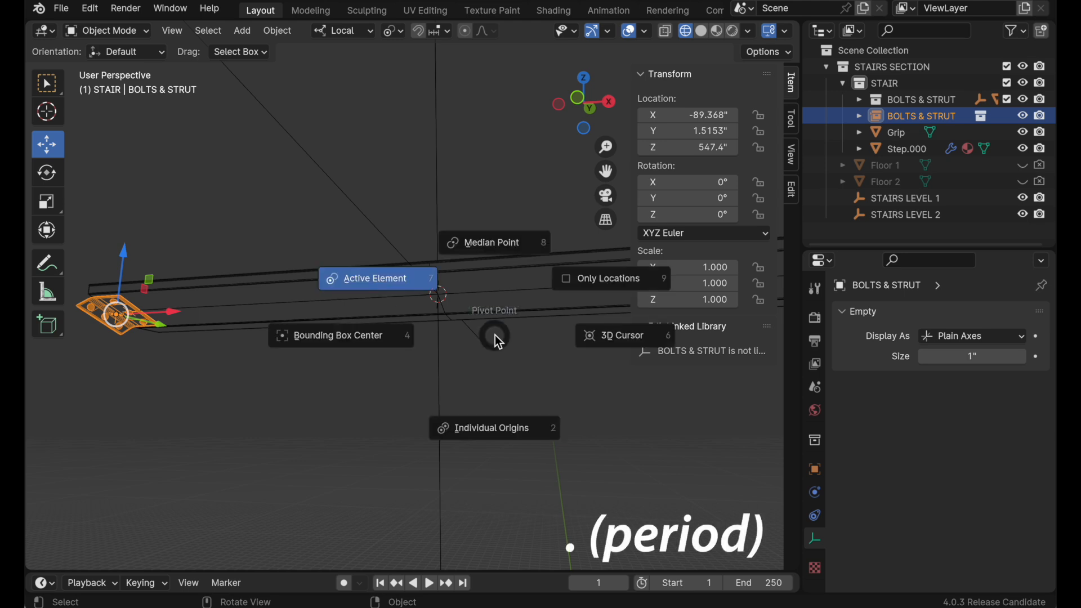
pyautogui.click(613, 337)
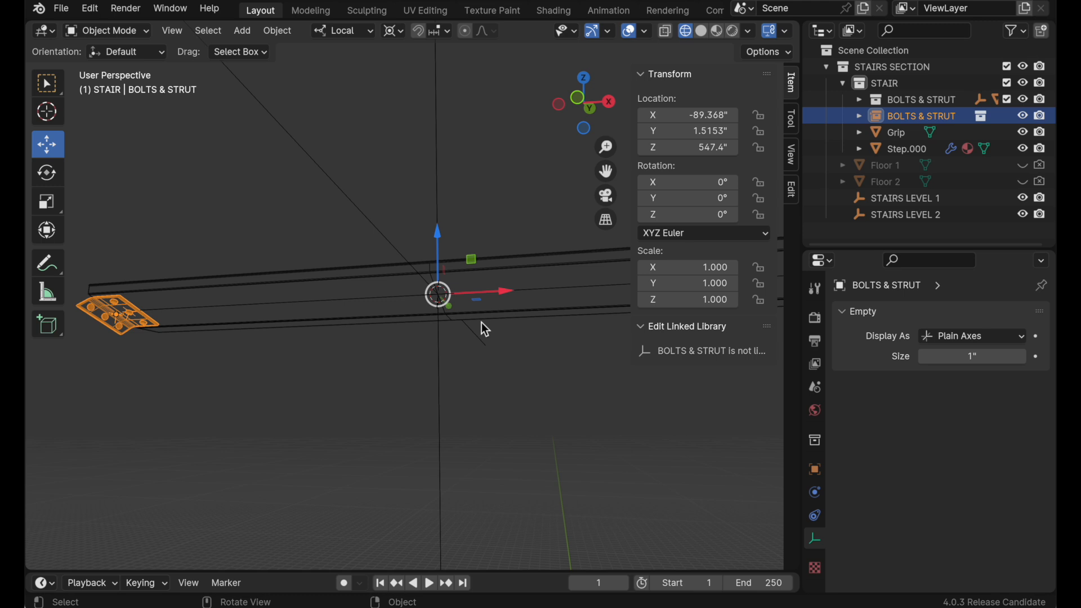
# Mirror the BOLTS & STRUT instance to the step's opposite end by scaling it -1 along its local X axis
pyautogui.press('s')
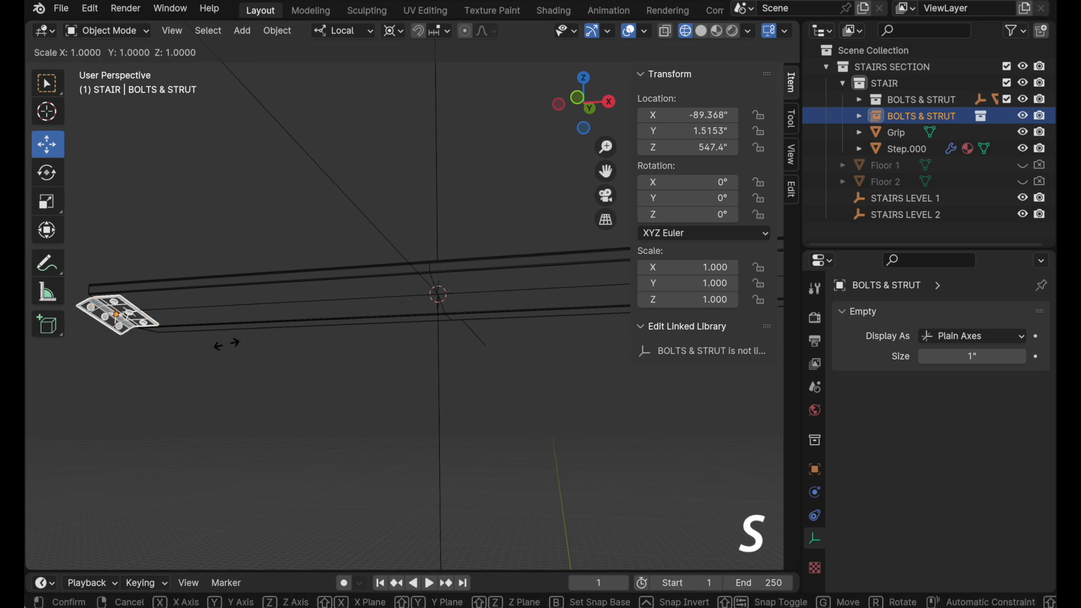
pyautogui.press('x')
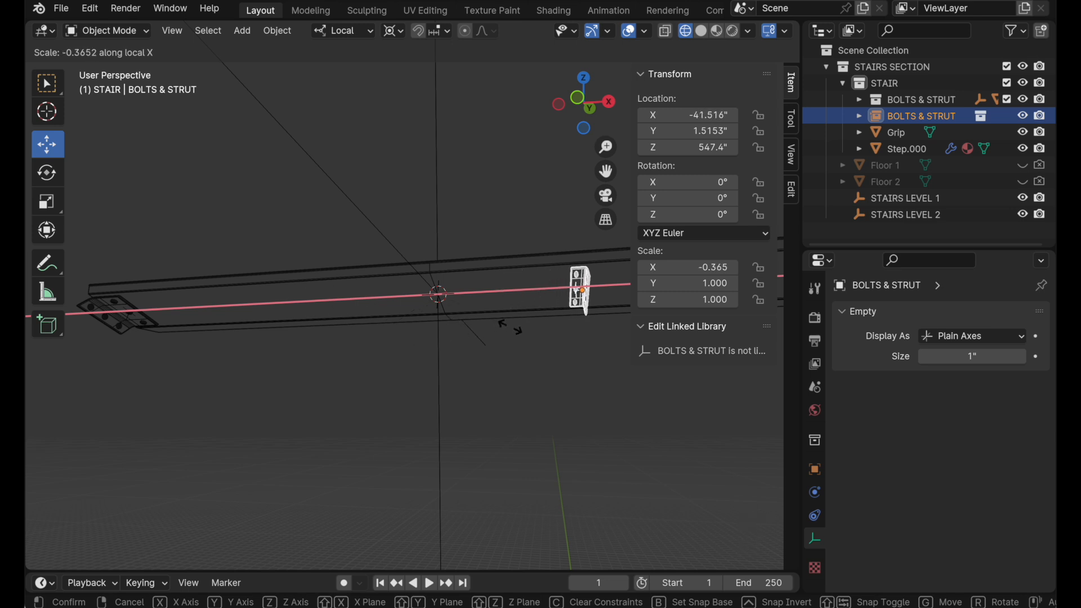
pyautogui.write('-1')
pyautogui.press('Return')
pyautogui.keyDown('alt'); pyautogui.keyDown('shift'); pyautogui.moveTo(571, 390); pyautogui.dragTo(316, 430); pyautogui.keyUp('shift'); pyautogui.keyUp('alt')
pyautogui.moveTo(491, 368)
pyautogui.keyDown('alt'); pyautogui.keyDown('shift'); pyautogui.mouseDown()
pyautogui.moveTo(432, 376)
pyautogui.moveTo(493, 381)
pyautogui.mouseUp(); pyautogui.keyUp('shift'); pyautogui.keyUp('alt')
pyautogui.keyDown('ctrl'); pyautogui.keyDown('alt'); pyautogui.moveTo(453, 394); pyautogui.dragTo(439, 434); pyautogui.keyUp('alt'); pyautogui.keyUp('ctrl')
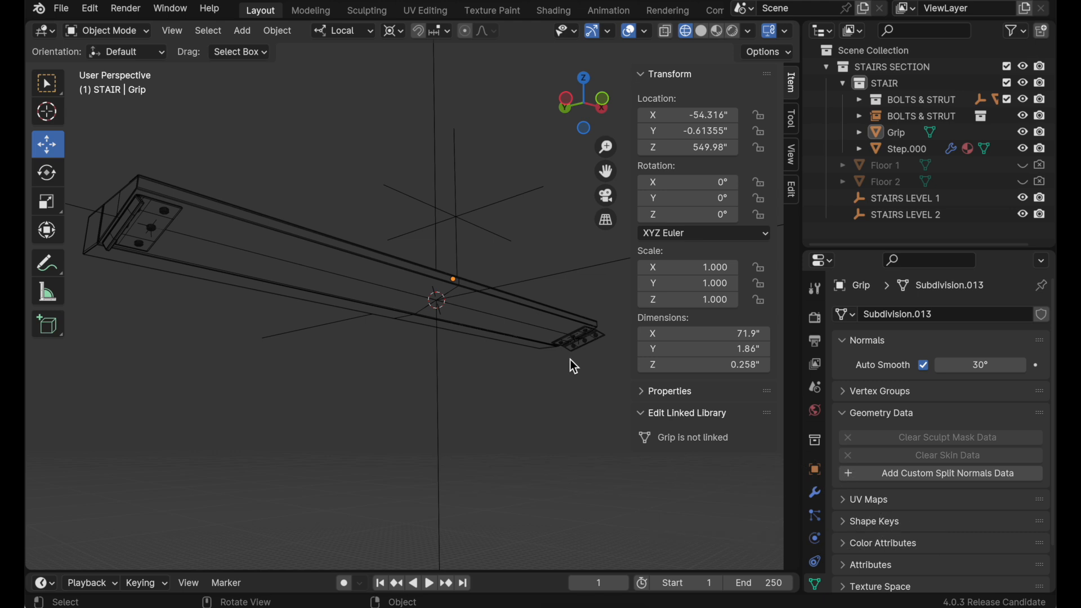
pyautogui.keyDown('shift'); pyautogui.moveTo(575, 366); pyautogui.dragTo(595, 427, button='middle'); pyautogui.keyUp('shift')
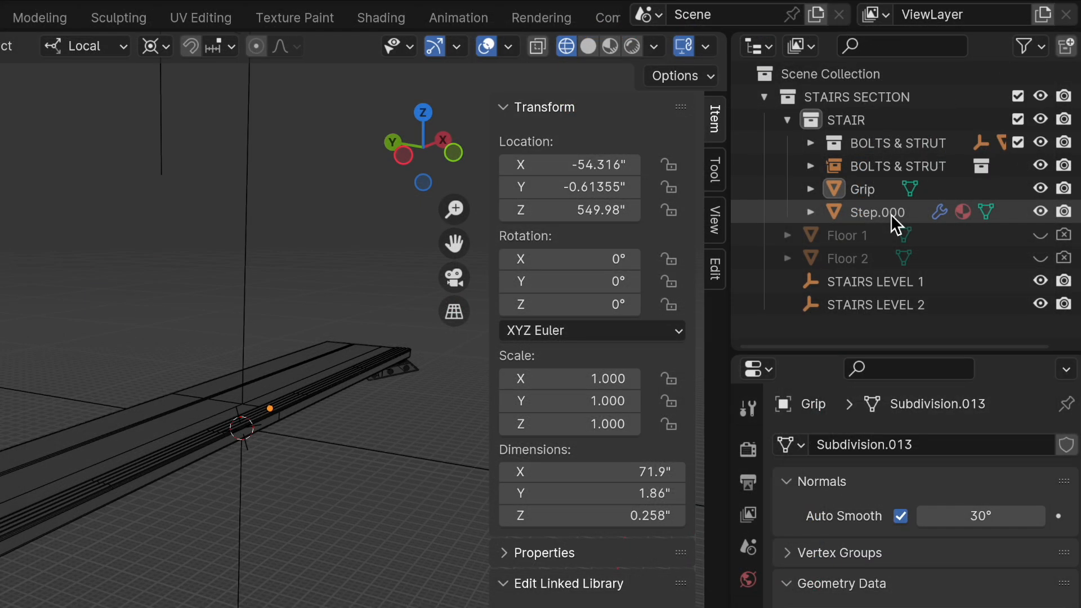
# Create two new collections inside the STAIR collection
pyautogui.click(845, 119)
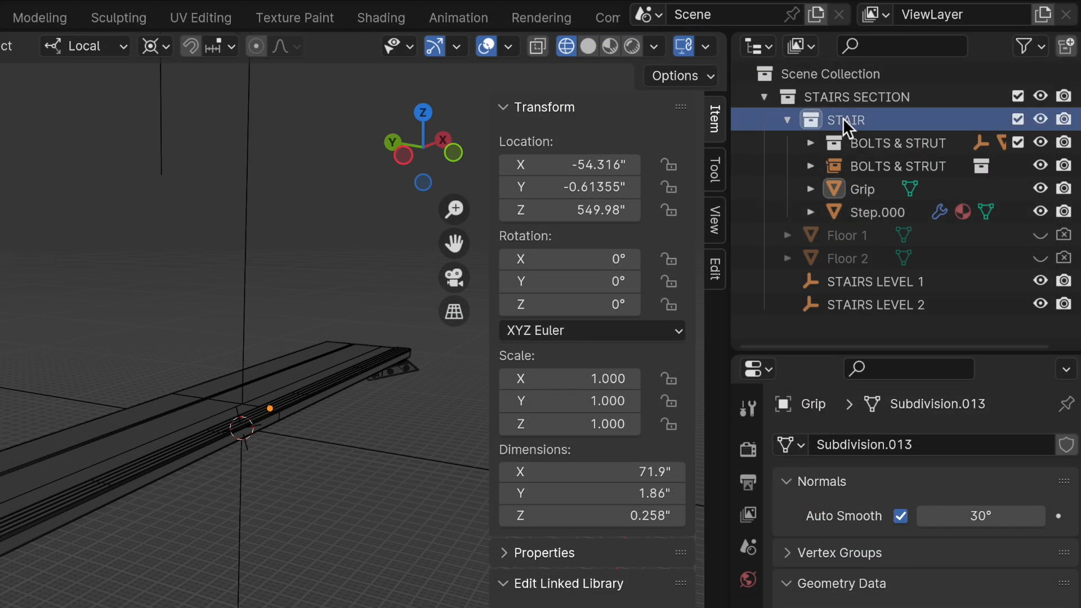
pyautogui.click(1067, 48)
pyautogui.click(1066, 47)
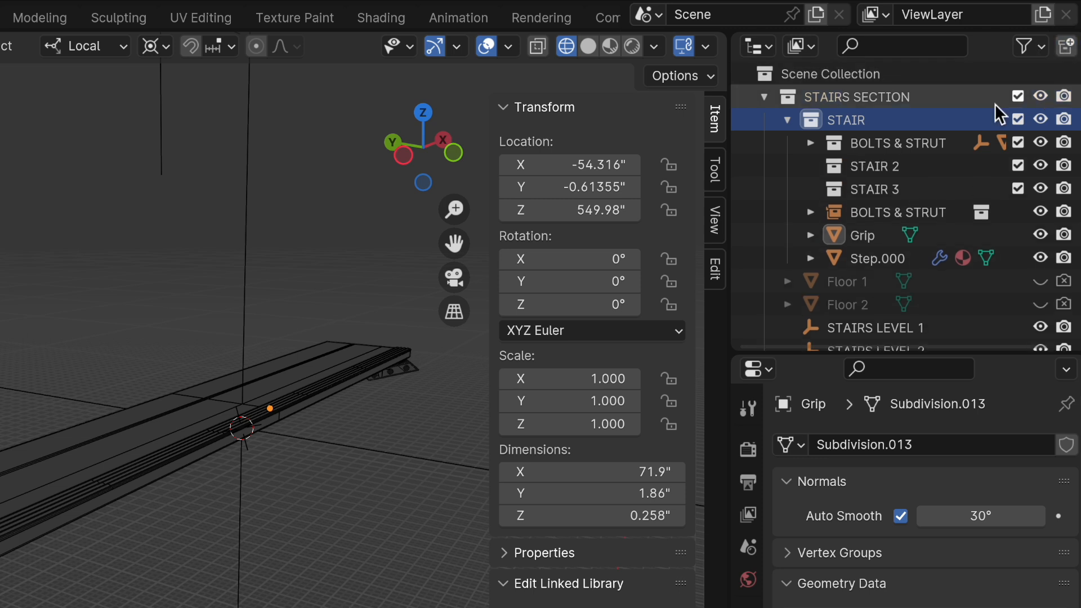
# Rename the STAIR 2 collection CHANGING PARTS and the STAIR 3 collection NON-CHANGING PARTS
pyautogui.doubleClick(887, 166)
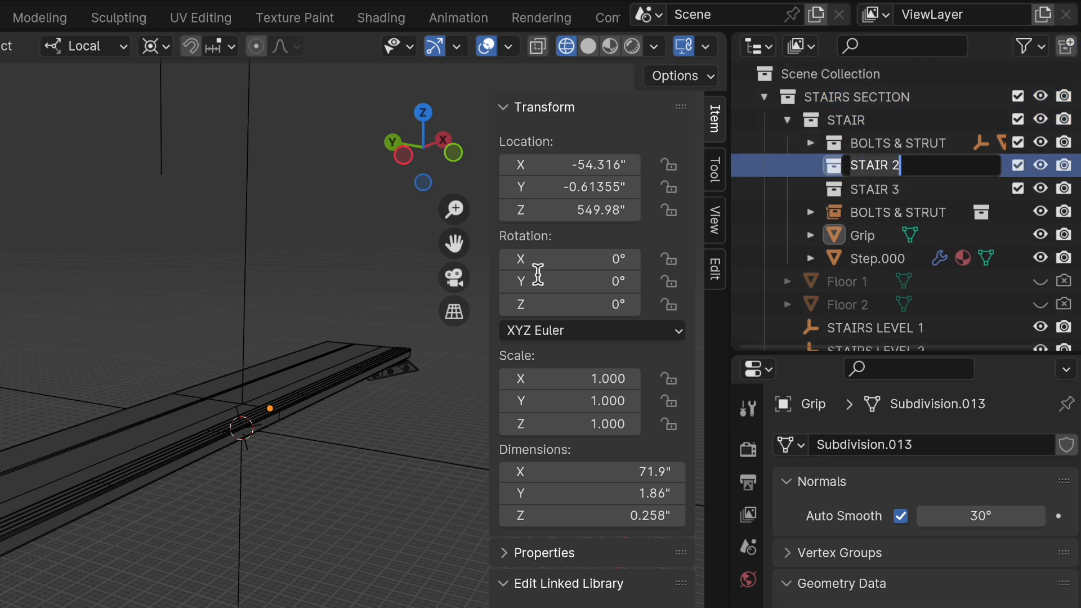
pyautogui.write('CHANGING')
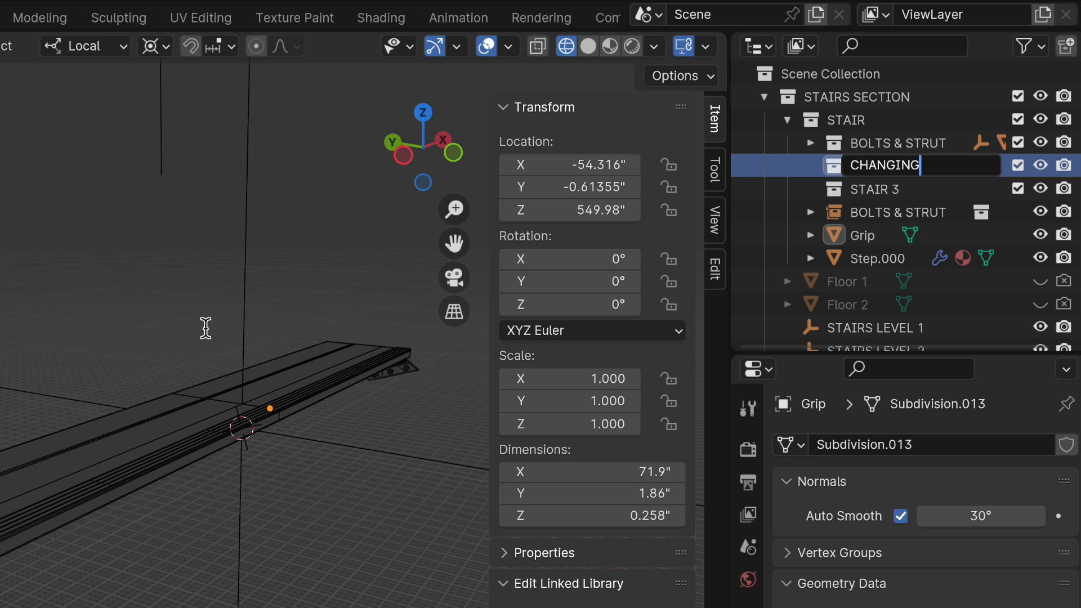
pyautogui.write(' PARTS')
pyautogui.press('Return')
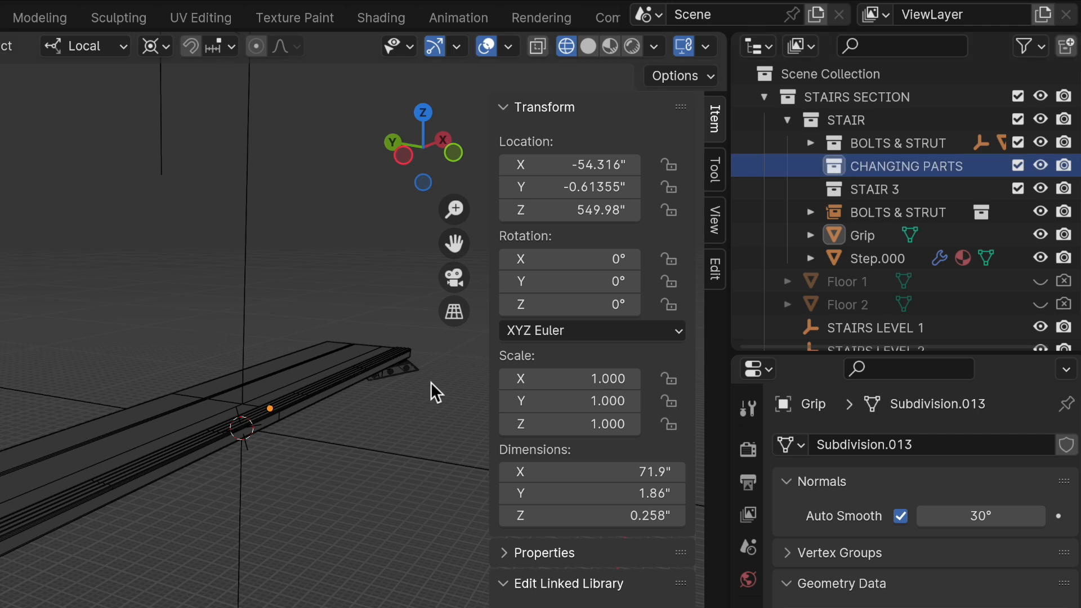
pyautogui.doubleClick(850, 189)
pyautogui.write('NON-CHANGING PARTS')
pyautogui.press('Return')
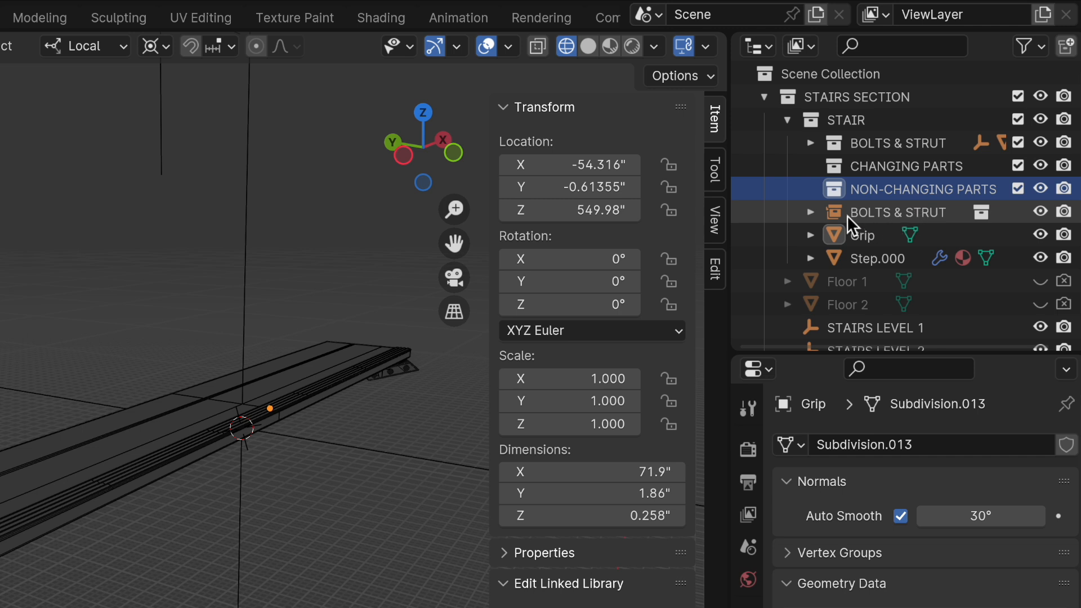
# Move the Grip, the BOLTS & STRUT instance and the BOLTS & STRUT collection into NON-CHANGING PARTS, and collapse that collection
pyautogui.moveTo(836, 239); pyautogui.dragTo(867, 195)
pyautogui.moveTo(841, 234); pyautogui.dragTo(888, 178)
pyautogui.click(856, 143)
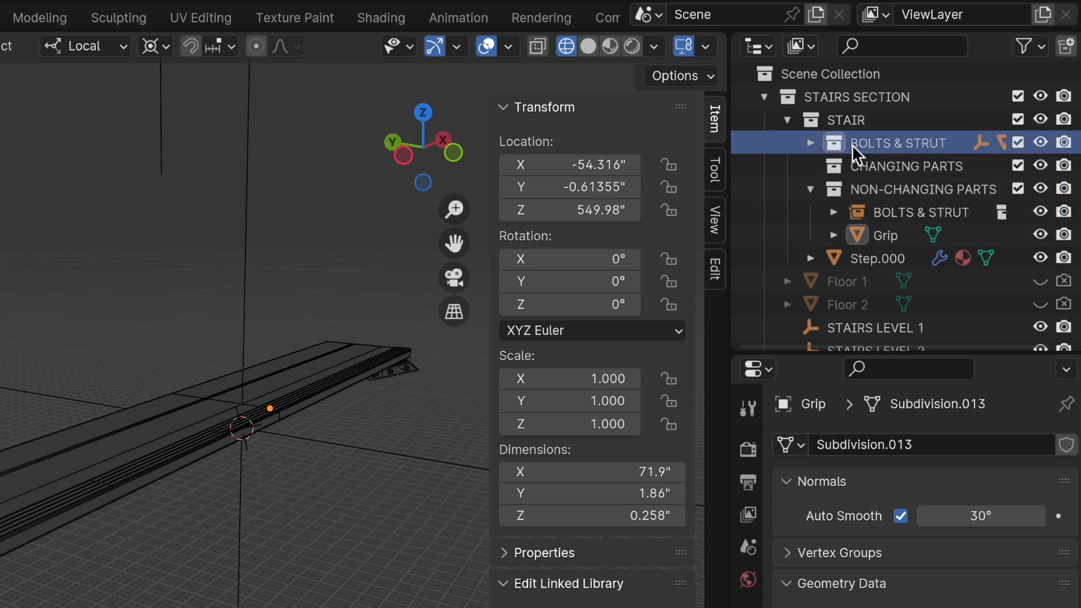
pyautogui.moveTo(839, 143); pyautogui.dragTo(866, 191)
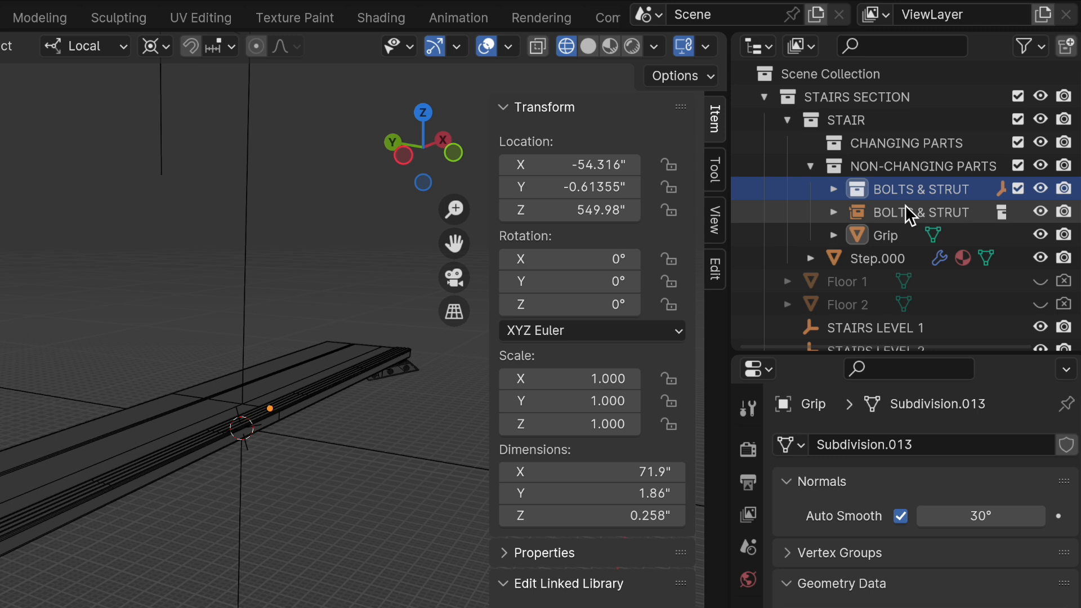
pyautogui.click(811, 166)
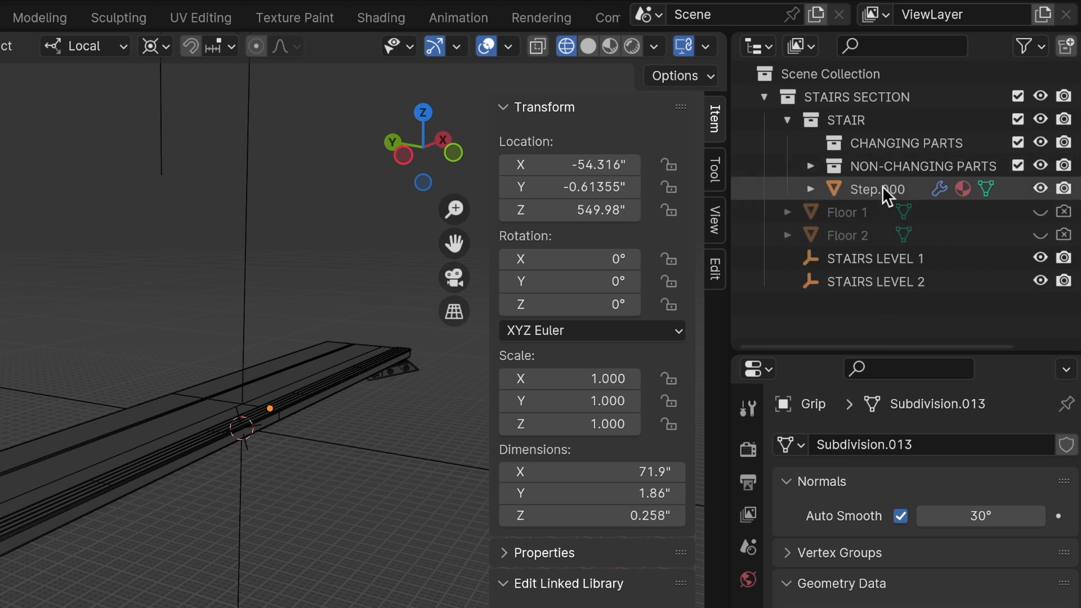
# Move Step.000 into the CHANGING PARTS collection and collapse that collection
pyautogui.click(870, 190)
pyautogui.moveTo(836, 187); pyautogui.dragTo(899, 141)
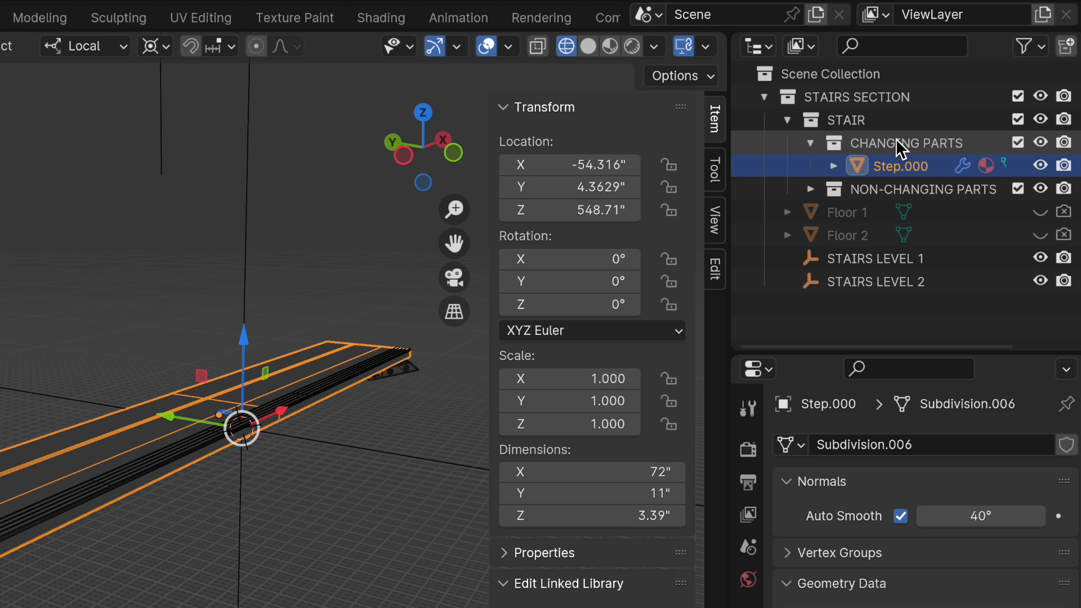
pyautogui.click(283, 176)
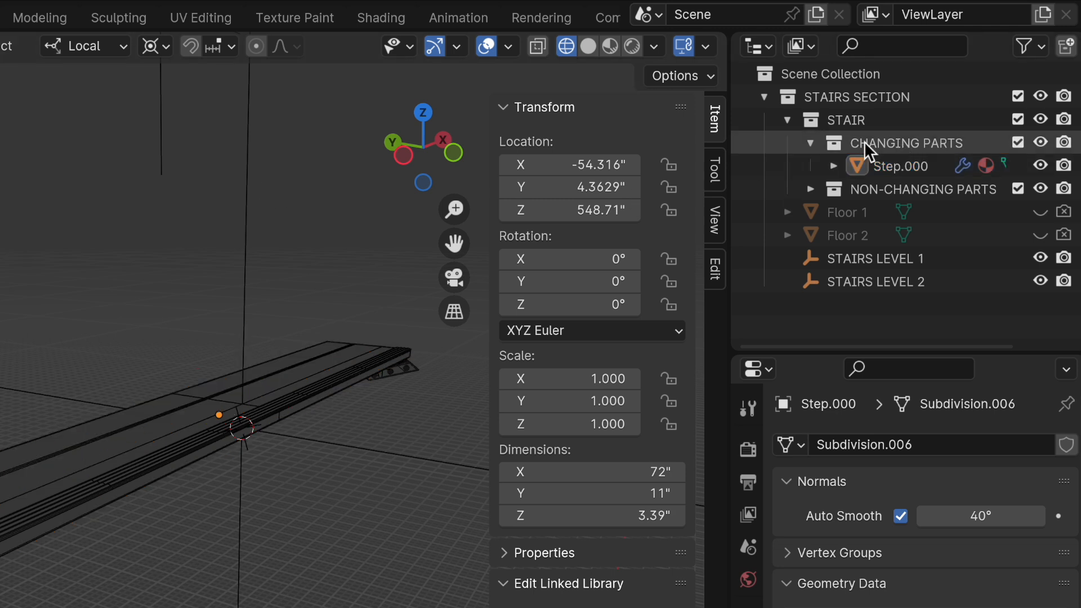
pyautogui.click(811, 144)
# Set the NON-CHANGING PARTS collection's instance offset from the 3D cursor
pyautogui.click(869, 162)
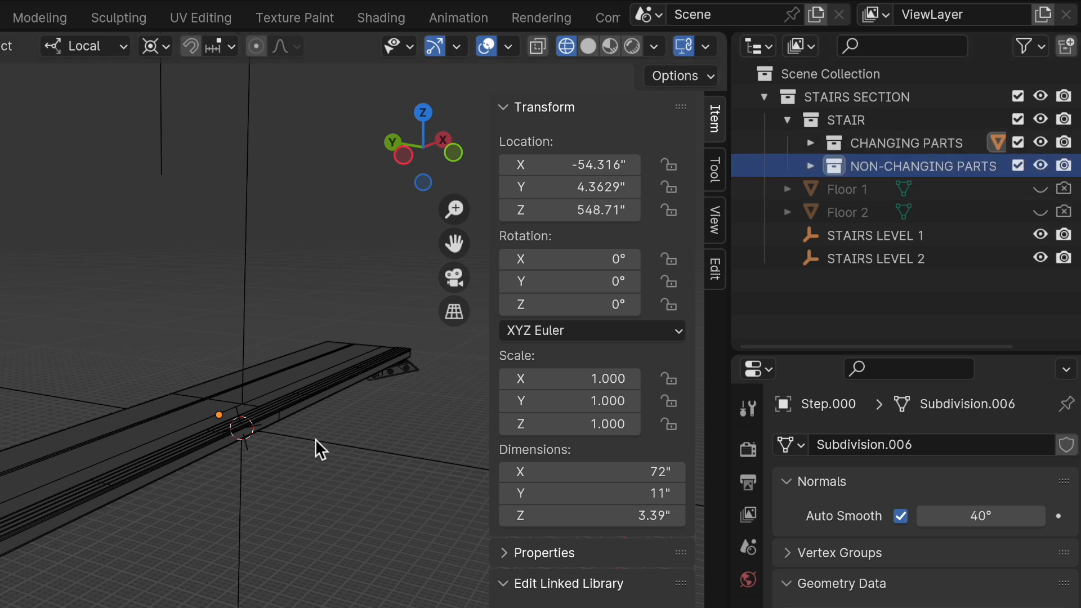
pyautogui.moveTo(269, 491); pyautogui.dragTo(210, 391, button='middle')
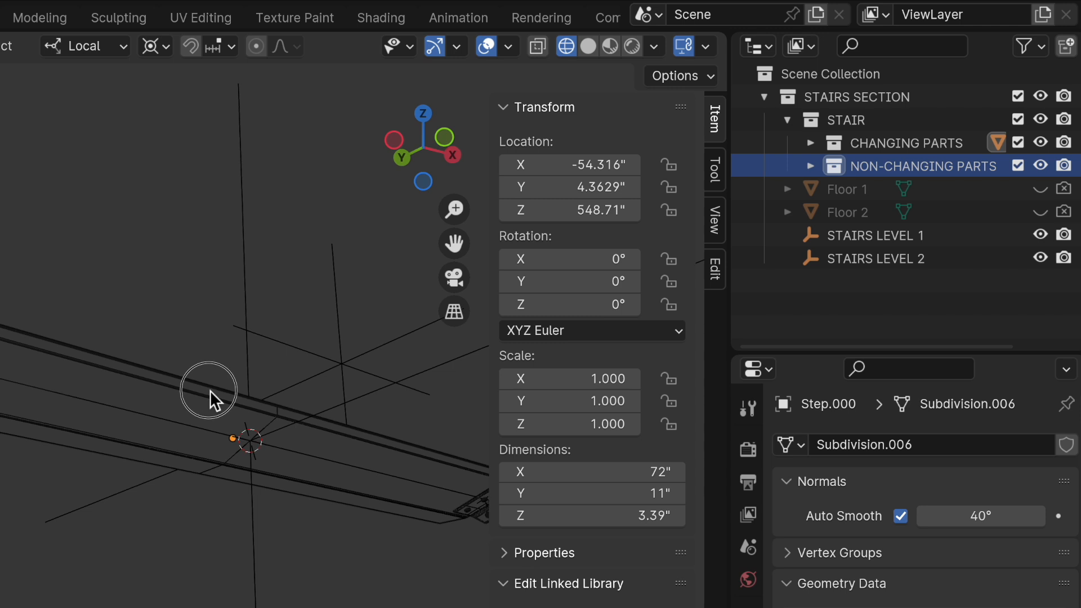
pyautogui.keyDown('ctrl'); pyautogui.moveTo(252, 470); pyautogui.dragTo(384, 304, button='middle'); pyautogui.keyUp('ctrl')
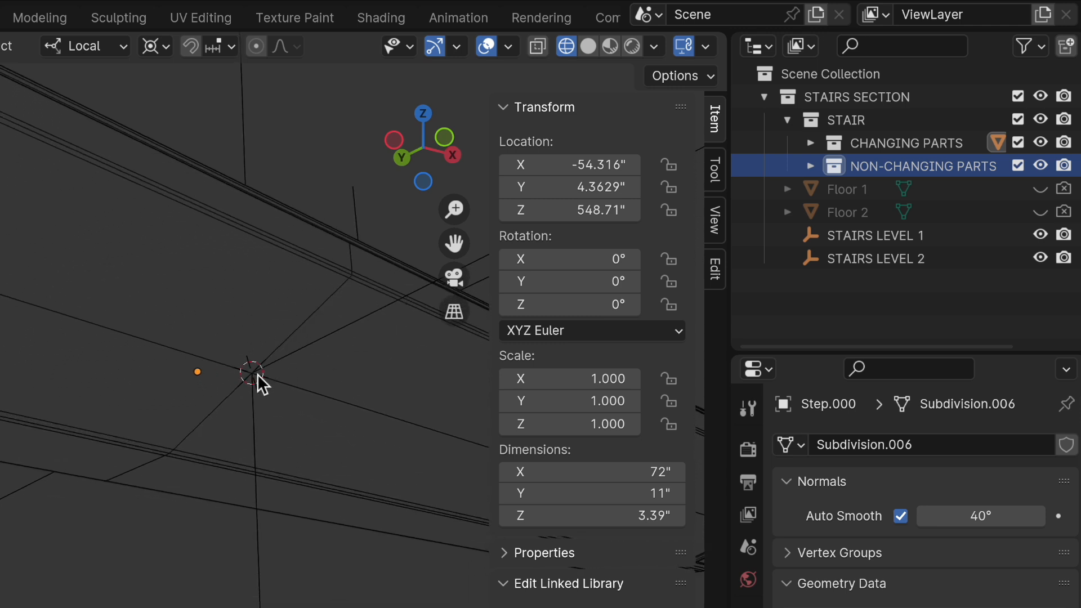
pyautogui.keyDown('ctrl'); pyautogui.moveTo(275, 365); pyautogui.dragTo(160, 466, button='middle'); pyautogui.keyUp('ctrl')
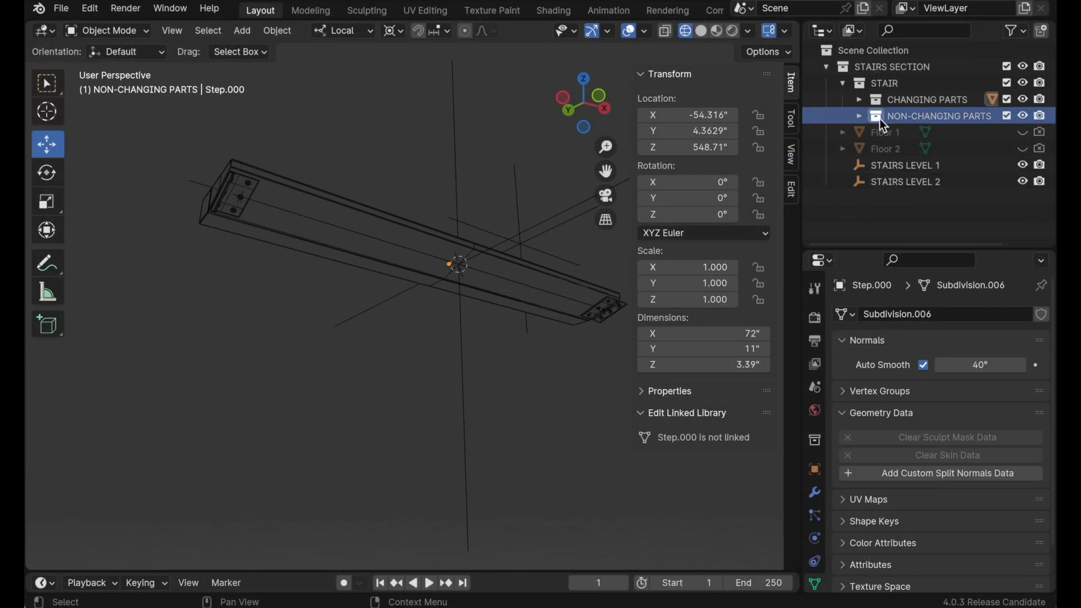
pyautogui.click(815, 445)
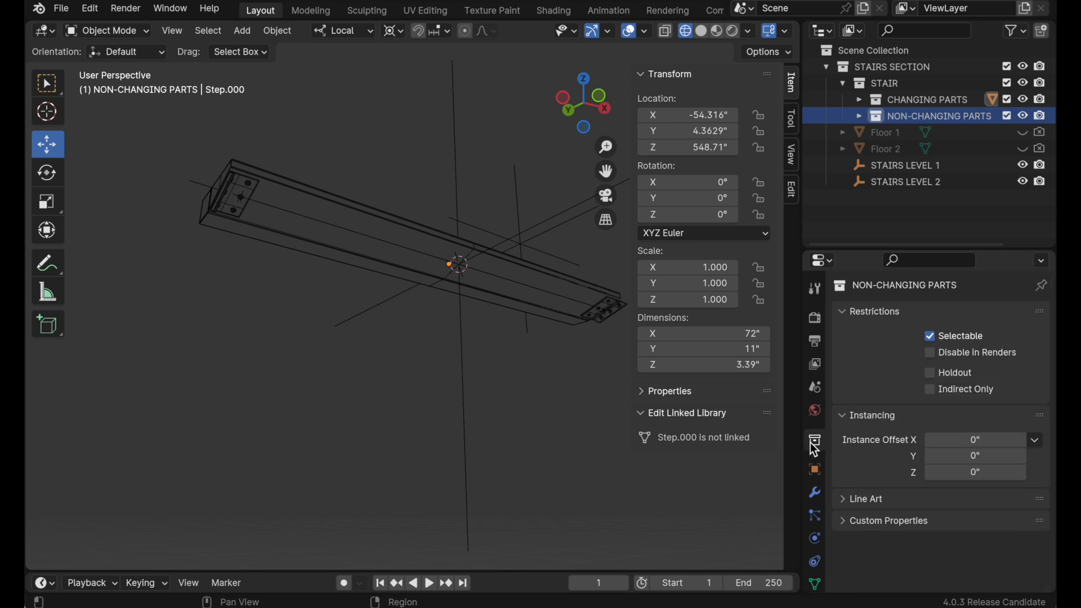
pyautogui.click(1037, 440)
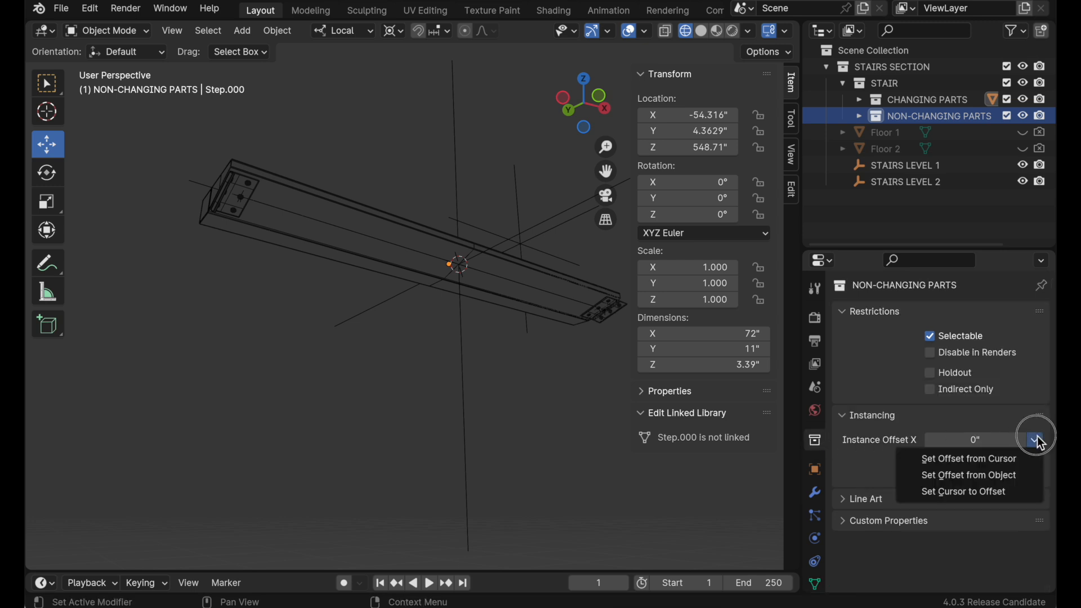
pyautogui.click(1012, 457)
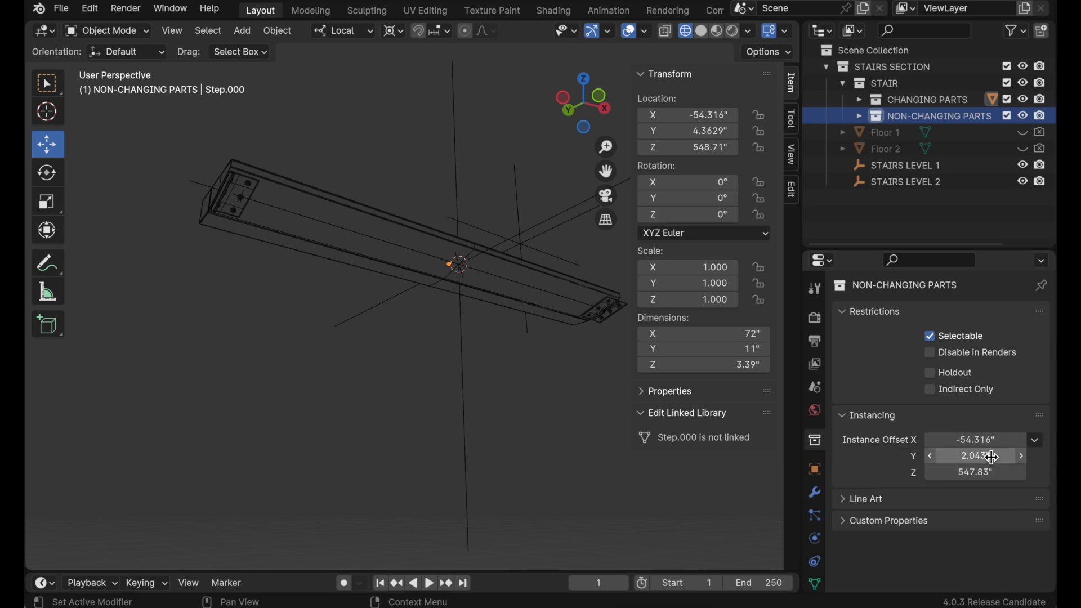
# Instance the NON-CHANGING PARTS collection to the scene
pyautogui.rightClick(934, 114)
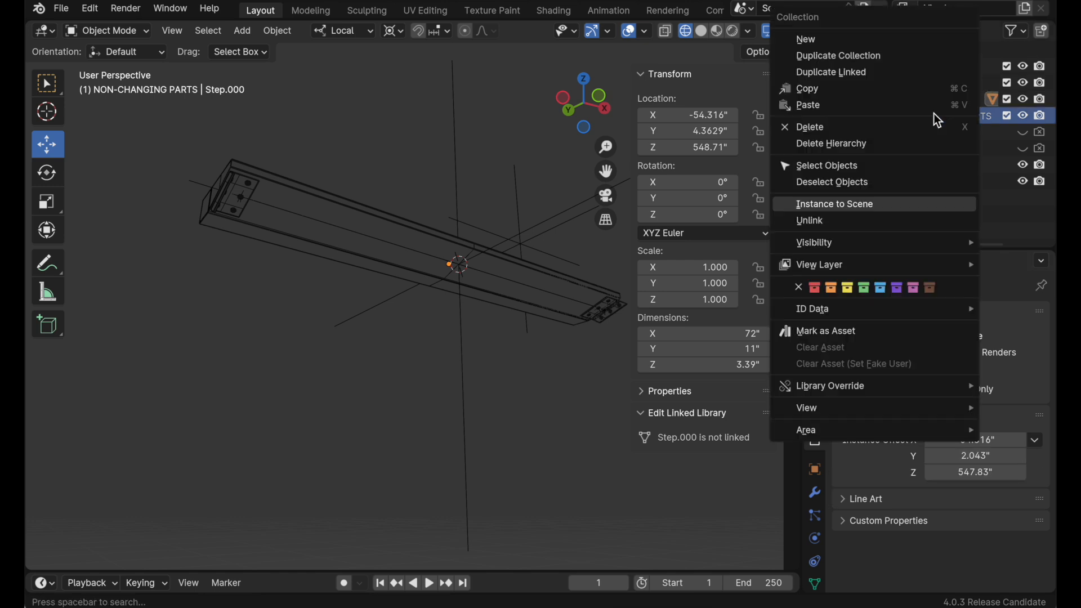
pyautogui.click(873, 205)
pyautogui.moveTo(367, 325); pyautogui.dragTo(444, 383, button='middle')
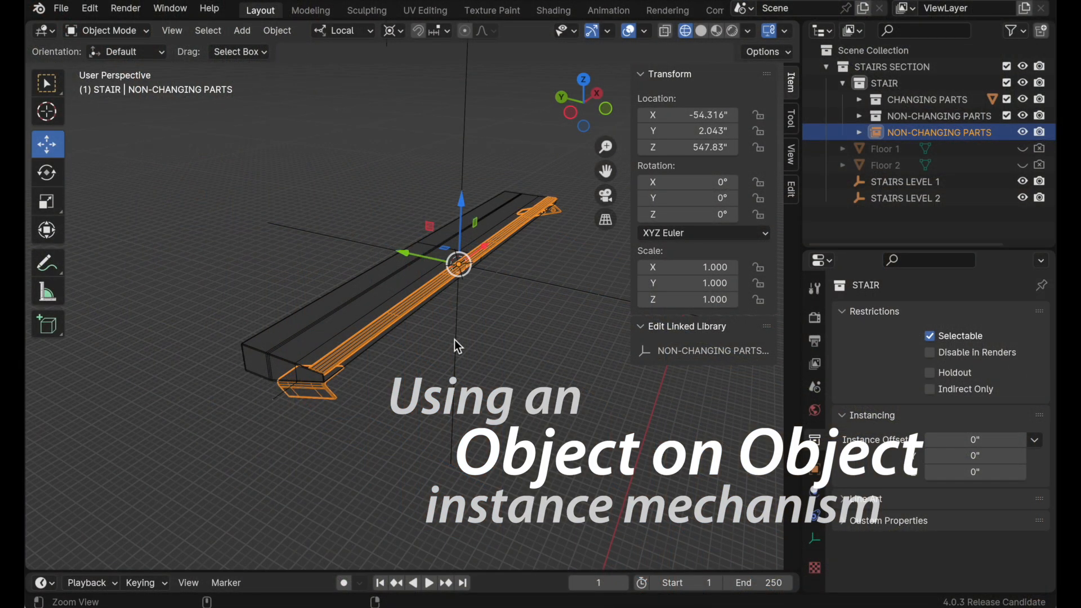
pyautogui.keyDown('ctrl'); pyautogui.moveTo(458, 345); pyautogui.dragTo(478, 272, button='middle'); pyautogui.keyUp('ctrl')
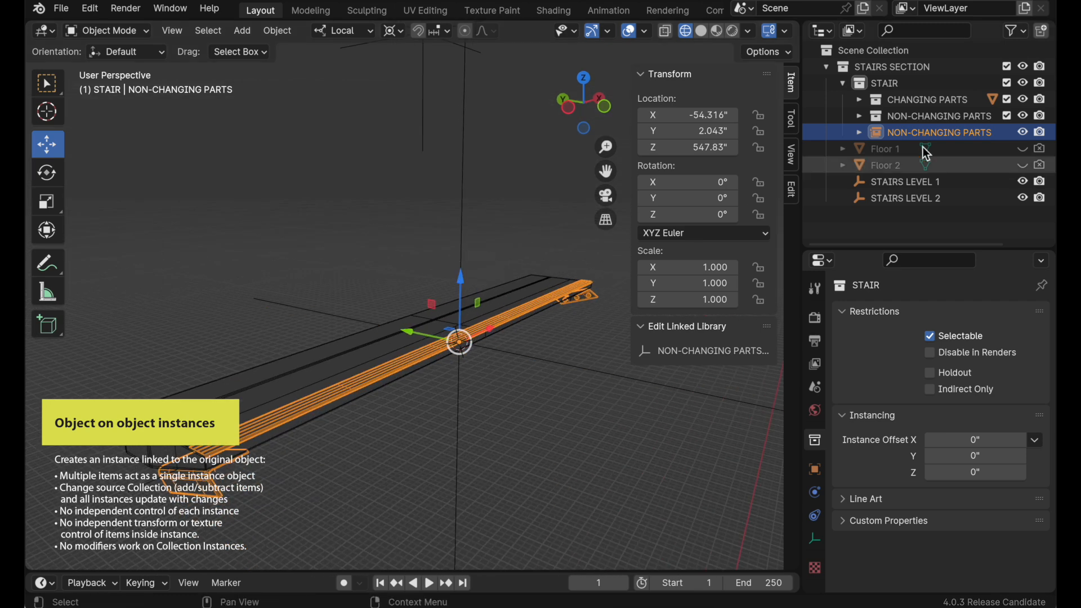
# In vertex editing of Step.000, duplicate the centre vertex at the 3D cursor on the underside, keeping the copy in place
pyautogui.moveTo(567, 225); pyautogui.dragTo(564, 192, button='middle')
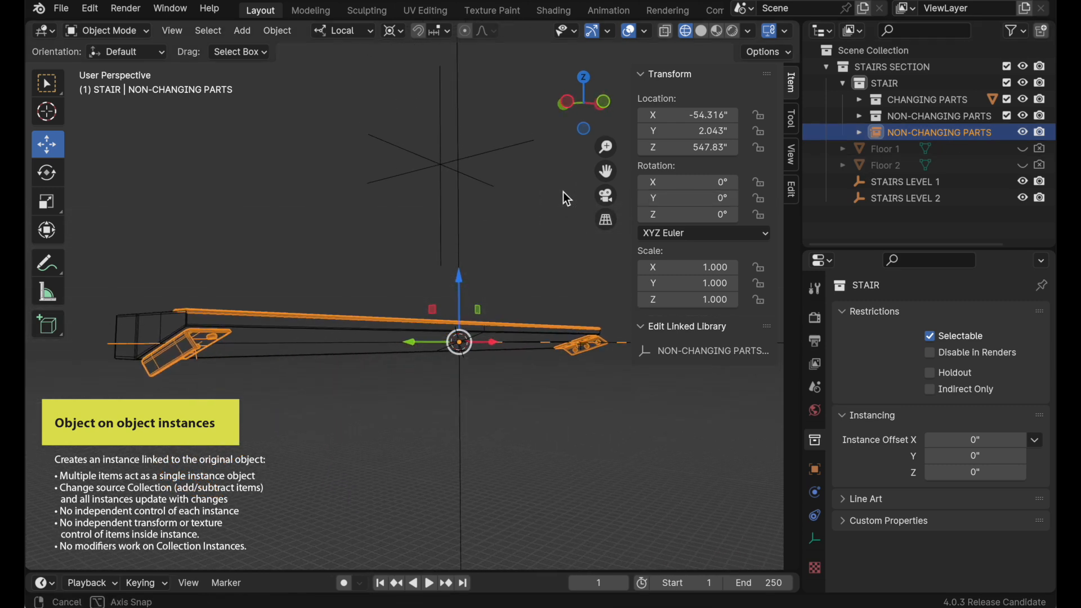
pyautogui.click(257, 336)
pyautogui.moveTo(410, 398); pyautogui.dragTo(529, 313, button='middle')
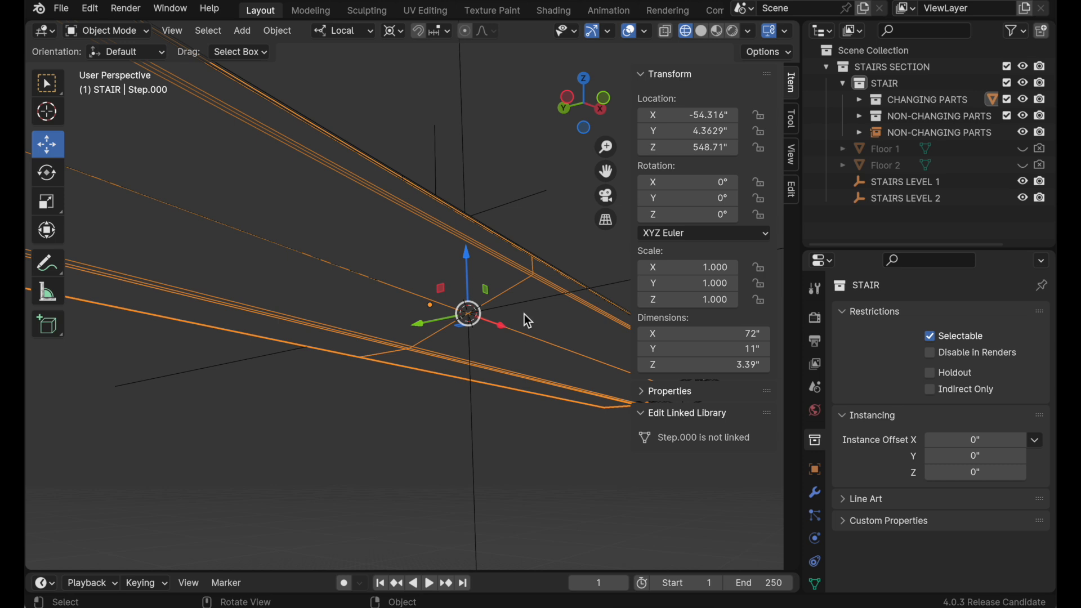
pyautogui.press('Tab')
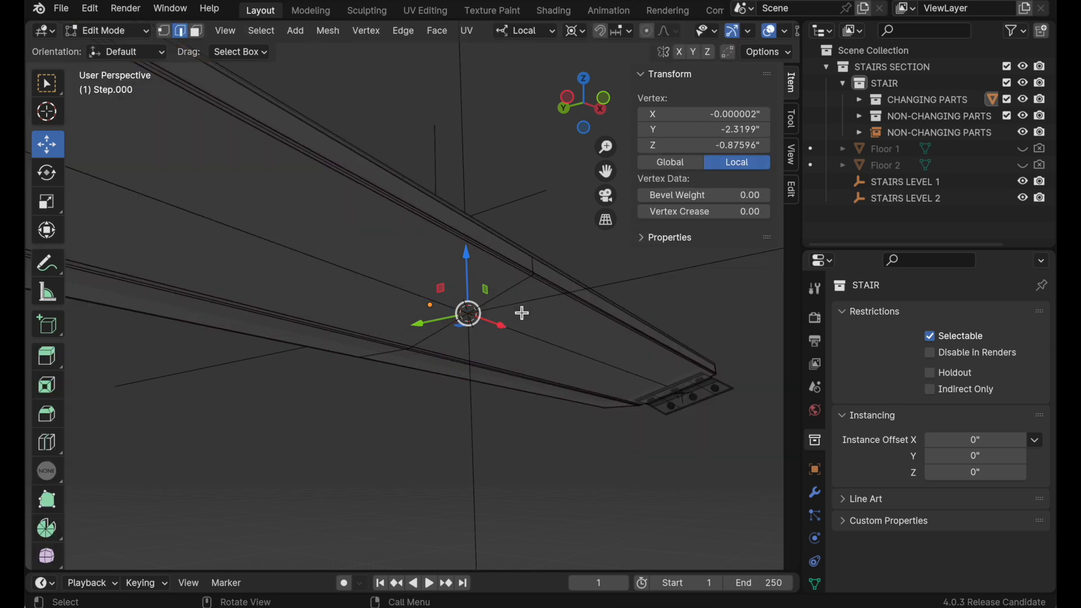
pyautogui.click(164, 32)
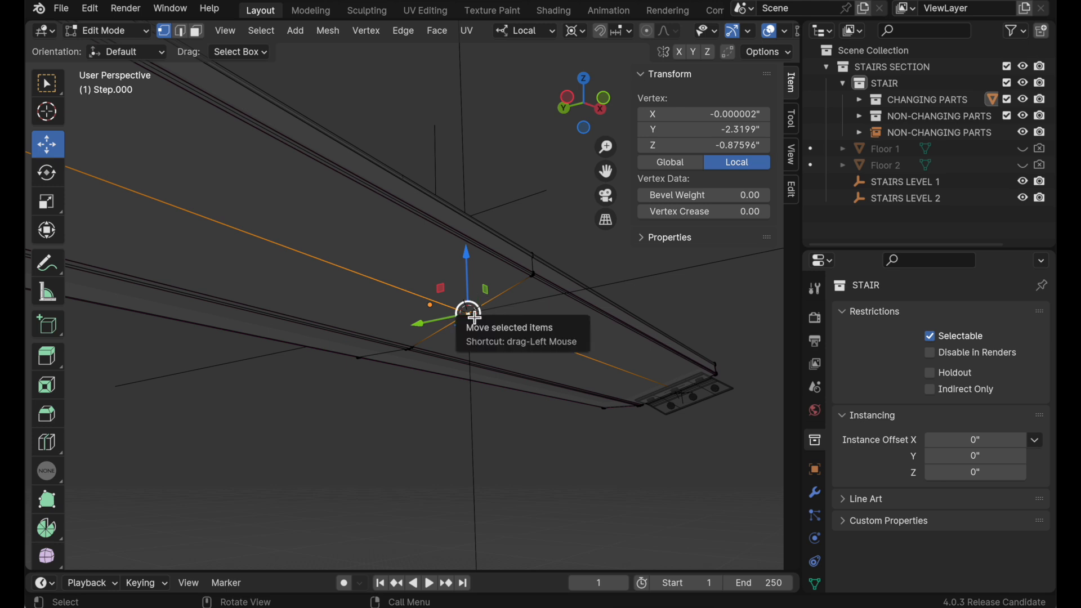
pyautogui.hotkey('shift', 'd')
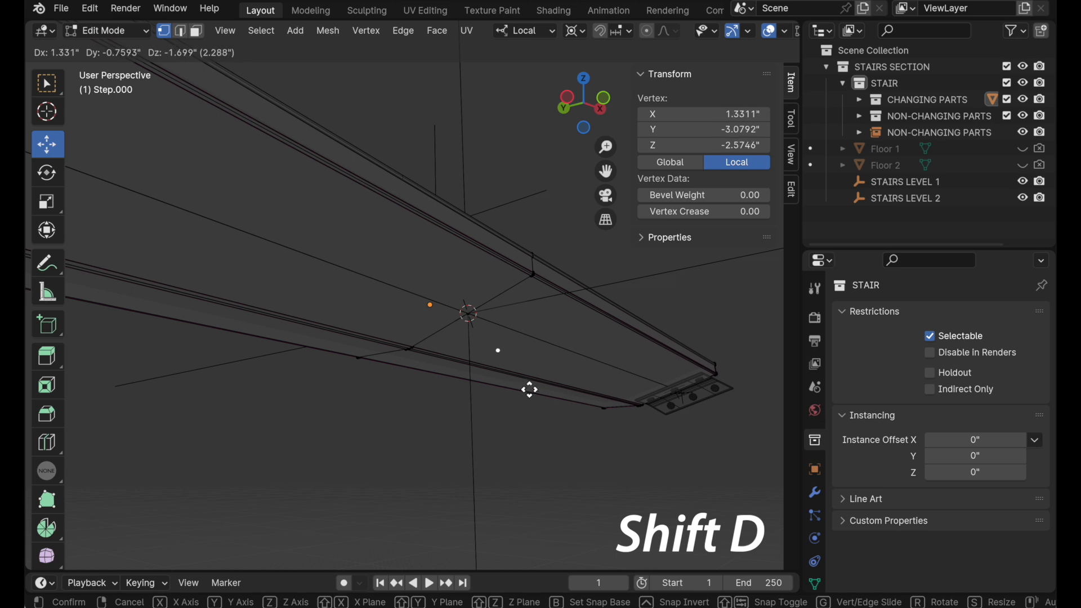
pyautogui.press('Escape')
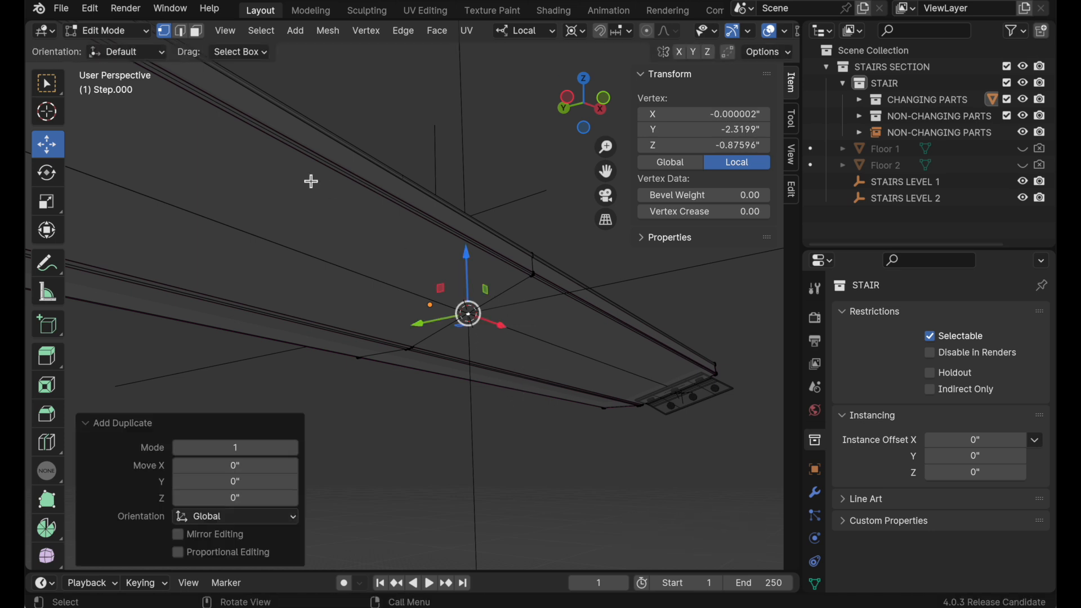
# Separate the duplicated vertex into its own object, reveal it in the outliner and return to Object Mode
pyautogui.hotkey('ctrl', 'v')
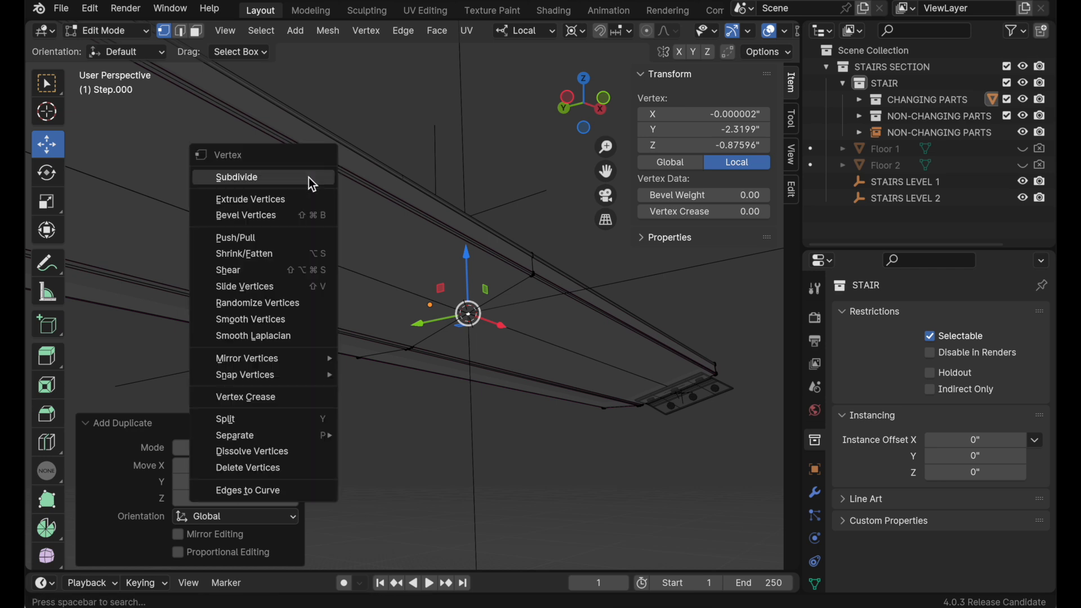
pyautogui.moveTo(312, 436)
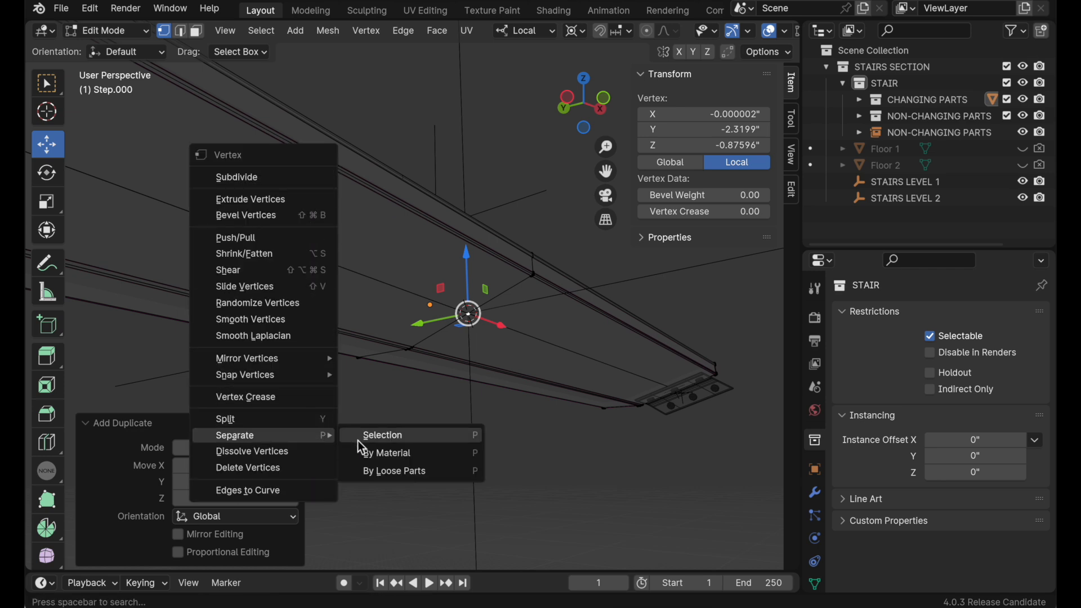
pyautogui.click(405, 443)
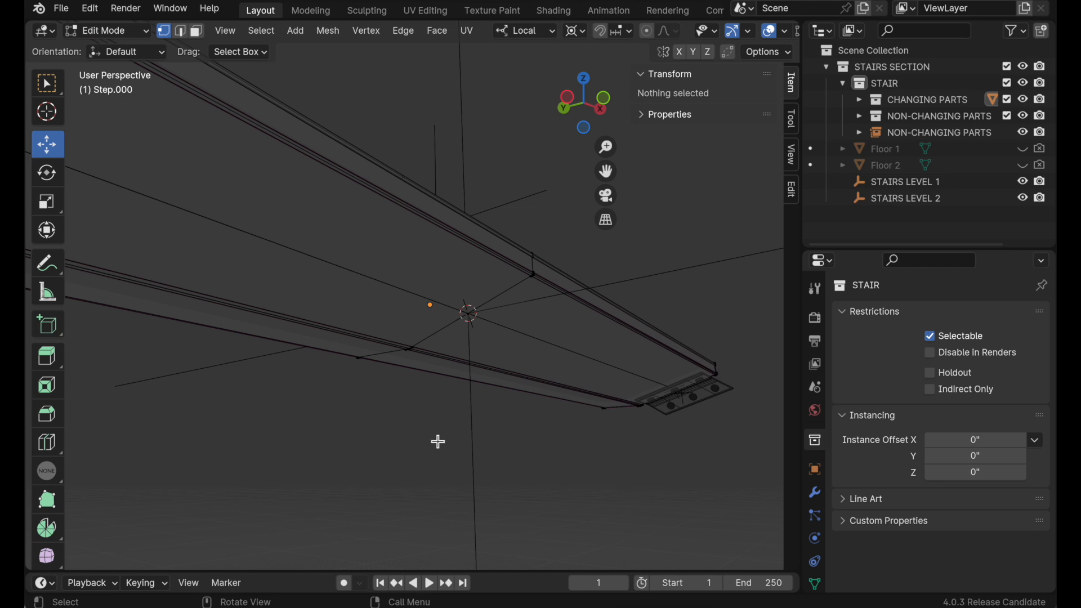
pyautogui.press('.')
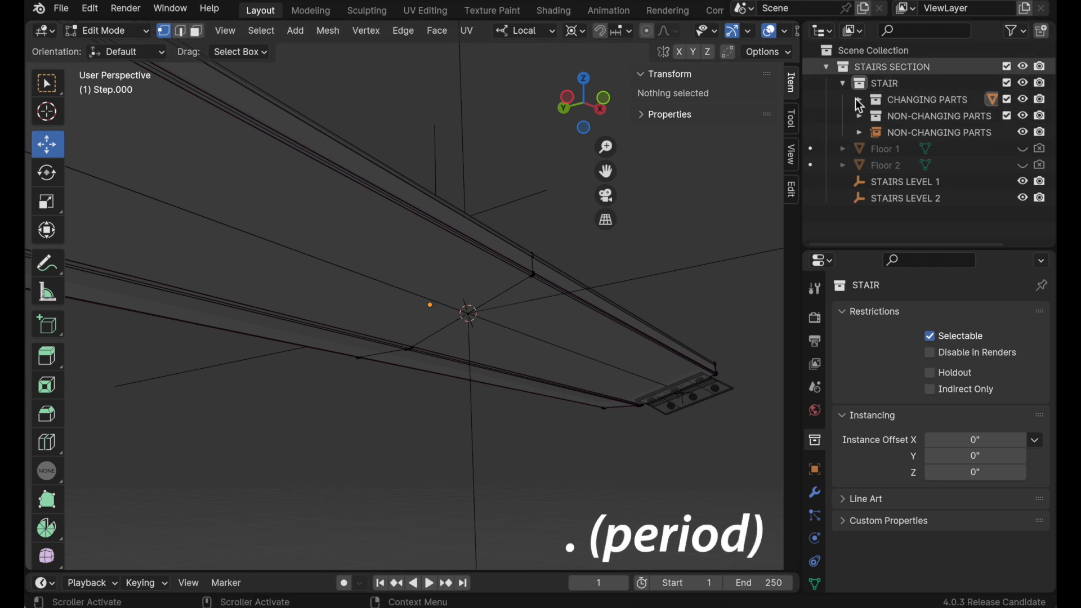
pyautogui.press('.')
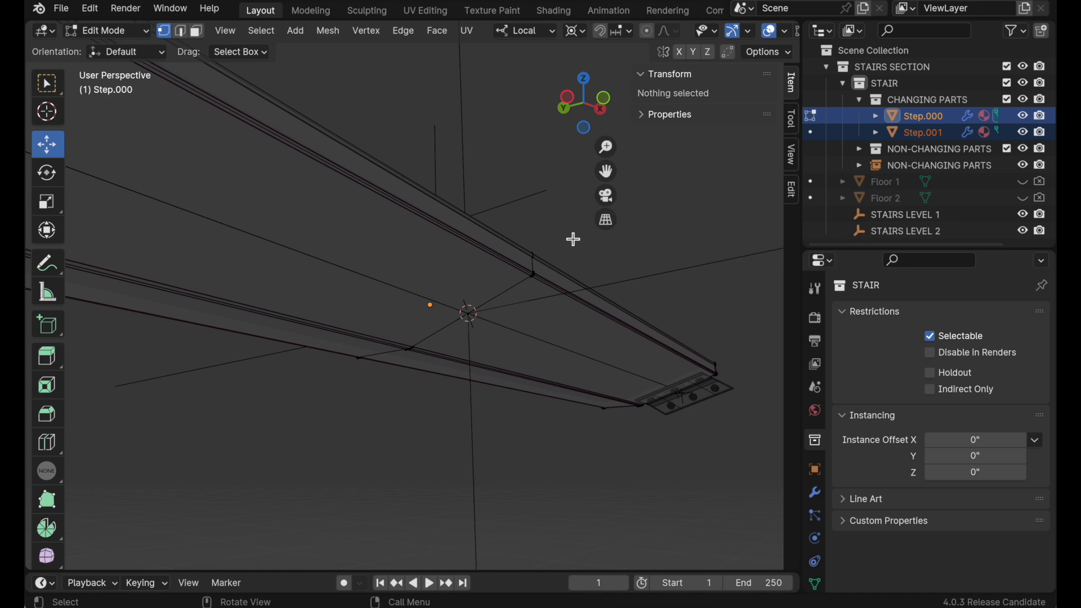
pyautogui.press('Tab')
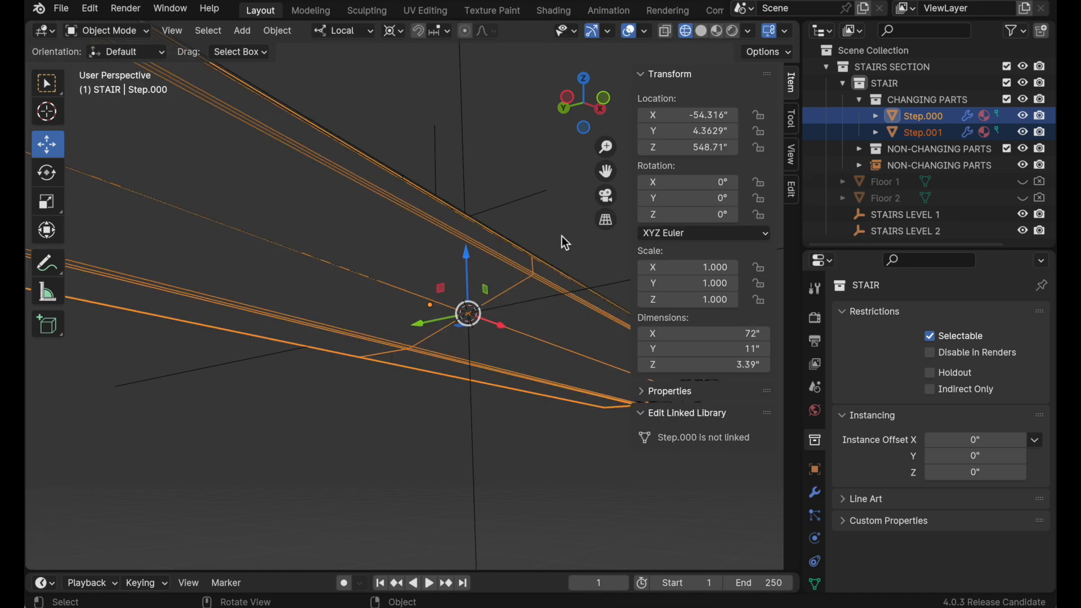
# Rename Step.001 as Stairs Backbone and move it out of CHANGING PARTS directly into the STAIR collection
pyautogui.click(935, 133)
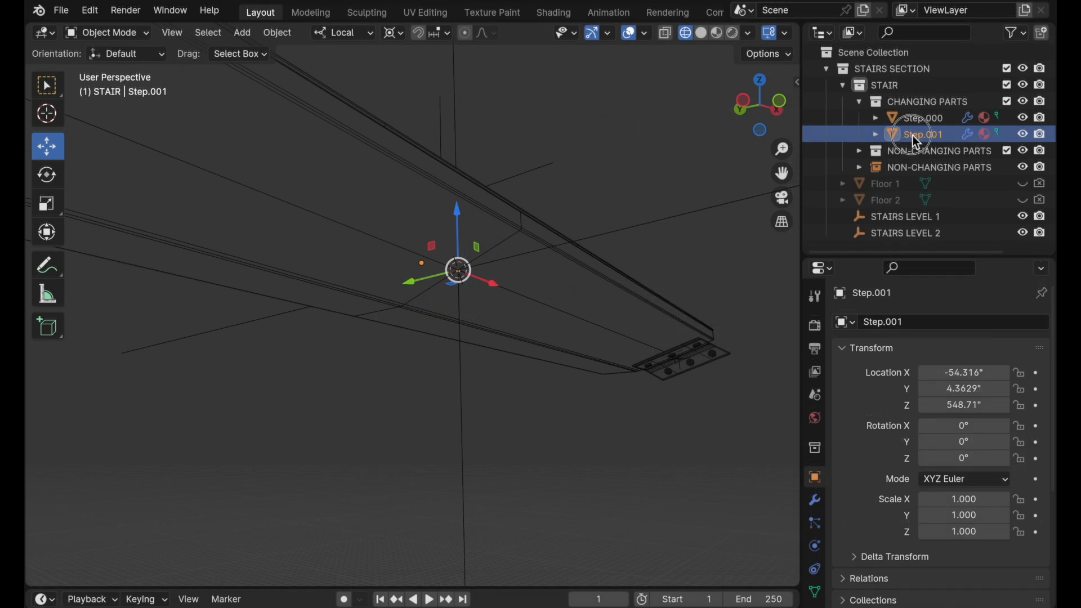
pyautogui.doubleClick(913, 135)
pyautogui.write('Sta')
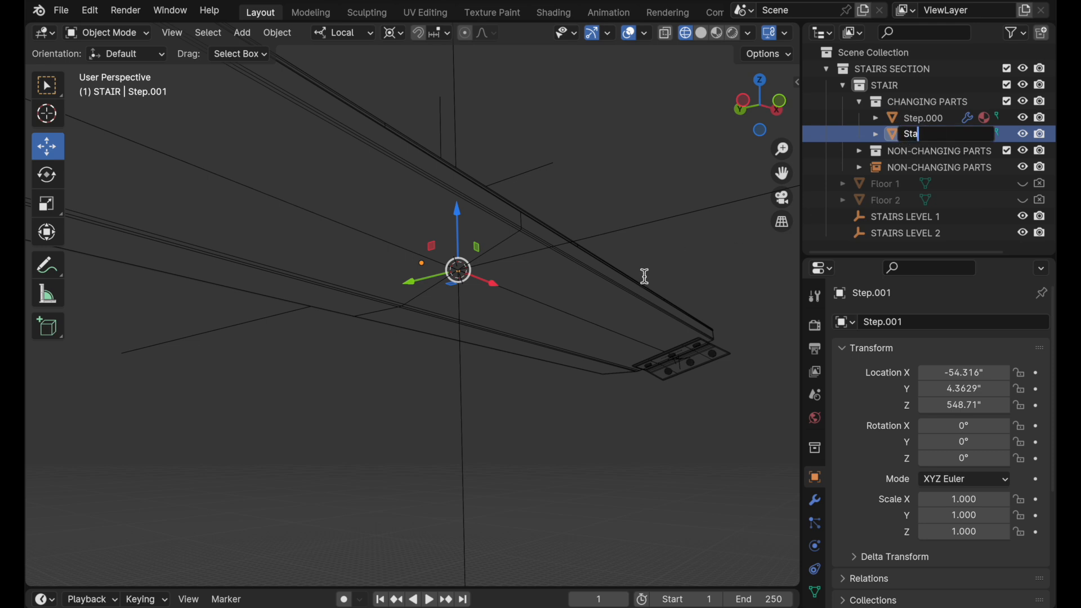
pyautogui.write('irs Backbone')
pyautogui.press('Return')
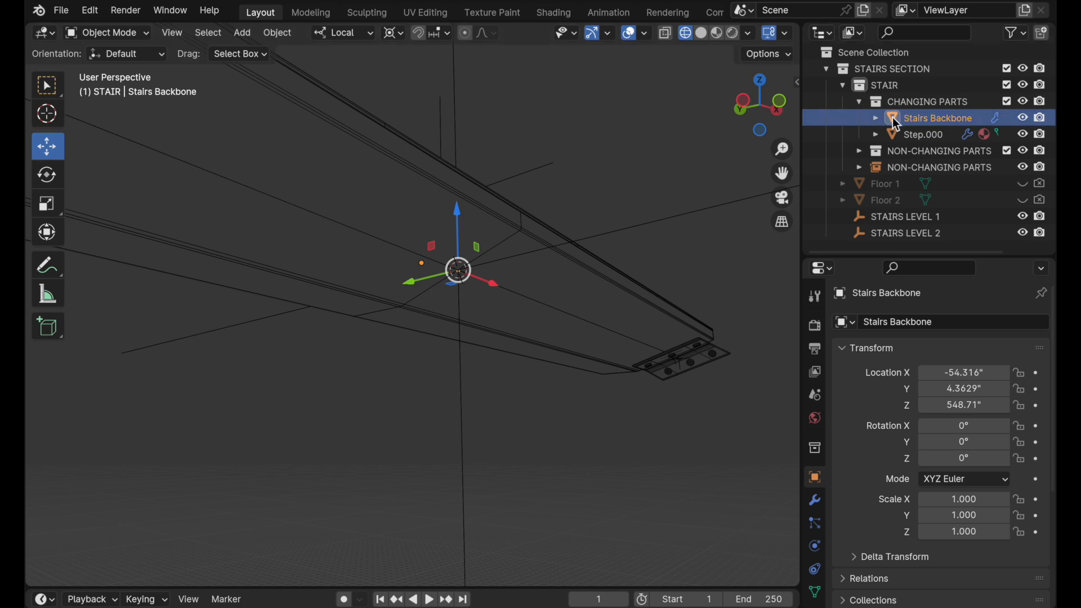
pyautogui.moveTo(895, 121); pyautogui.dragTo(900, 89)
pyautogui.click(860, 102)
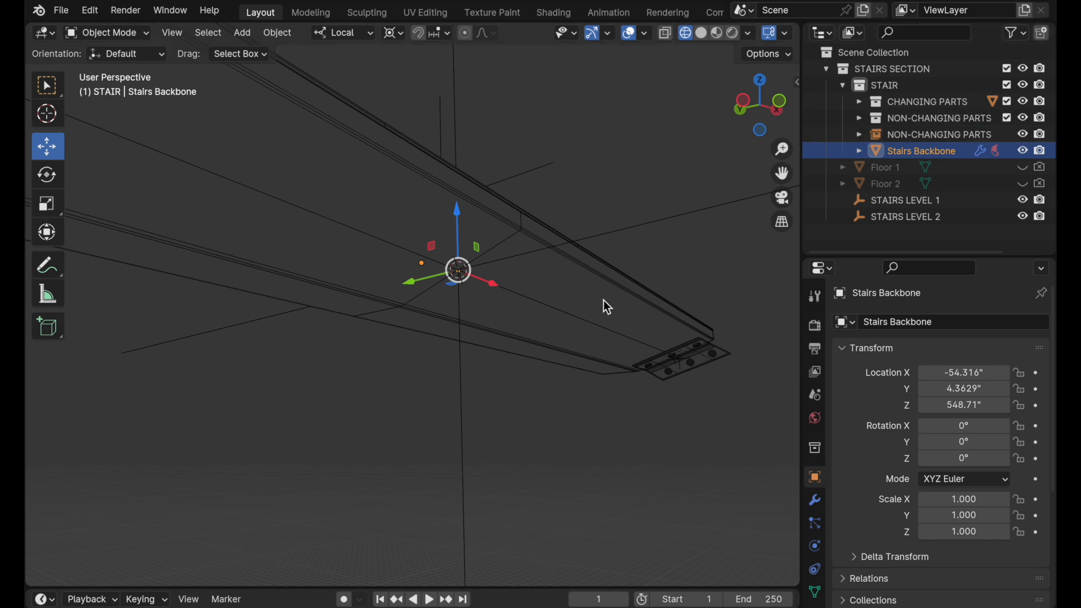
# Set the Stairs Backbone object's origin to its geometry
pyautogui.moveTo(587, 256); pyautogui.dragTo(578, 314, button='middle')
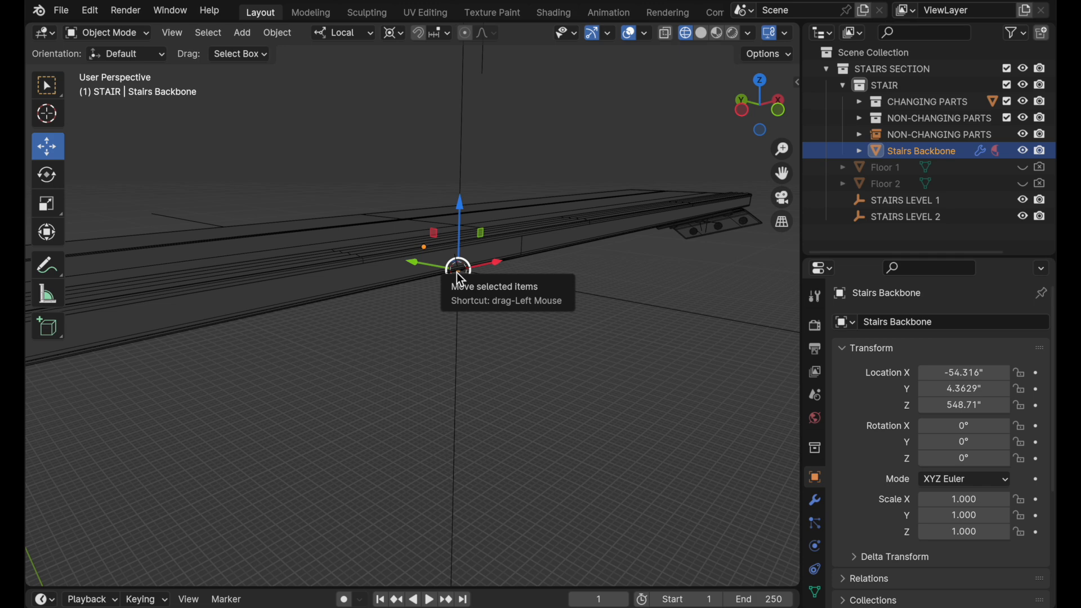
pyautogui.click(278, 33)
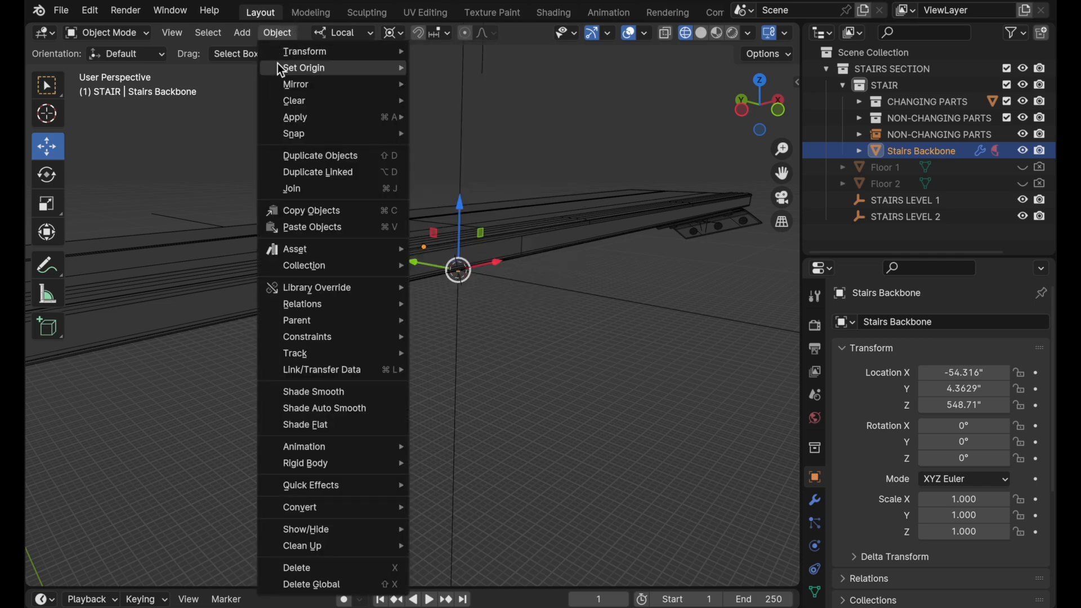
pyautogui.moveTo(279, 67)
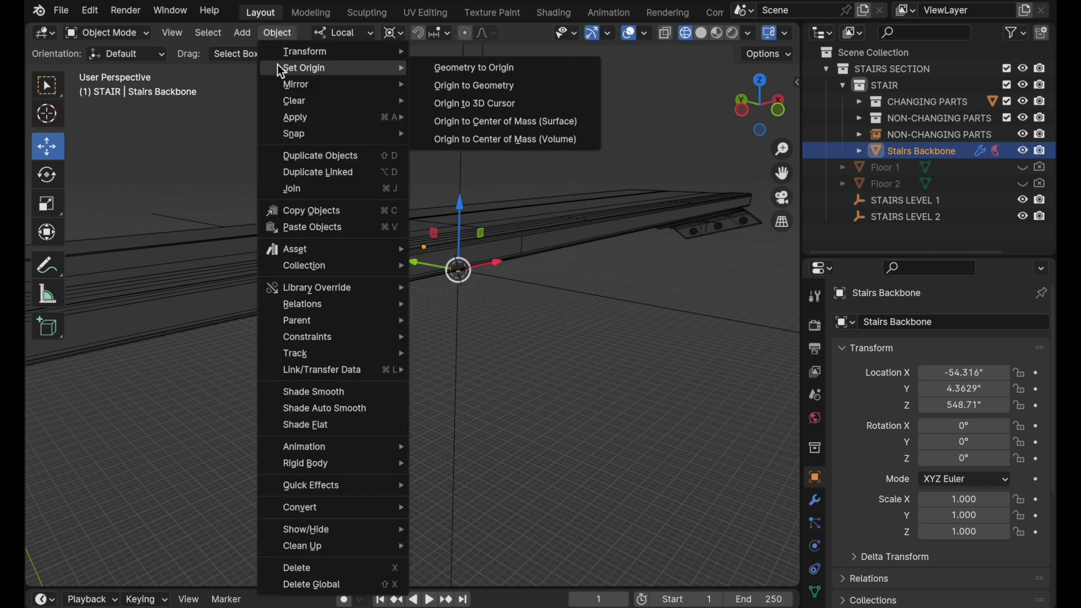
pyautogui.click(501, 87)
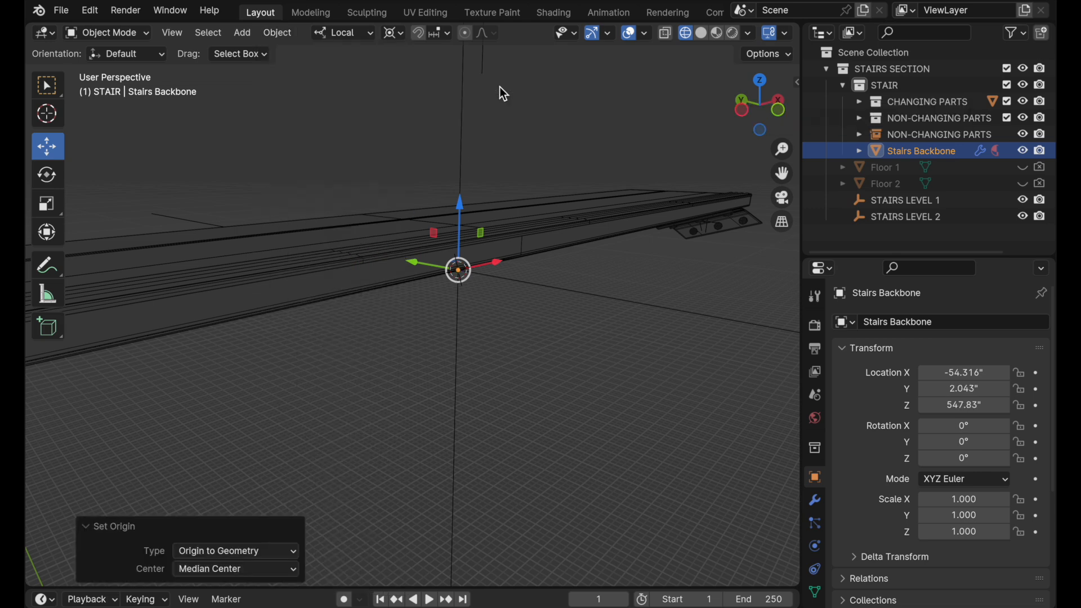
# Move Stairs Backbone up 7.5" along its local Z axis
pyautogui.press('g')
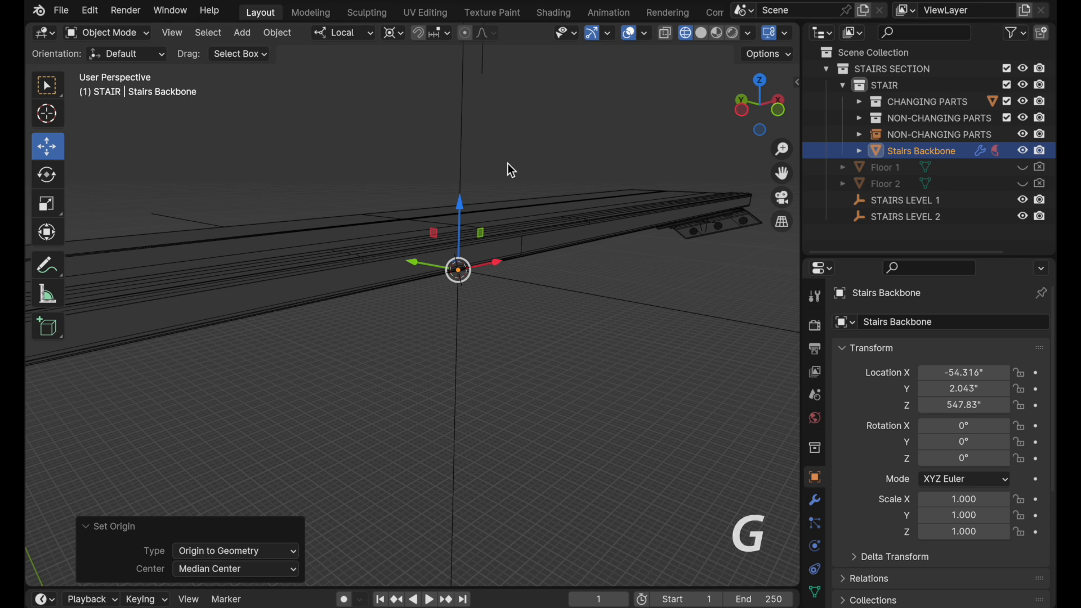
pyautogui.press('z')
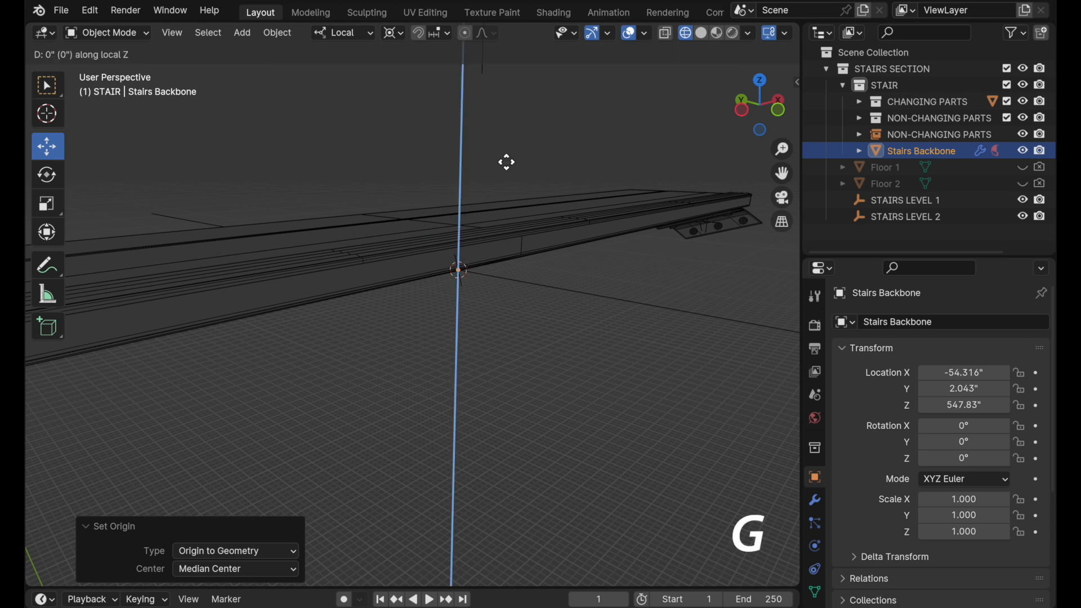
pyautogui.write('7.5')
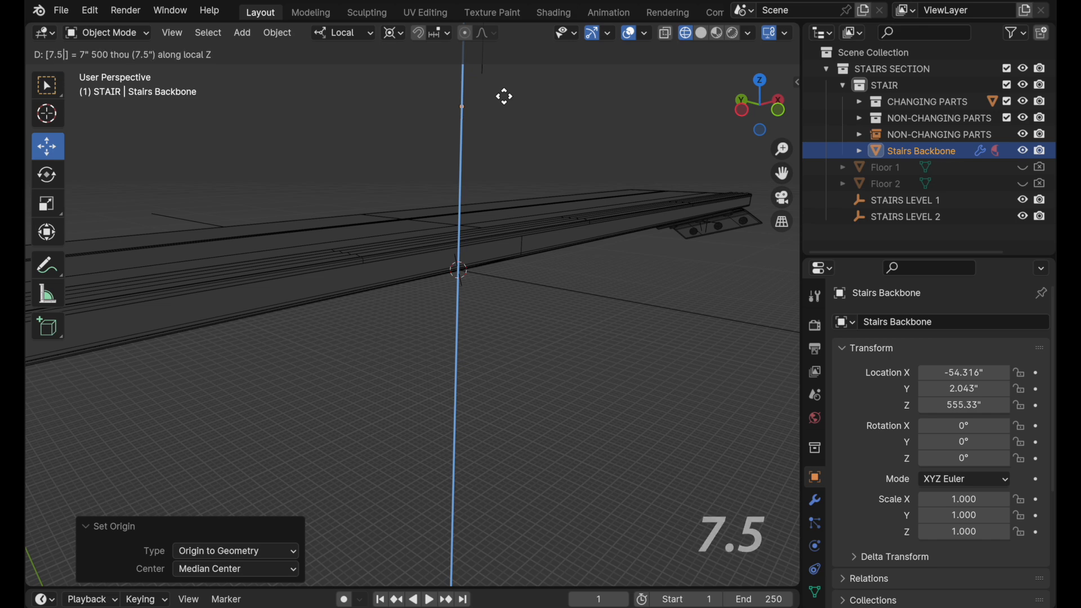
pyautogui.press('Return')
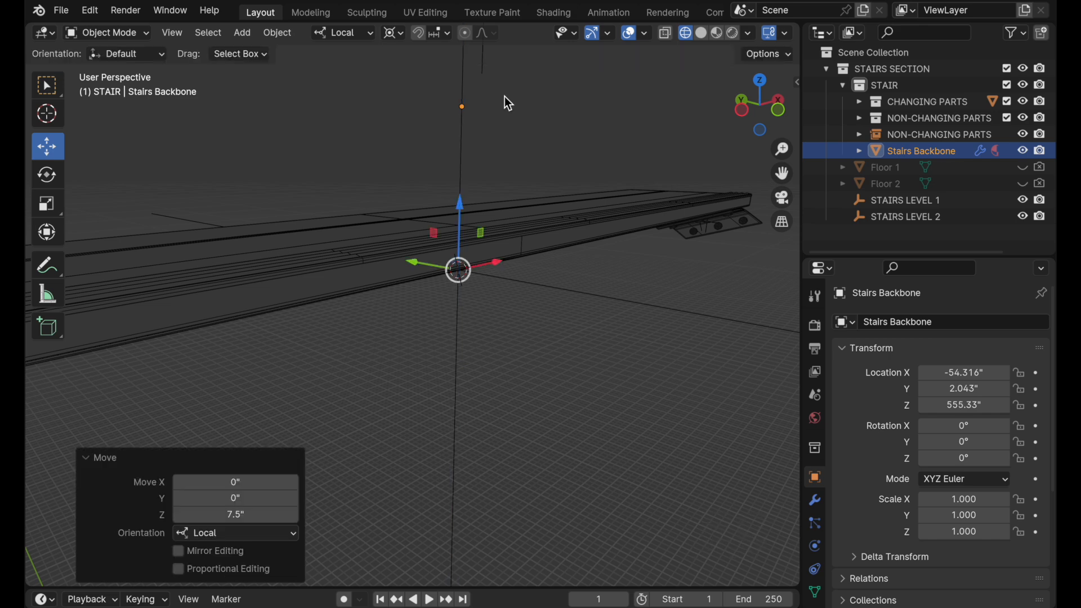
# Switch the transform pivot point to Active Element
pyautogui.moveTo(490, 161); pyautogui.dragTo(509, 179, button='middle')
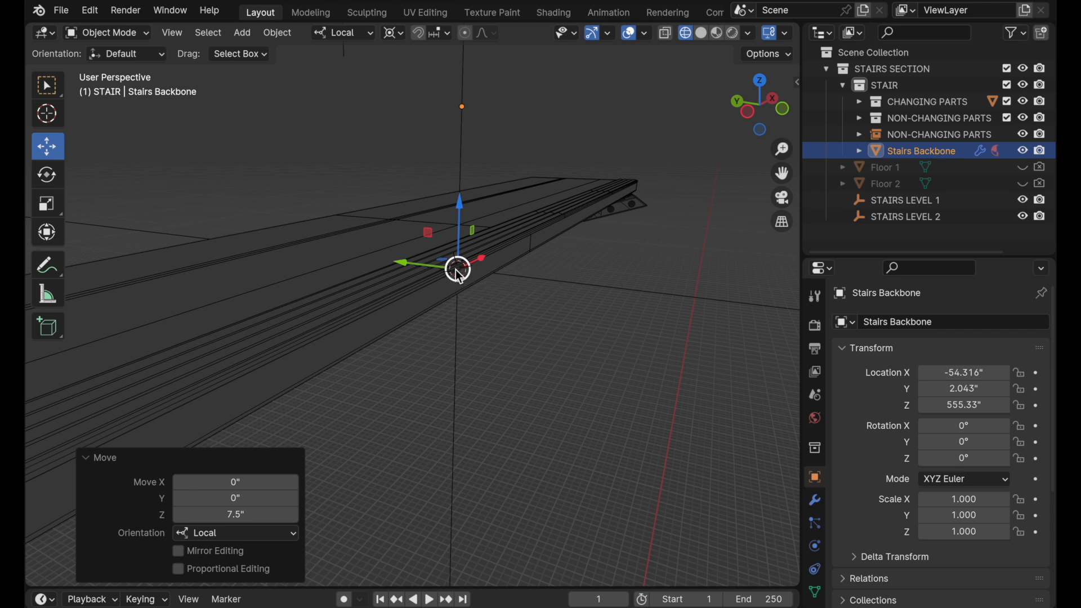
pyautogui.press('.')
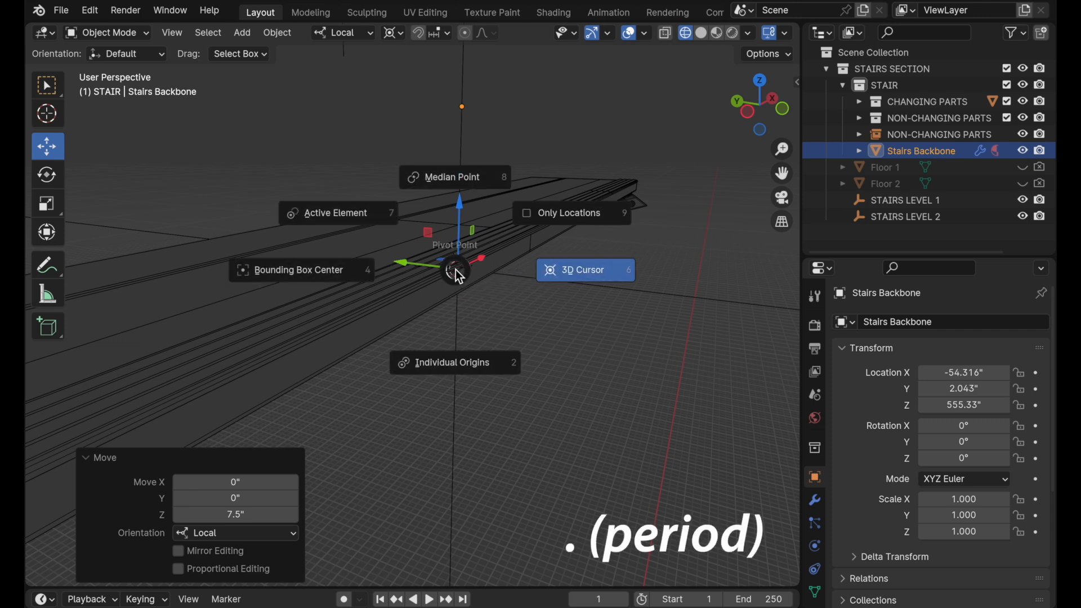
pyautogui.click(354, 217)
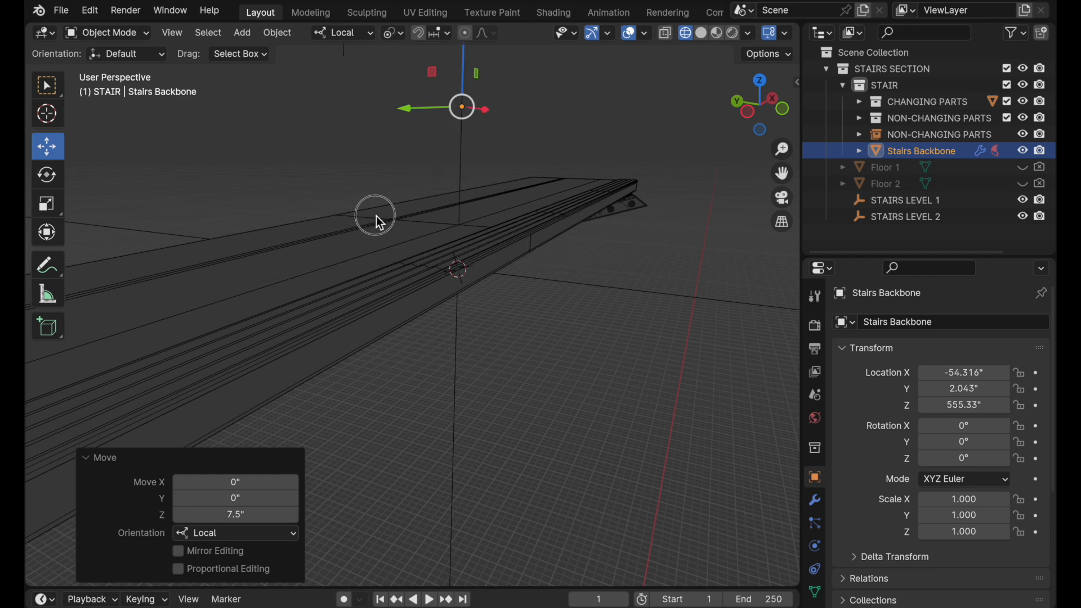
# Move Stairs Backbone 10.5" along its local Y axis
pyautogui.keyDown('shift'); pyautogui.moveTo(367, 216); pyautogui.dragTo(375, 302, button='middle'); pyautogui.keyUp('shift')
pyautogui.press('g')
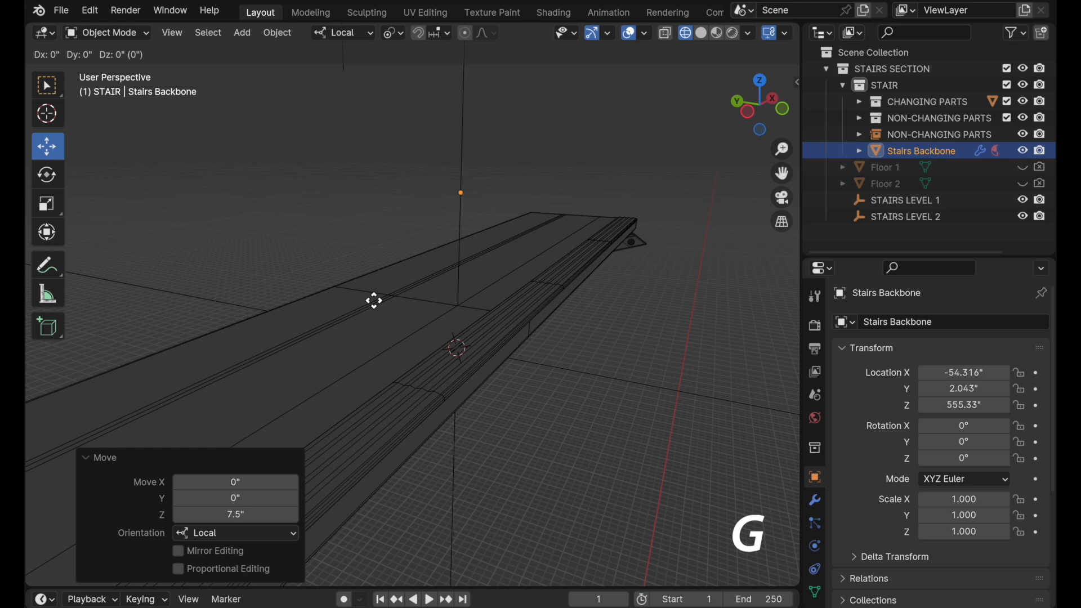
pyautogui.write('y')
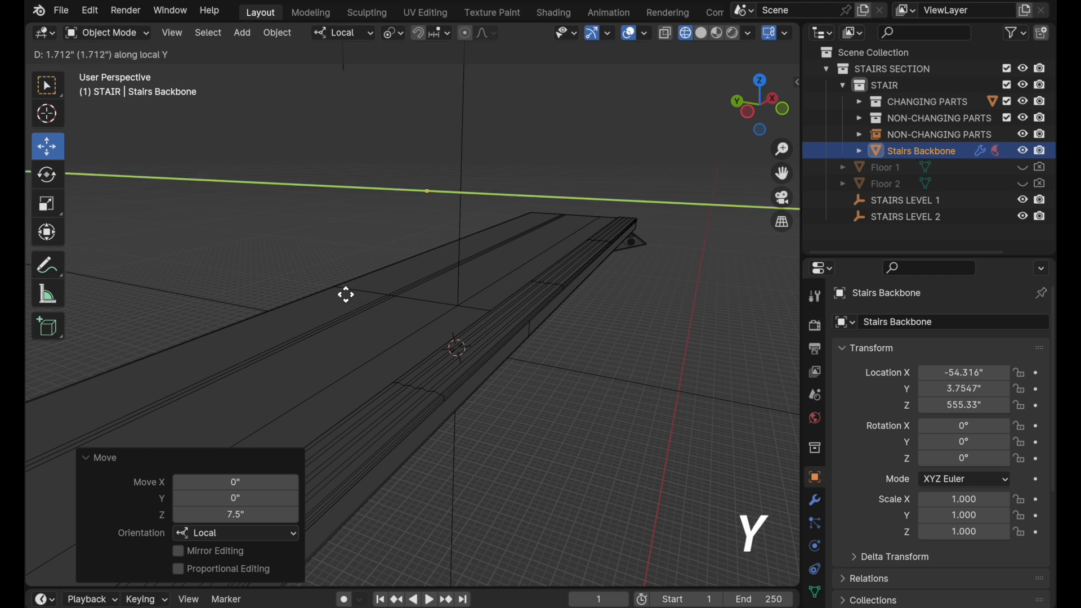
pyautogui.write('10.5')
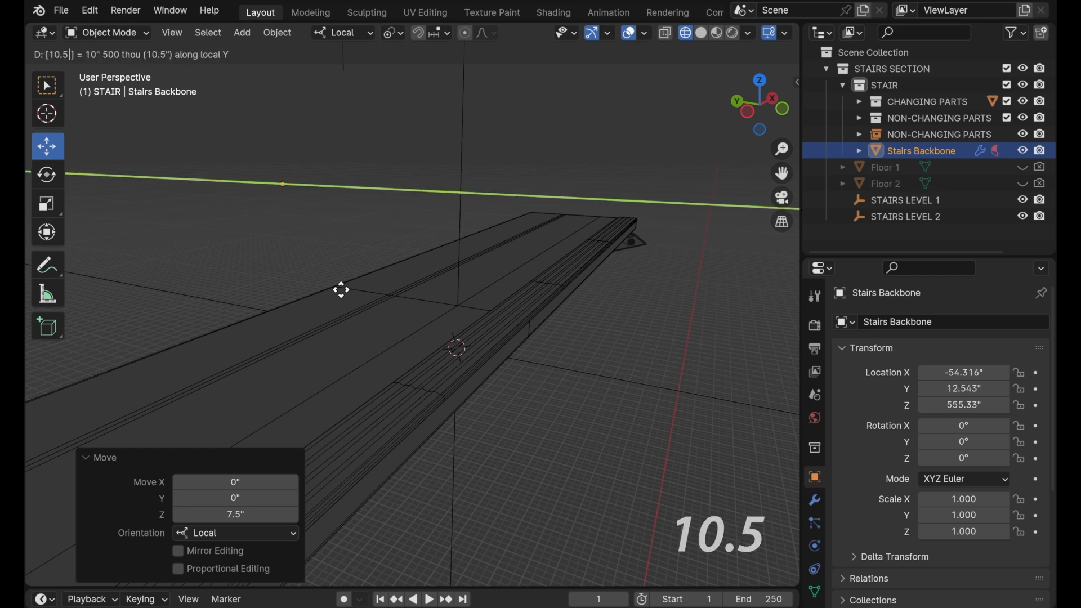
pyautogui.press('Return')
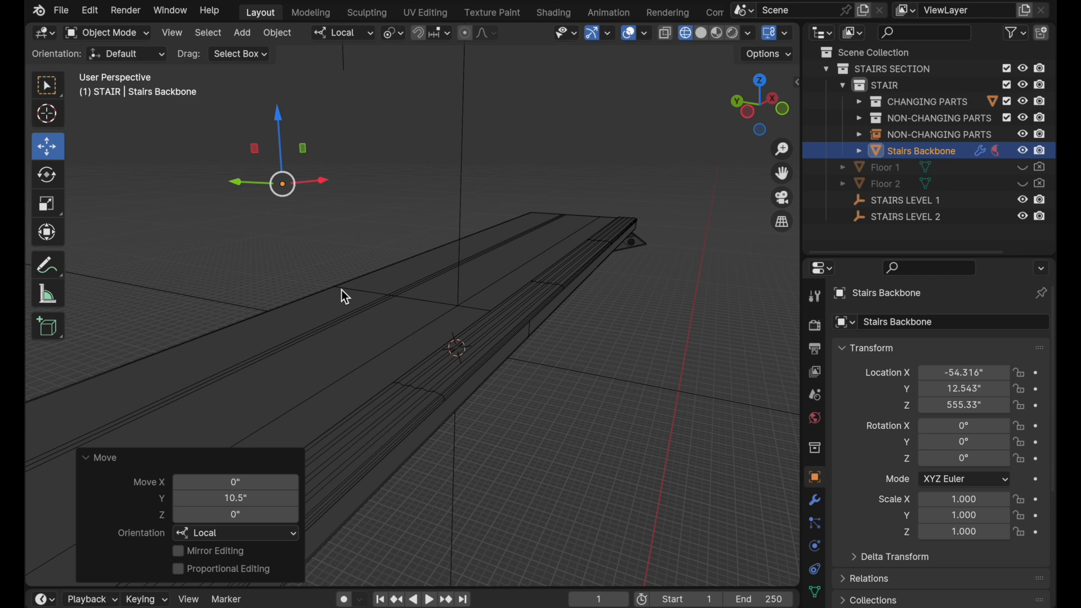
# Remove the Subdivision modifier from Stairs Backbone
pyautogui.moveTo(341, 289); pyautogui.dragTo(393, 261, button='middle')
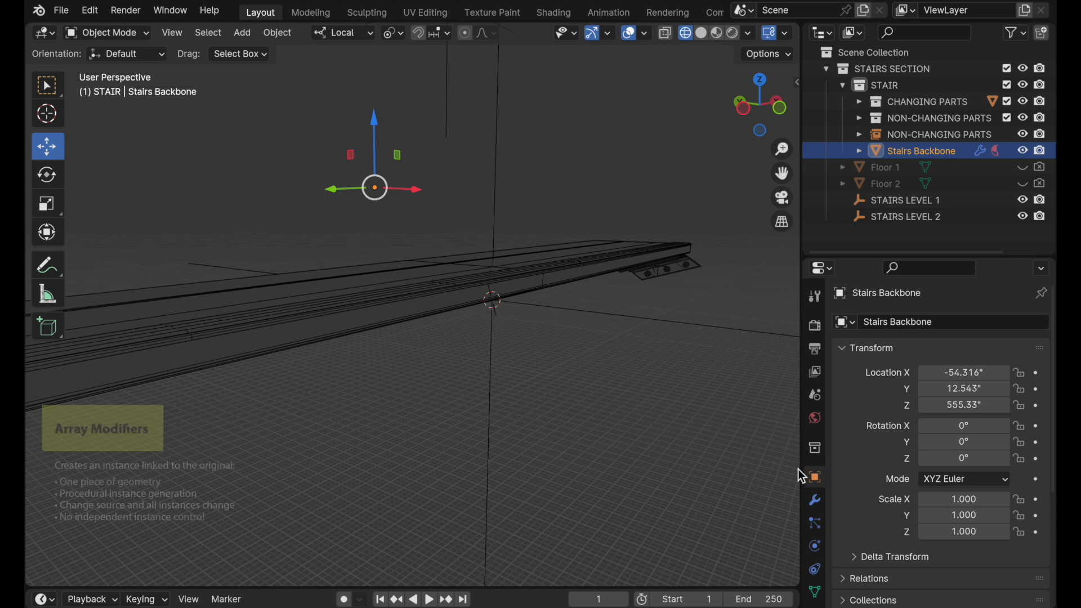
pyautogui.click(813, 501)
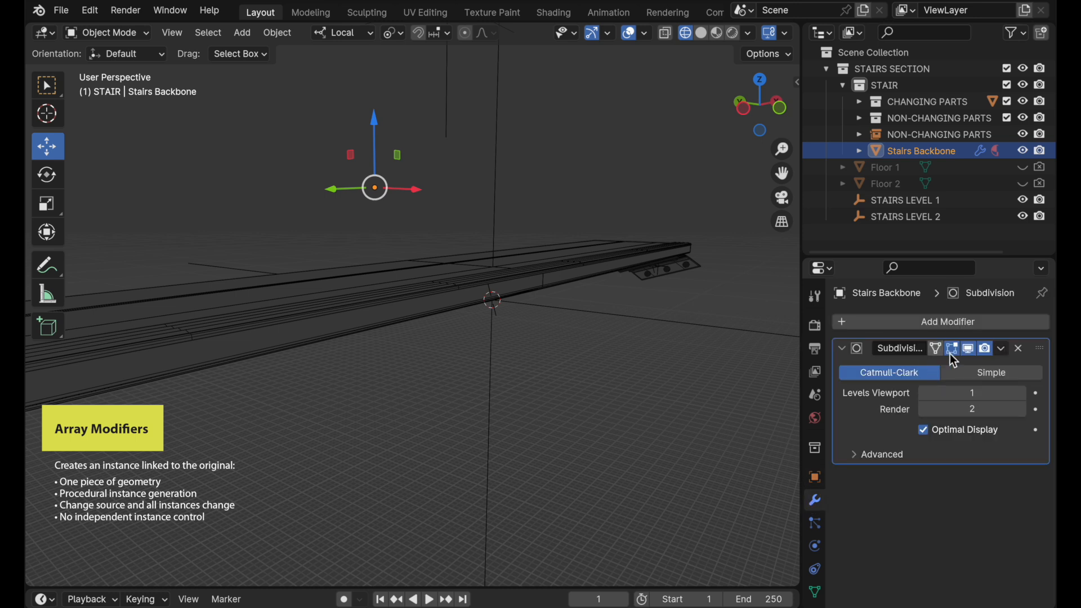
pyautogui.click(1021, 350)
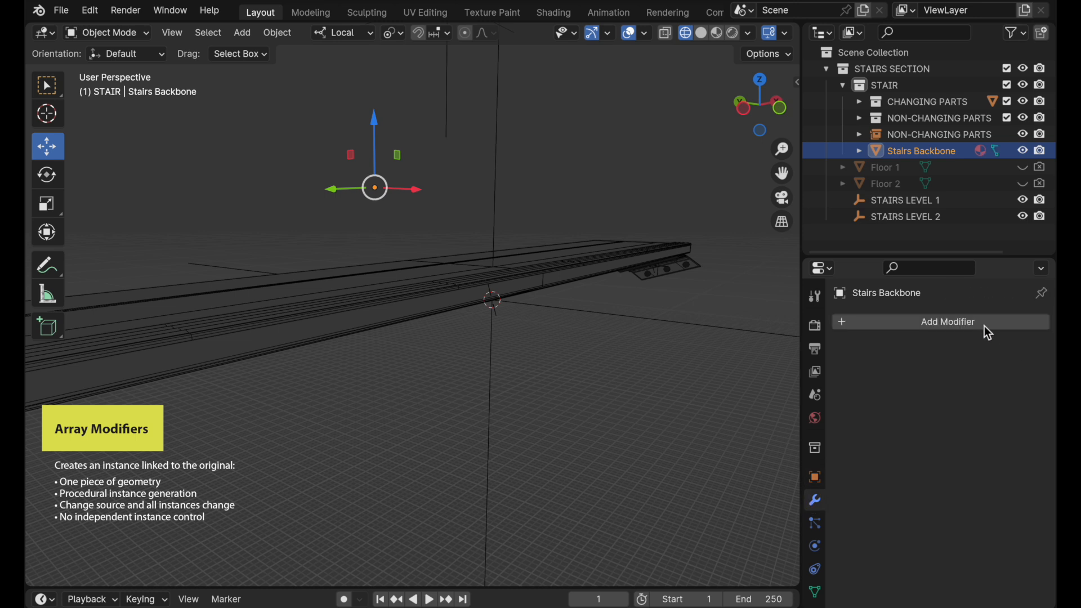
# Add an Array modifier to Stairs Backbone, turning off Relative Offset and enabling Constant Offset
pyautogui.click(954, 318)
pyautogui.moveTo(952, 319)
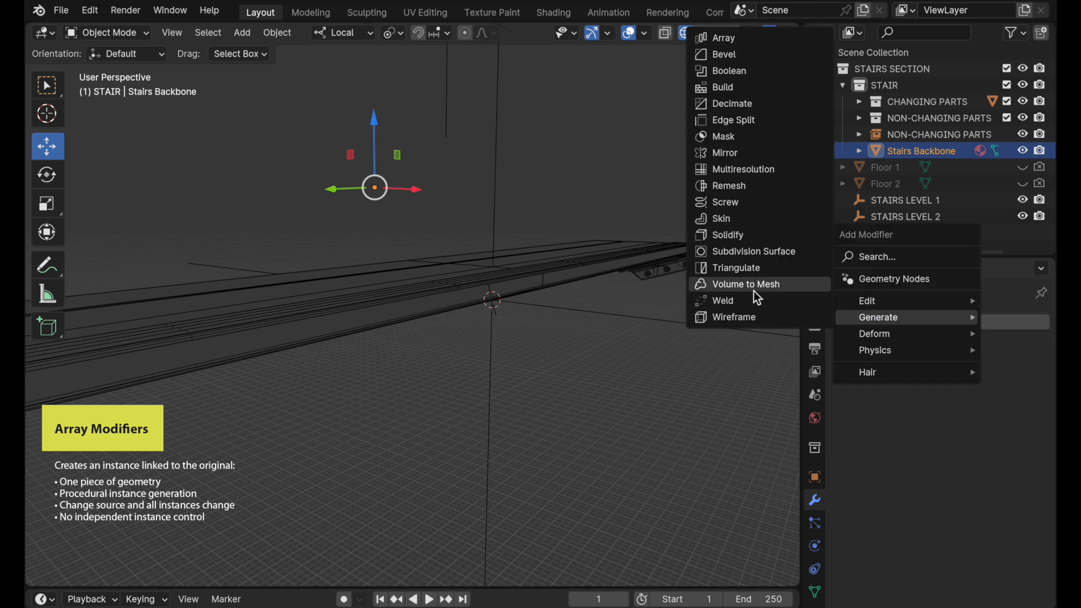
pyautogui.click(771, 38)
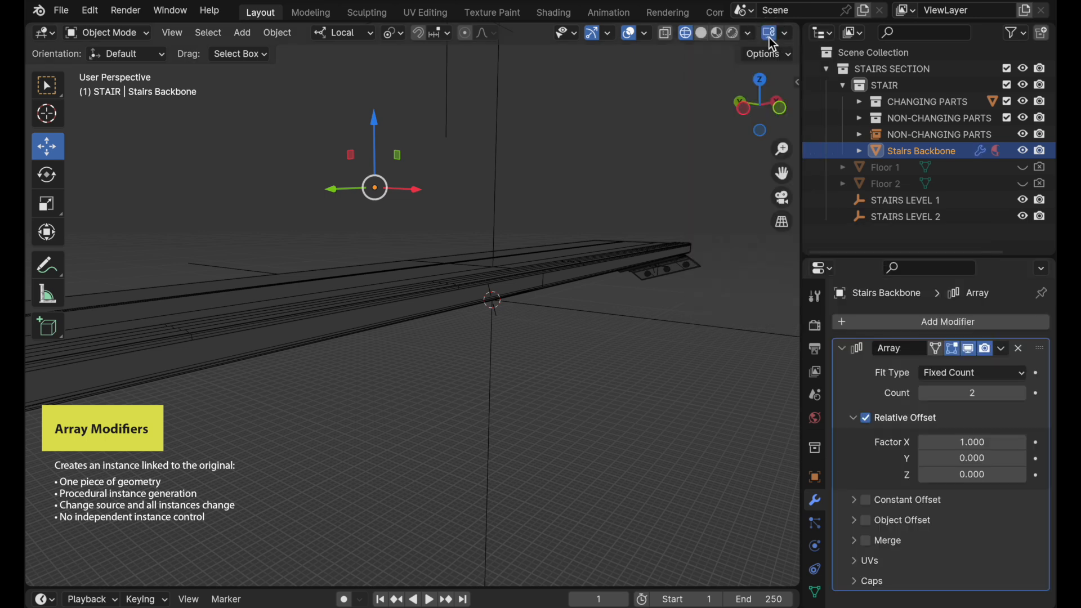
pyautogui.click(867, 420)
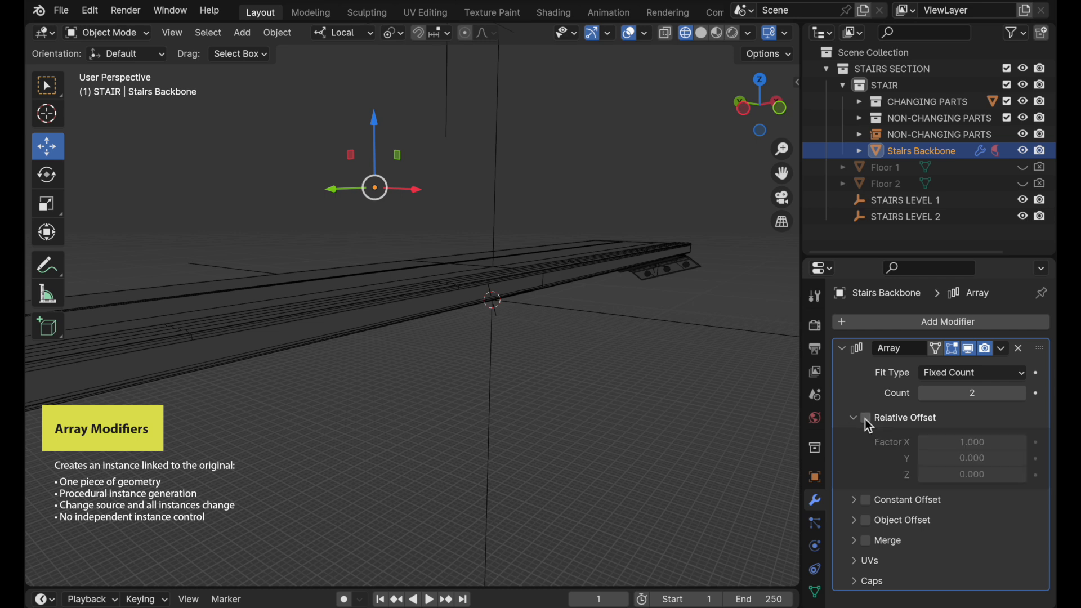
pyautogui.click(854, 419)
pyautogui.click(854, 440)
pyautogui.click(866, 438)
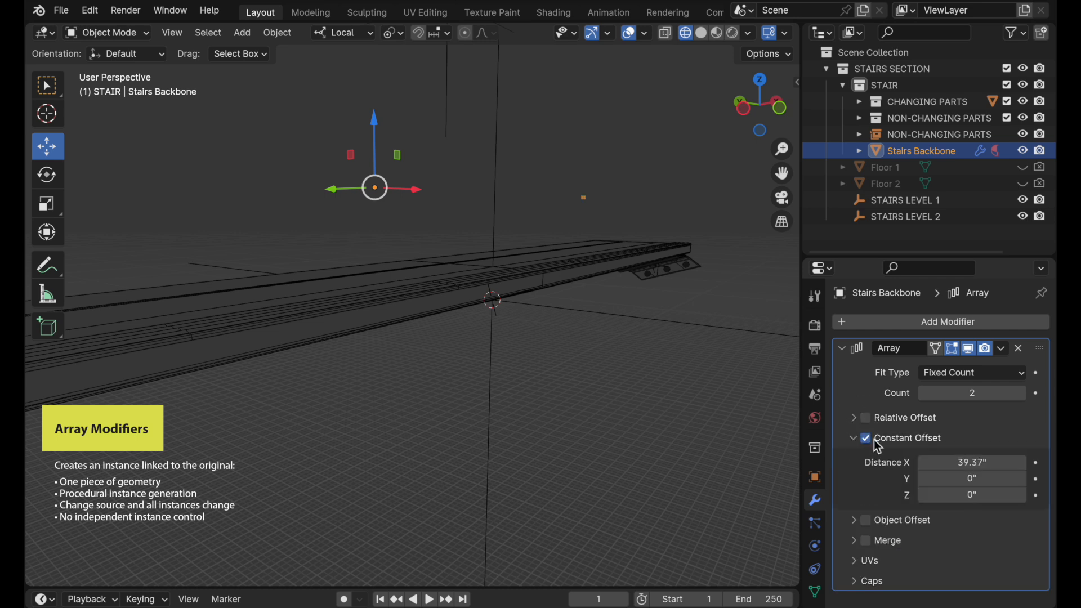
# Set the array's constant offset distances to X 0", Y 10.5" and Z 7.5"
pyautogui.click(963, 464)
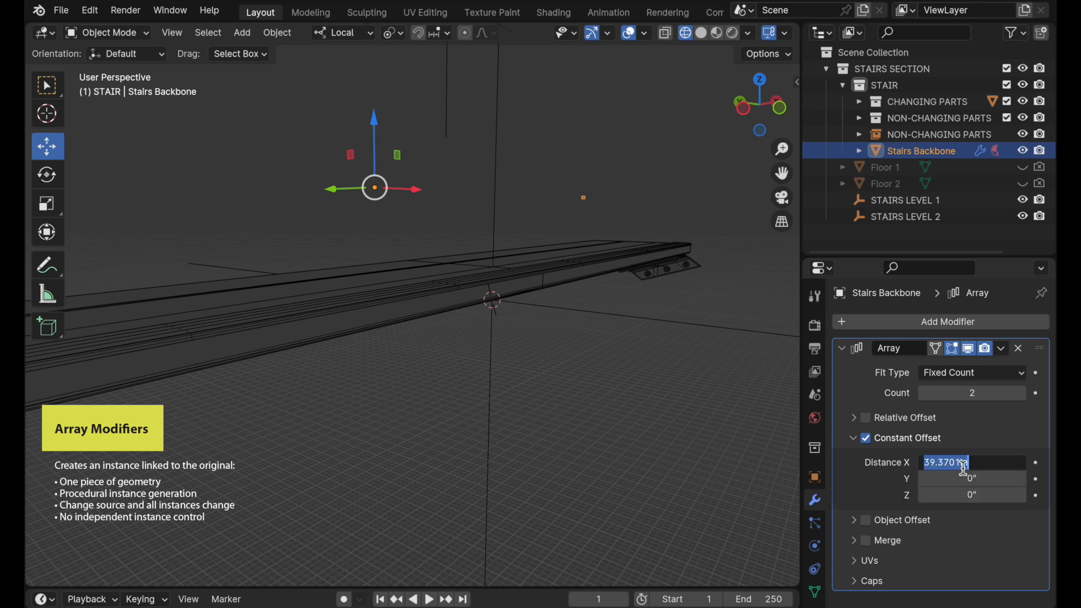
pyautogui.write('0')
pyautogui.press('Tab')
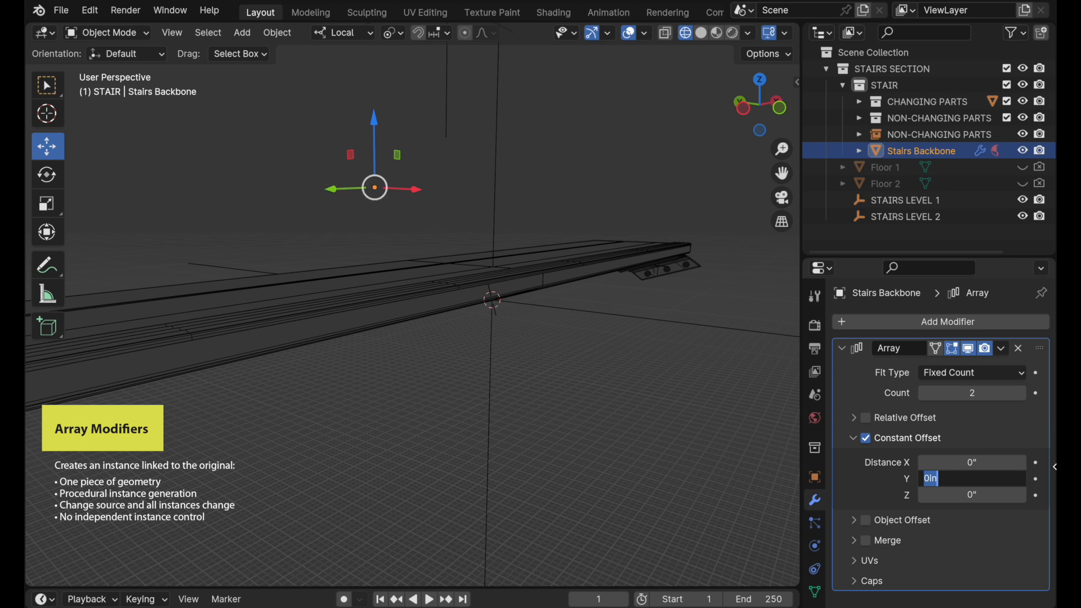
pyautogui.write('10.5')
pyautogui.press('Return')
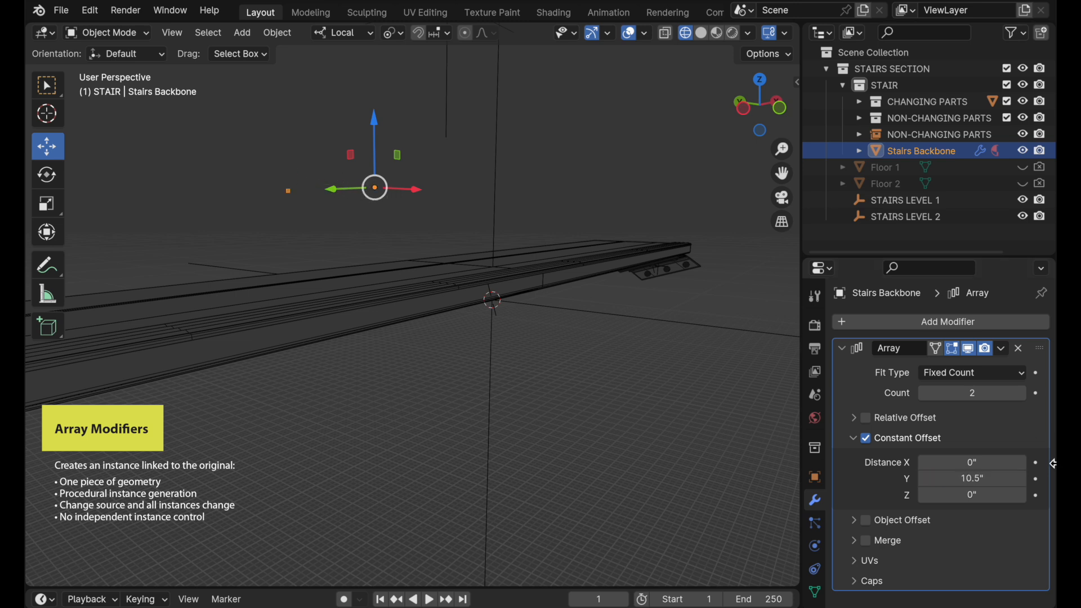
pyautogui.click(979, 498)
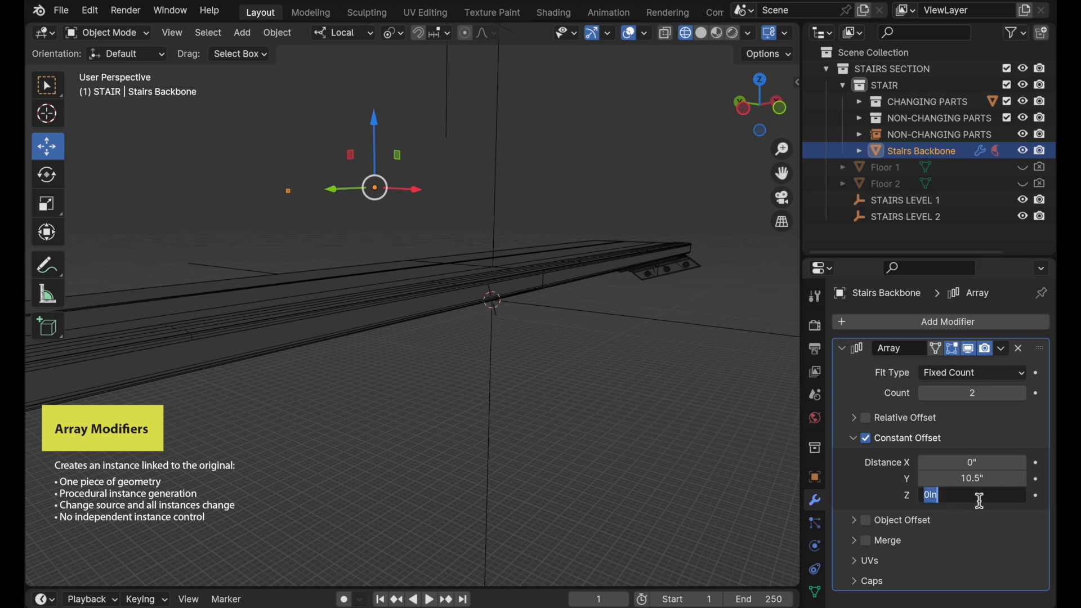
pyautogui.write('7.5')
pyautogui.press('Return')
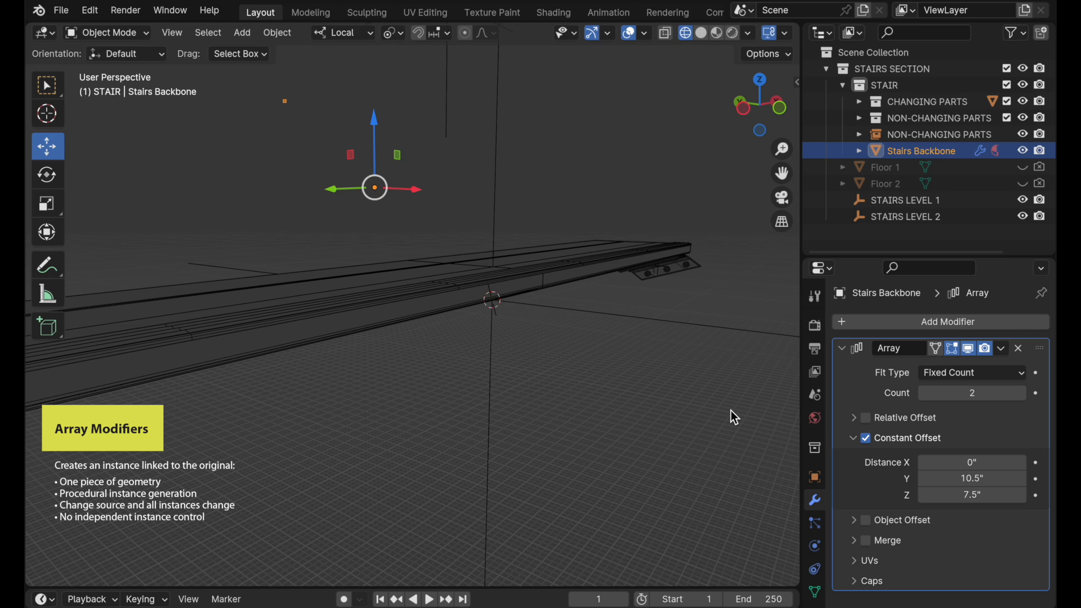
# Make Floor 2 visible in the viewport and enable it for renders
pyautogui.scroll(-8, 450, 180)
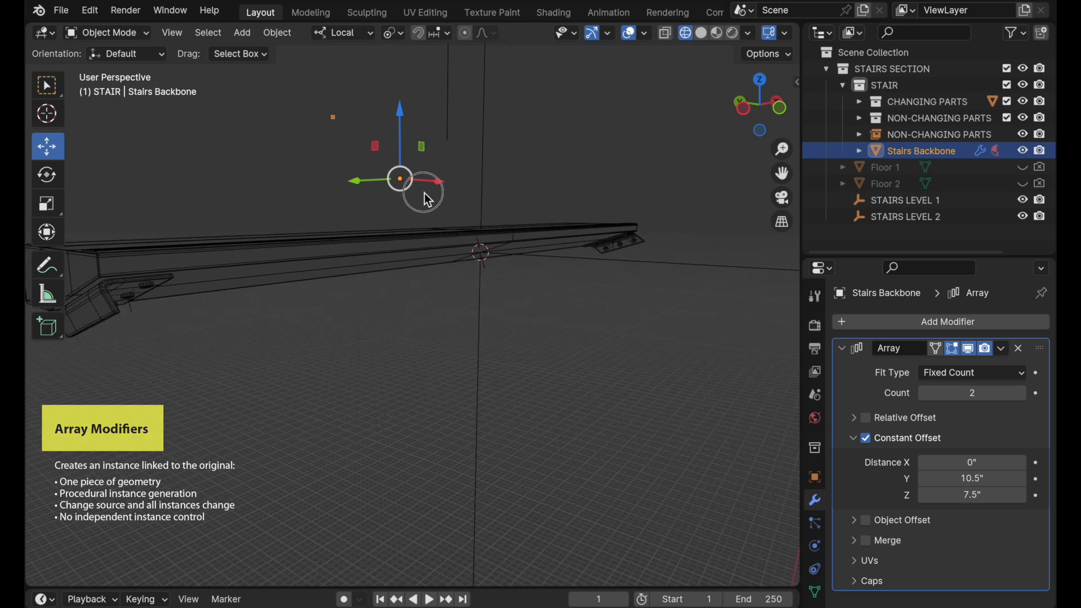
pyautogui.moveTo(383, 245); pyautogui.dragTo(540, 331, button='middle')
pyautogui.scroll(5, 508, 303)
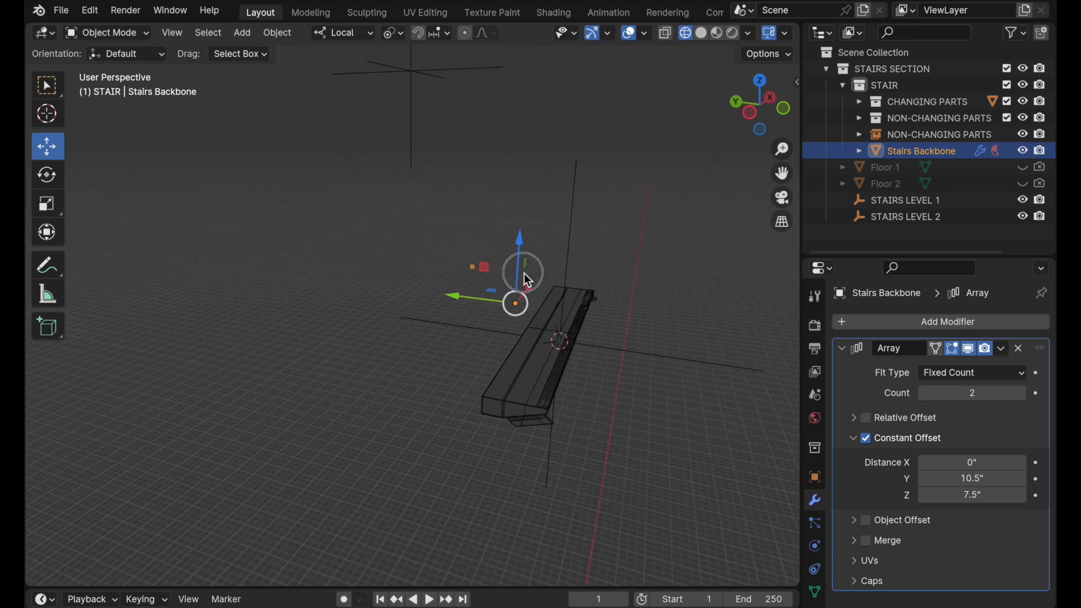
pyautogui.scroll(-5, 562, 221)
pyautogui.moveTo(466, 304); pyautogui.dragTo(448, 400, button='middle')
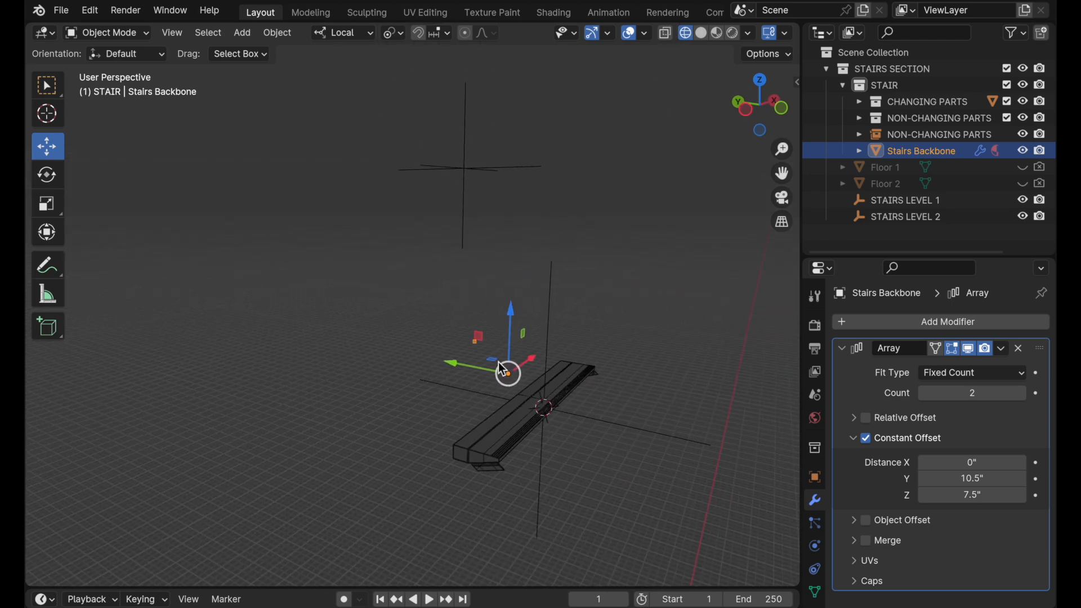
pyautogui.click(1023, 185)
pyautogui.click(1042, 184)
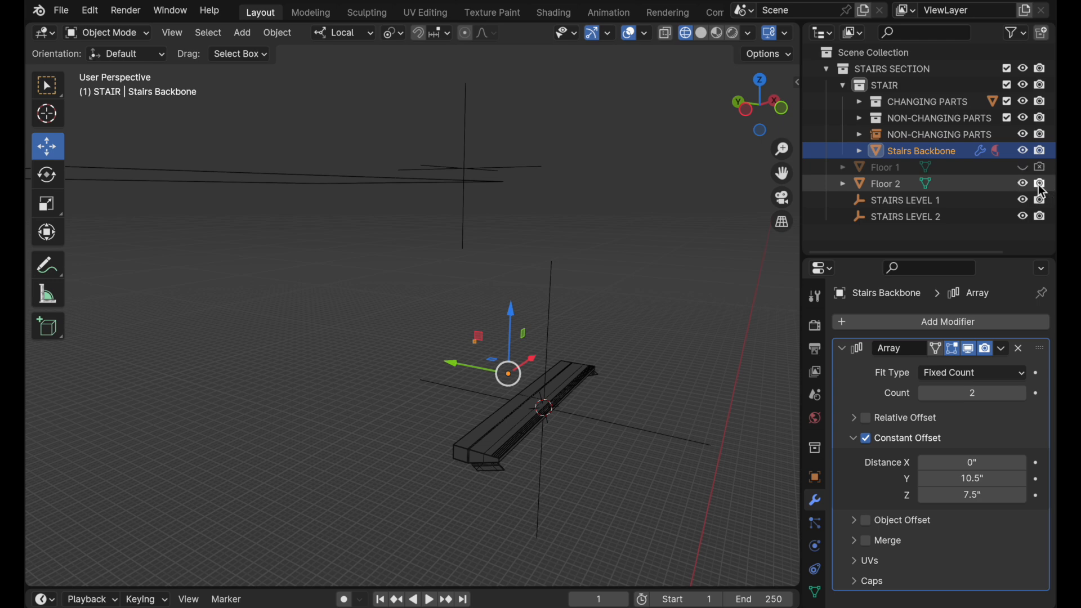
pyautogui.moveTo(573, 288); pyautogui.dragTo(624, 353, button='middle')
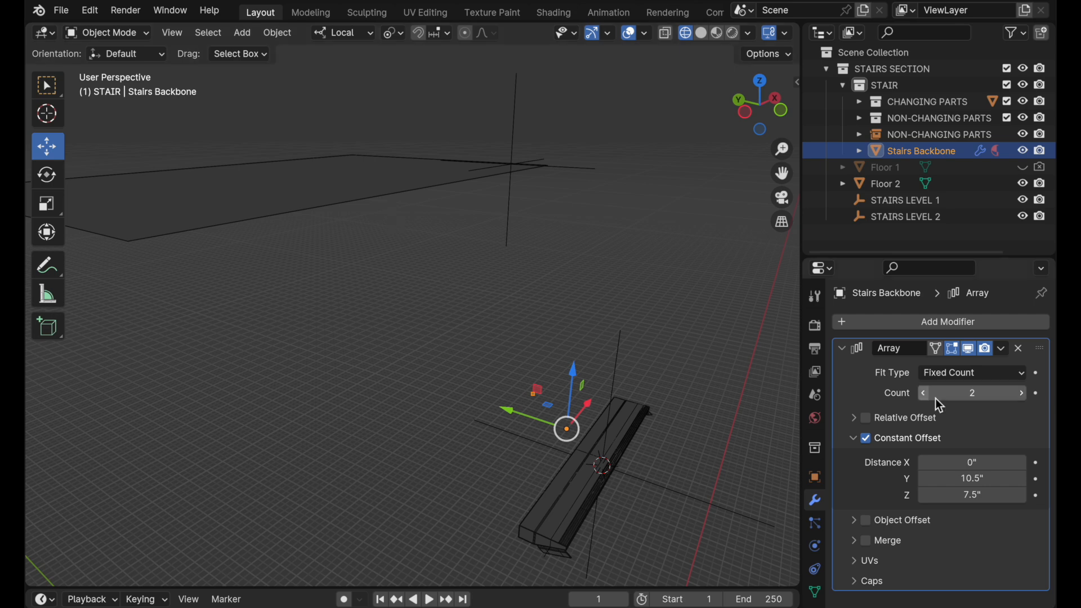
# Set the Stairs Backbone array count to 8
pyautogui.click(973, 395)
pyautogui.write('8')
pyautogui.press('Return')
pyautogui.moveTo(437, 262); pyautogui.dragTo(495, 334, button='middle')
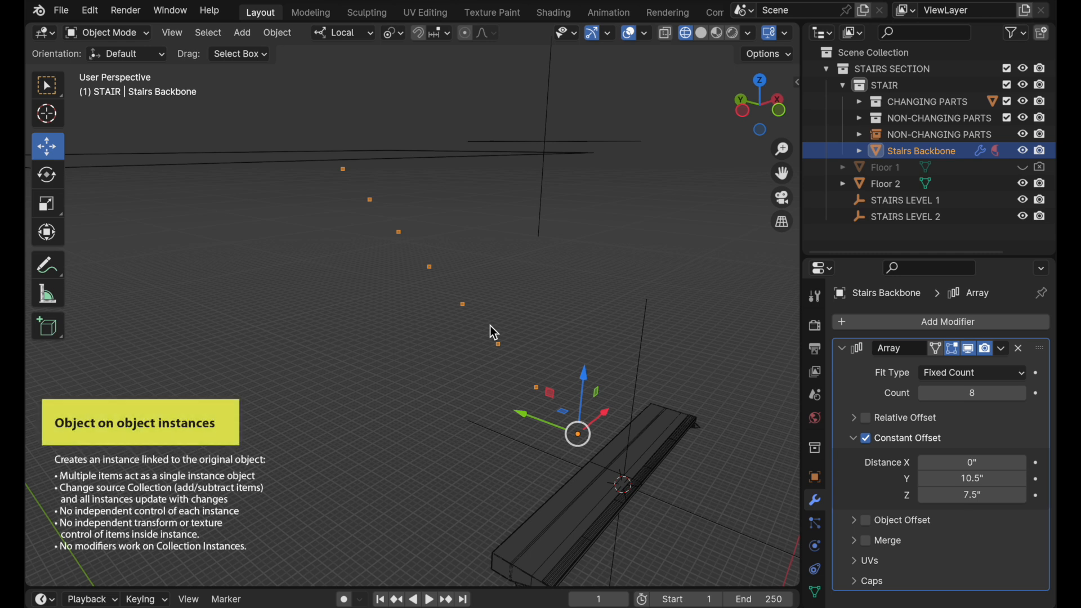
# Snap the 3D cursor to Stairs Backbone, and snap the NON-CHANGING PARTS collection instance to the cursor
pyautogui.moveTo(661, 498); pyautogui.dragTo(600, 370, button='middle')
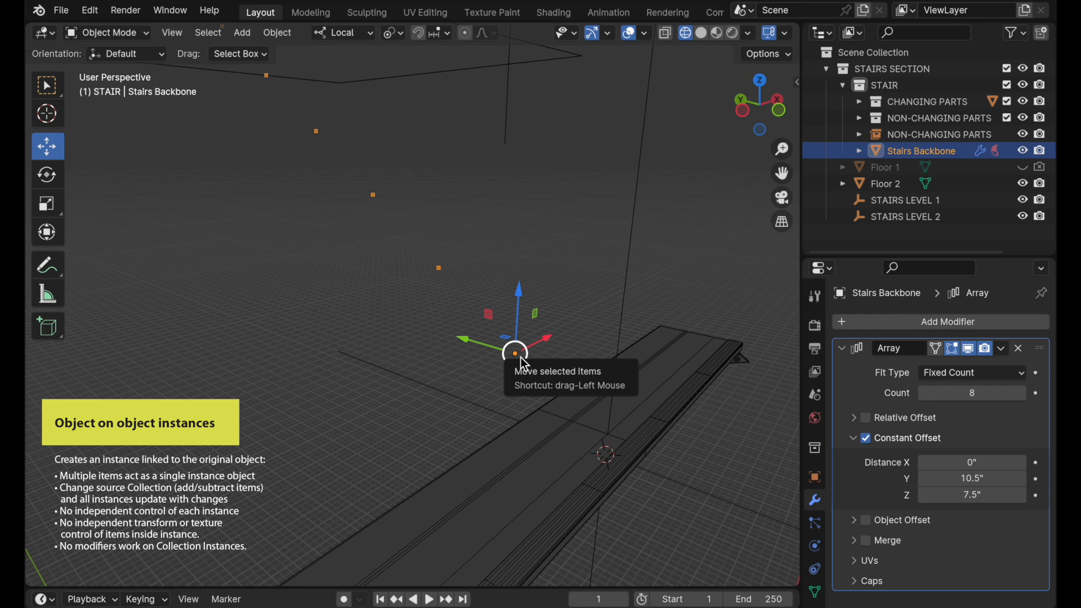
pyautogui.hotkey('shift', 's')
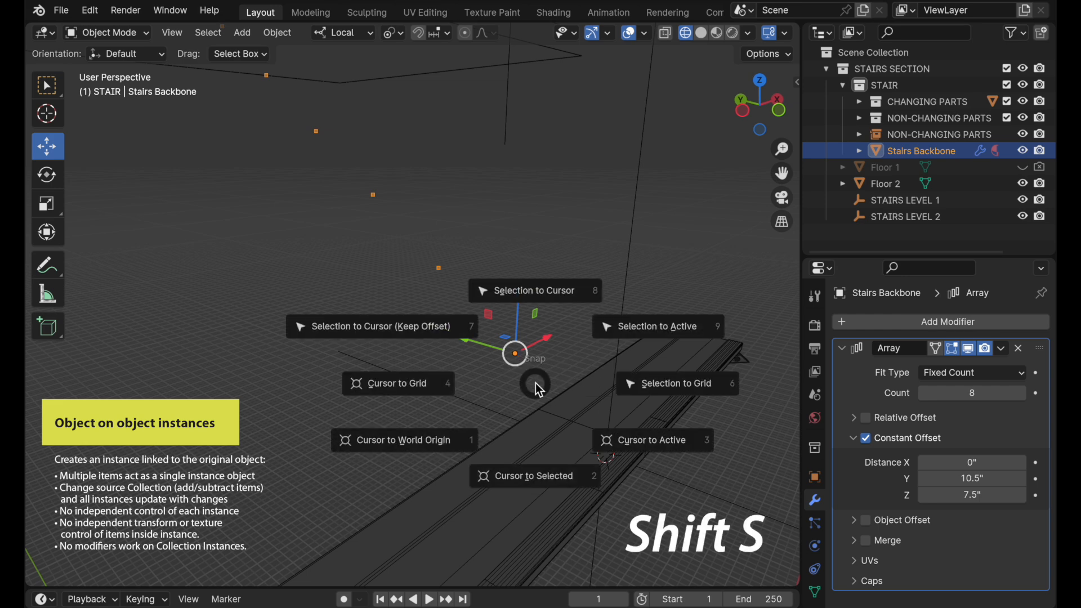
pyautogui.click(539, 476)
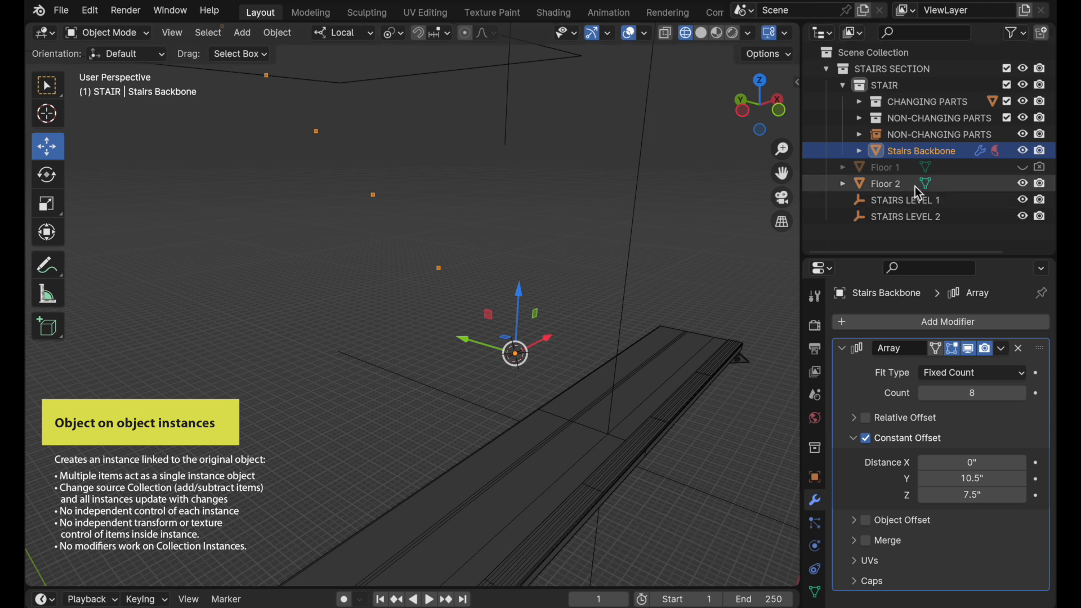
pyautogui.click(929, 133)
pyautogui.hotkey('shift', 's')
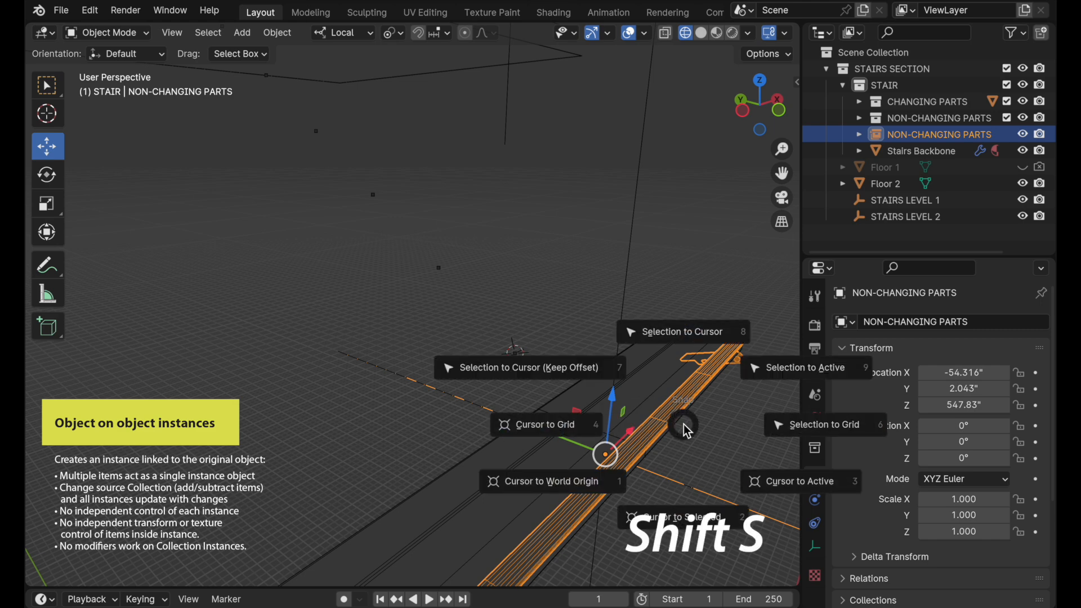
pyautogui.click(682, 338)
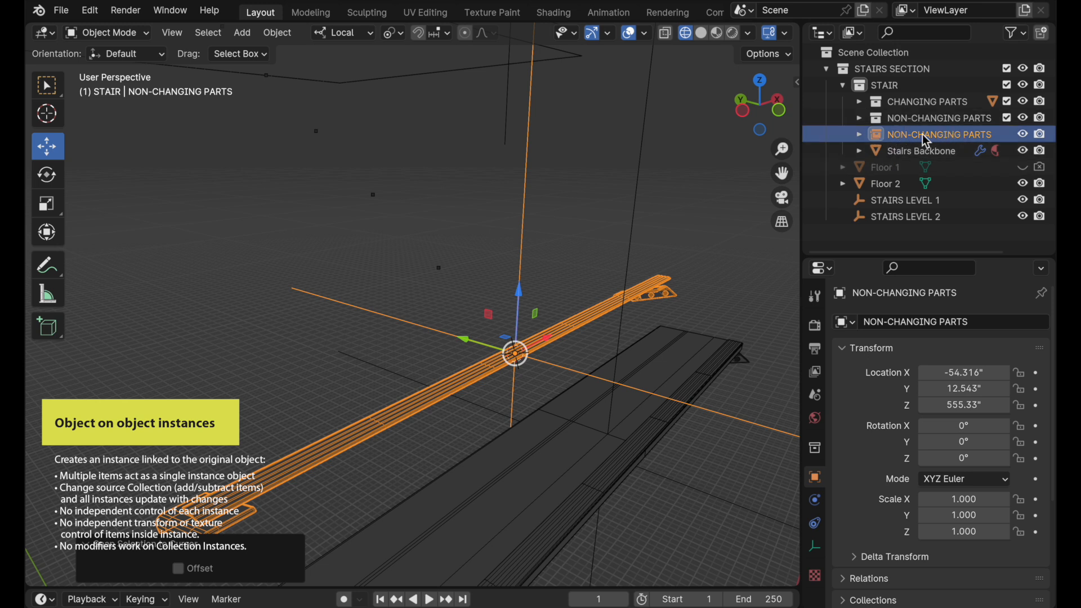
# Parent the NON-CHANGING PARTS instance to Stairs Backbone and set the backbone's instancing to Vertices
pyautogui.press('shift')
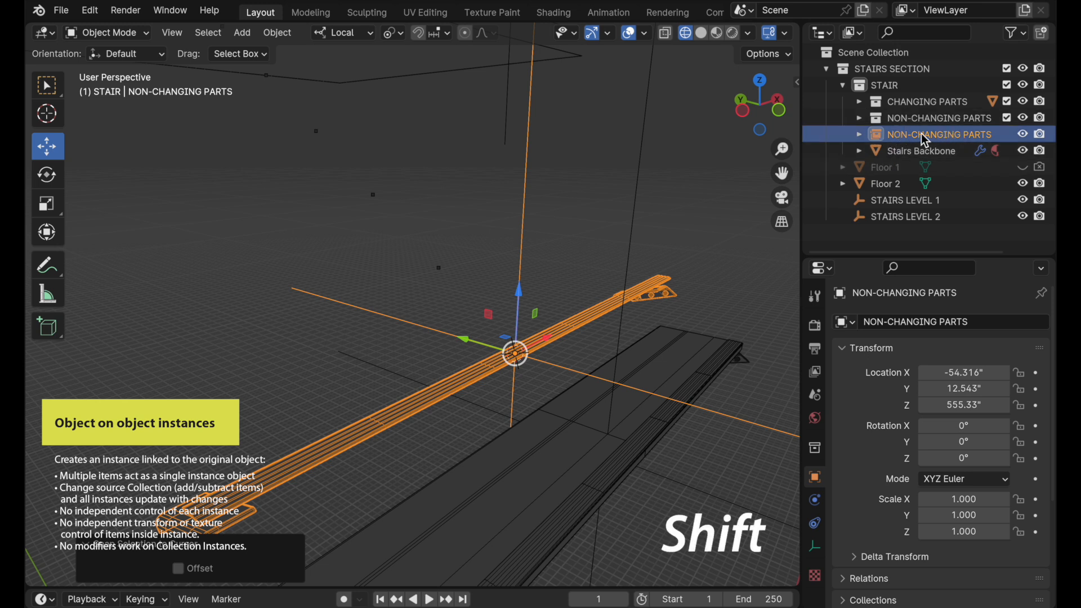
pyautogui.keyDown('shift'); pyautogui.moveTo(927, 141); pyautogui.dragTo(926, 156); pyautogui.keyUp('shift')
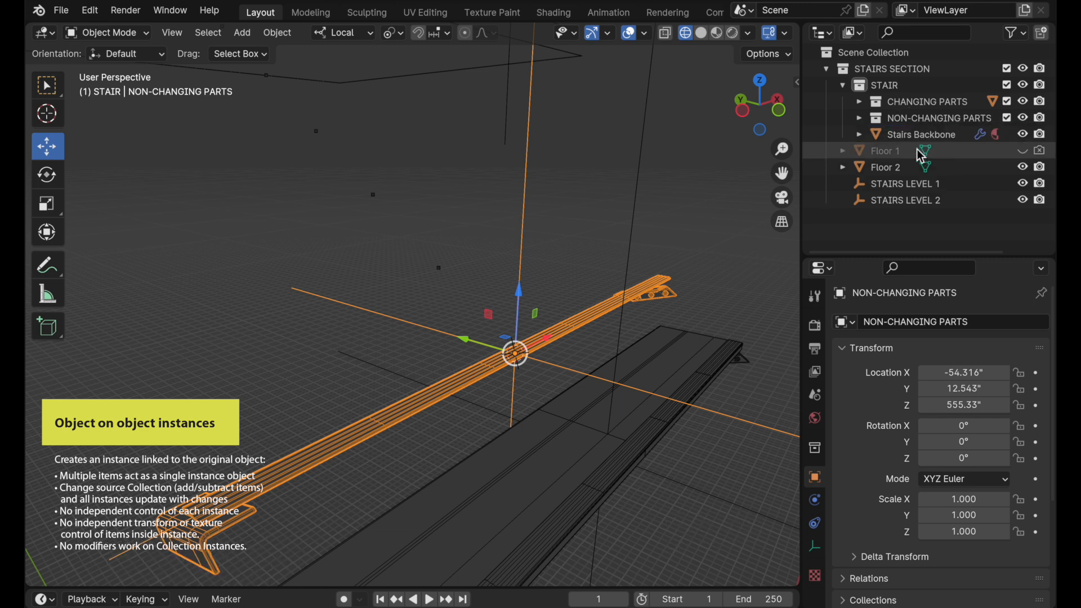
pyautogui.click(874, 136)
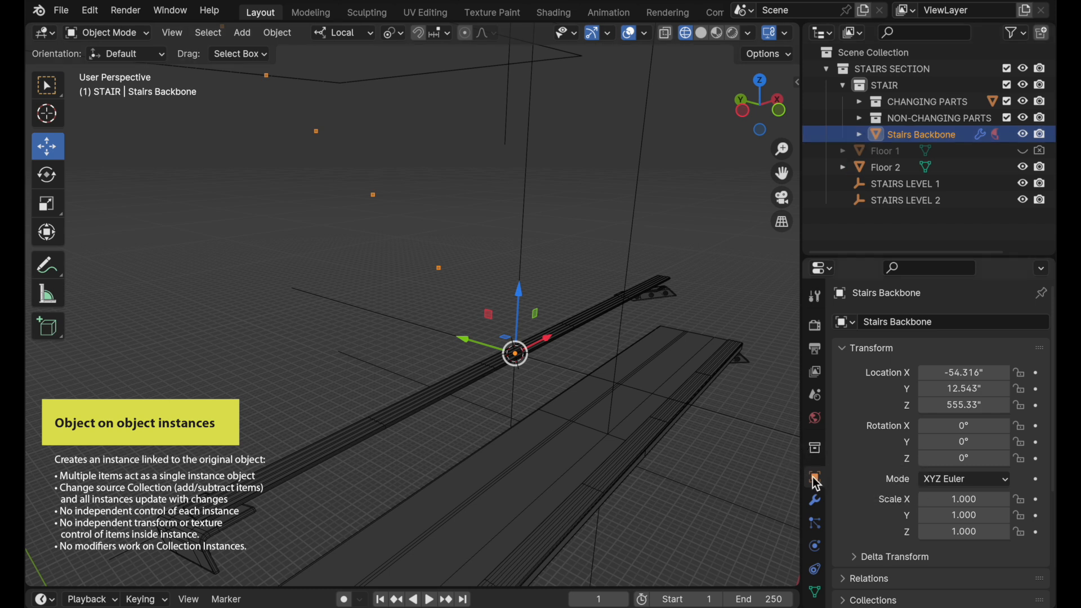
pyautogui.scroll(-6, 864, 484)
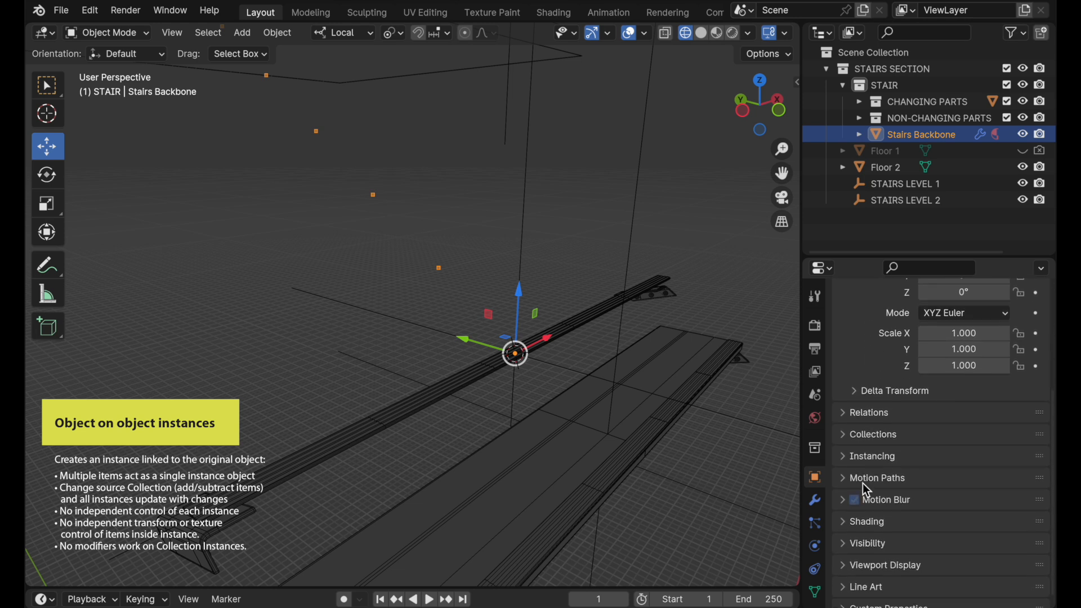
pyautogui.click(840, 457)
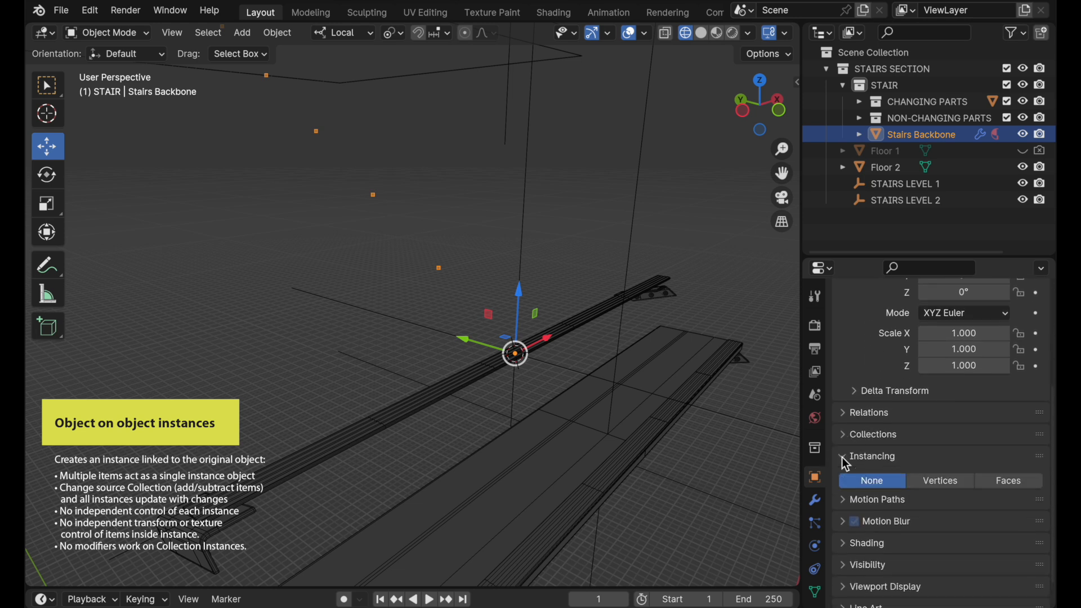
pyautogui.click(942, 479)
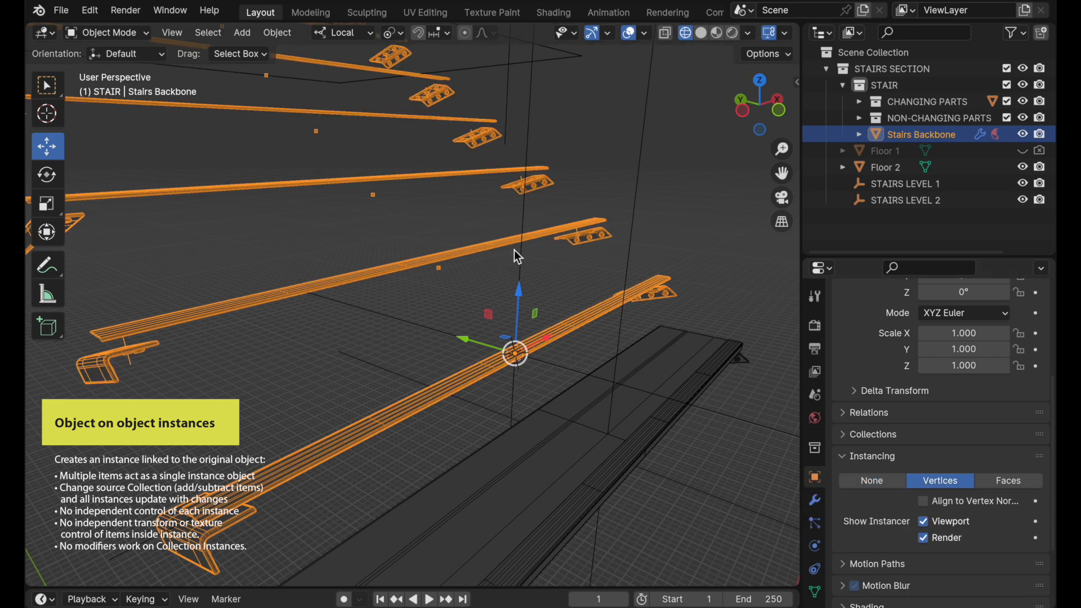
pyautogui.scroll(-4, 507, 257)
pyautogui.keyDown('shift'); pyautogui.moveTo(461, 296); pyautogui.dragTo(521, 387, button='middle'); pyautogui.keyUp('shift')
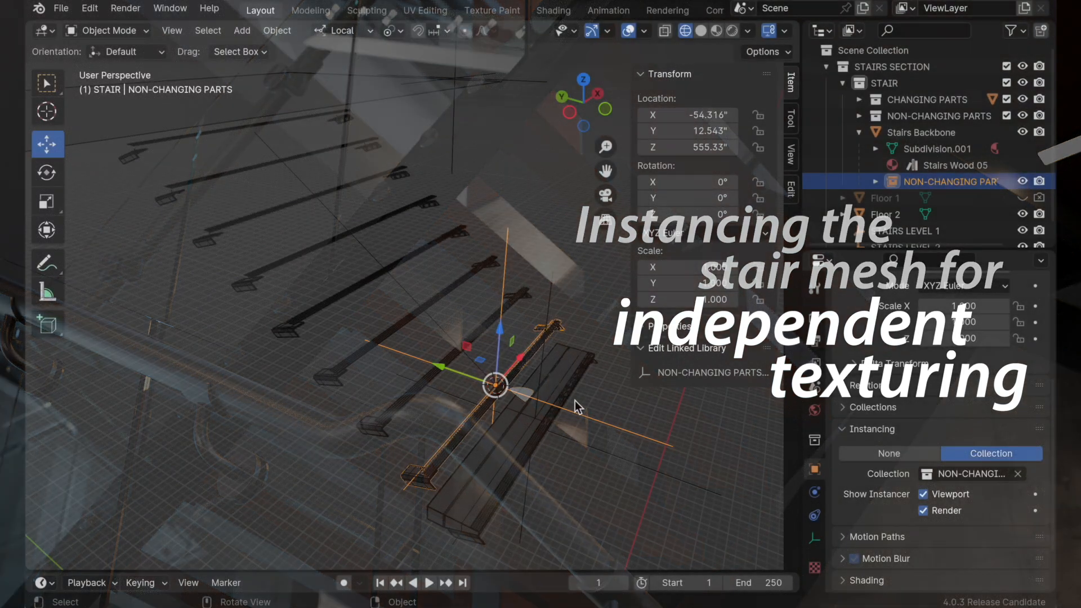
# Select Step.000, display its material settings, and view the step closely in Material Preview shading
pyautogui.click(572, 370)
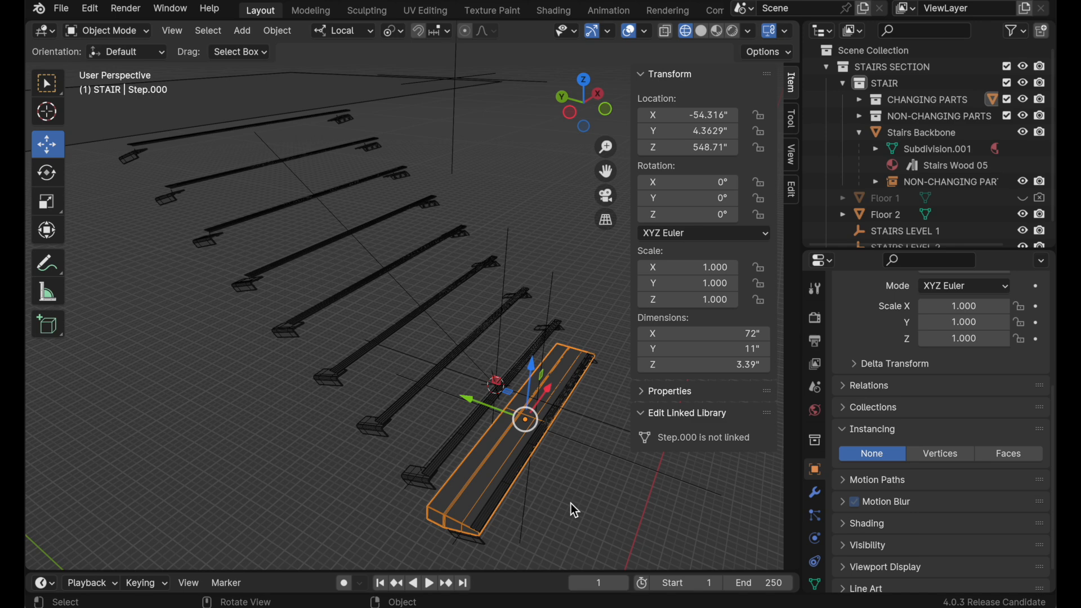
pyautogui.scroll(-3, 814, 560)
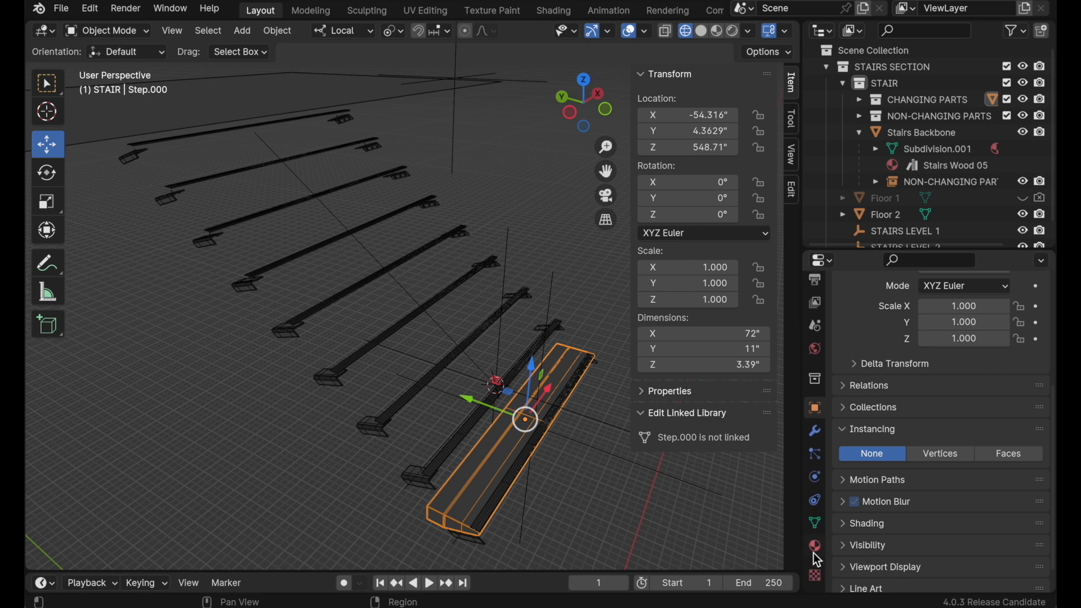
pyautogui.click(813, 552)
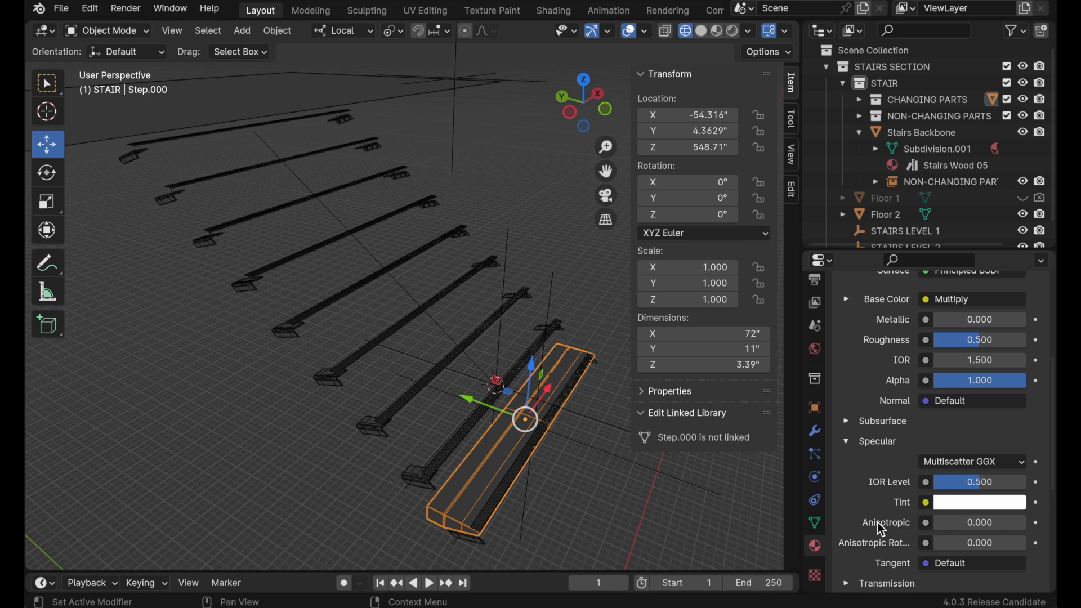
pyautogui.scroll(8, 877, 522)
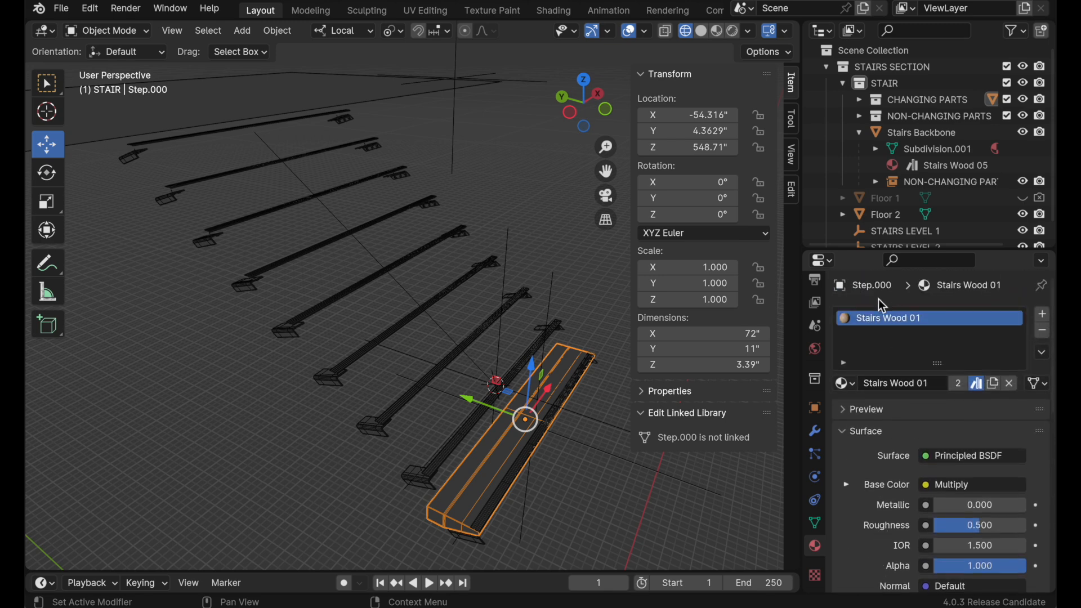
pyautogui.click(719, 32)
pyautogui.moveTo(573, 469); pyautogui.dragTo(492, 368, button='middle')
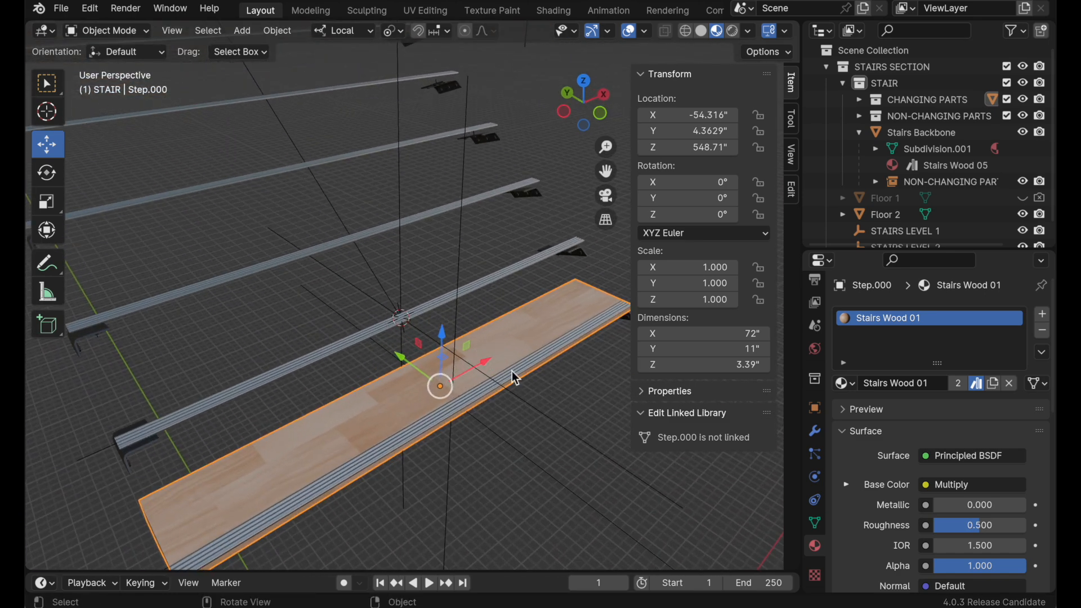
# Link Step.000's material slot to Object instead of Data
pyautogui.click(1044, 387)
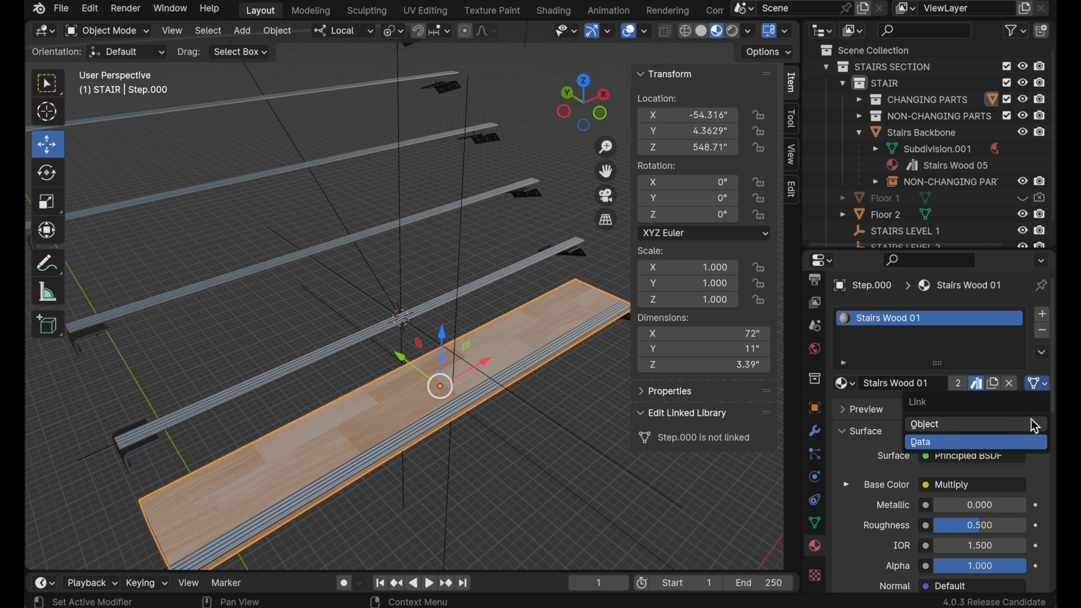
pyautogui.click(1029, 442)
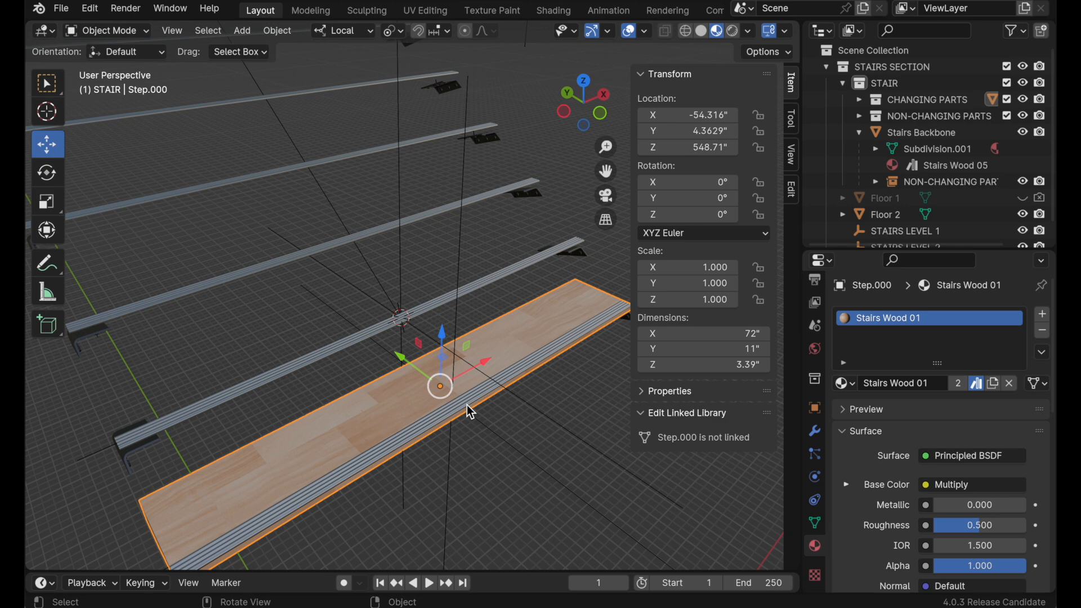
pyautogui.click(1040, 388)
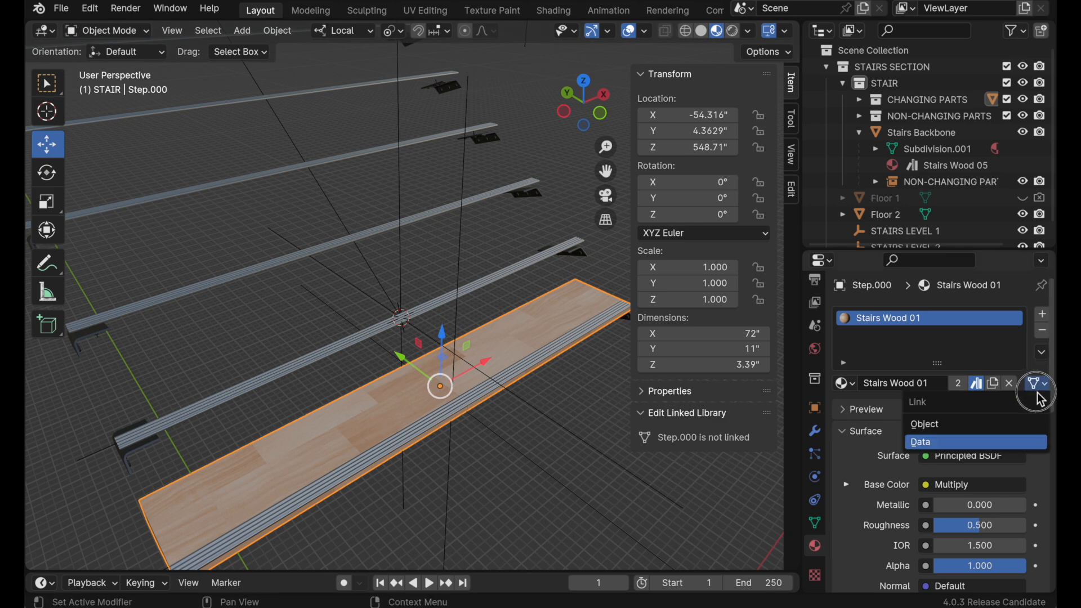
pyautogui.click(1015, 423)
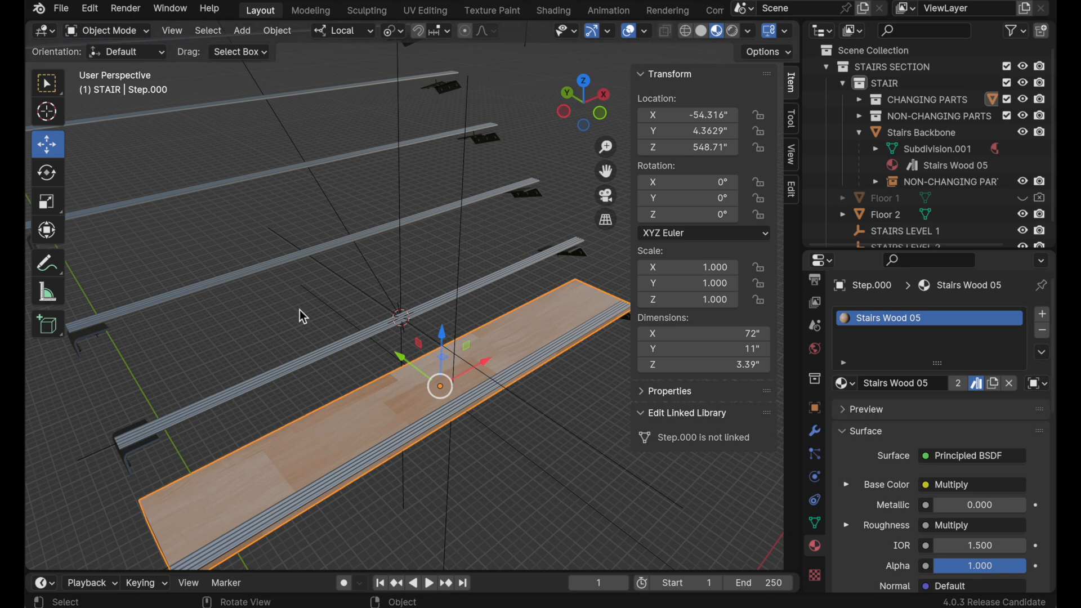
# In the left orthographic view, make a linked duplicate of Step.000 moved 7.5" up along local Z
pyautogui.click(564, 111)
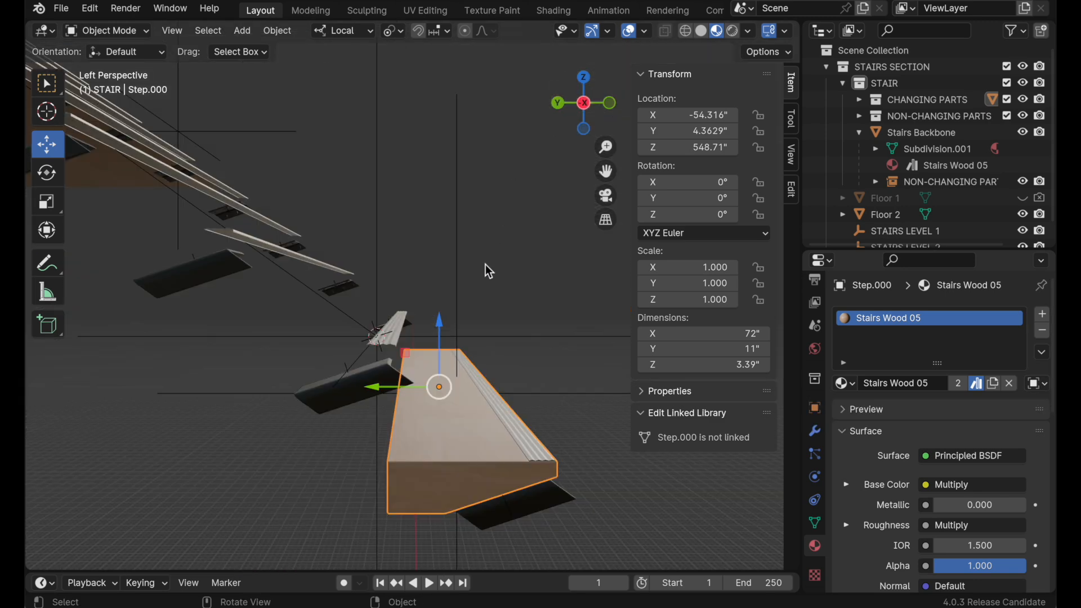
pyautogui.click(598, 212)
pyautogui.keyDown('shift'); pyautogui.moveTo(475, 274); pyautogui.dragTo(473, 383, button='middle'); pyautogui.keyUp('shift')
pyautogui.keyDown('ctrl'); pyautogui.moveTo(473, 383); pyautogui.dragTo(494, 426, button='middle'); pyautogui.keyUp('ctrl')
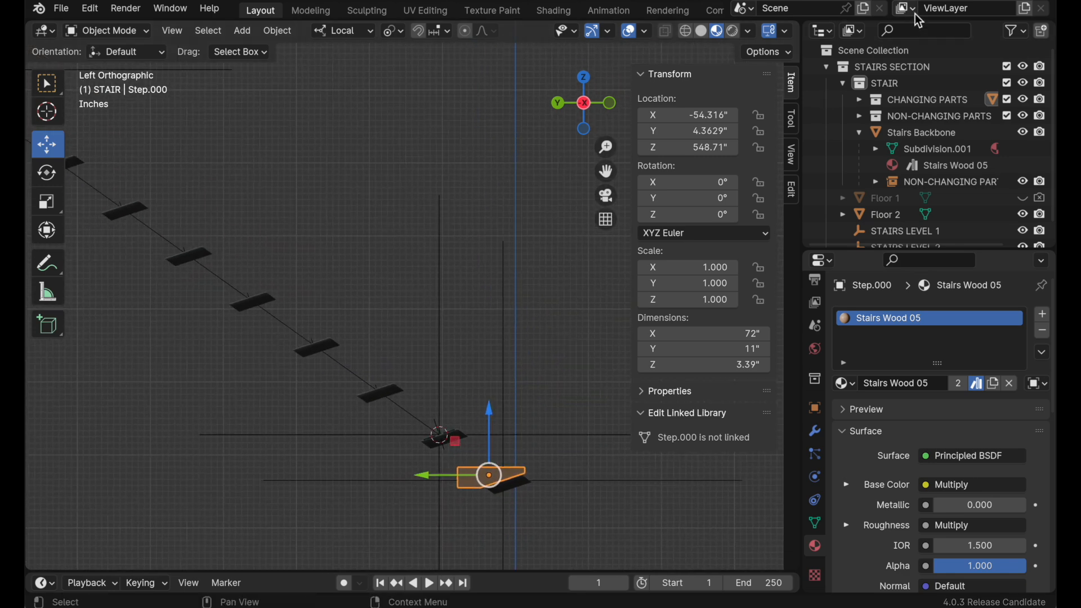
pyautogui.click(859, 133)
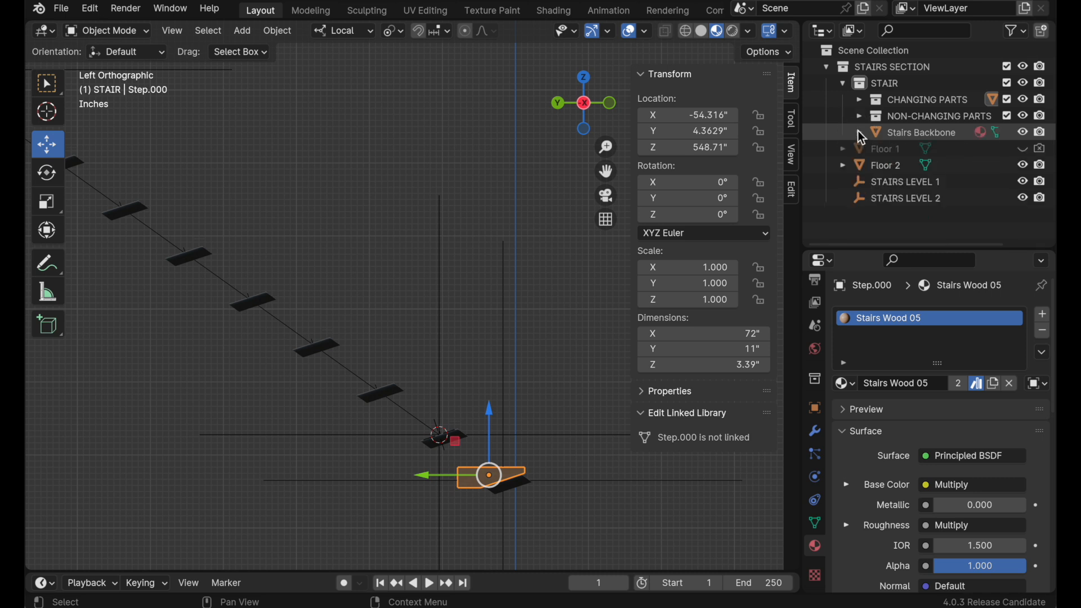
pyautogui.click(859, 100)
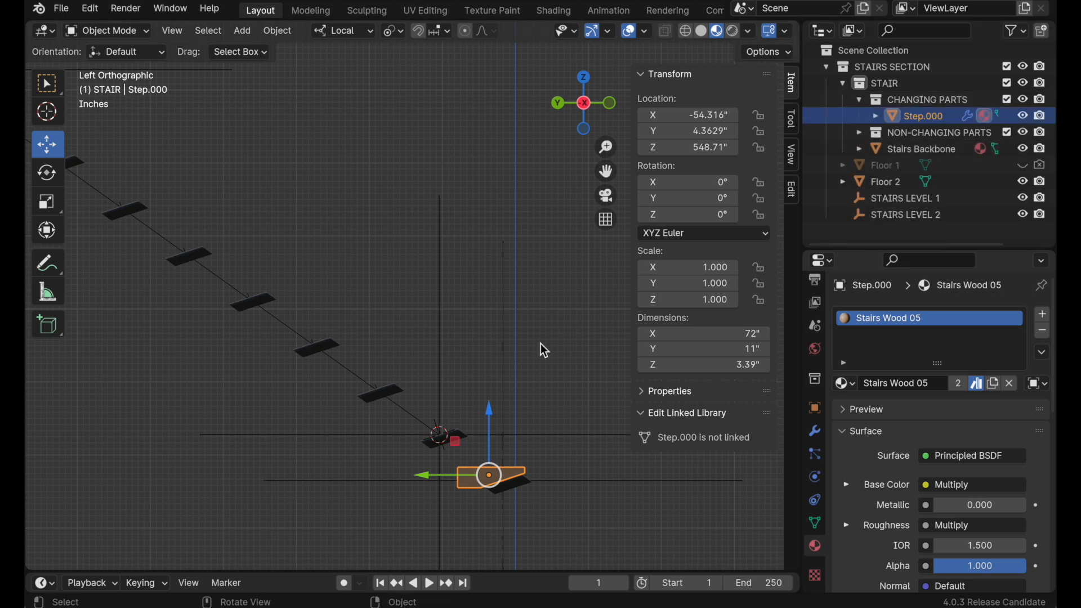
pyautogui.hotkey('alt', 'd')
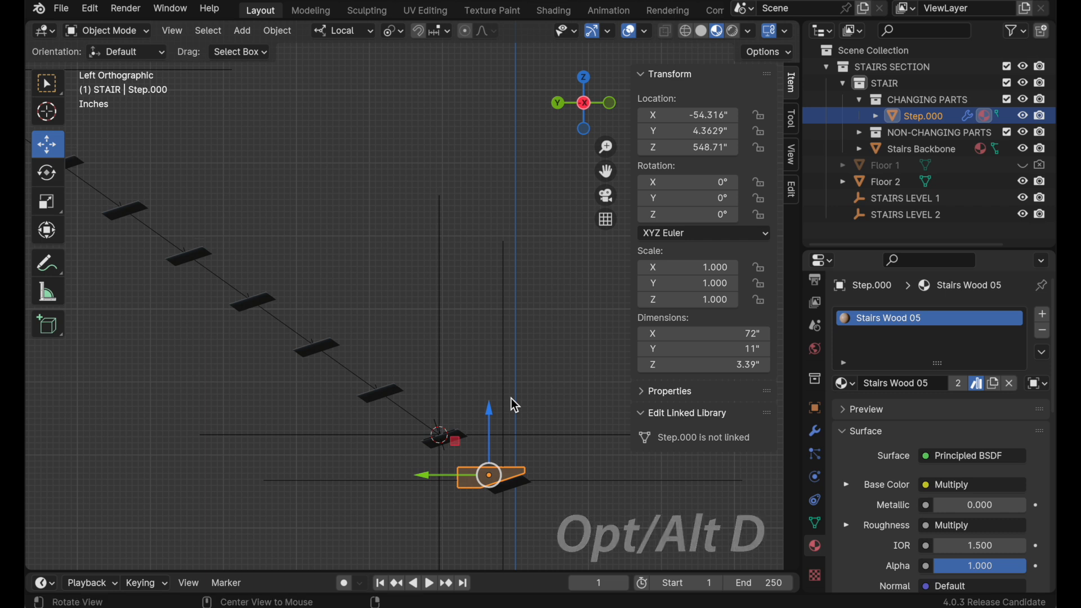
pyautogui.write('zz7.5')
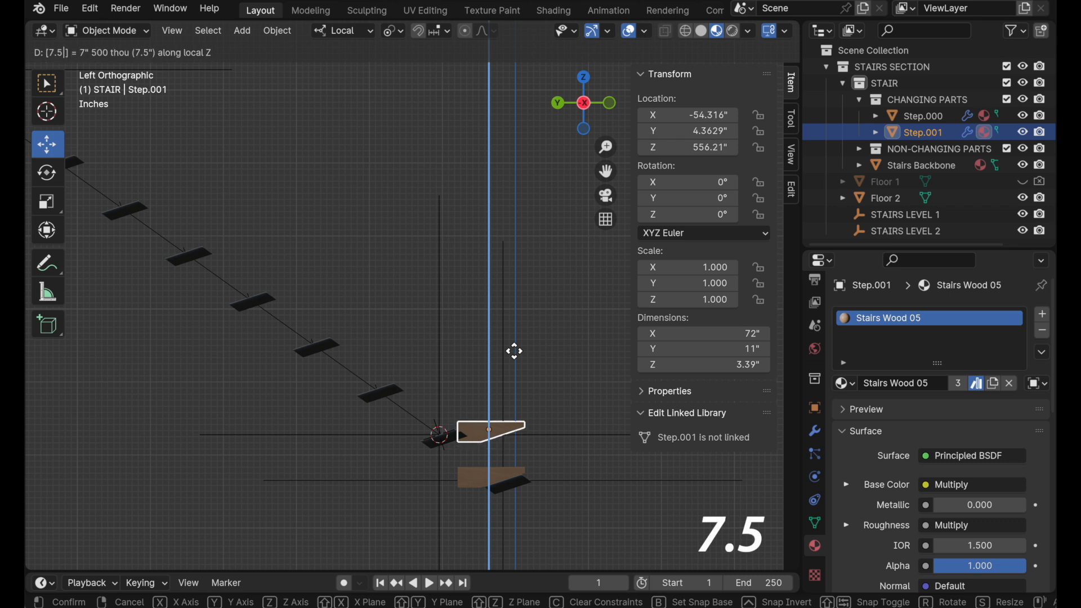
pyautogui.press('Return')
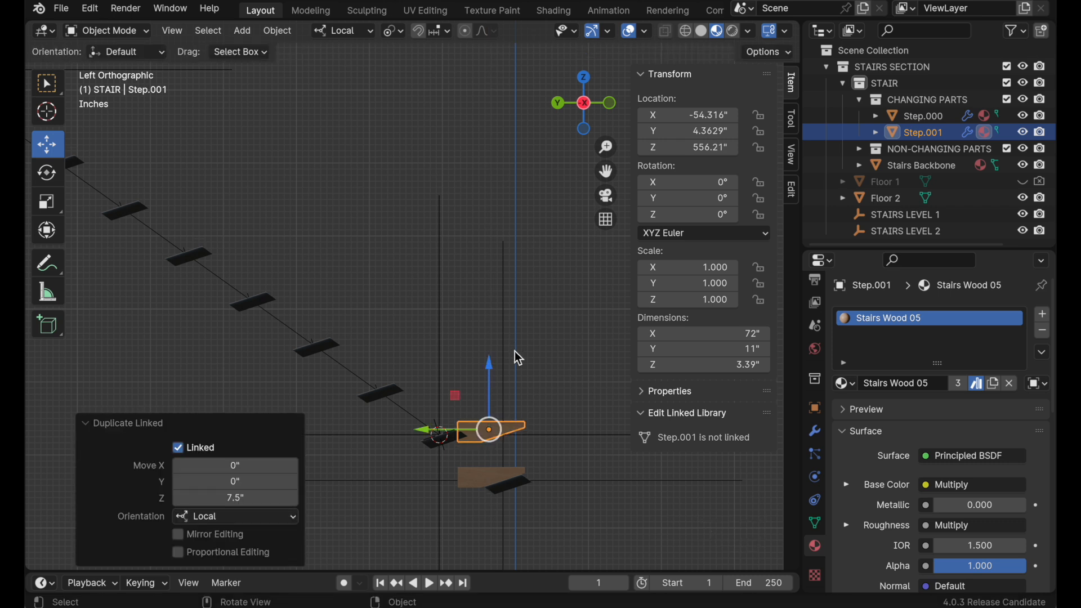
# Repeat the 7.5" linked duplication seven more times to build a vertical stack of nine steps
pyautogui.hotkey('shift', 'r')
pyautogui.hotkey('shift', 'r')
pyautogui.hotkey('shift', 'r')
pyautogui.hotkey('shift', 'r')
pyautogui.hotkey('shift', 'r')
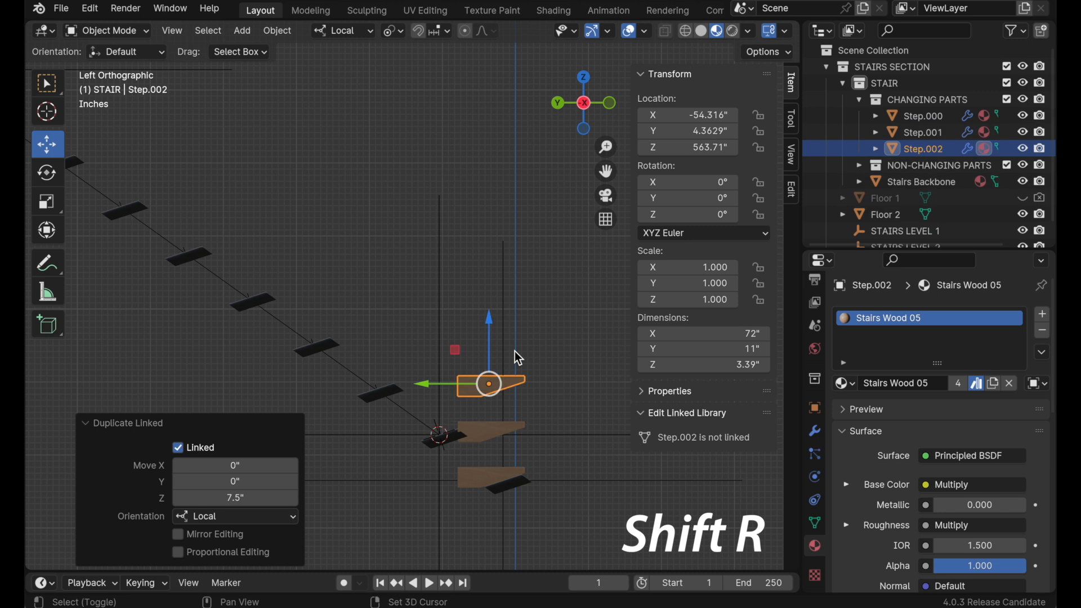
pyautogui.hotkey('shift', 'r')
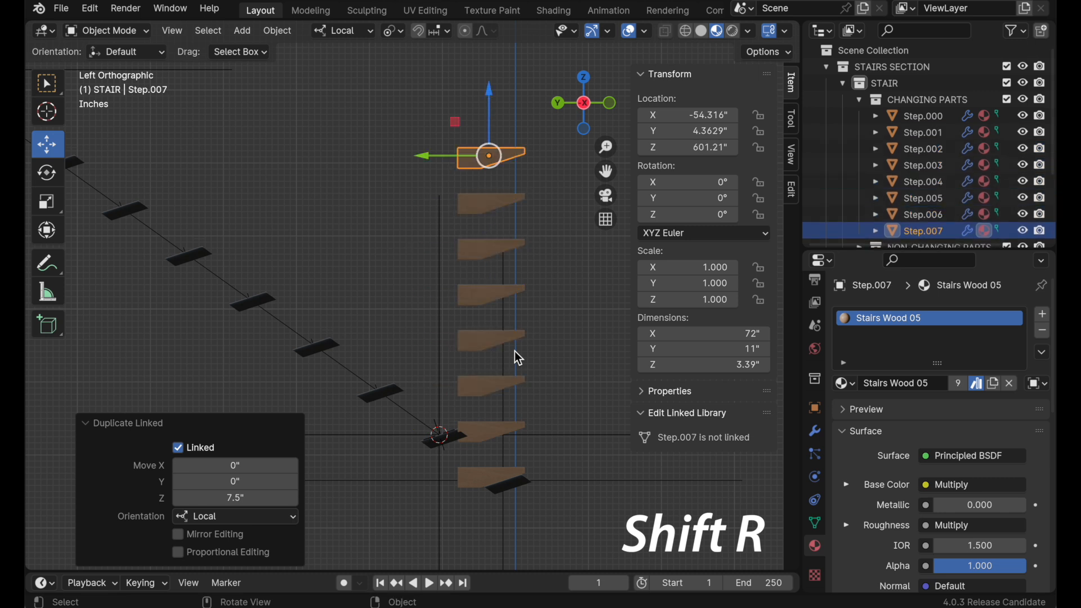
pyautogui.scroll(-1, 518, 357)
pyautogui.keyDown('shift'); pyautogui.moveTo(469, 391); pyautogui.dragTo(517, 445, button='middle'); pyautogui.keyUp('shift')
pyautogui.hotkey('shift', 'r')
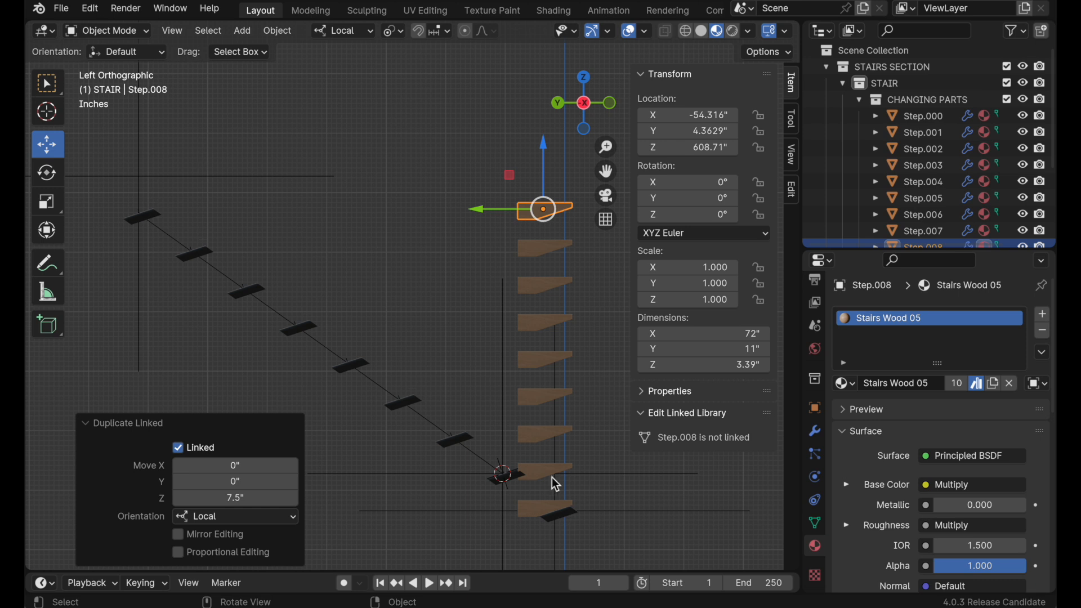
# Move the eight steps above Step.000 by 10.5" along local Y
pyautogui.moveTo(531, 100); pyautogui.dragTo(549, 478)
pyautogui.press('g')
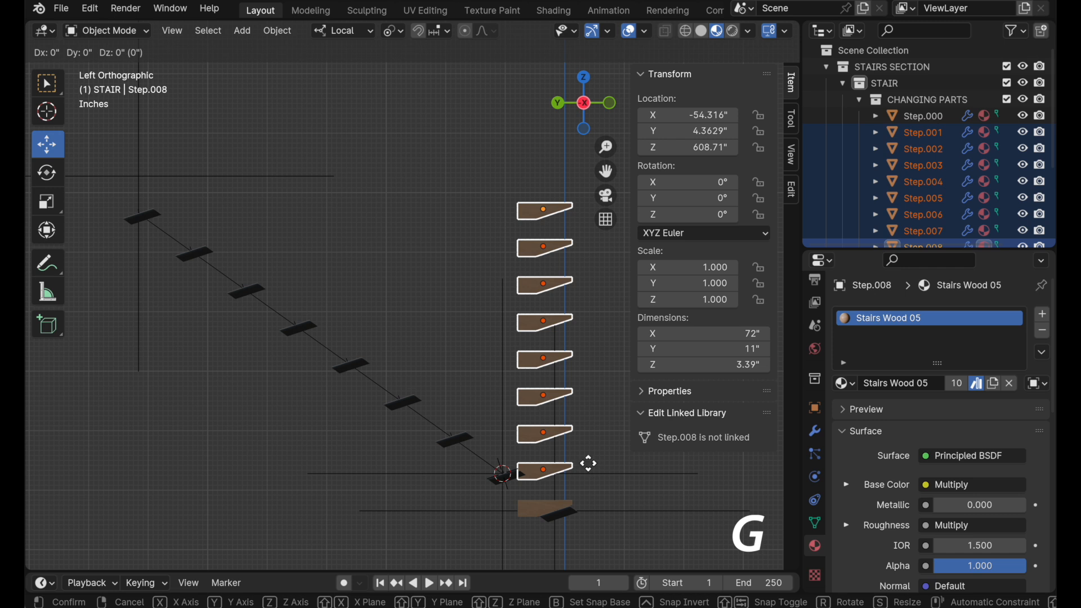
pyautogui.write('y10.5')
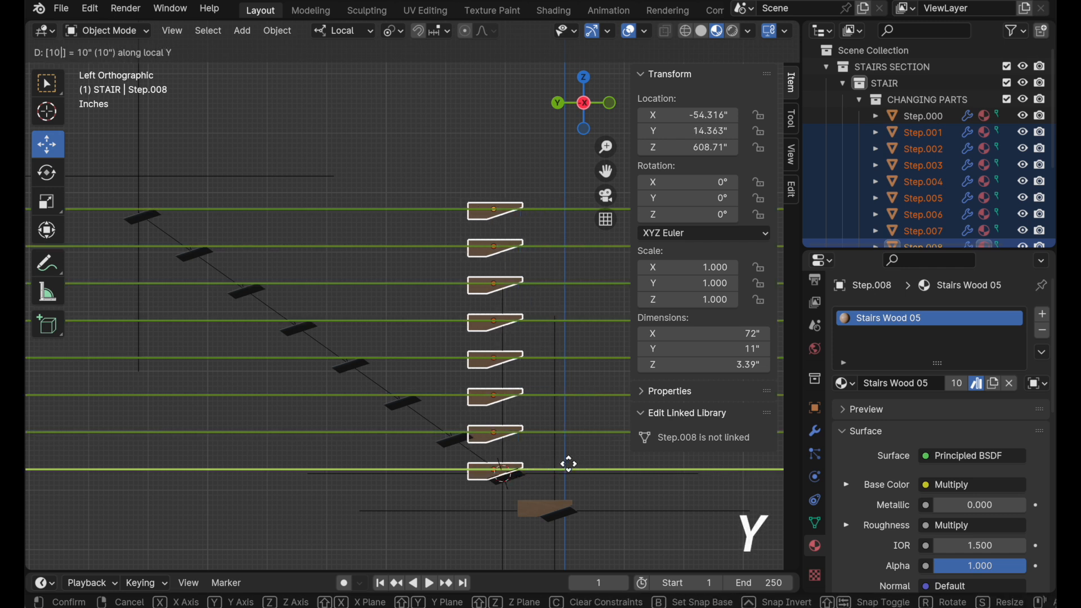
pyautogui.click(569, 464)
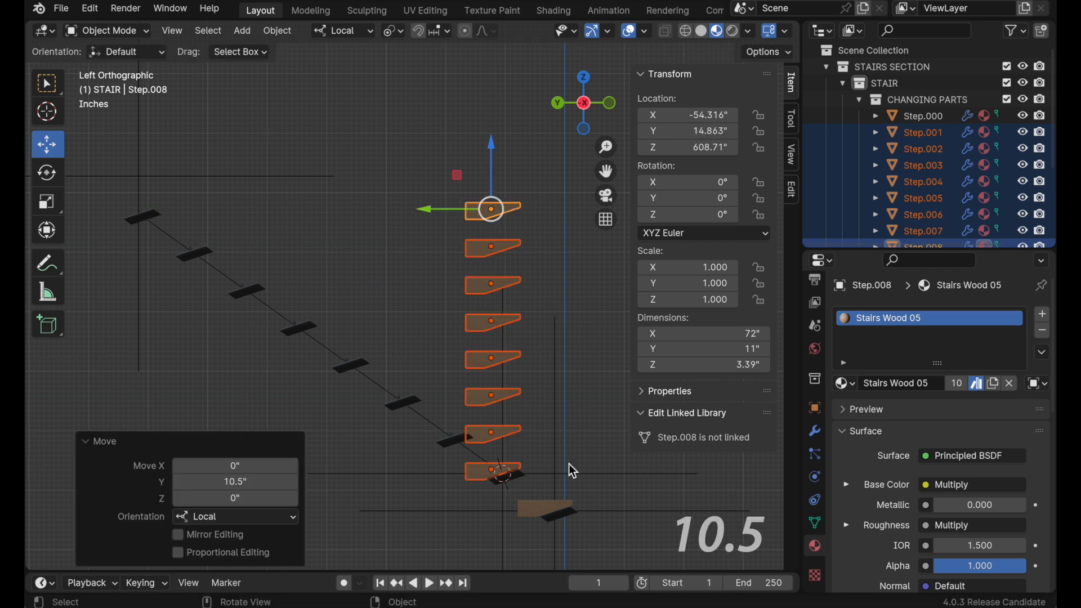
# Repeat the 10.5" move on the stacked steps, leaving out the lowest one each time, until every tread sits on its support
pyautogui.click(499, 91)
pyautogui.moveTo(514, 100); pyautogui.dragTo(498, 435)
pyautogui.hotkey('shift', 'r')
pyautogui.hotkey('shift', 'r')
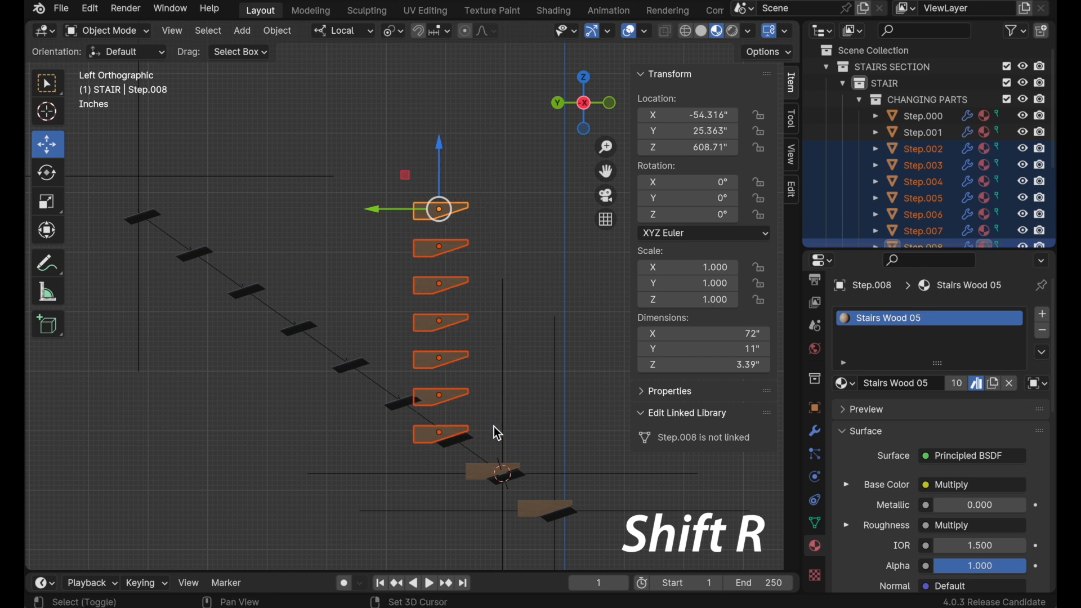
pyautogui.click(477, 67)
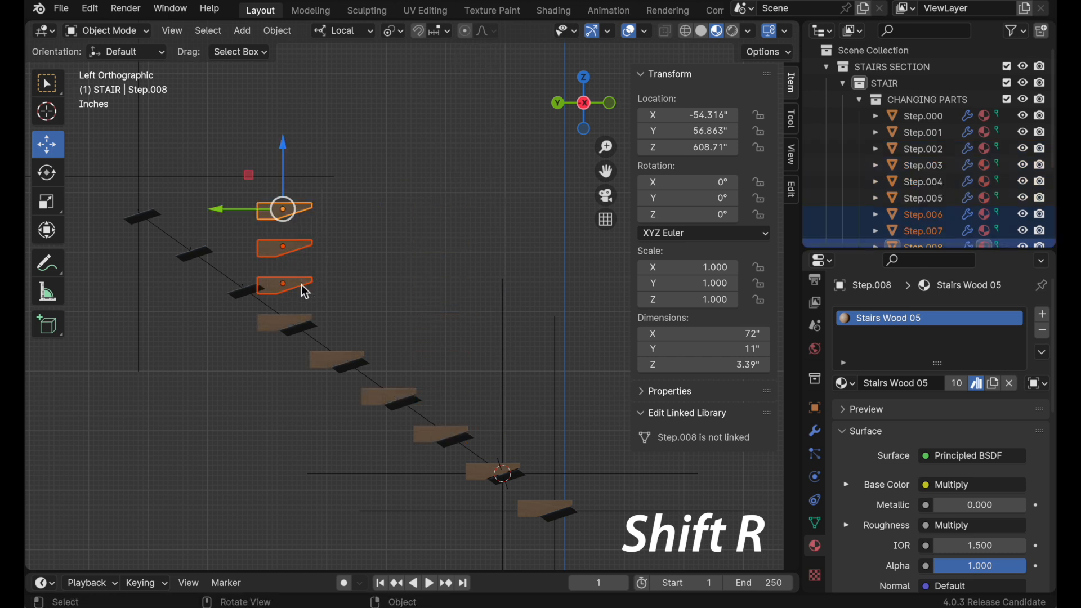
pyautogui.hotkey('shift', 'r')
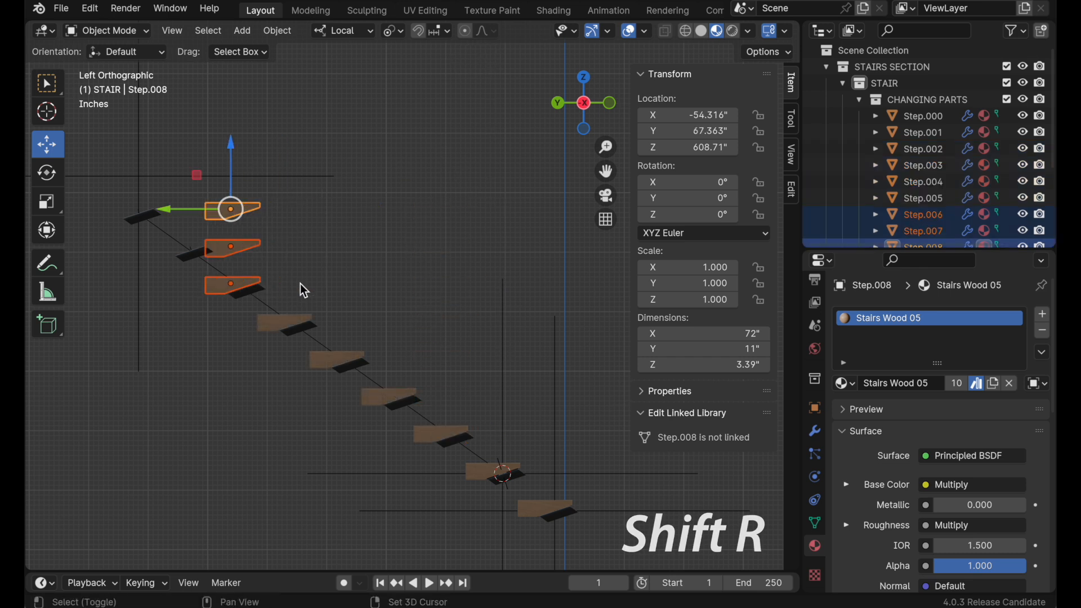
pyautogui.click(338, 247)
pyautogui.moveTo(265, 197); pyautogui.dragTo(243, 251)
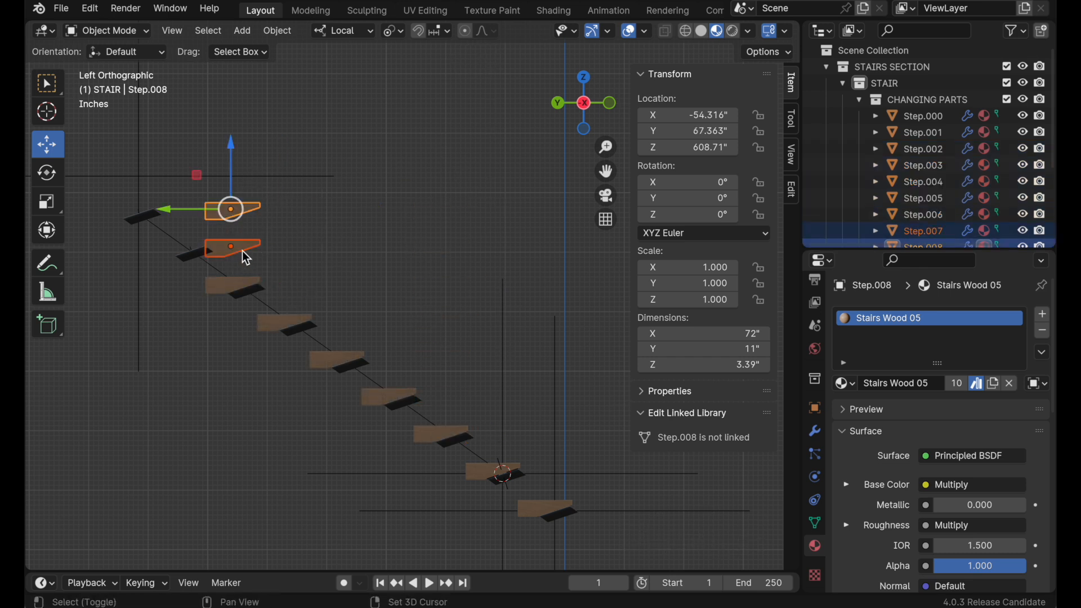
pyautogui.hotkey('shift', 'r')
pyautogui.click(248, 214)
pyautogui.click(180, 210)
pyautogui.hotkey('shift', 'r')
pyautogui.click(369, 241)
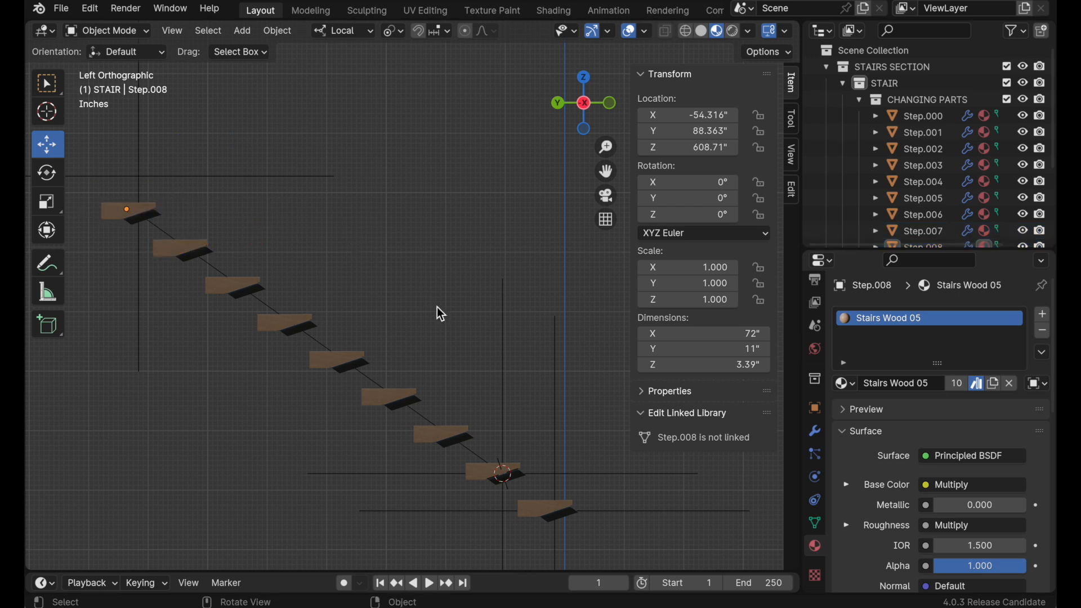
# Select Step.000, switch to the Shading workspace, enlarge the node editor, and display the step's material settings
pyautogui.moveTo(449, 372); pyautogui.dragTo(353, 431, button='middle')
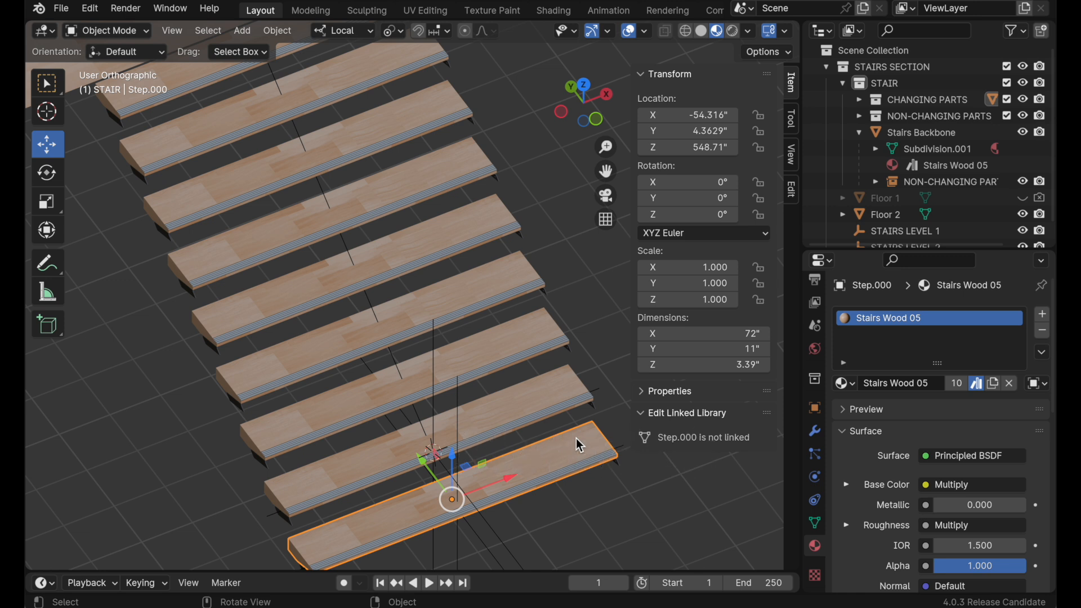
pyautogui.click(554, 10)
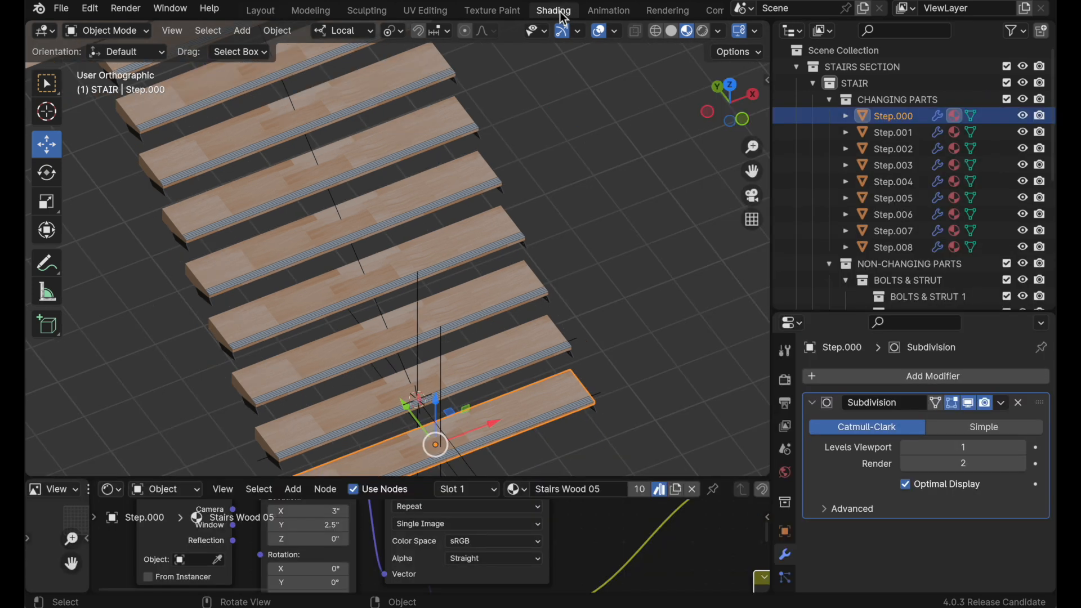
pyautogui.click(595, 484)
pyautogui.click(595, 484)
pyautogui.moveTo(625, 477); pyautogui.dragTo(563, 372)
pyautogui.keyDown('ctrl'); pyautogui.keyDown('alt'); pyautogui.moveTo(541, 336); pyautogui.dragTo(613, 244); pyautogui.keyUp('alt'); pyautogui.keyUp('ctrl')
pyautogui.moveTo(573, 326)
pyautogui.keyDown('alt'); pyautogui.keyDown('shift'); pyautogui.mouseDown()
pyautogui.moveTo(658, 157)
pyautogui.moveTo(700, 141)
pyautogui.mouseUp(); pyautogui.keyUp('shift'); pyautogui.keyUp('alt')
pyautogui.keyDown('alt'); pyautogui.keyDown('shift'); pyautogui.moveTo(571, 208); pyautogui.dragTo(619, 167); pyautogui.keyUp('shift'); pyautogui.keyUp('alt')
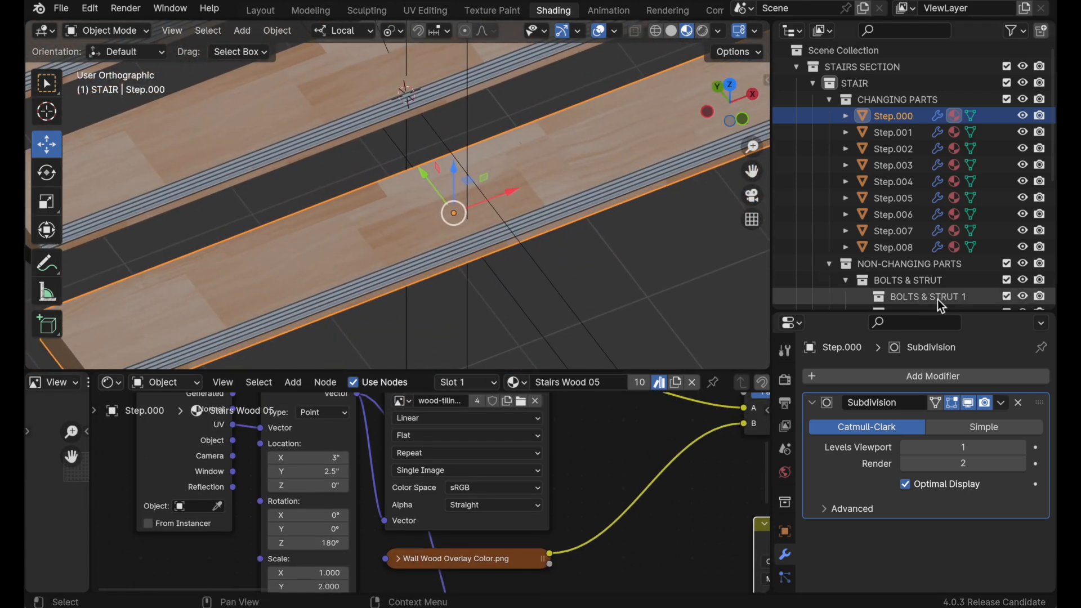
pyautogui.scroll(-5, 788, 552)
pyautogui.click(786, 547)
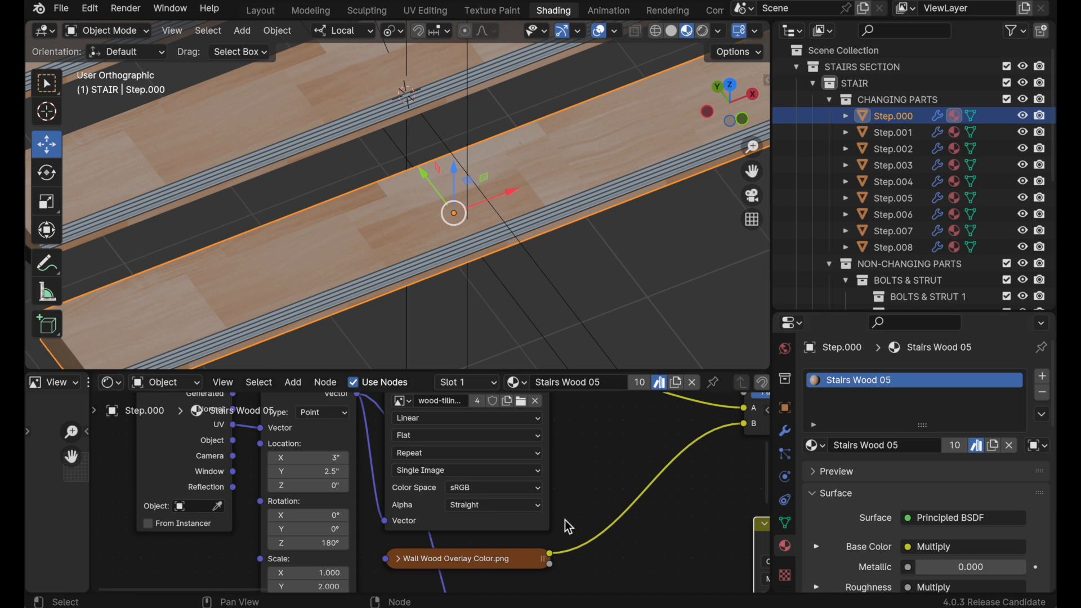
# Examine the Stairs Wood 05 node setup, including its Mapping location values, image textures and mix nodes
pyautogui.hscroll(-5, 565, 519)
pyautogui.scroll(3, 565, 519)
pyautogui.hscroll(2, 565, 519)
pyautogui.scroll(-1, 565, 519)
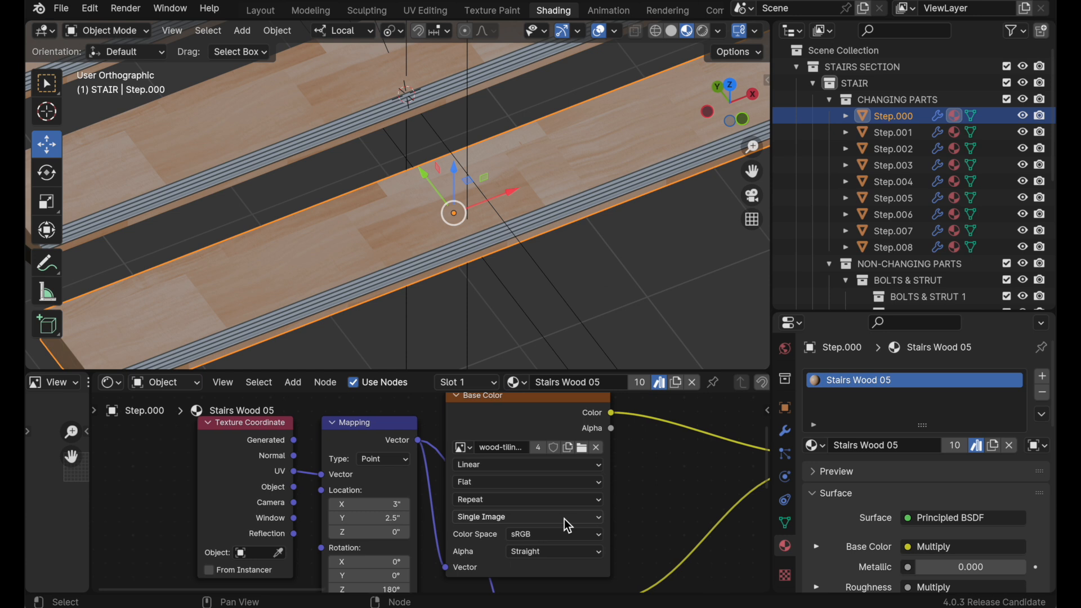
pyautogui.hscroll(8, 565, 520)
pyautogui.hscroll(8, 564, 519)
pyautogui.scroll(4, 564, 519)
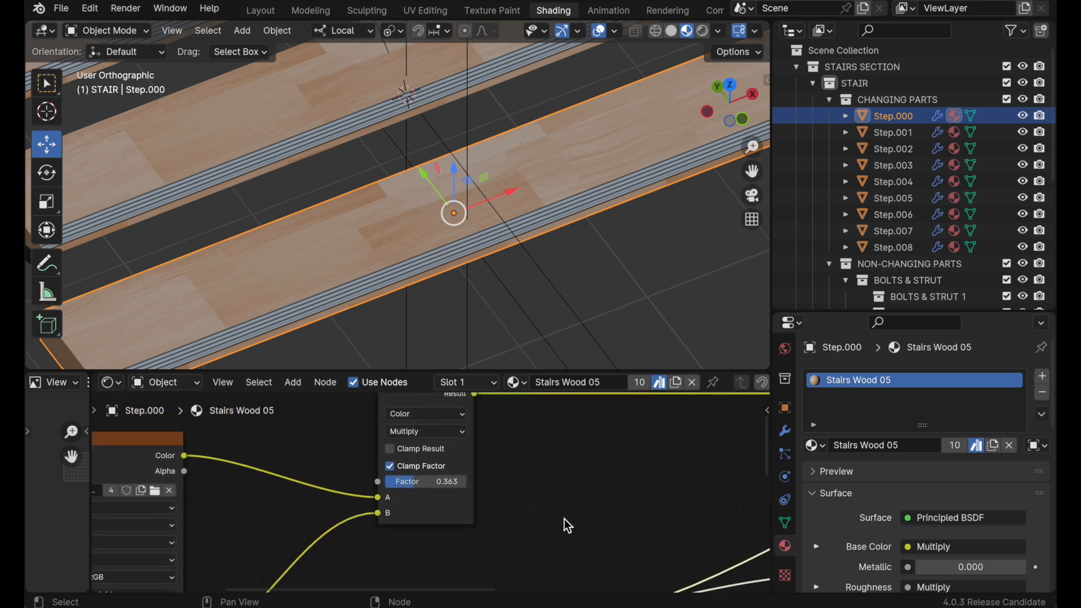
pyautogui.scroll(-3, 565, 519)
pyautogui.hscroll(4, 564, 519)
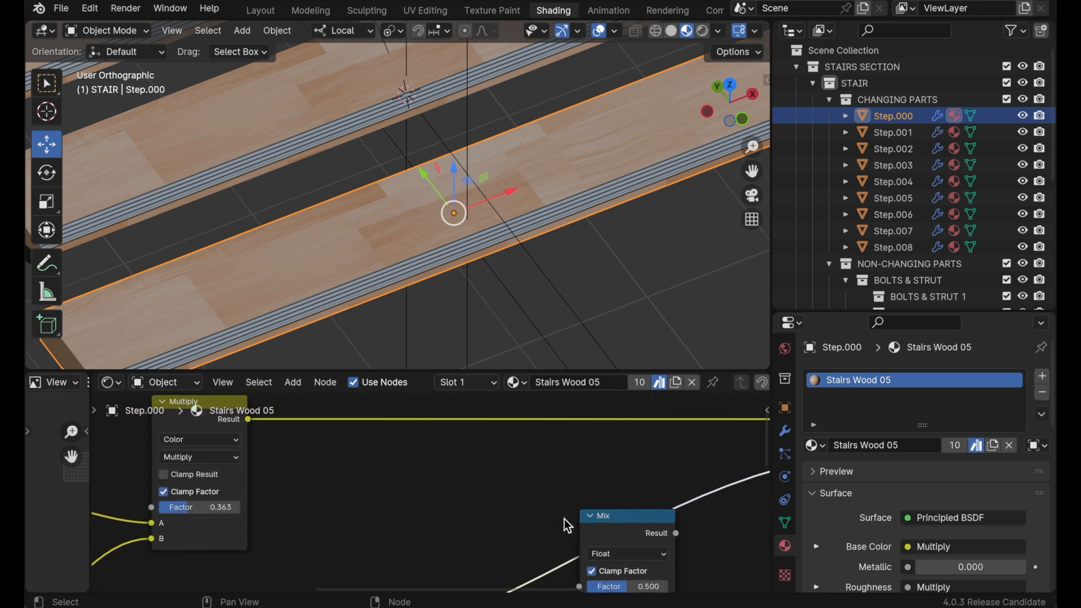
pyautogui.hscroll(-14, 565, 519)
pyautogui.scroll(-3, 564, 519)
pyautogui.hscroll(-12, 564, 519)
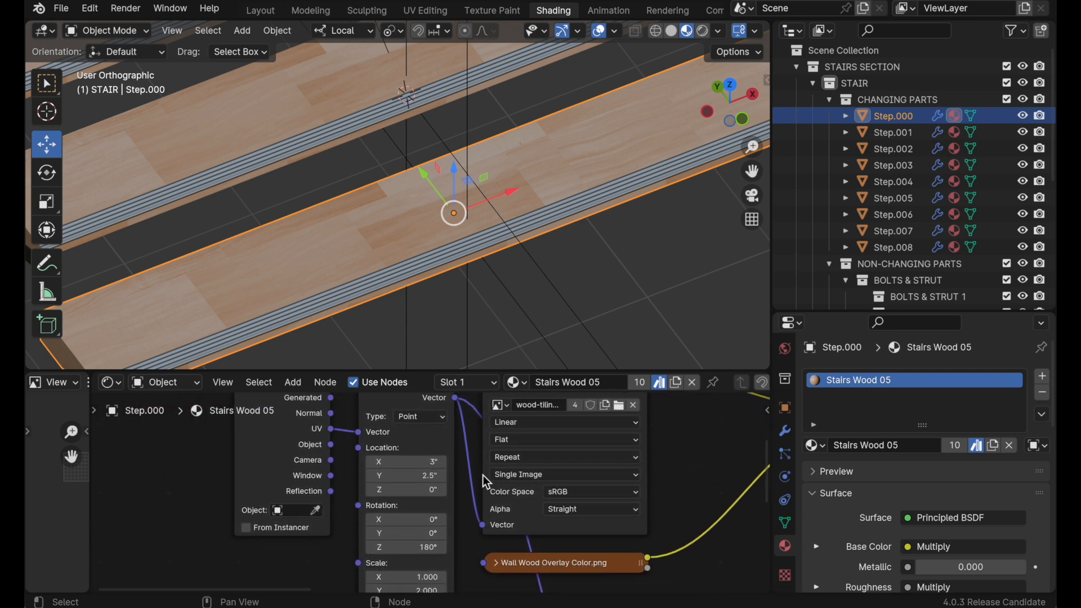
pyautogui.scroll(3, 482, 475)
pyautogui.hscroll(-2, 483, 474)
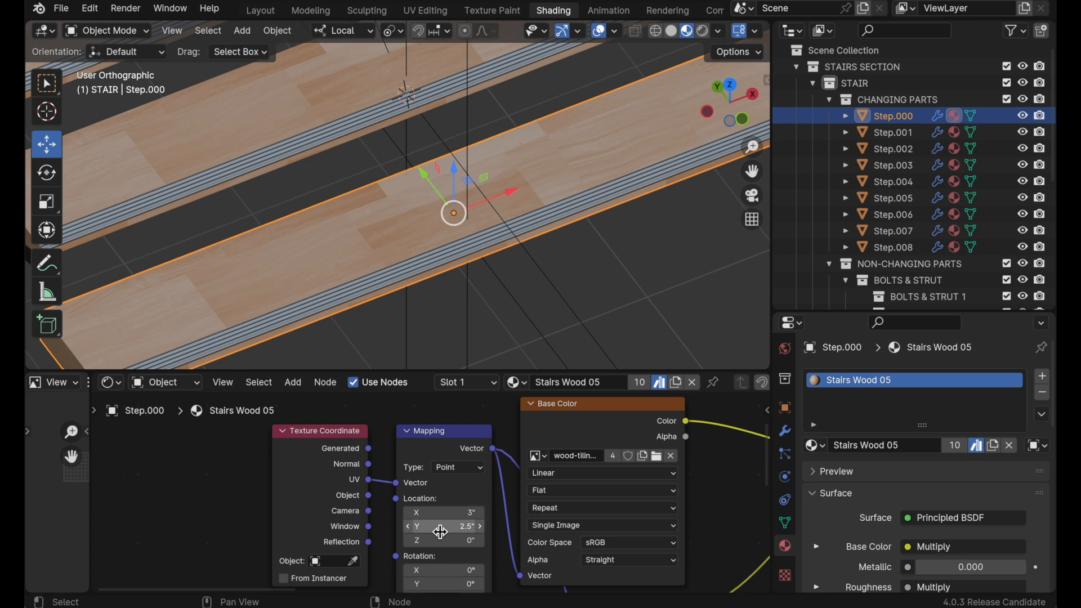
pyautogui.scroll(3, 450, 525)
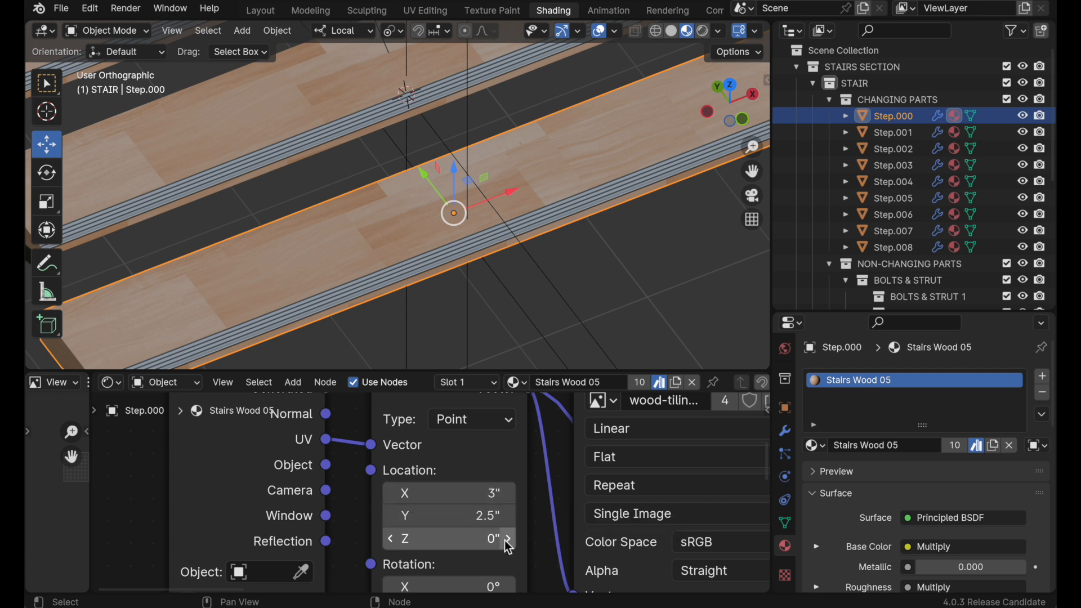
# Assign the Stairs Wood 01 material to Step.000
pyautogui.click(815, 446)
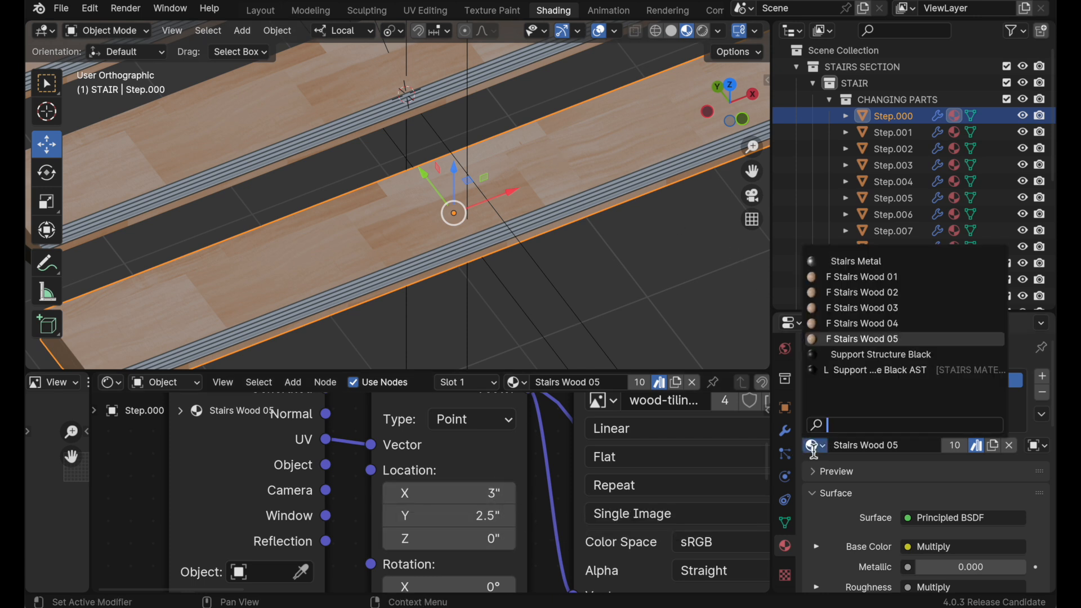
pyautogui.click(850, 275)
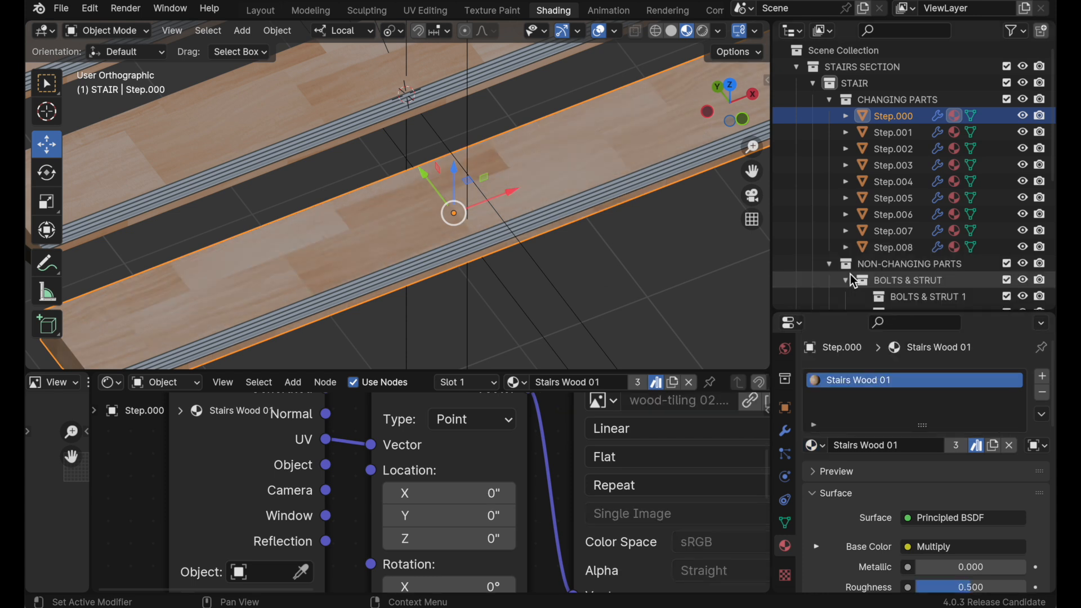
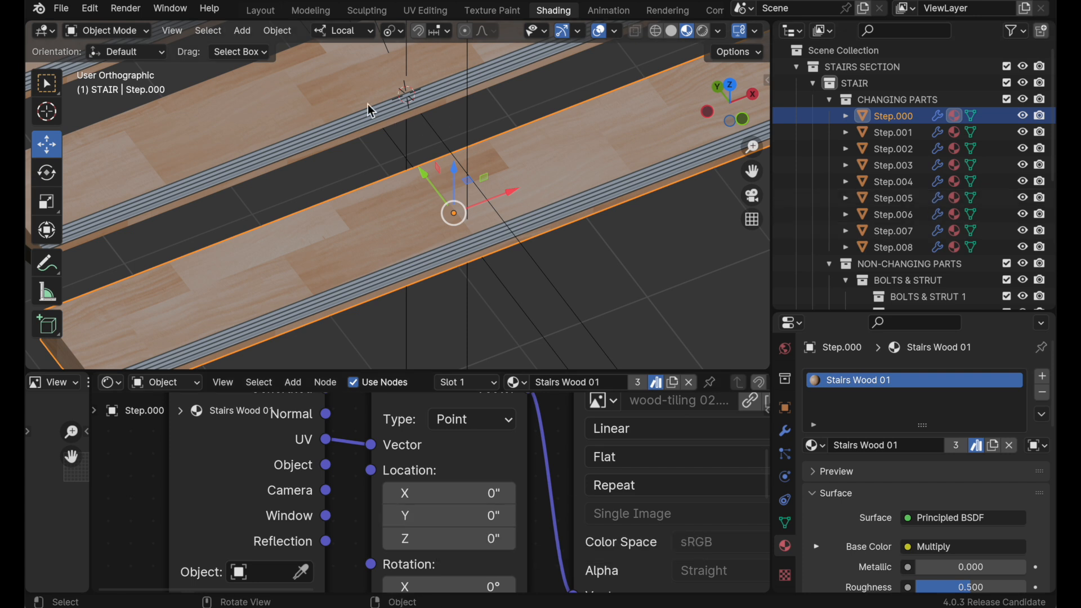
# Assign the Stairs Wood 03 material to the Step.002 tread
pyautogui.click(345, 87)
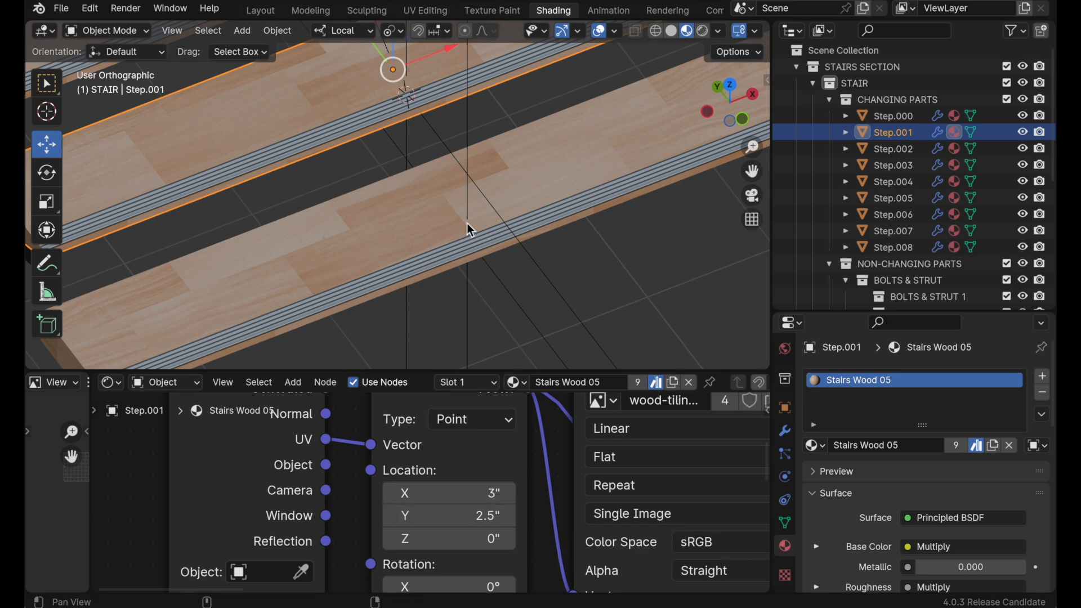
pyautogui.keyDown('shift'); pyautogui.moveTo(553, 241); pyautogui.dragTo(626, 309, button='middle'); pyautogui.keyUp('shift')
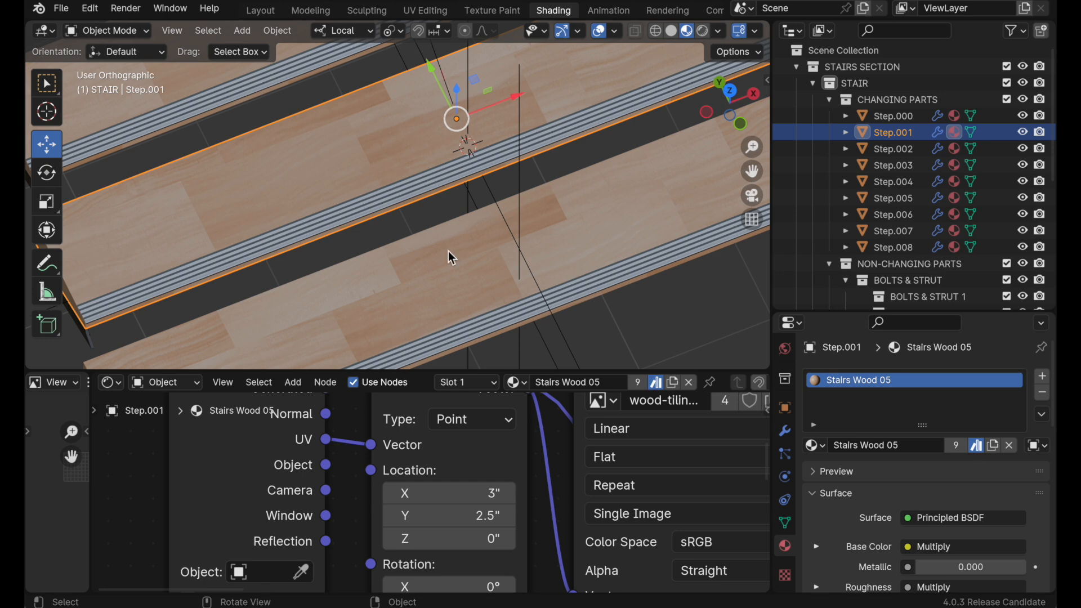
pyautogui.keyDown('shift'); pyautogui.moveTo(499, 208); pyautogui.dragTo(642, 361, button='middle'); pyautogui.keyUp('shift')
pyautogui.click(525, 184)
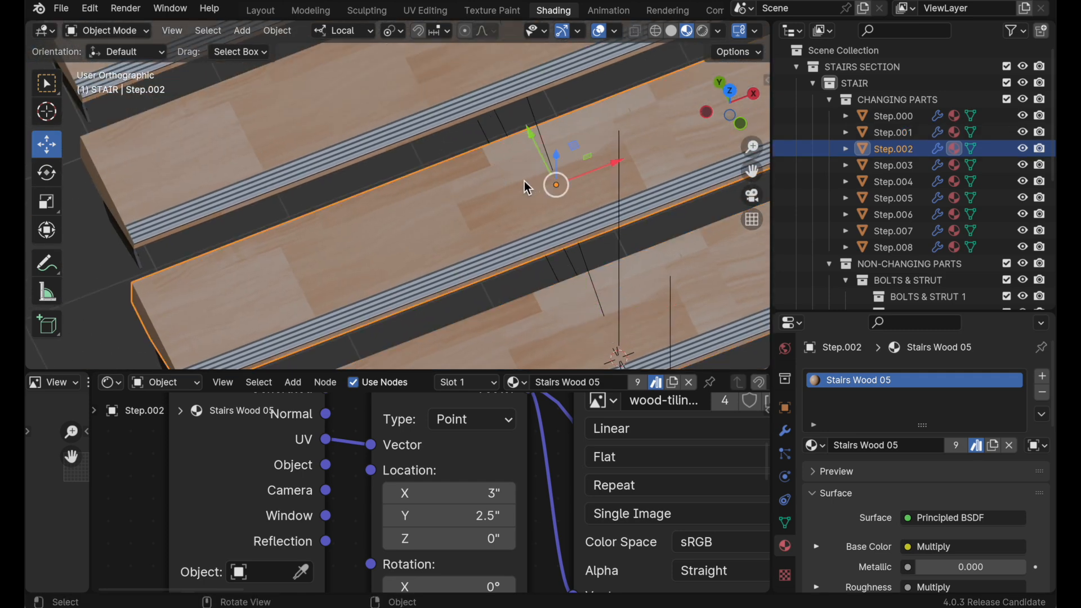
pyautogui.click(817, 447)
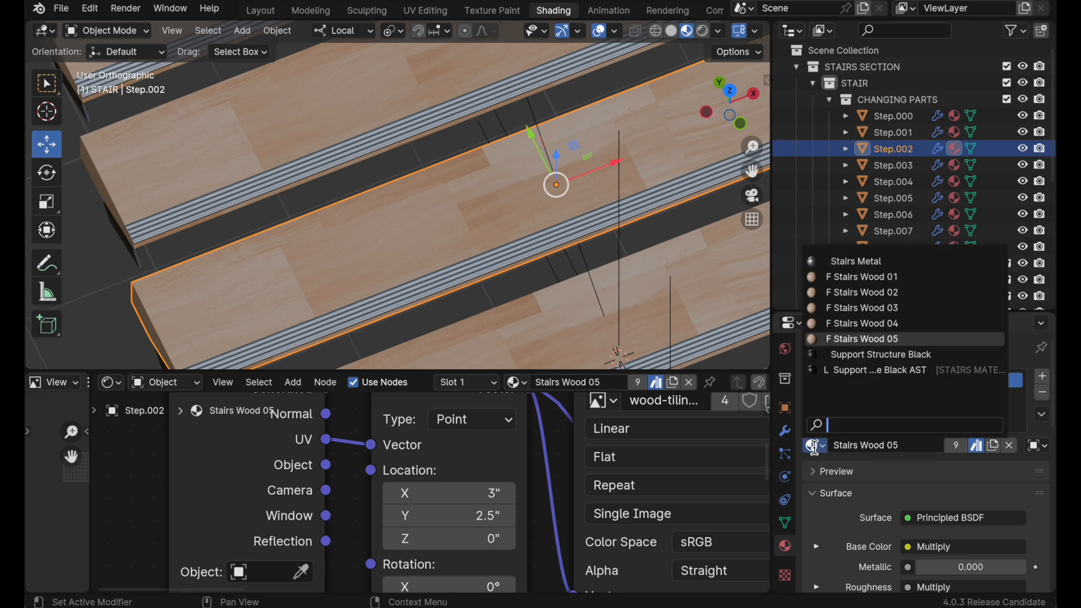
pyautogui.click(874, 307)
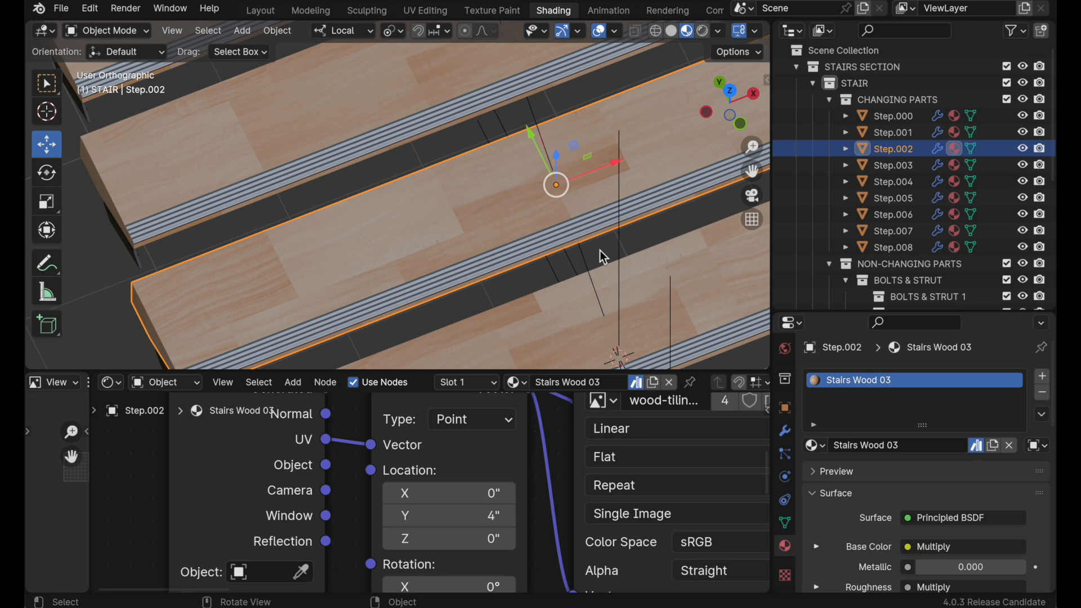
# Shift the Stairs Wood 03 pattern on Step.002 by setting its Mapping Location X to 19.2"
pyautogui.keyDown('shift'); pyautogui.moveTo(610, 285); pyautogui.dragTo(536, 182, button='middle'); pyautogui.keyUp('shift')
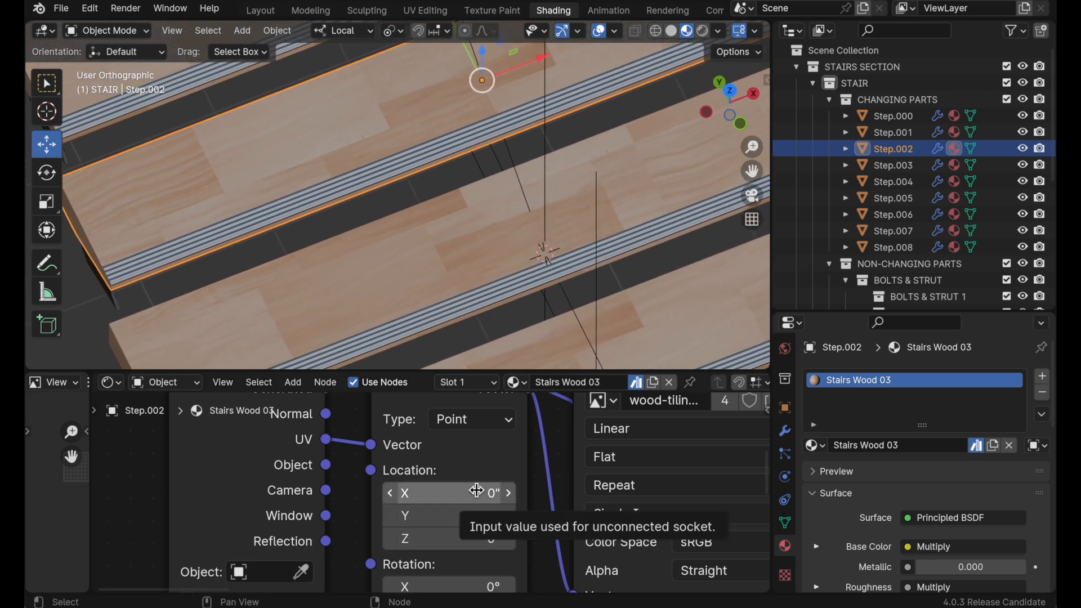
pyautogui.moveTo(477, 493)
pyautogui.mouseDown()
pyautogui.moveTo(513, 493)
pyautogui.moveTo(483, 493)
pyautogui.mouseUp()
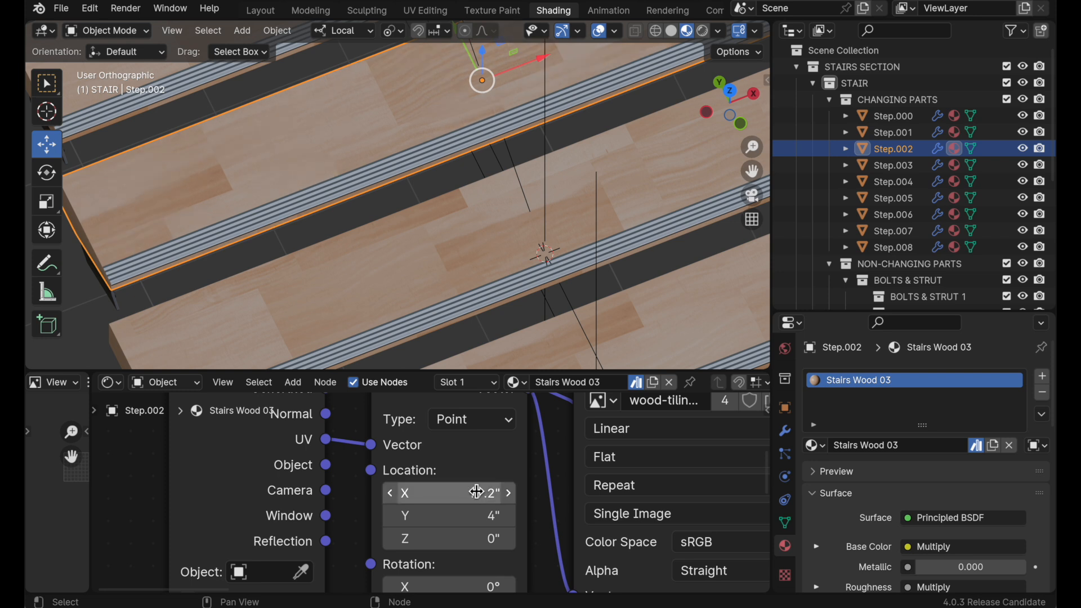
pyautogui.keyDown('ctrl'); pyautogui.keyDown('alt'); pyautogui.moveTo(581, 449); pyautogui.dragTo(516, 528); pyautogui.keyUp('alt'); pyautogui.keyUp('ctrl')
pyautogui.keyDown('alt'); pyautogui.moveTo(654, 467); pyautogui.dragTo(398, 471); pyautogui.keyUp('alt')
pyautogui.keyDown('ctrl'); pyautogui.keyDown('alt'); pyautogui.moveTo(584, 491); pyautogui.dragTo(558, 447); pyautogui.keyUp('alt'); pyautogui.keyUp('ctrl')
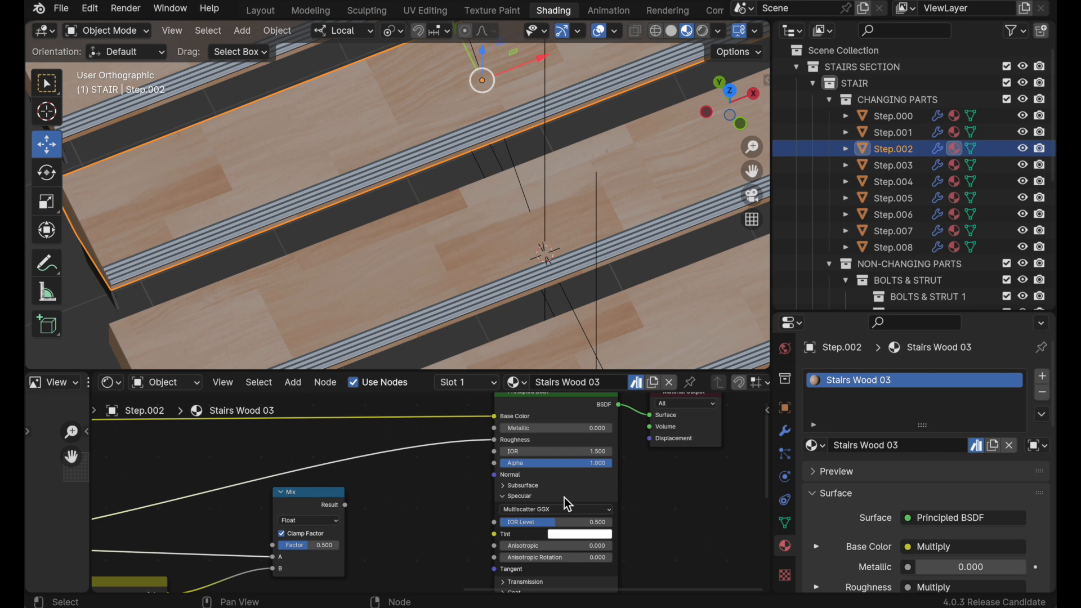
# Shrink the node editor for a larger 3D view and assign the Stairs Wood 04 material to Step.003
pyautogui.moveTo(512, 370); pyautogui.dragTo(512, 459)
pyautogui.keyDown('shift'); pyautogui.moveTo(499, 218); pyautogui.dragTo(606, 329, button='middle'); pyautogui.keyUp('shift')
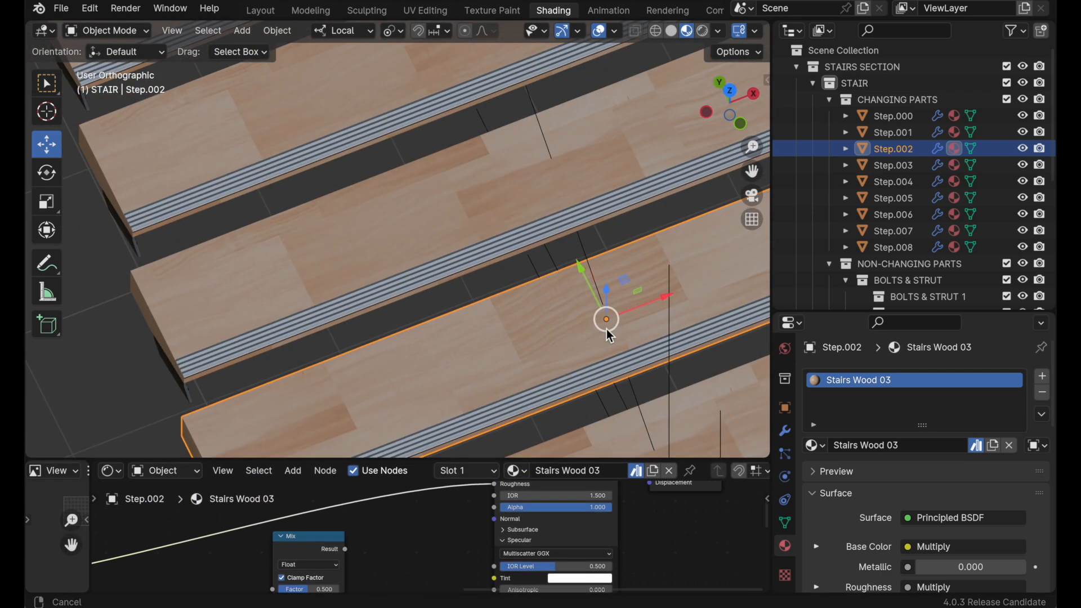
pyautogui.click(509, 194)
pyautogui.click(814, 446)
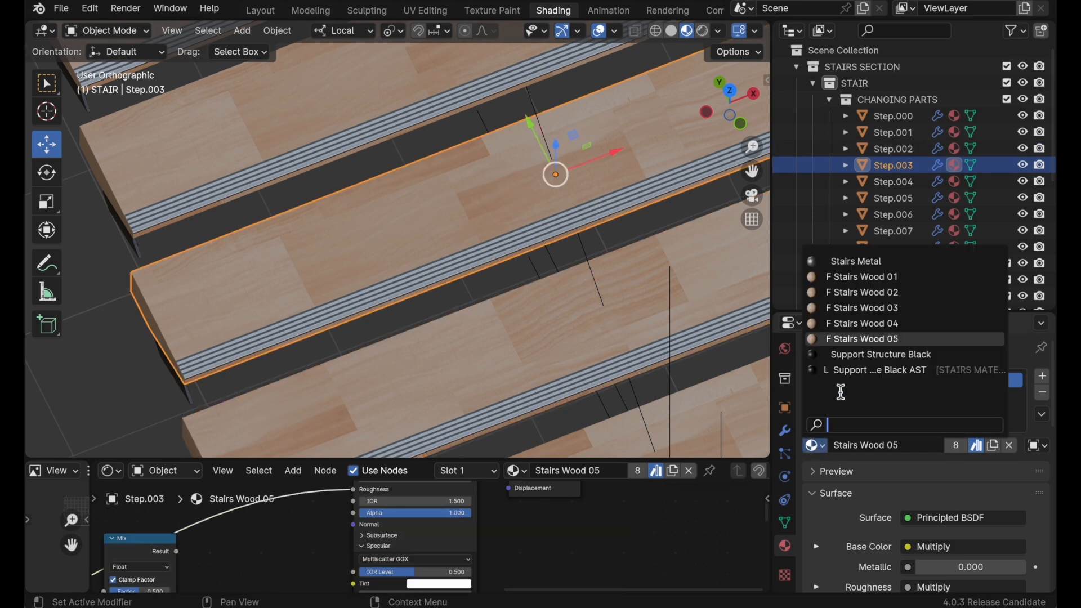
pyautogui.click(858, 316)
# Leave Step.004 as it is and assign the Stairs Wood 02 material to Step.005
pyautogui.keyDown('shift'); pyautogui.moveTo(525, 175); pyautogui.dragTo(541, 371, button='middle'); pyautogui.keyUp('shift')
pyautogui.click(524, 225)
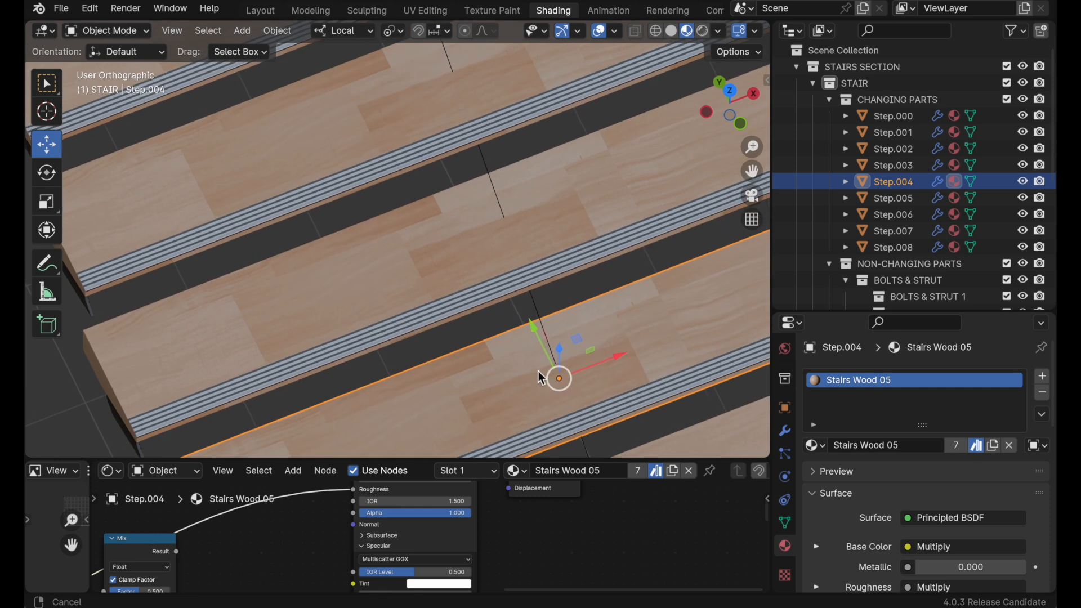
pyautogui.click(497, 231)
pyautogui.click(817, 446)
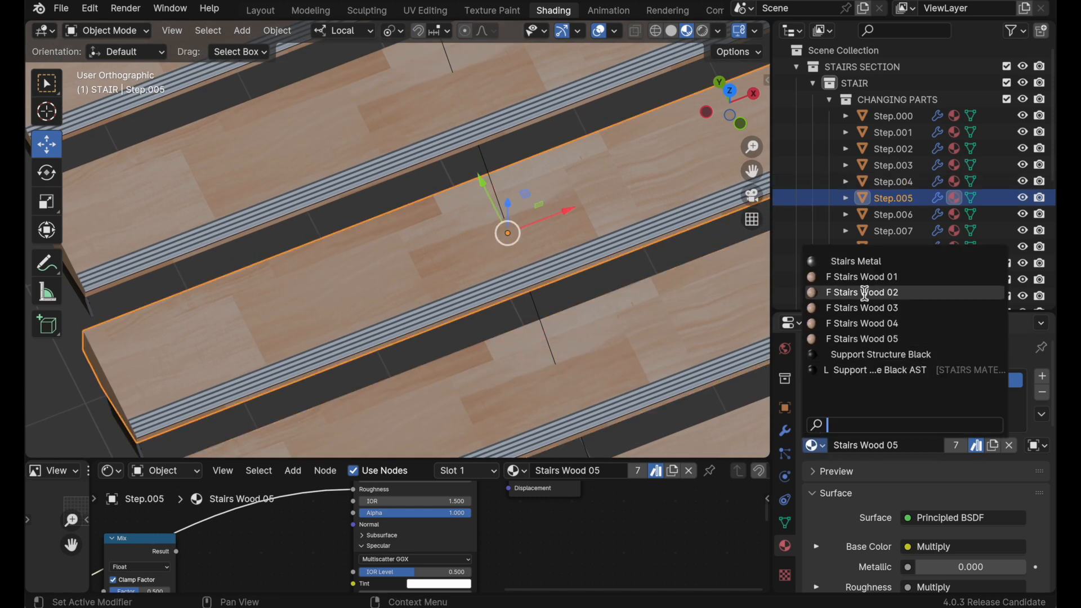
pyautogui.click(833, 293)
# Assign the Stairs Wood 01 material to Step.006
pyautogui.keyDown('shift'); pyautogui.moveTo(584, 183); pyautogui.dragTo(549, 294, button='middle'); pyautogui.keyUp('shift')
pyautogui.click(542, 213)
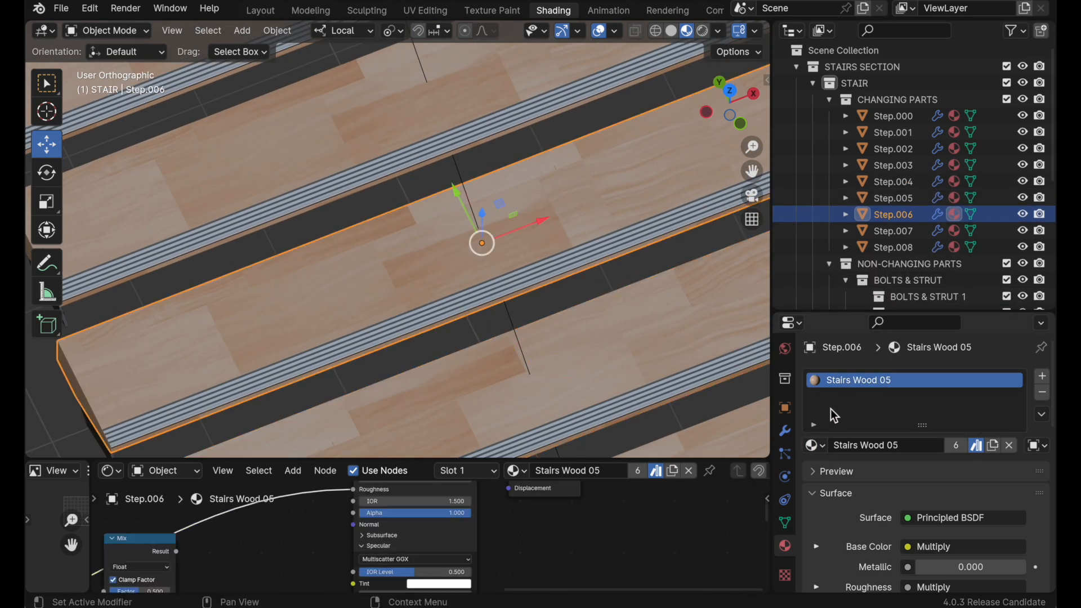
pyautogui.click(811, 446)
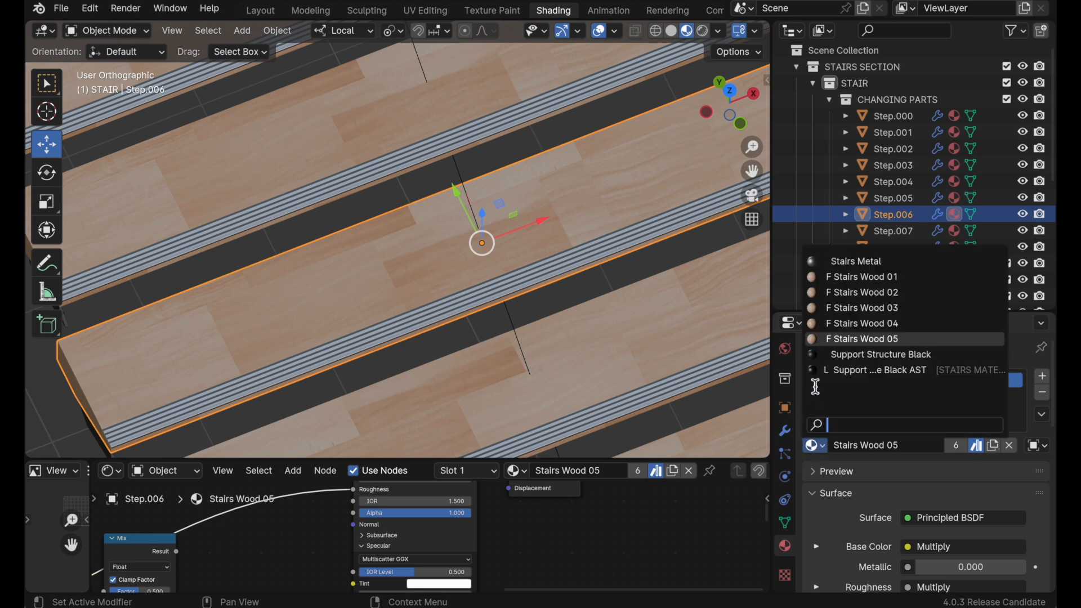
pyautogui.click(856, 275)
# Assign the Stairs Wood 04 material to Step.007
pyautogui.keyDown('shift'); pyautogui.moveTo(660, 196); pyautogui.dragTo(559, 258, button='middle'); pyautogui.keyUp('shift')
pyautogui.click(546, 203)
pyautogui.click(812, 446)
pyautogui.click(848, 321)
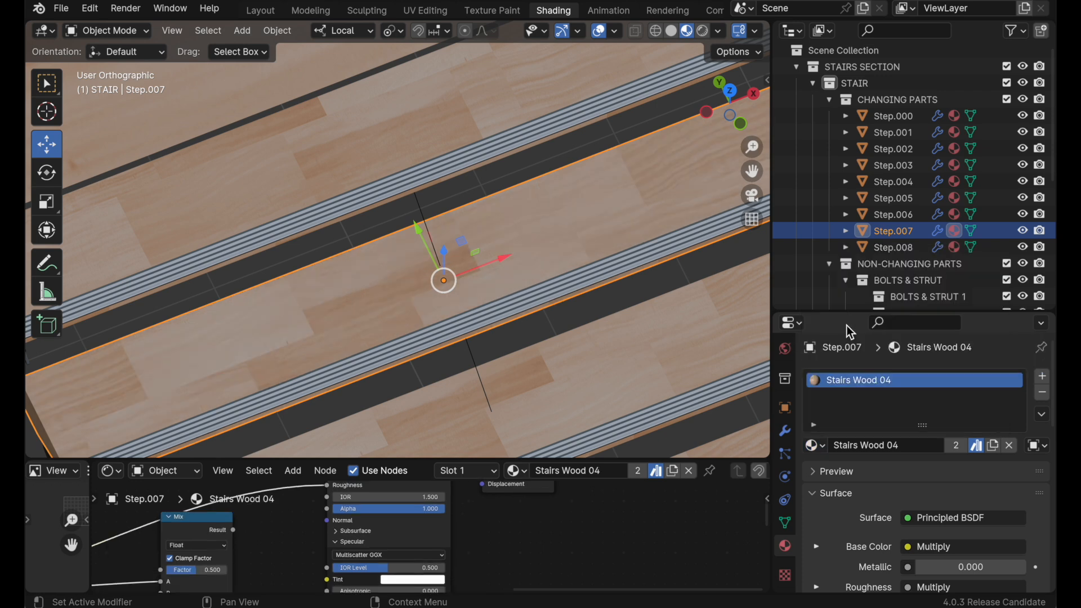
# Assign the Stairs Wood 03 material to Step.008, the uppermost tread
pyautogui.keyDown('shift'); pyautogui.moveTo(536, 227); pyautogui.dragTo(639, 338, button='middle'); pyautogui.keyUp('shift')
pyautogui.click(539, 195)
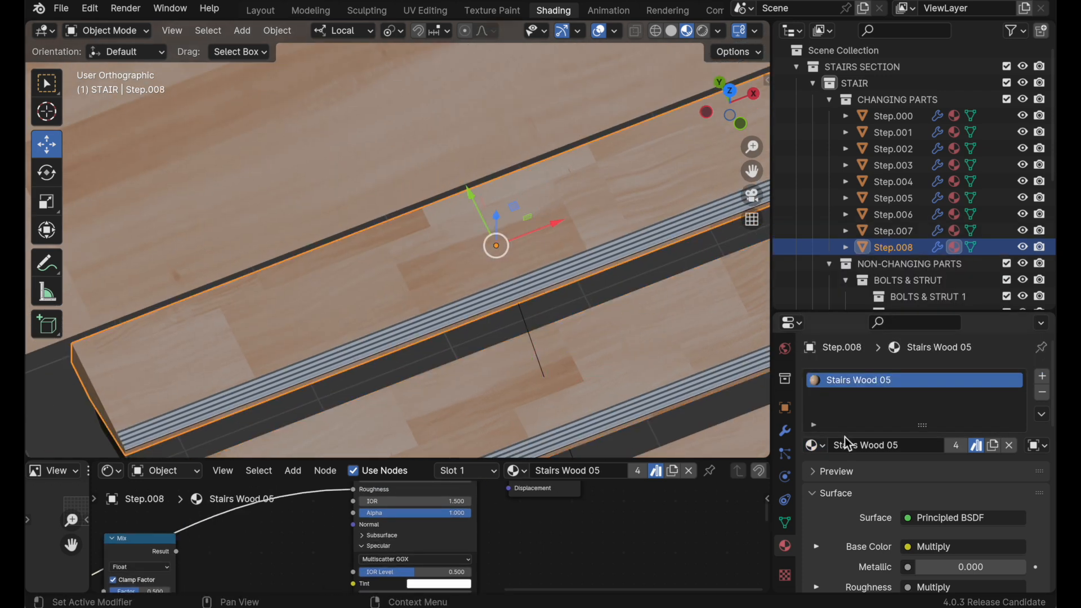
pyautogui.click(814, 446)
pyautogui.click(857, 307)
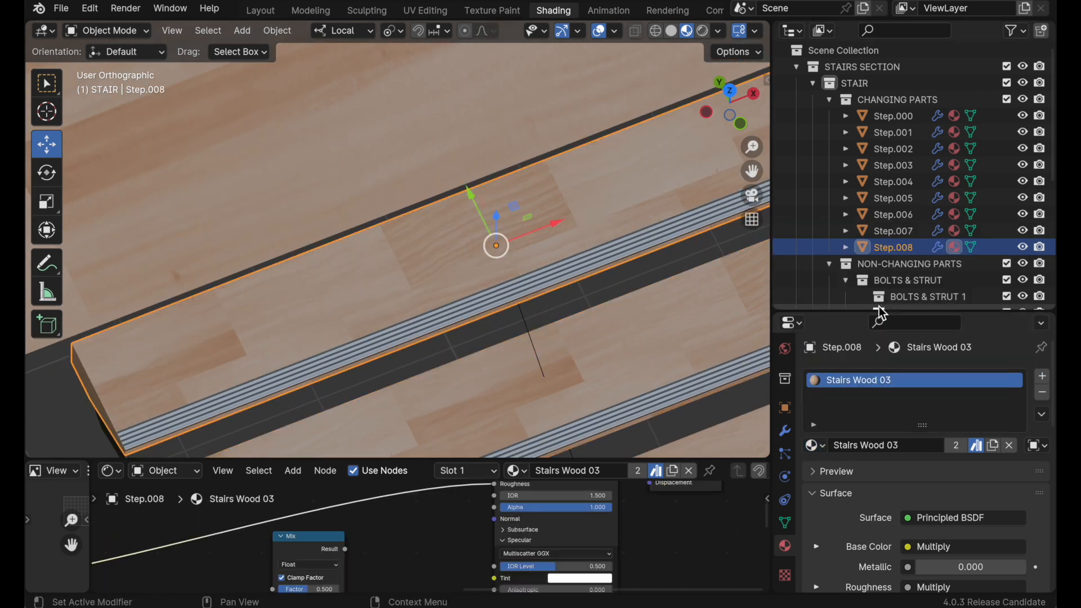
# Select Step.005, enlarge the node editor, and set the Mapping Location X of its Stairs Wood 02 material to 13.6"
pyautogui.keyDown('ctrl'); pyautogui.keyDown('alt'); pyautogui.moveTo(580, 266); pyautogui.dragTo(521, 174); pyautogui.keyUp('alt'); pyautogui.keyUp('ctrl')
pyautogui.keyDown('alt'); pyautogui.moveTo(553, 225); pyautogui.dragTo(604, 245); pyautogui.keyUp('alt')
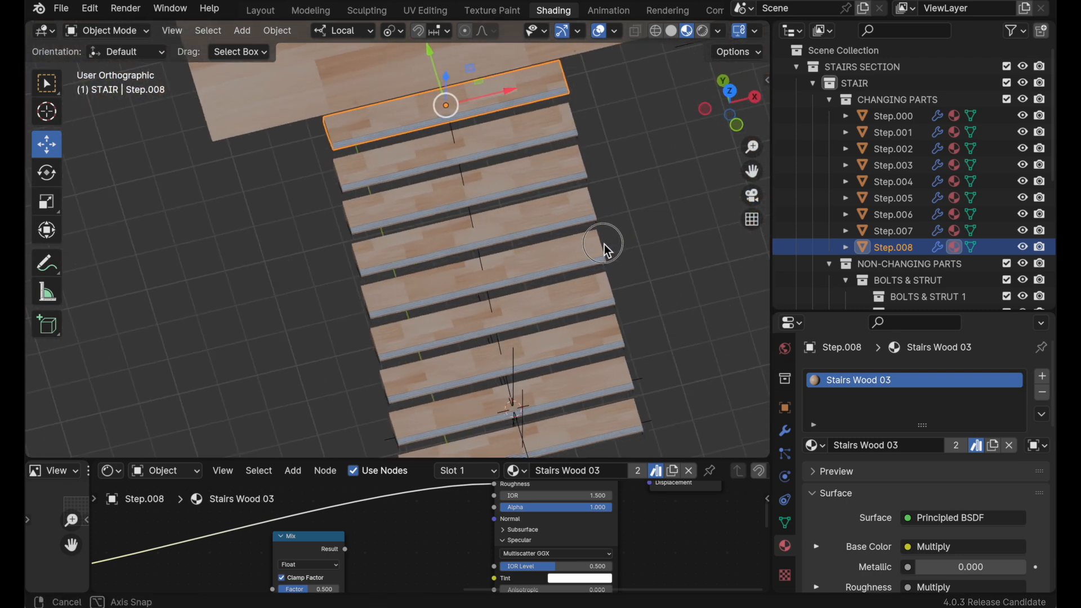
pyautogui.click(541, 217)
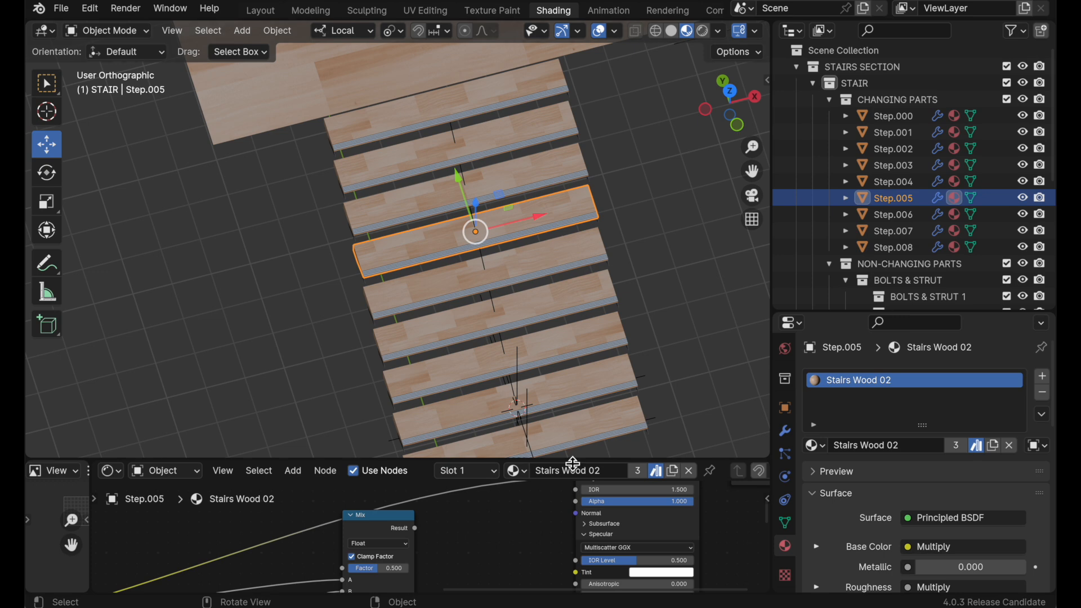
pyautogui.moveTo(573, 458); pyautogui.dragTo(566, 403)
pyautogui.keyDown('alt'); pyautogui.keyDown('shift'); pyautogui.moveTo(534, 327); pyautogui.dragTo(578, 295); pyautogui.keyUp('shift'); pyautogui.keyUp('alt')
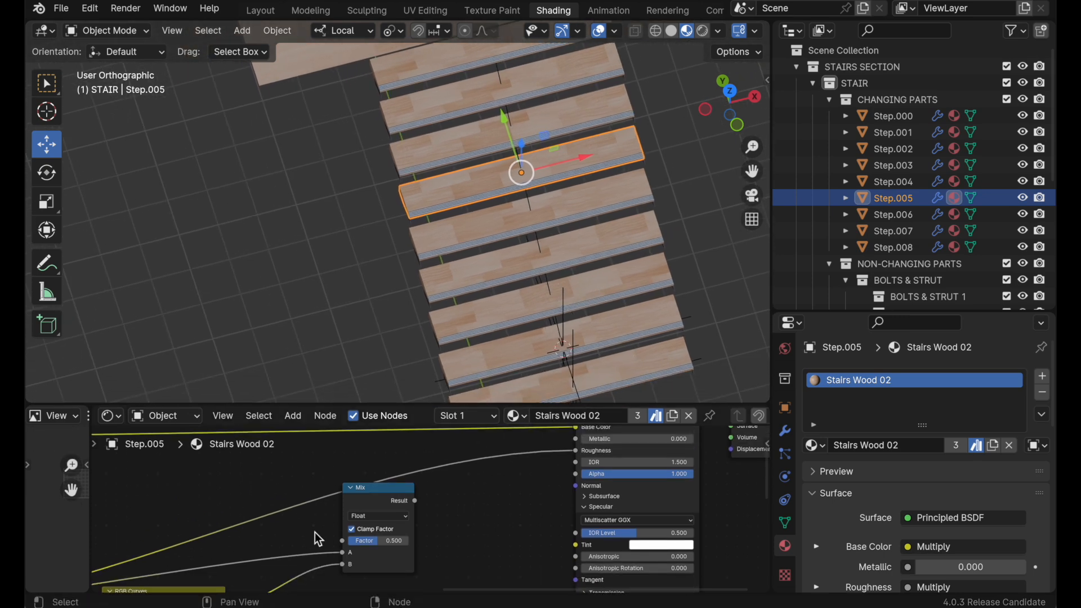
pyautogui.hscroll(-10, 314, 532)
pyautogui.scroll(-6, 313, 531)
pyautogui.hscroll(-3, 313, 531)
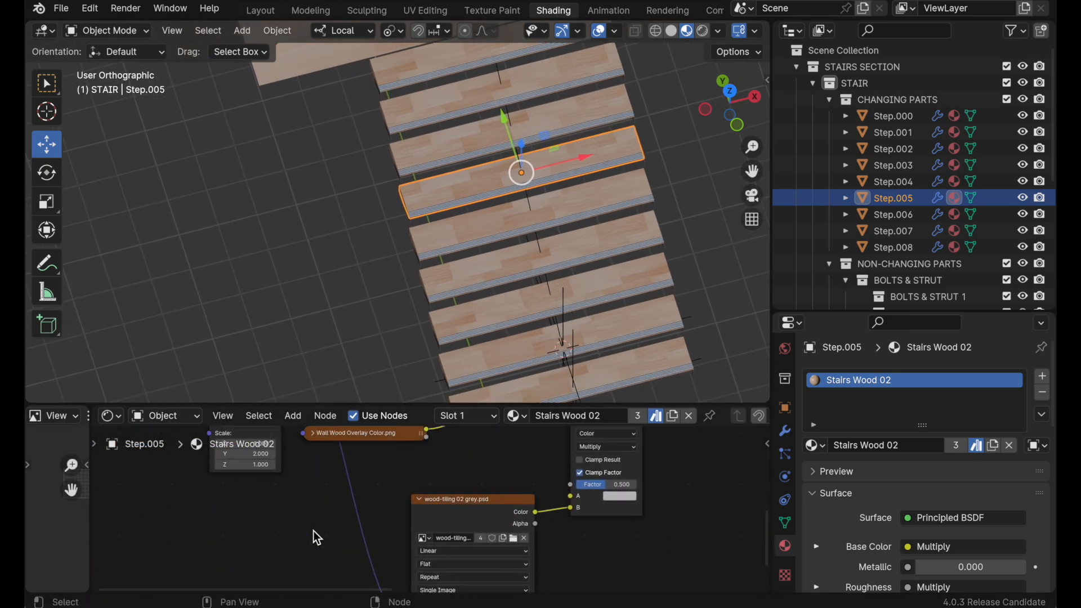
pyautogui.scroll(6, 313, 531)
pyautogui.hscroll(-4, 313, 531)
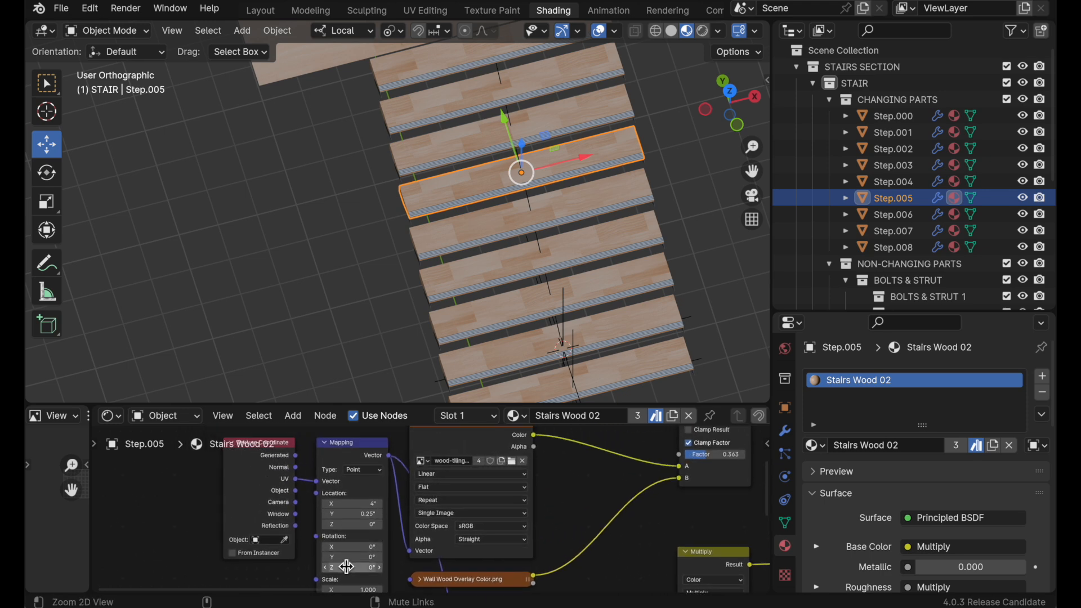
pyautogui.scroll(4, 398, 487)
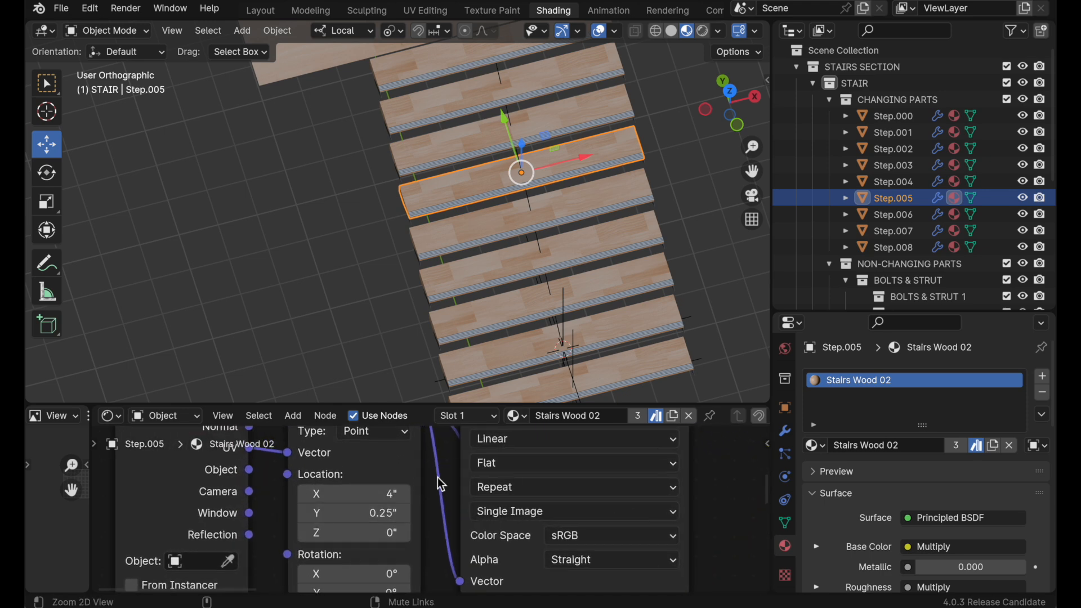
pyautogui.scroll(2, 371, 494)
pyautogui.moveTo(372, 493); pyautogui.dragTo(426, 494)
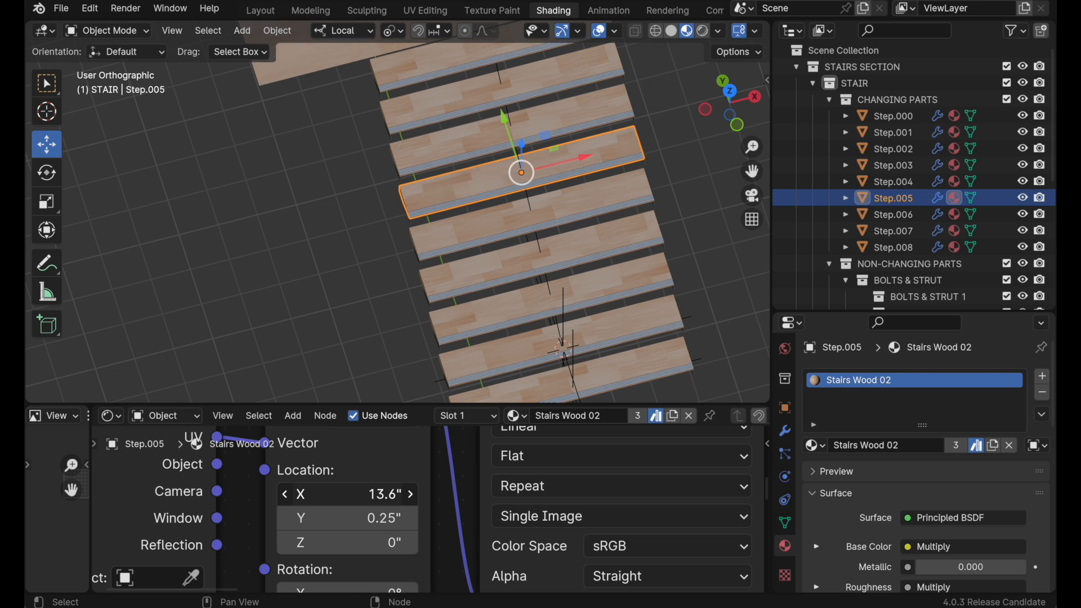
# Replace the material on Step.002 with Stairs Wood 02 and deselect the tread
pyautogui.click(608, 291)
pyautogui.click(814, 446)
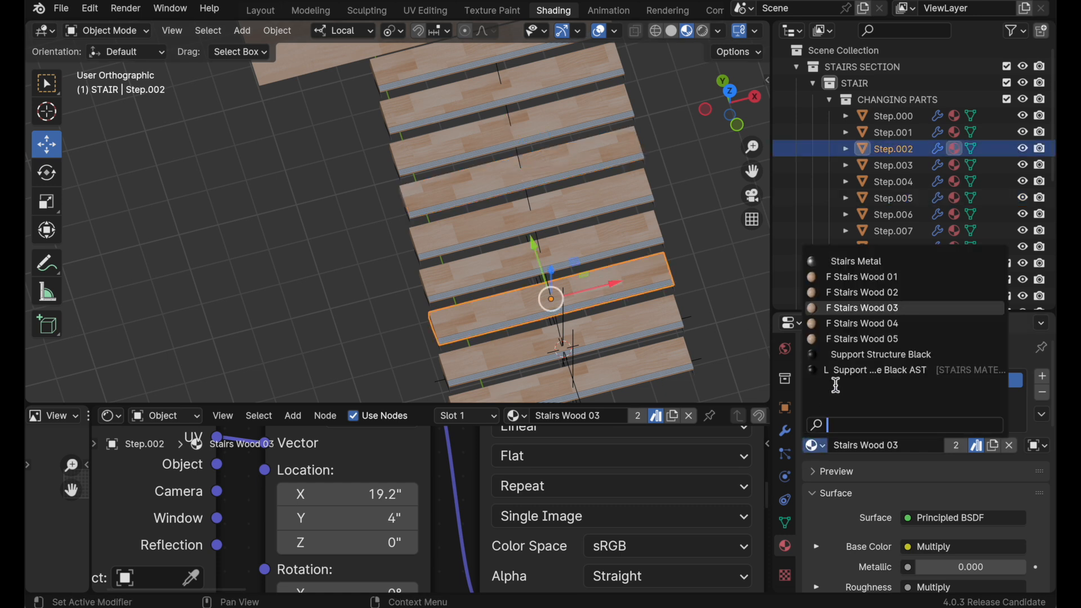
pyautogui.click(864, 292)
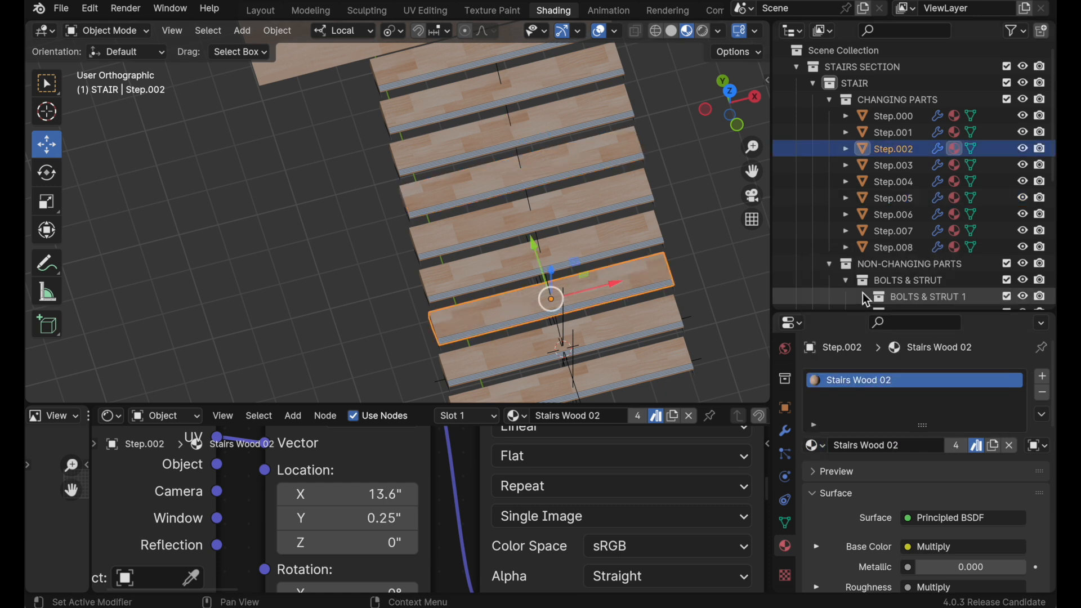
pyautogui.click(714, 279)
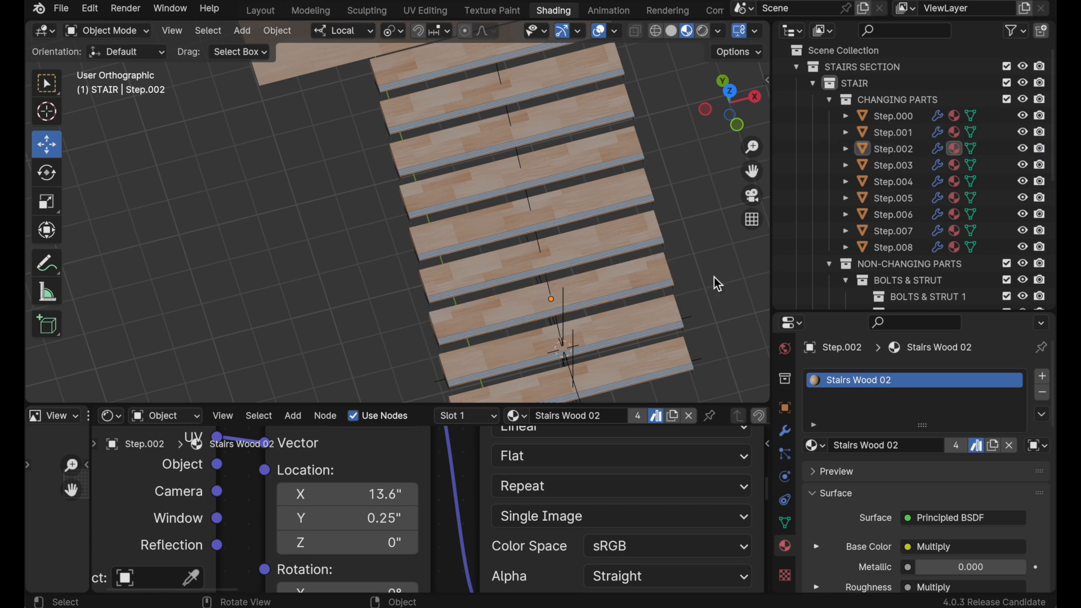
pyautogui.keyDown('alt'); pyautogui.moveTo(666, 301); pyautogui.dragTo(646, 319); pyautogui.keyUp('alt')
# Add an Array modifier to the single Step.000 tread and place it above the Subdivision modifier
pyautogui.click(647, 321)
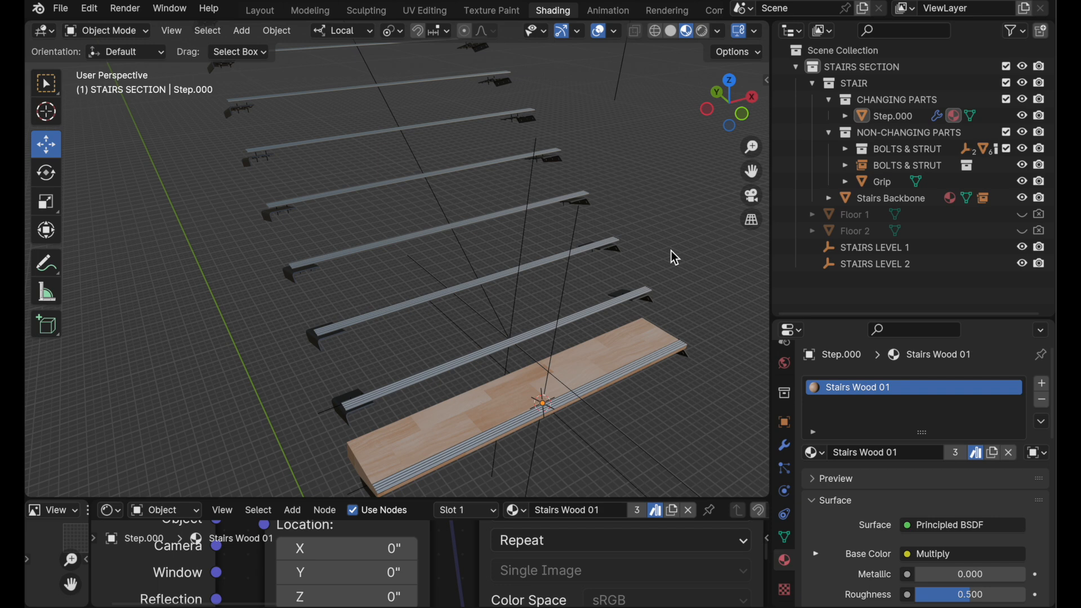
pyautogui.click(638, 328)
pyautogui.moveTo(605, 414); pyautogui.dragTo(495, 484, button='middle')
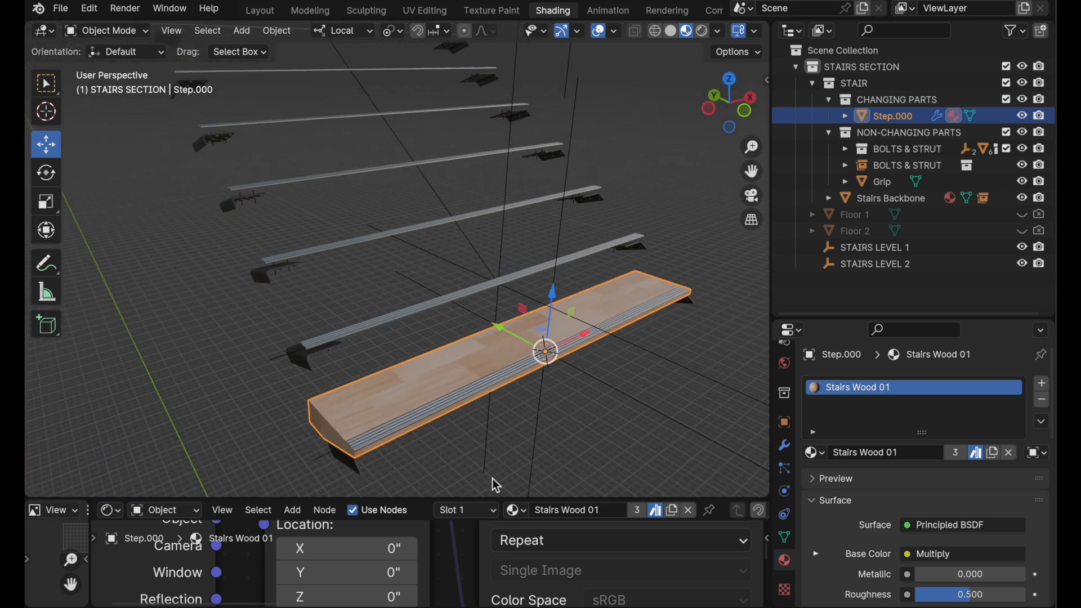
pyautogui.click(785, 446)
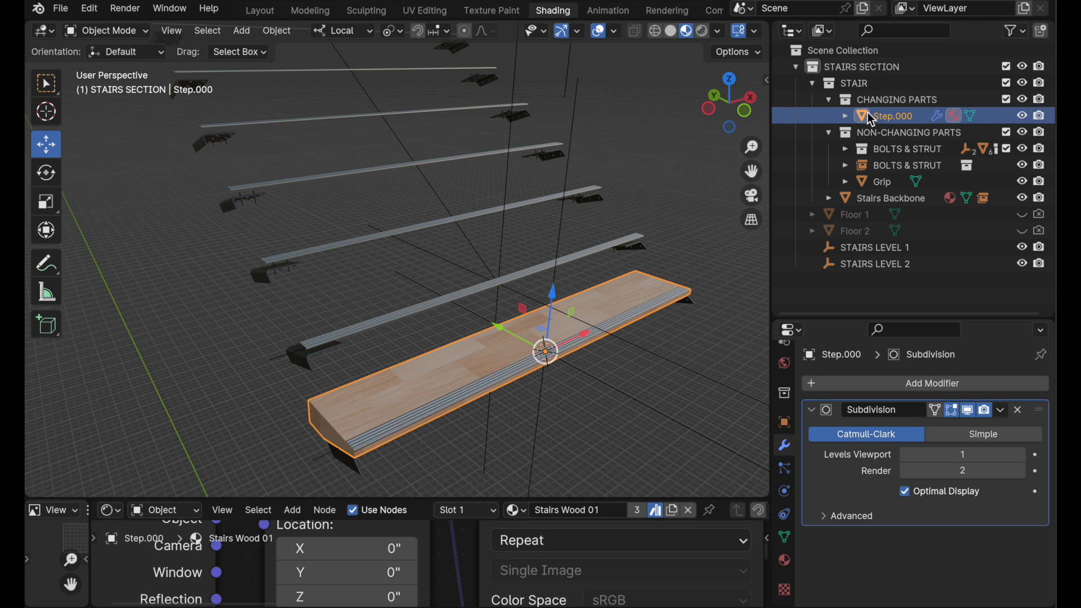
pyautogui.click(900, 384)
pyautogui.moveTo(900, 385)
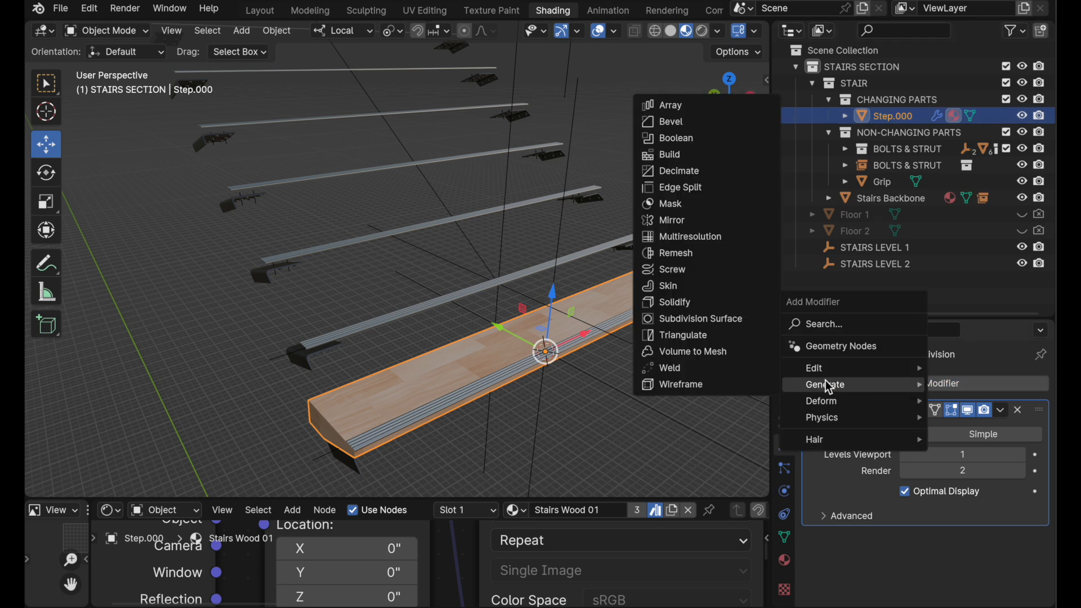
pyautogui.click(735, 108)
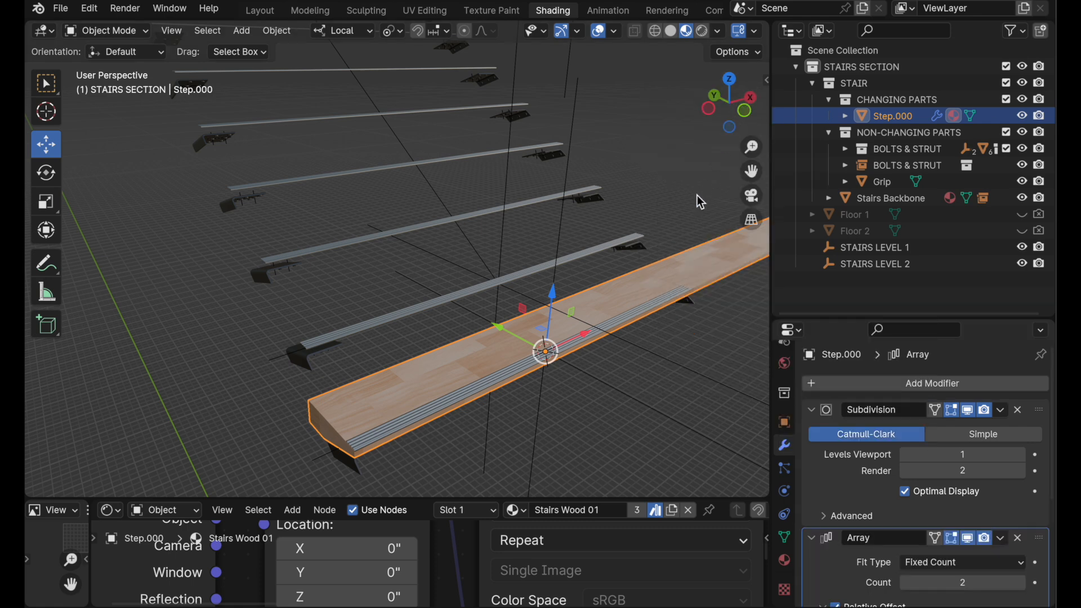
pyautogui.moveTo(1039, 539); pyautogui.dragTo(1037, 410)
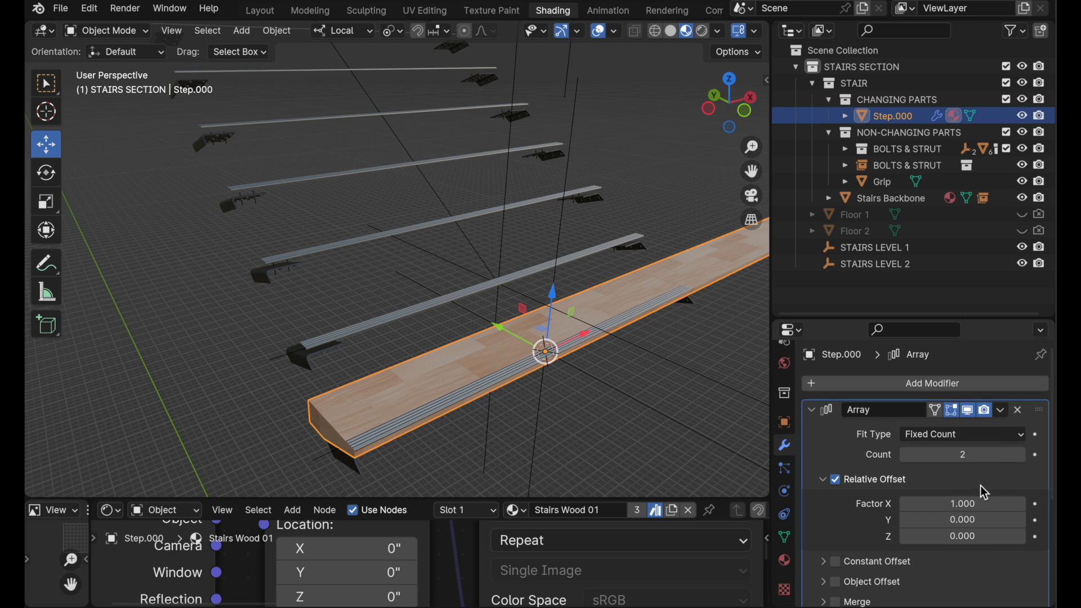
# Switch the Step.000 array from relative offset to constant offset and show the constant distance settings
pyautogui.scroll(-3, 982, 484)
pyautogui.click(837, 415)
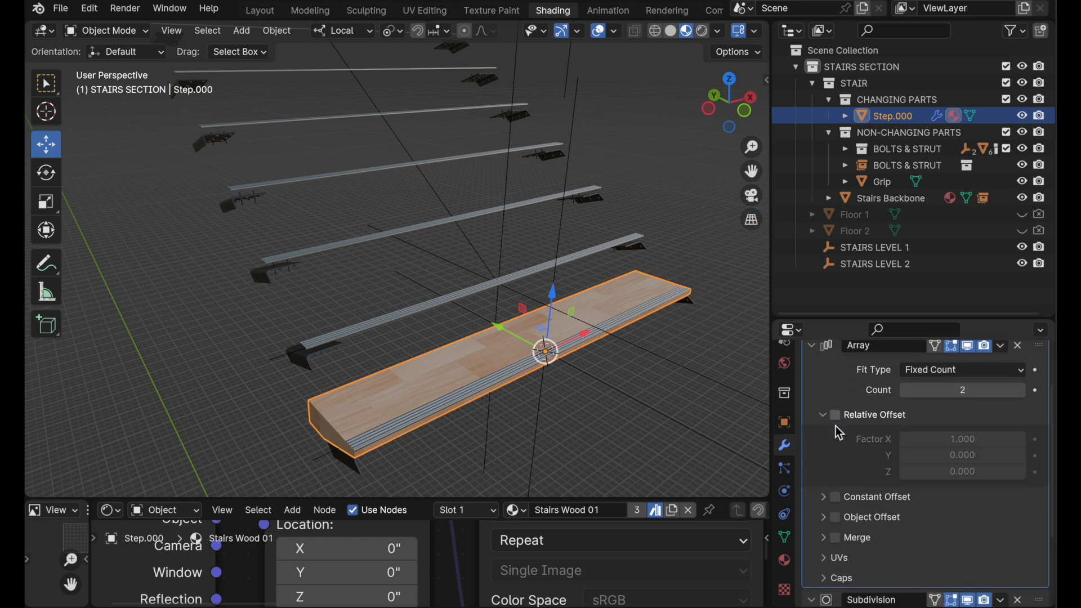
pyautogui.click(834, 498)
pyautogui.click(826, 499)
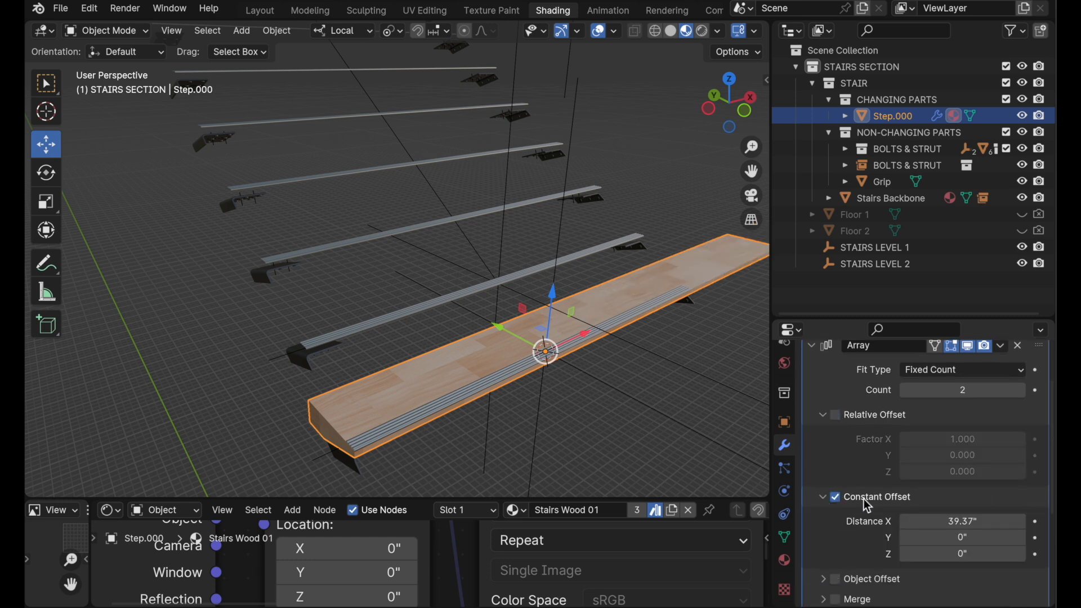
# Set the Step.000 array's constant offset distances to X 0", Y 10.5" and Z 7.5"
pyautogui.click(959, 523)
pyautogui.write('0')
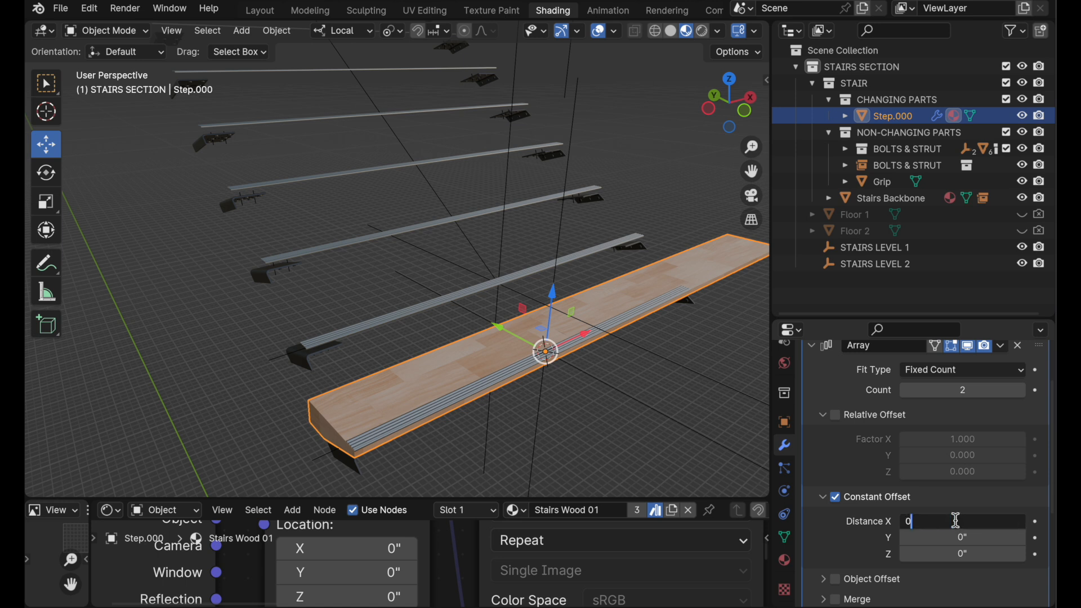
pyautogui.press('Tab')
pyautogui.write('10')
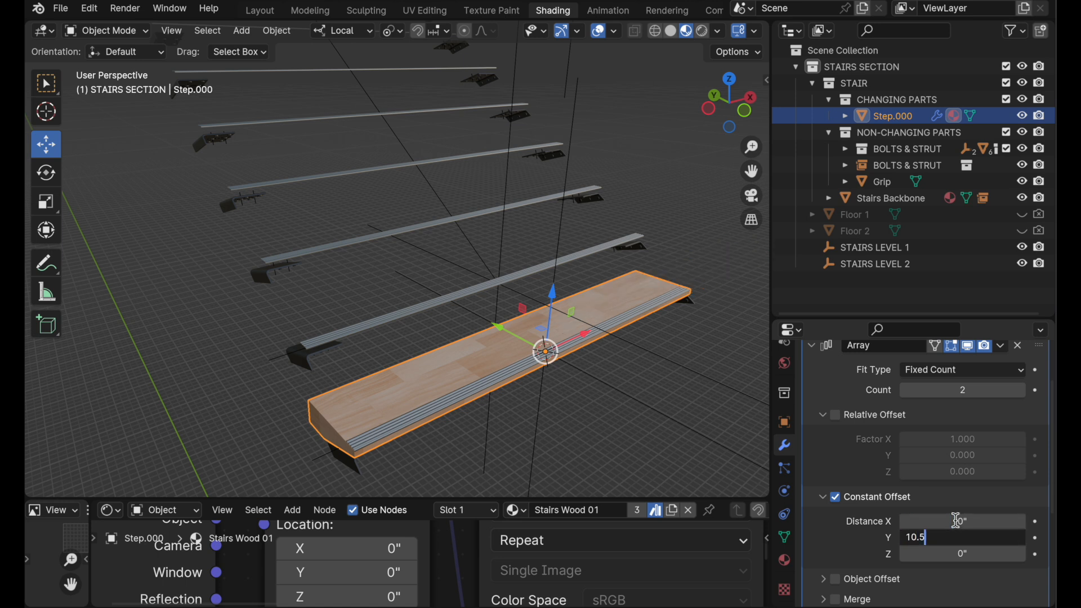
pyautogui.press('Return')
pyautogui.click(950, 555)
pyautogui.write('7.5')
pyautogui.press('Return')
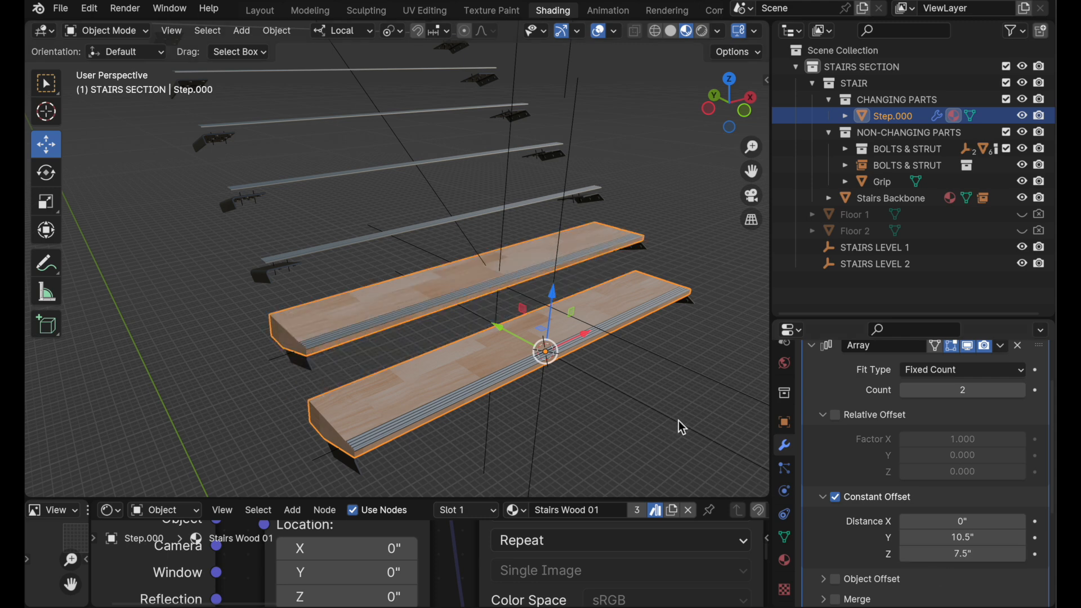
# Set the Step.000 array's fixed count to 10 treads
pyautogui.scroll(3, 969, 411)
pyautogui.click(969, 455)
pyautogui.write('10')
pyautogui.press('Return')
pyautogui.moveTo(479, 253); pyautogui.dragTo(565, 343, button='middle')
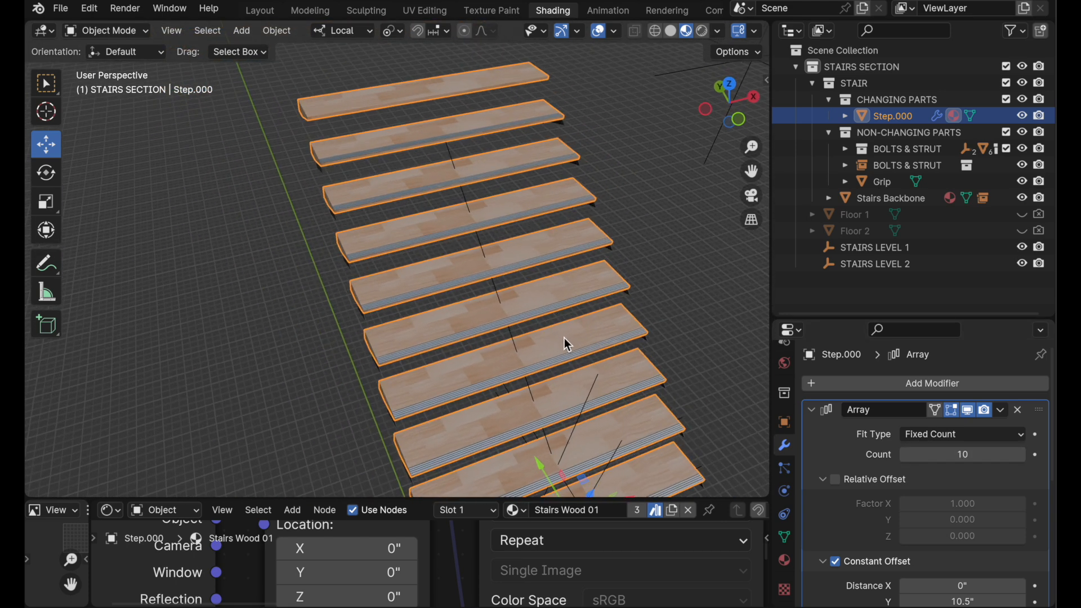
# Collapse the constant offset settings and vary the arrayed treads' wood pattern with UV offsets of U 0.1589 and V -0.0561
pyautogui.click(729, 84)
pyautogui.click(752, 218)
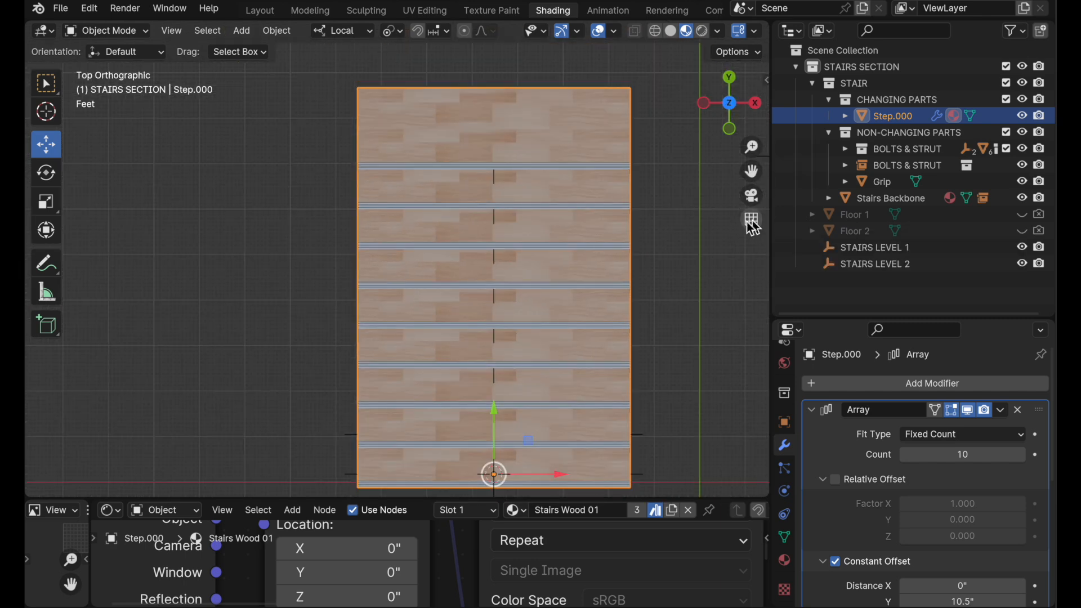
pyautogui.scroll(-1, 680, 255)
pyautogui.keyDown('shift'); pyautogui.moveTo(678, 302); pyautogui.dragTo(635, 304, button='middle'); pyautogui.keyUp('shift')
pyautogui.scroll(2, 591, 330)
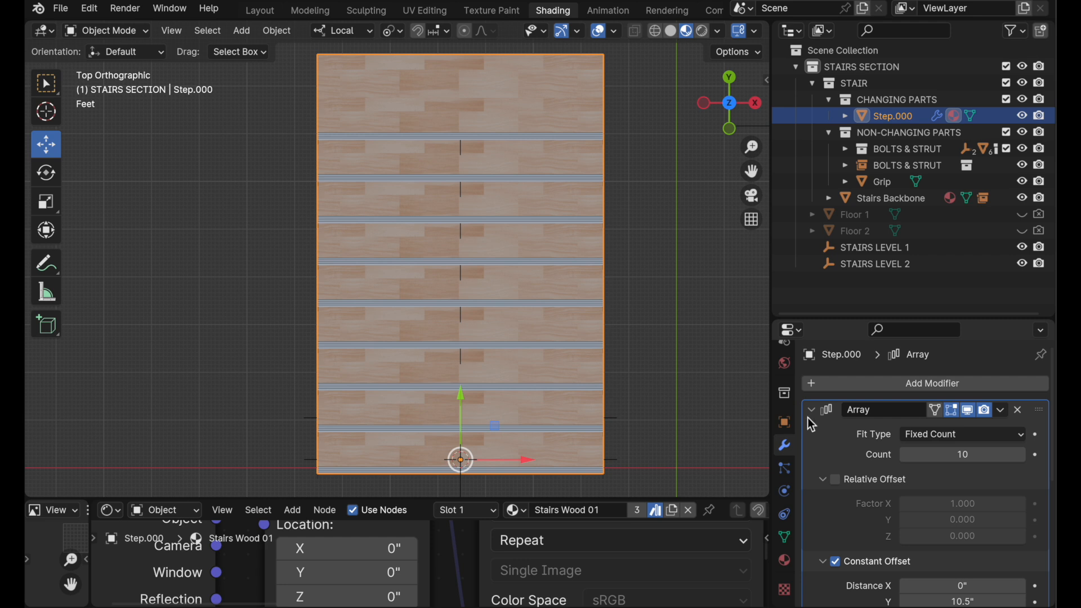
pyautogui.scroll(-4, 832, 523)
pyautogui.click(823, 471)
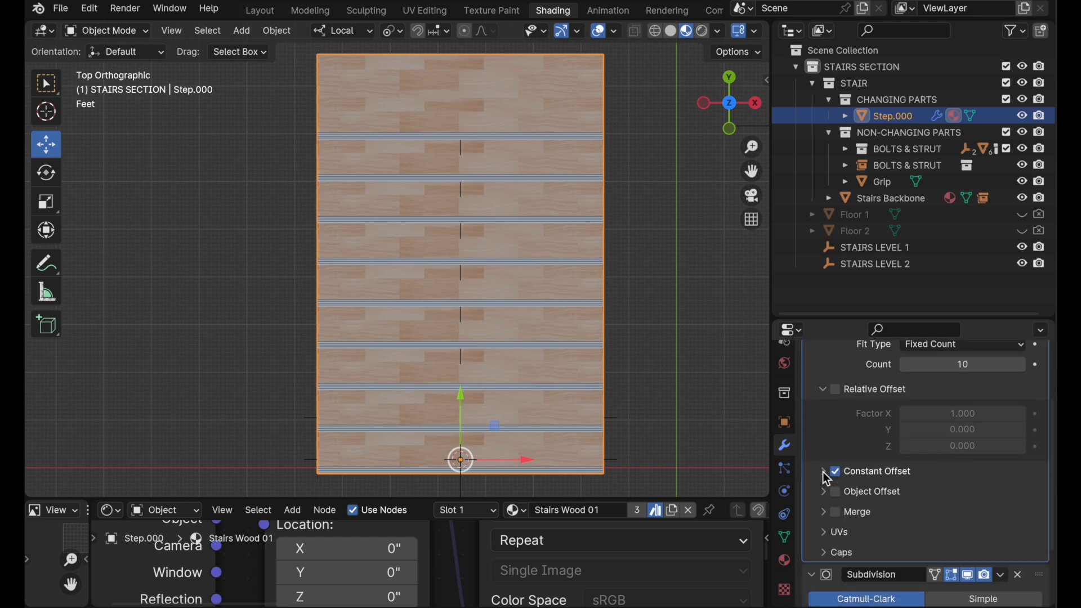
pyautogui.scroll(-2, 842, 502)
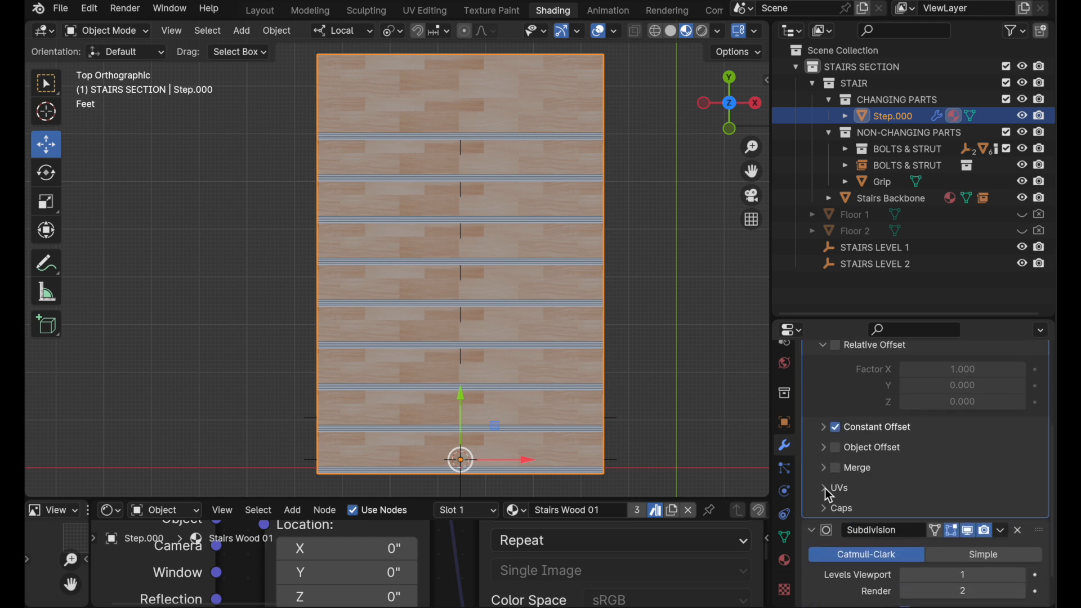
pyautogui.click(826, 488)
pyautogui.scroll(-1, 826, 489)
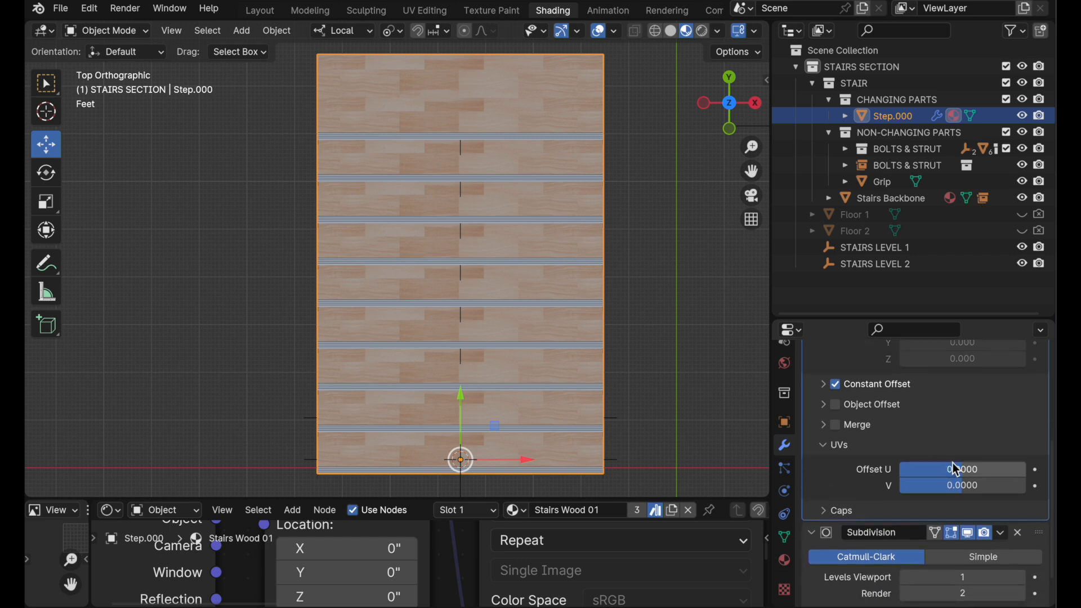
pyautogui.moveTo(962, 469)
pyautogui.mouseDown()
pyautogui.moveTo(980, 485)
pyautogui.moveTo(960, 487)
pyautogui.mouseUp()
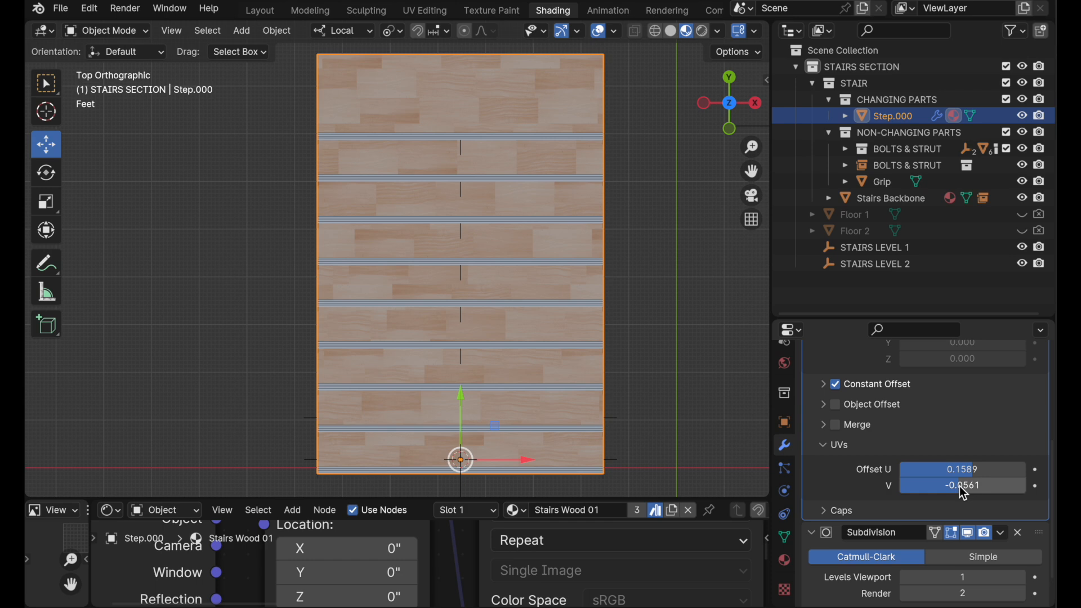
# Deselect the arrayed treads and examine how the wood pattern varies between them
pyautogui.click(704, 381)
pyautogui.moveTo(505, 396); pyautogui.dragTo(499, 325, button='middle')
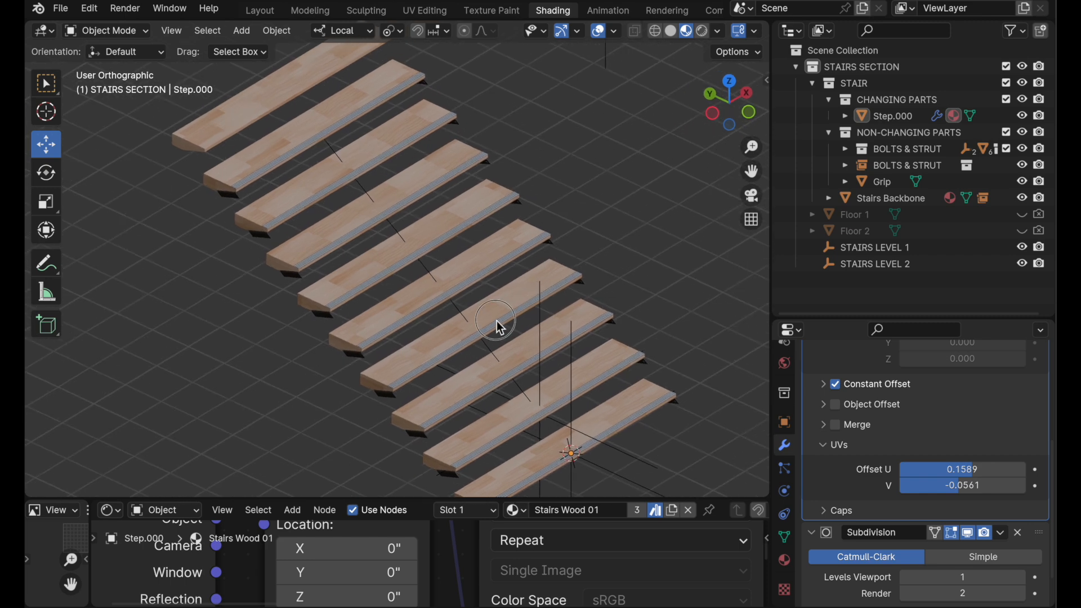
pyautogui.scroll(5, 551, 248)
pyautogui.moveTo(580, 359); pyautogui.dragTo(513, 313, button='middle')
pyautogui.scroll(-2, 573, 241)
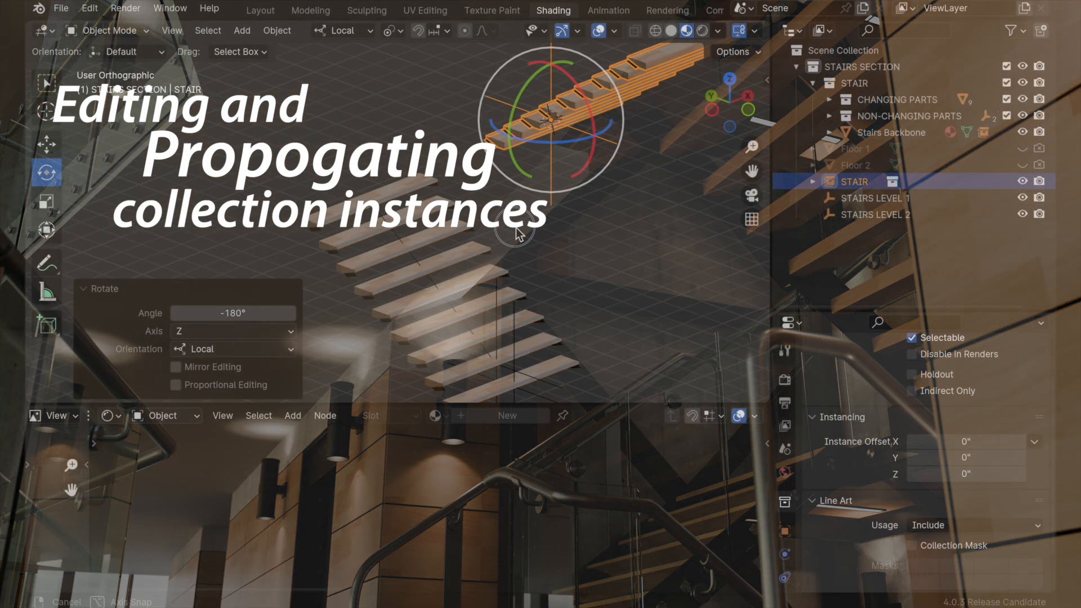
# Select the Support Strut under the tread in perspective view, switch to wireframe shading, and locate the strut in the outliner
pyautogui.moveTo(514, 235); pyautogui.dragTo(582, 227, button='middle')
pyautogui.click(752, 219)
pyautogui.keyDown('ctrl'); pyautogui.moveTo(441, 285); pyautogui.dragTo(495, 258, button='middle'); pyautogui.keyUp('ctrl')
pyautogui.click(459, 256)
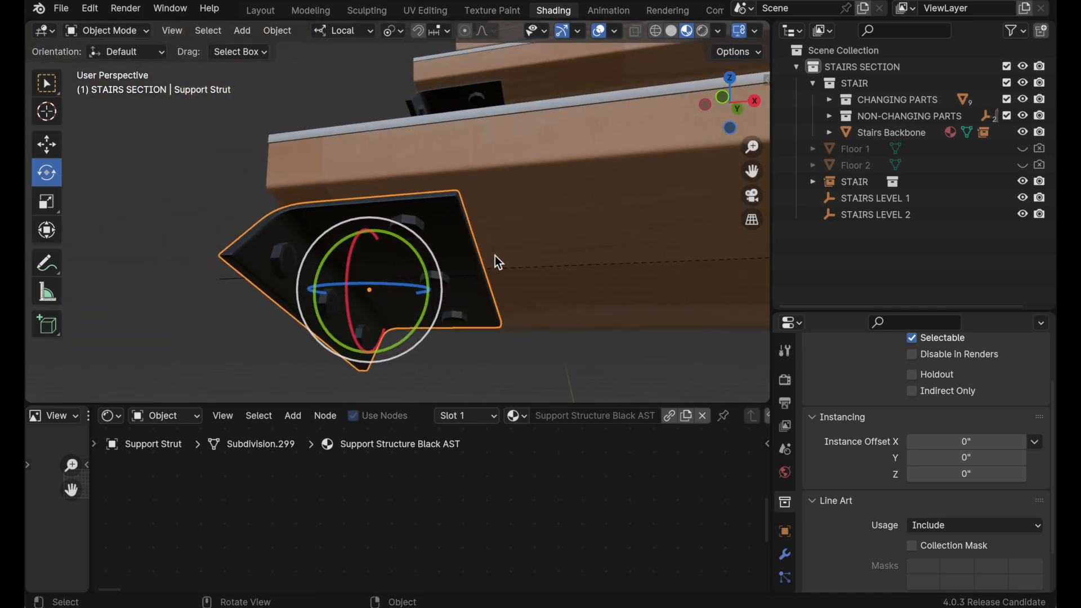
pyautogui.click(655, 31)
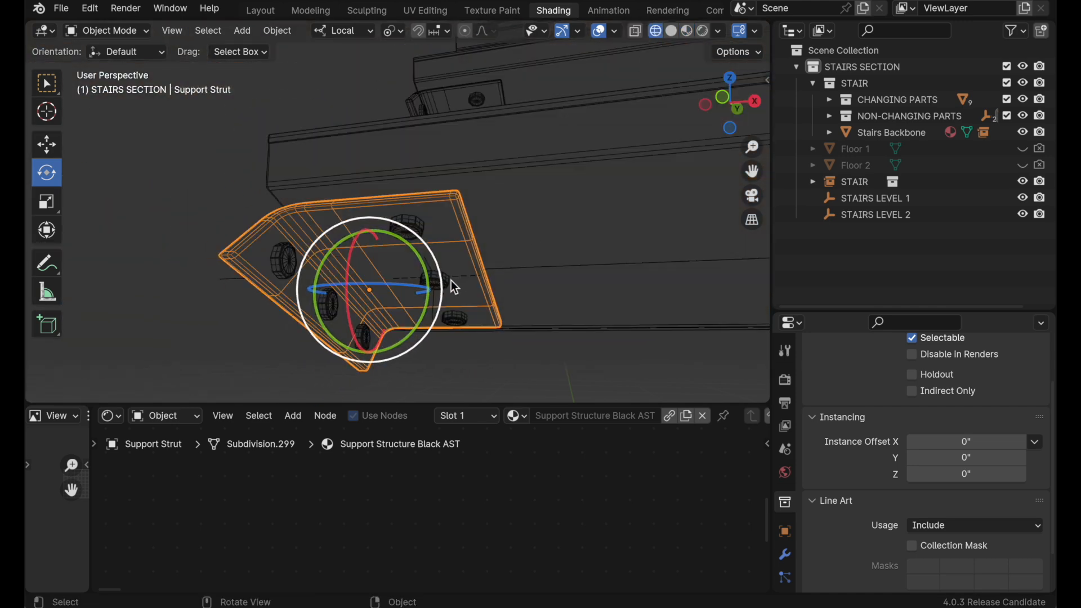
pyautogui.keyDown('shift'); pyautogui.moveTo(470, 285); pyautogui.dragTo(490, 295, button='middle'); pyautogui.keyUp('shift')
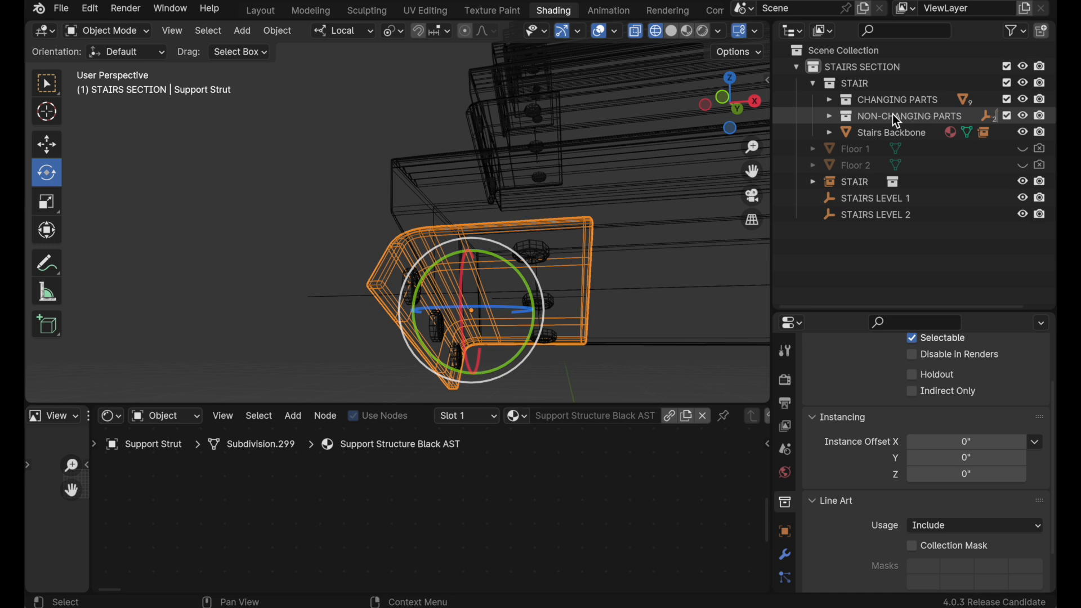
pyautogui.press('.')
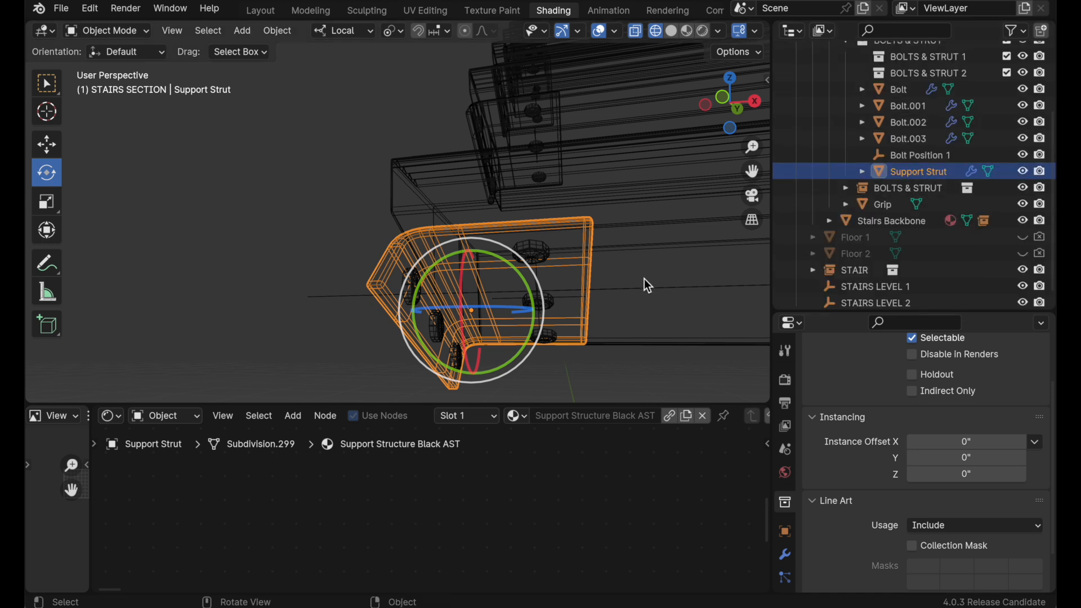
# Lengthen the Support Strut mesh by moving its far-end vertices about 1.41" along local X and then slightly farther, and return to Object Mode
pyautogui.press('Tab')
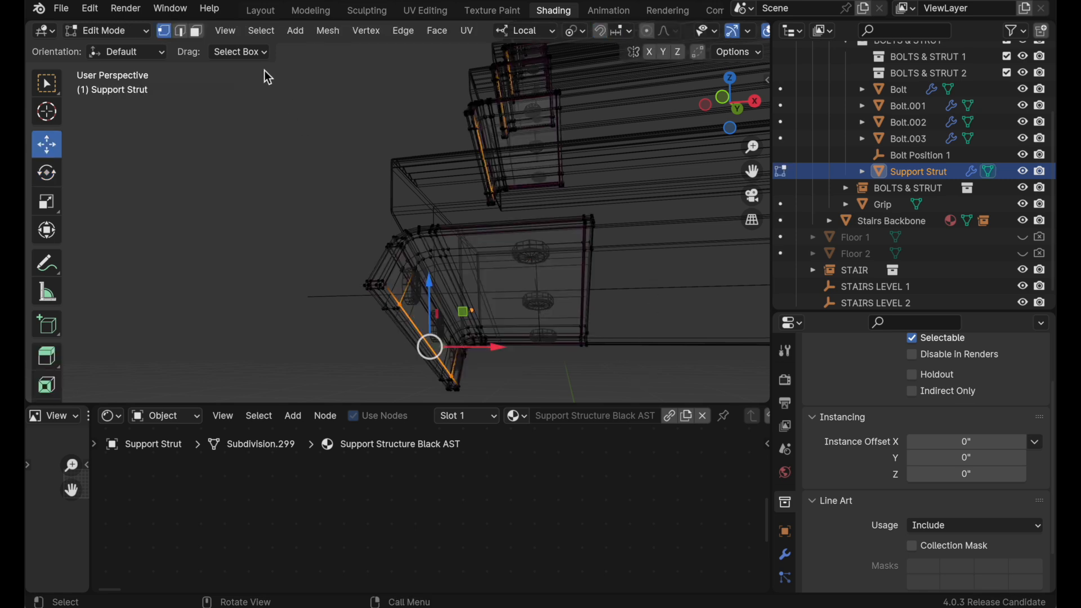
pyautogui.press('b')
pyautogui.moveTo(632, 387); pyautogui.dragTo(580, 213)
pyautogui.moveTo(654, 297); pyautogui.dragTo(724, 295)
pyautogui.keyDown('shift'); pyautogui.moveTo(725, 295); pyautogui.dragTo(620, 281, button='middle'); pyautogui.keyUp('shift')
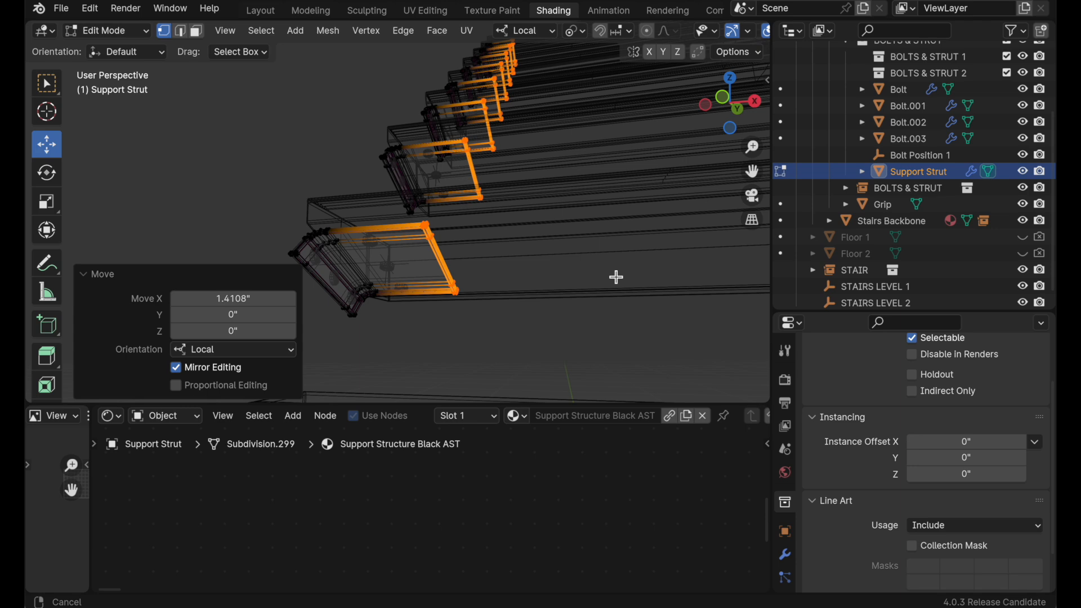
pyautogui.keyDown('ctrl'); pyautogui.moveTo(616, 277); pyautogui.dragTo(644, 211, button='middle'); pyautogui.keyUp('ctrl')
pyautogui.keyDown('shift'); pyautogui.moveTo(644, 211); pyautogui.dragTo(650, 239, button='middle'); pyautogui.keyUp('shift')
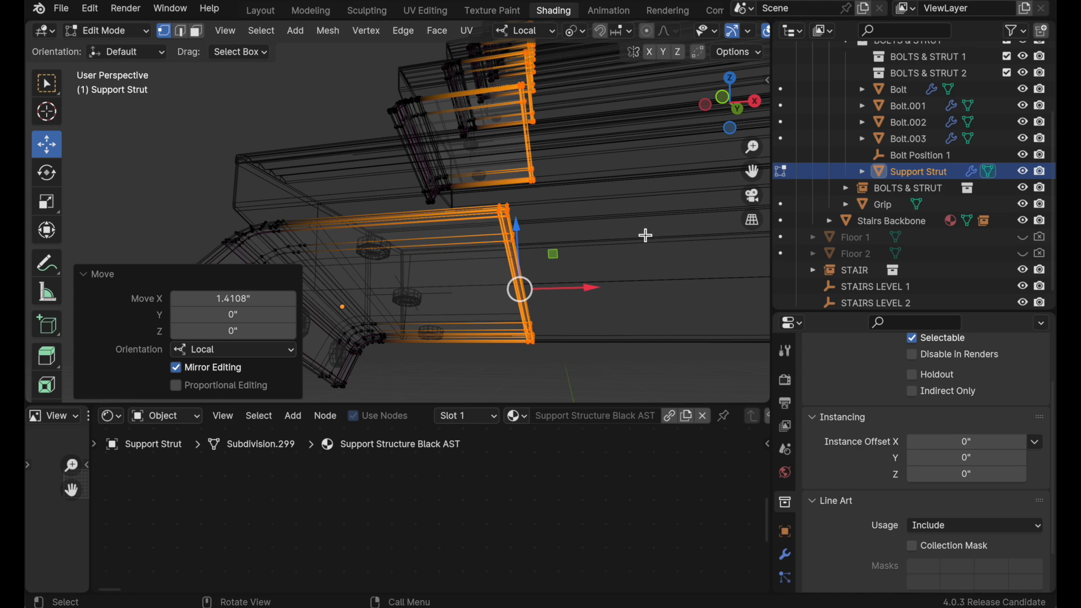
pyautogui.moveTo(598, 289); pyautogui.dragTo(613, 292)
pyautogui.press('Tab')
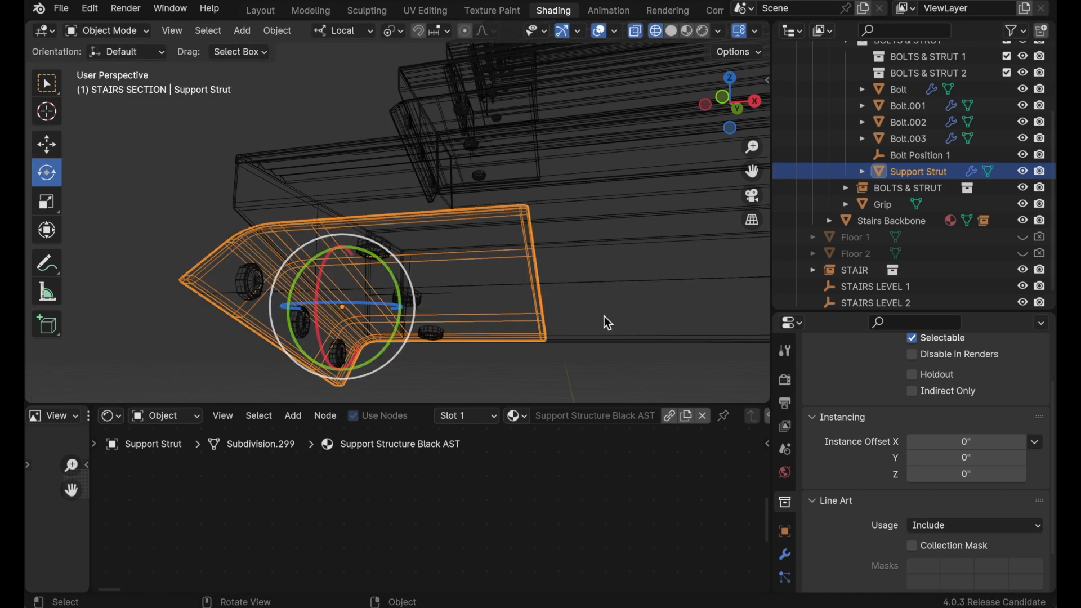
# Make a linked duplicate of Bolt.003 together with the Bolt Position 1 empty, moved 2.04" along global X
pyautogui.click(572, 385)
pyautogui.scroll(3, 399, 266)
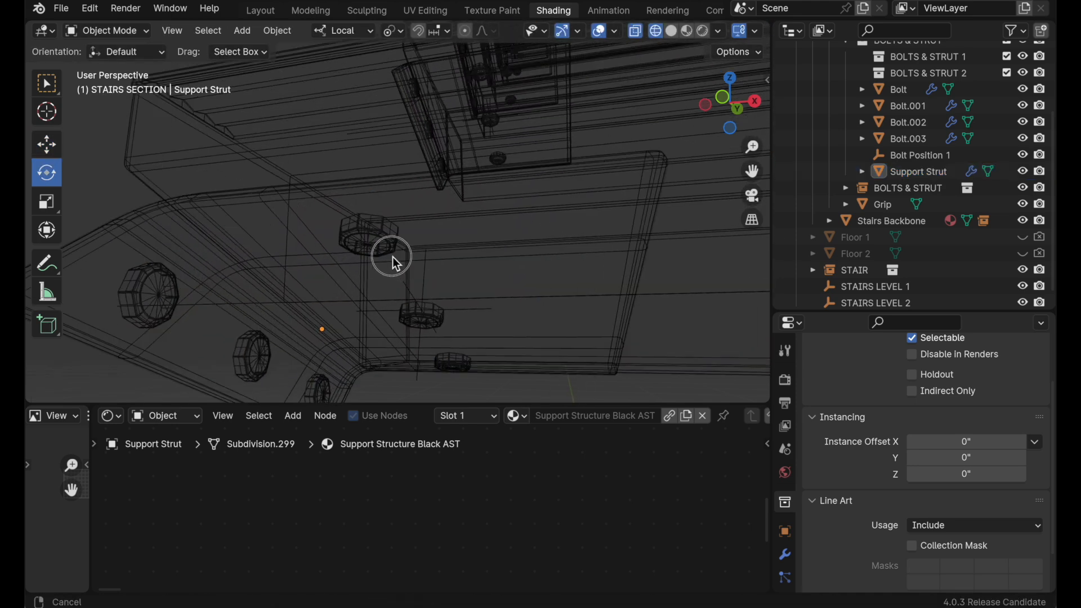
pyautogui.click(382, 238)
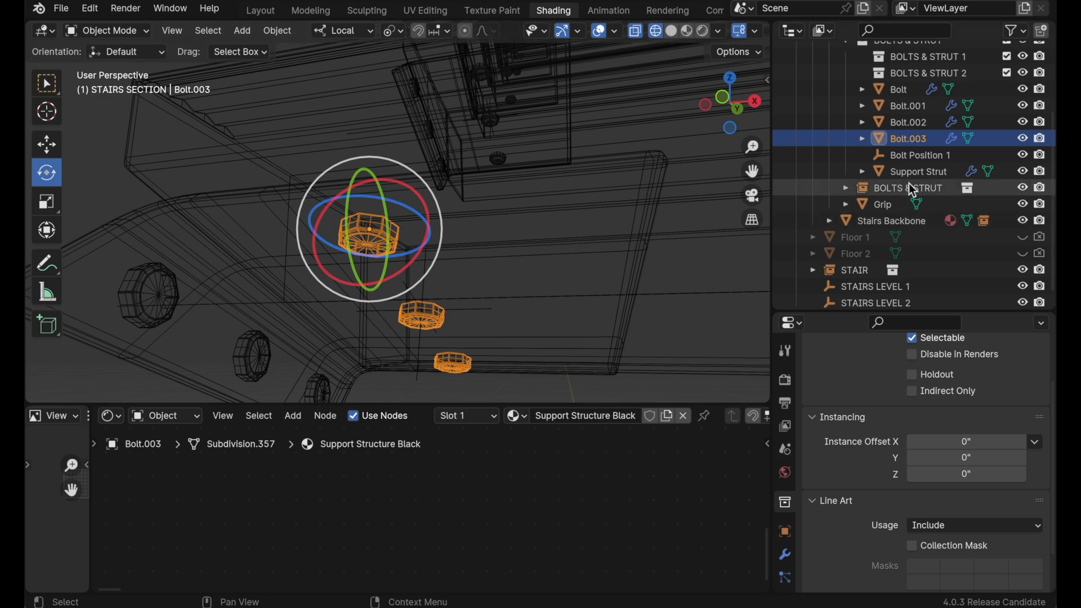
pyautogui.moveTo(505, 290); pyautogui.dragTo(517, 271, button='middle')
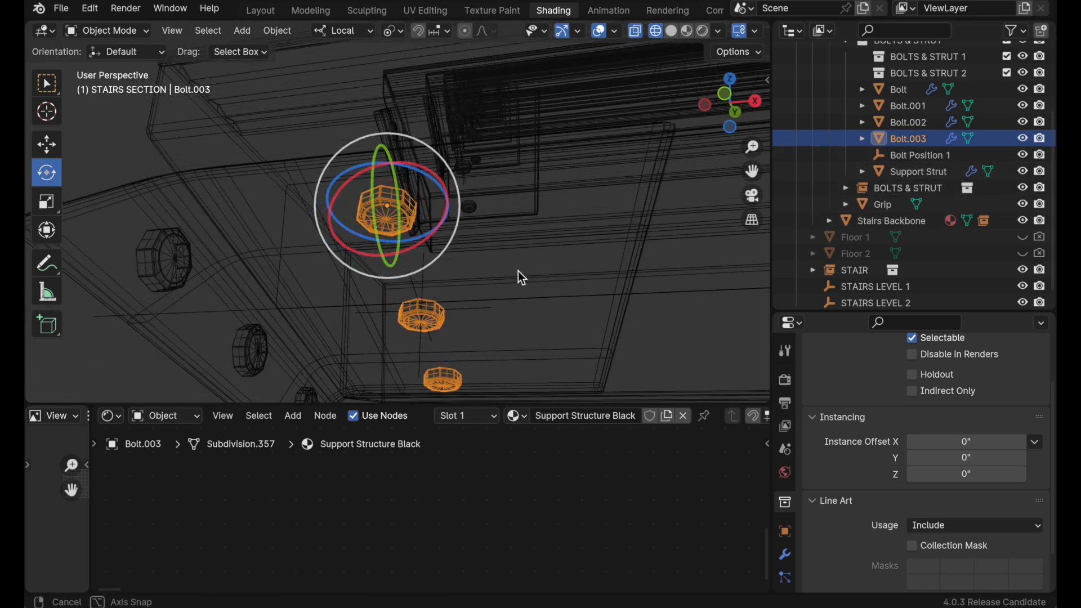
pyautogui.keyDown('shift'); pyautogui.click(478, 308); pyautogui.keyUp('shift')
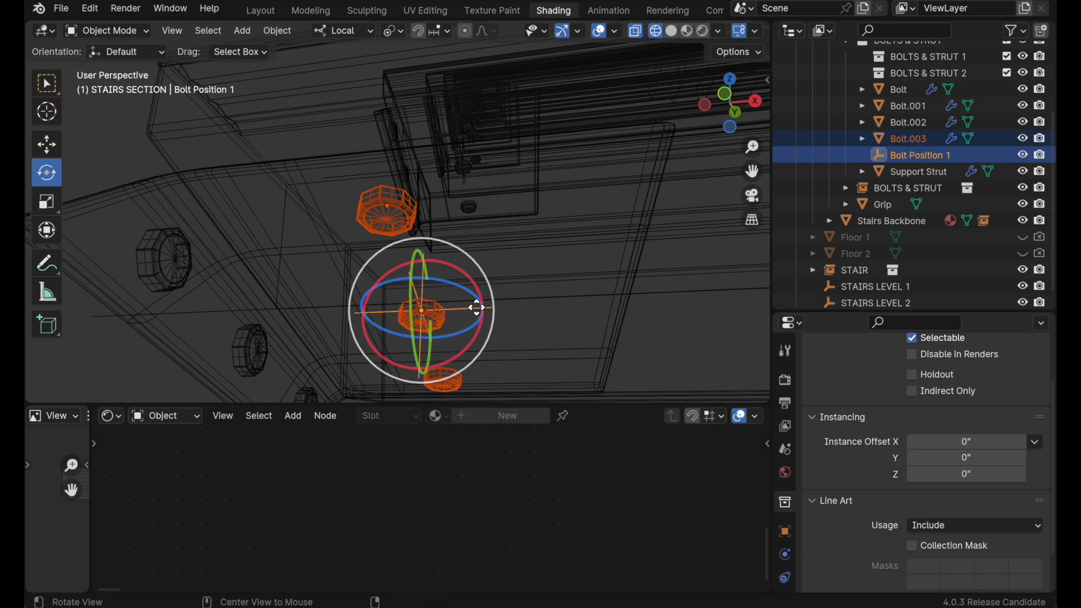
pyautogui.hotkey('shift', 'd')
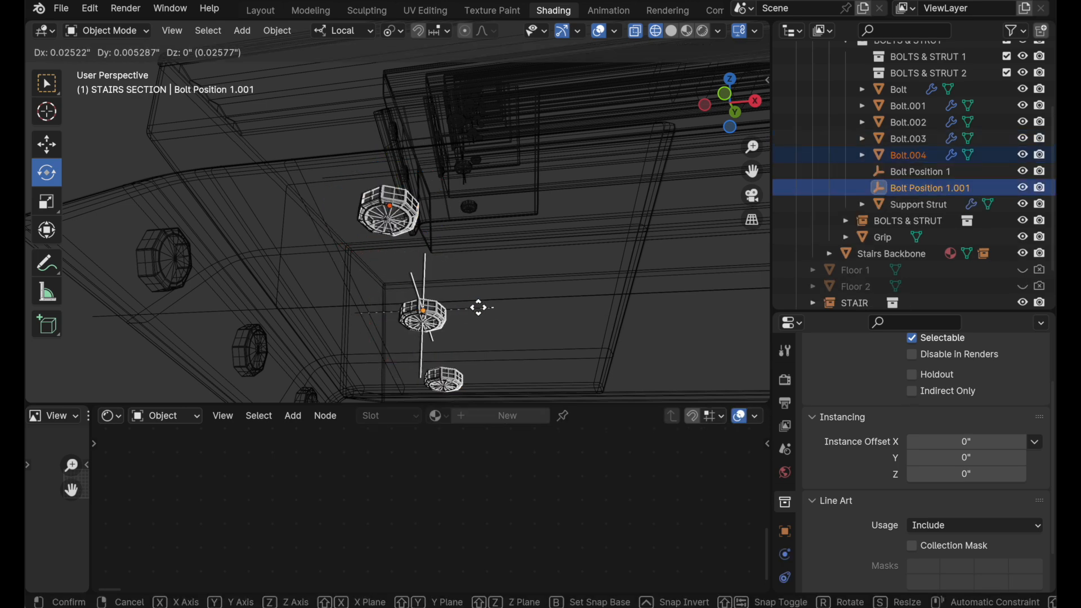
pyautogui.press('x')
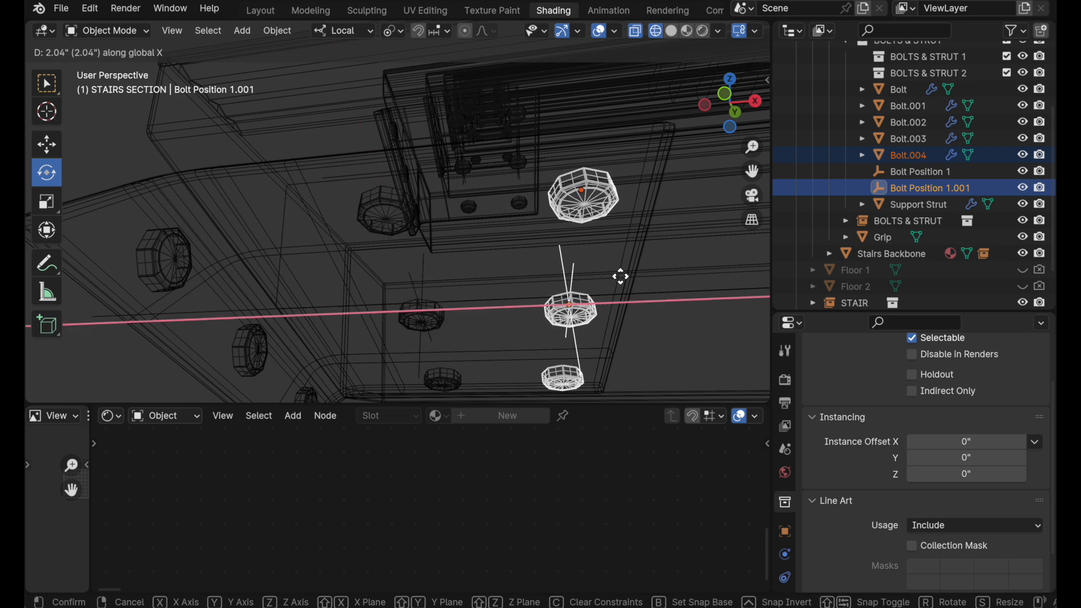
pyautogui.click(620, 275)
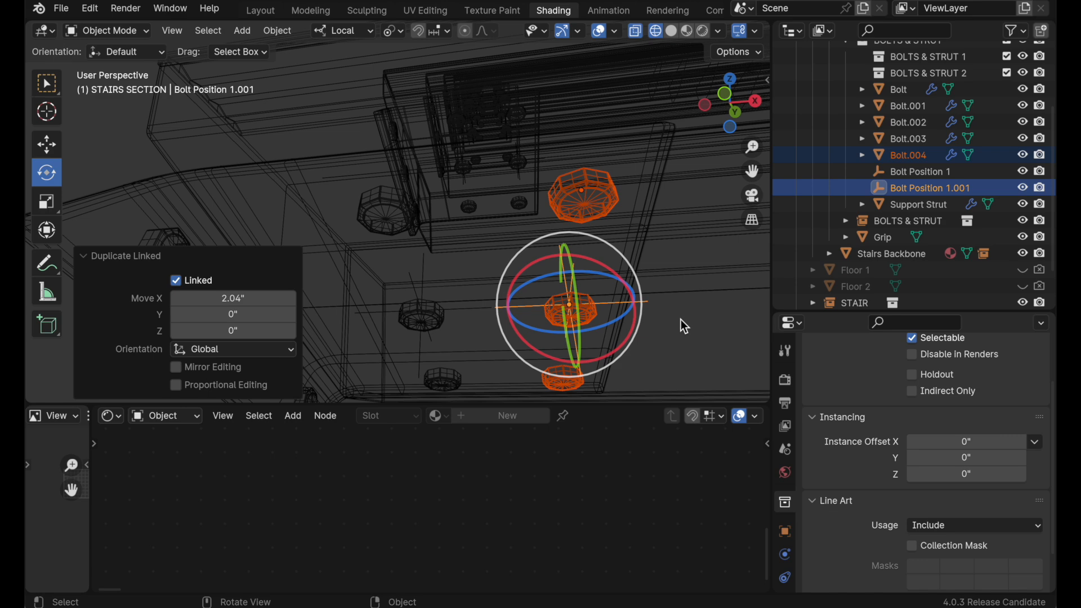
# Collapse the BOLTS & STRUT collection, deselect everything, and examine the edited struts and bolts across the stairs
pyautogui.scroll(2, 893, 164)
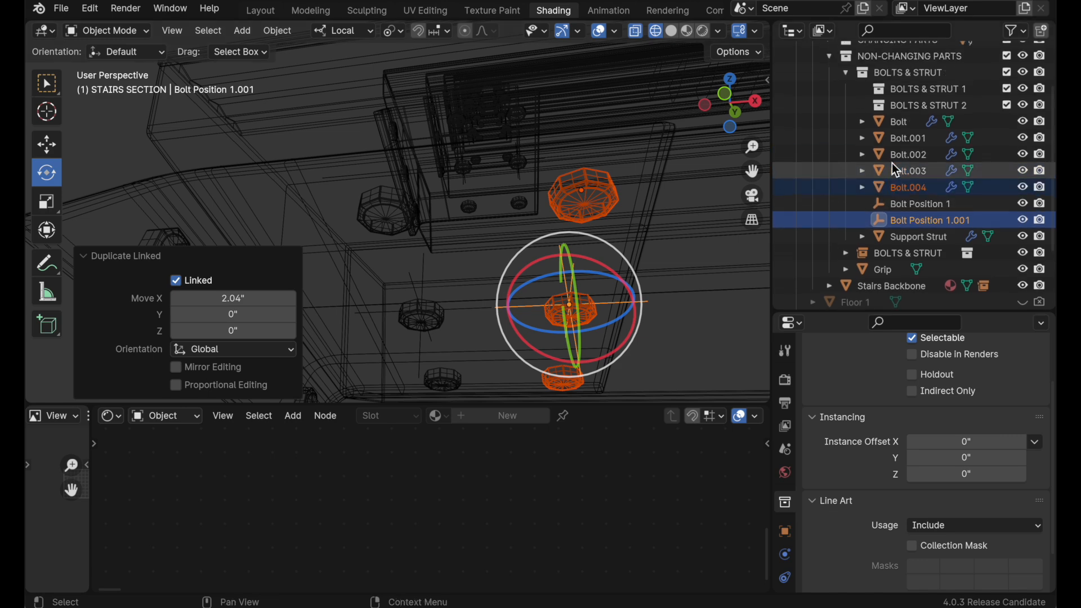
pyautogui.click(847, 74)
pyautogui.moveTo(688, 240); pyautogui.dragTo(641, 262, button='middle')
pyautogui.moveTo(639, 255)
pyautogui.keyDown('alt'); pyautogui.mouseDown()
pyautogui.moveTo(653, 288)
pyautogui.moveTo(523, 261)
pyautogui.moveTo(465, 218)
pyautogui.moveTo(265, 211)
pyautogui.mouseUp(); pyautogui.keyUp('alt')
pyautogui.moveTo(744, 144); pyautogui.dragTo(451, 326)
pyautogui.keyDown('alt'); pyautogui.keyDown('shift'); pyautogui.moveTo(434, 223); pyautogui.dragTo(447, 254); pyautogui.keyUp('shift'); pyautogui.keyUp('alt')
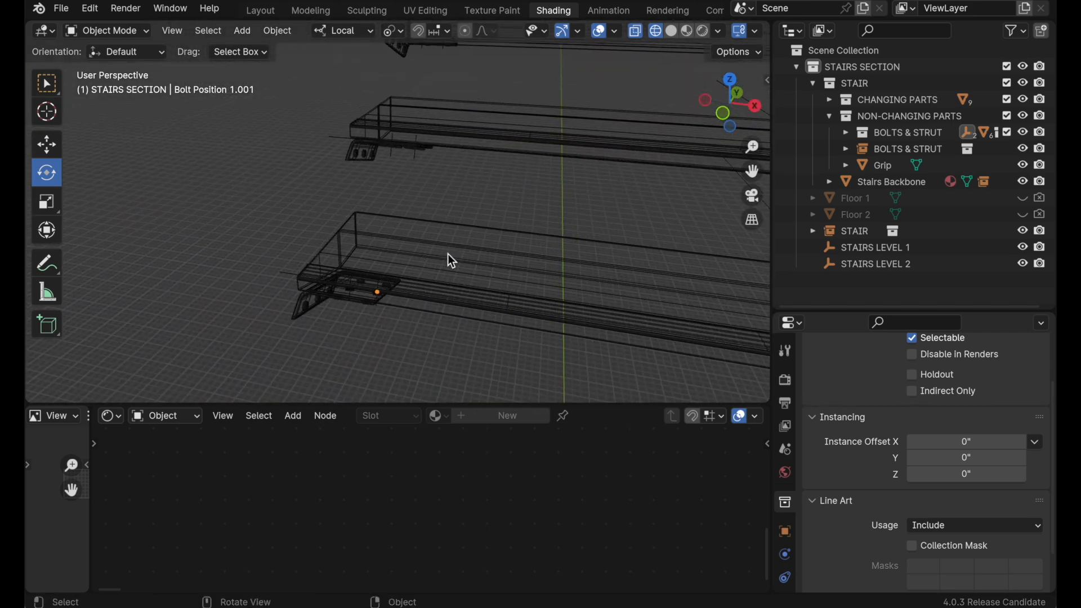